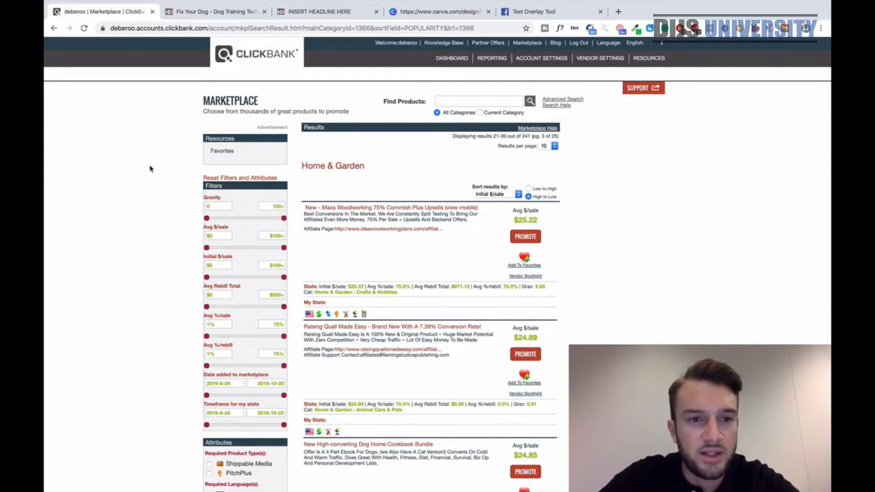
Check the open dog training sales page, and skim the current Home & Garden results in the ClickBank marketplace
{"action": "left_click", "coordinate": [206, 14]}
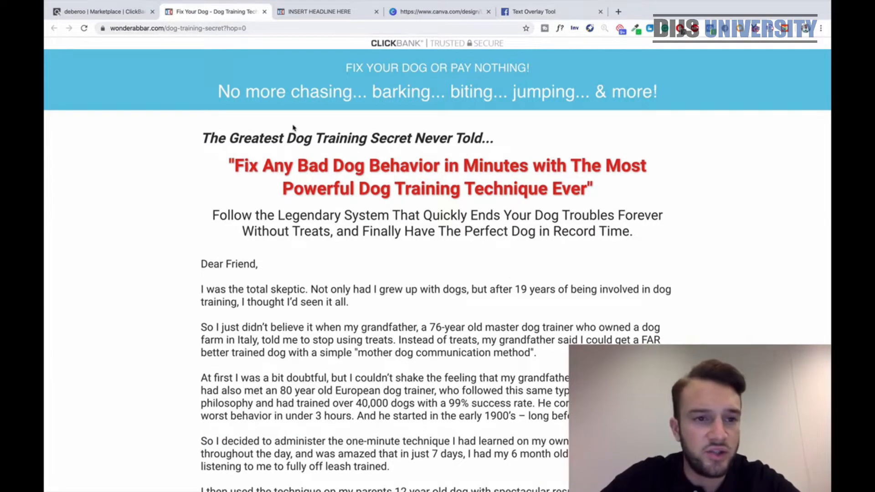
{"action": "left_click", "coordinate": [111, 14]}
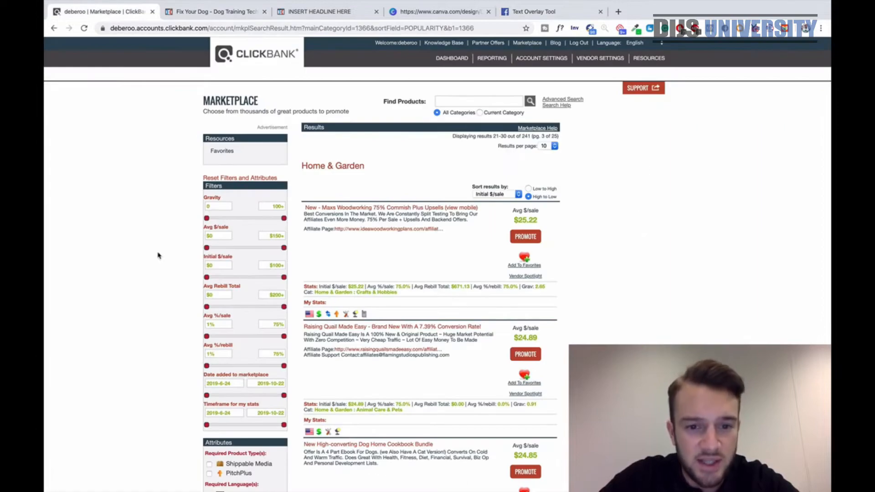
{"action": "scroll", "coordinate": [159, 255], "scroll_direction": "down", "scroll_amount": 8}
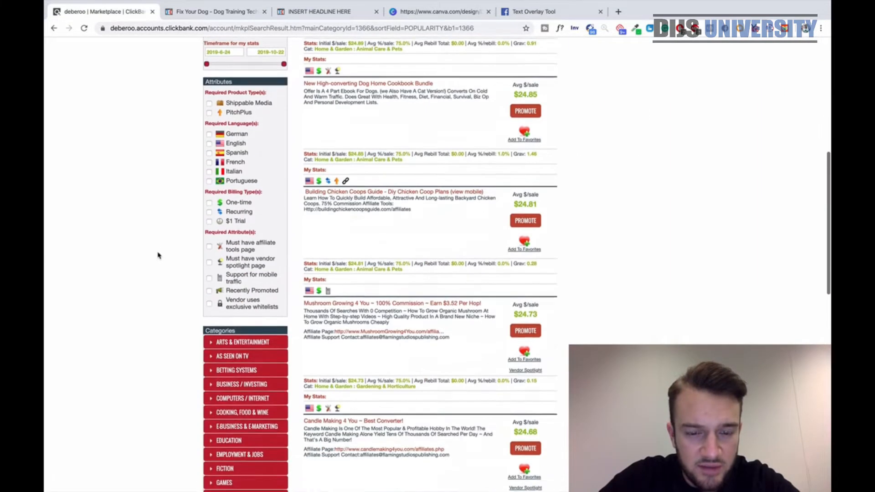
{"action": "scroll", "coordinate": [158, 256], "scroll_direction": "down", "scroll_amount": 6}
{"action": "scroll", "coordinate": [159, 255], "scroll_direction": "up", "scroll_amount": 15}
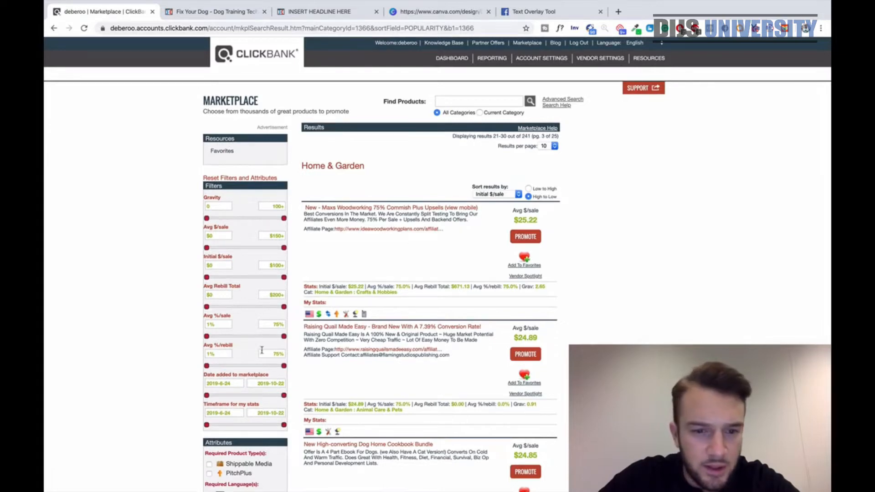
Go back to the marketplace category overview, reopen Home & Garden and browse its offers by popularity
{"action": "left_click", "coordinate": [53, 29]}
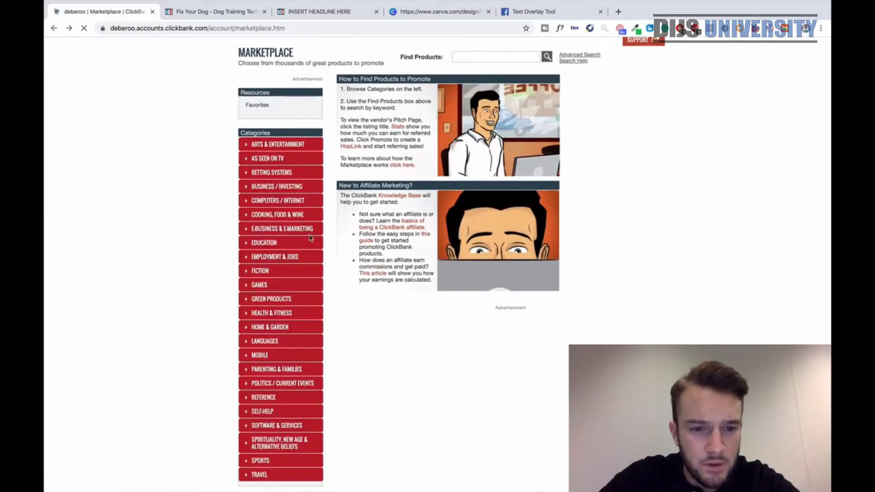
{"action": "left_click", "coordinate": [279, 328]}
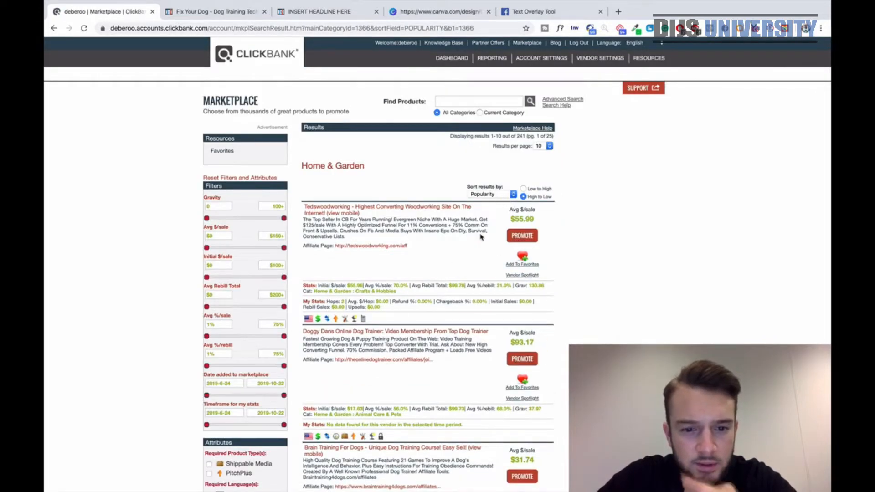
{"action": "scroll", "coordinate": [481, 237], "scroll_direction": "down", "scroll_amount": 6}
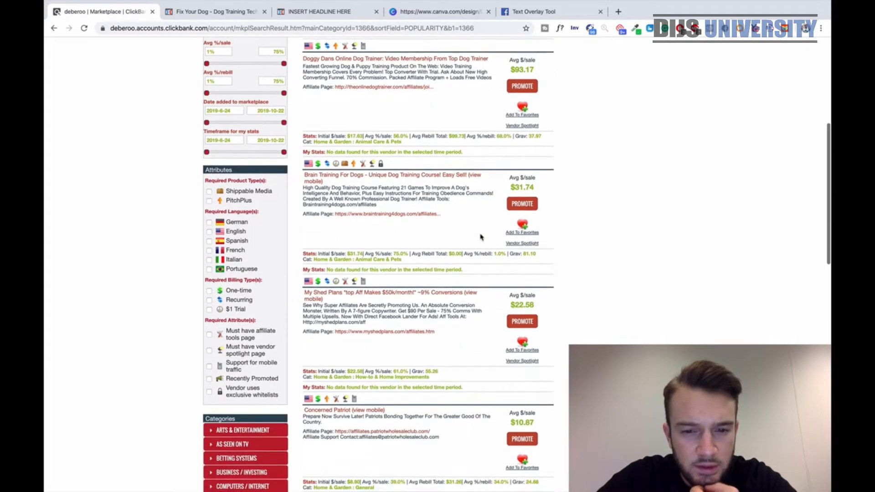
{"action": "scroll", "coordinate": [481, 237], "scroll_direction": "down", "scroll_amount": 4}
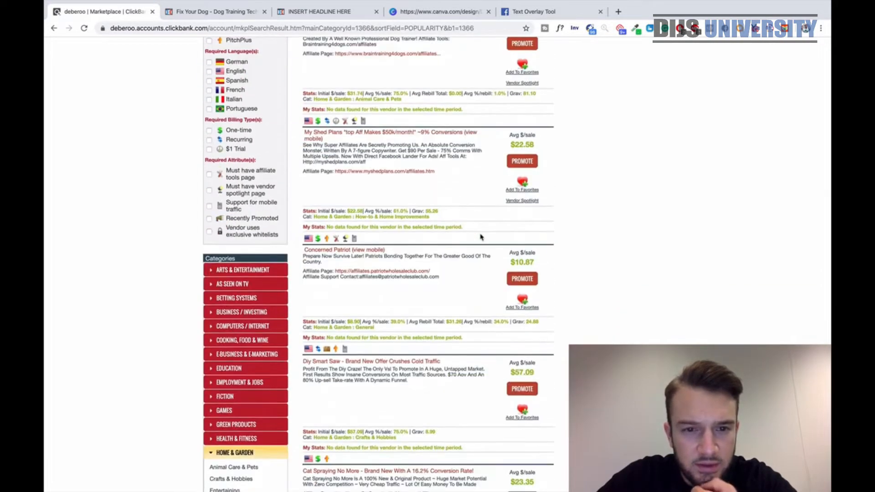
{"action": "scroll", "coordinate": [481, 236], "scroll_direction": "up", "scroll_amount": 2}
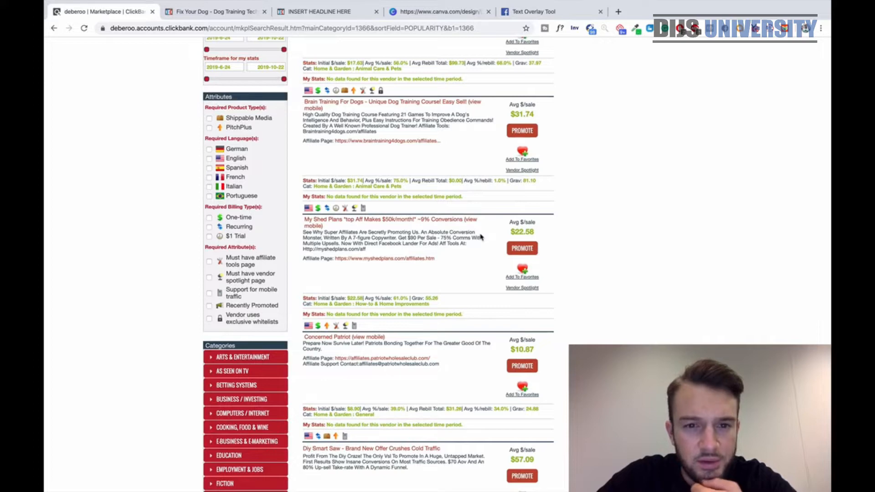
Open the Brain Training For Dogs offer in a new tab, view its sales page and return to the marketplace
{"action": "right_click", "coordinate": [419, 103]}
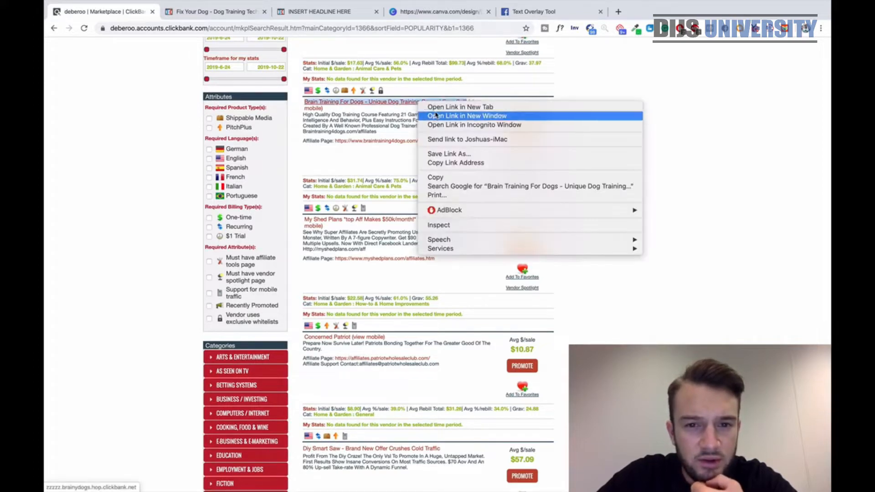
{"action": "left_click", "coordinate": [436, 107]}
{"action": "scroll", "coordinate": [416, 164], "scroll_direction": "down", "scroll_amount": 6}
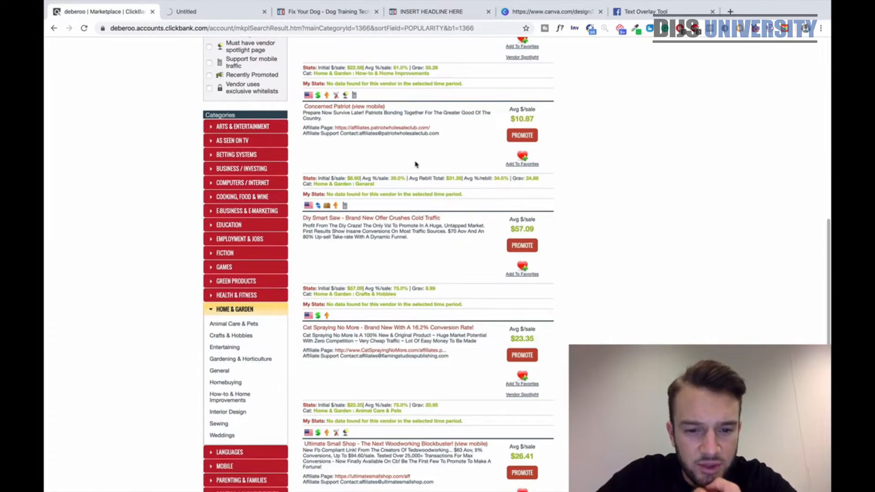
{"action": "scroll", "coordinate": [416, 164], "scroll_direction": "down", "scroll_amount": 8}
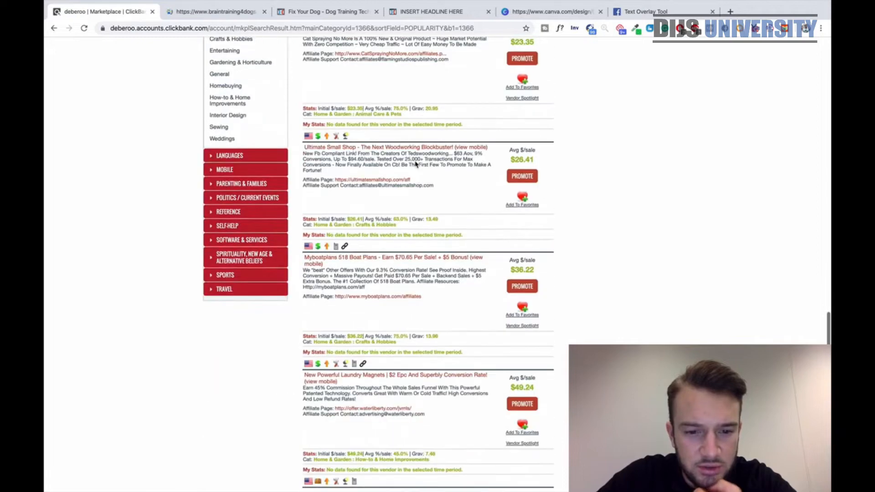
{"action": "left_click", "coordinate": [231, 15]}
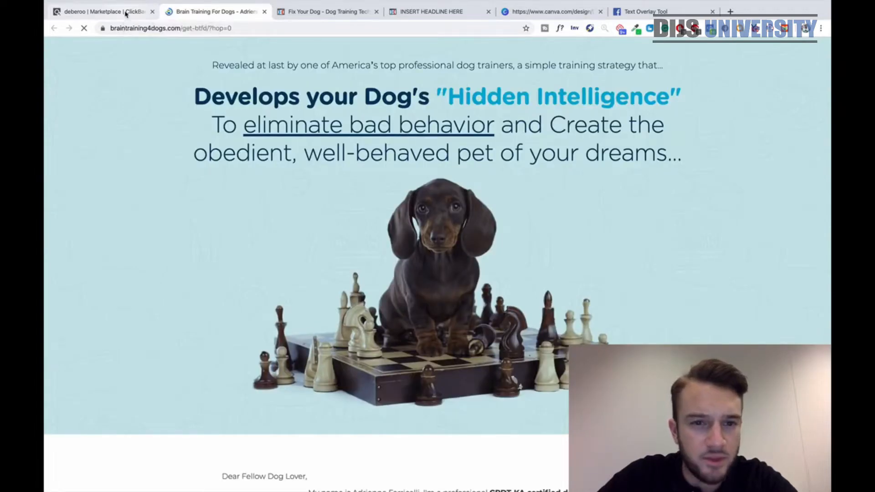
{"action": "left_click", "coordinate": [126, 14]}
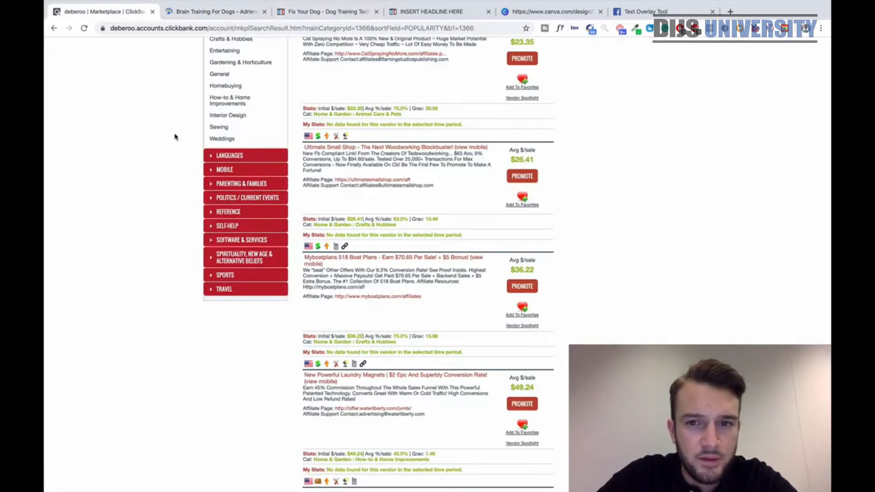
Narrow the Home & Garden results to the Animal Care & Pets subcategory
{"action": "scroll", "coordinate": [175, 137], "scroll_direction": "down", "scroll_amount": 3}
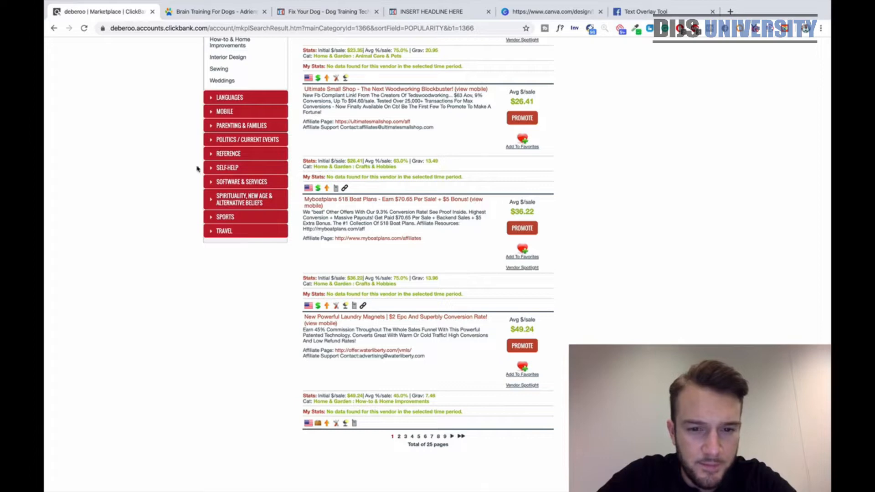
{"action": "scroll", "coordinate": [209, 254], "scroll_direction": "up", "scroll_amount": 5}
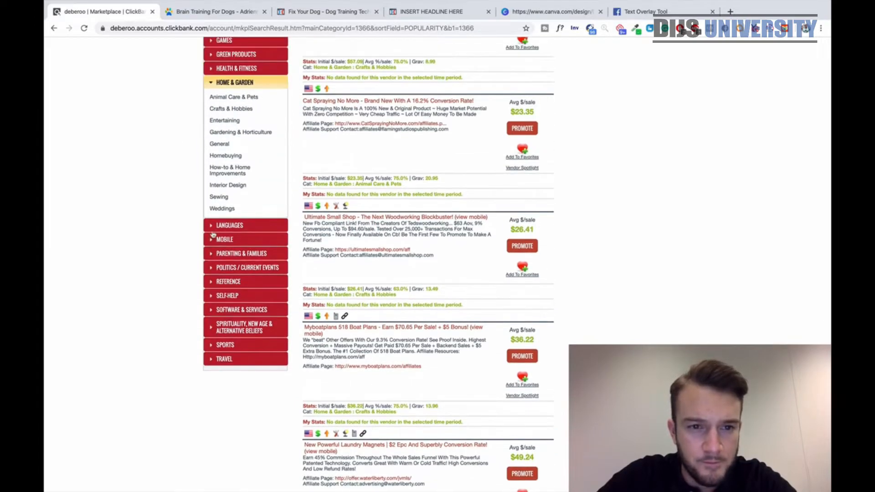
{"action": "left_click", "coordinate": [242, 98]}
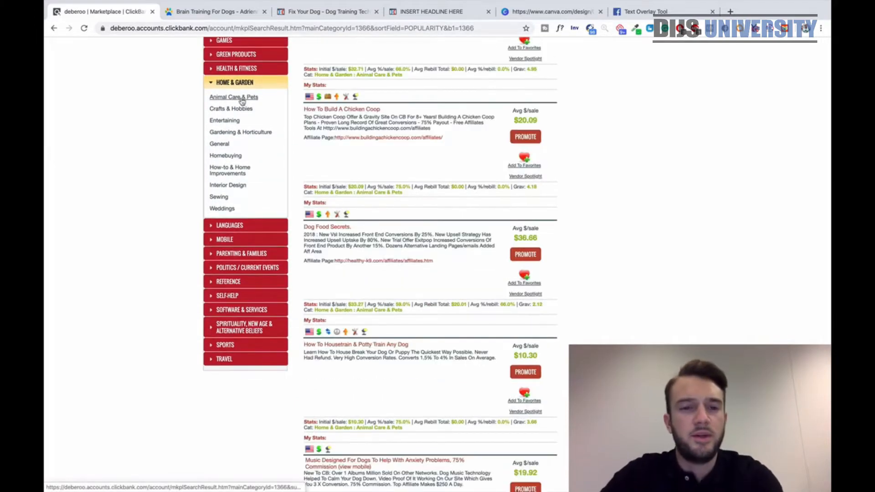
Open the sales page of the offer "Dog Training Secrets 'they' Don't Want You To Know About"
{"action": "scroll", "coordinate": [306, 219], "scroll_direction": "up", "scroll_amount": 9}
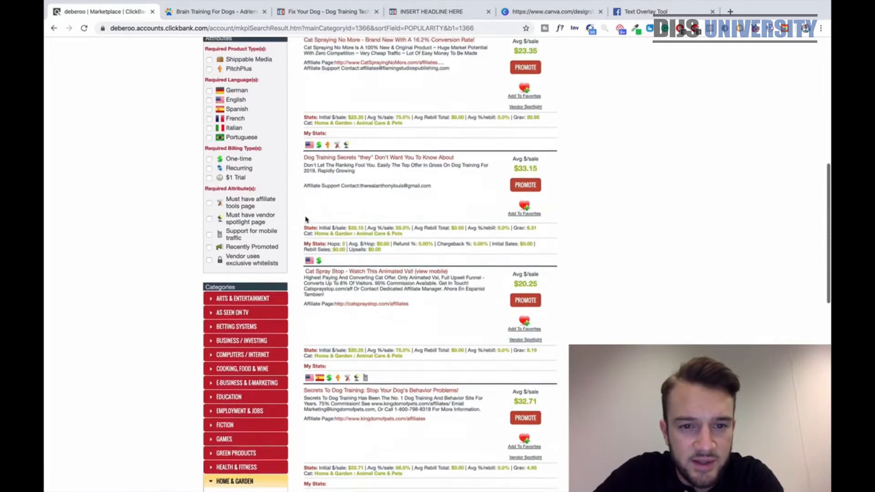
{"action": "scroll", "coordinate": [305, 220], "scroll_direction": "up", "scroll_amount": 1}
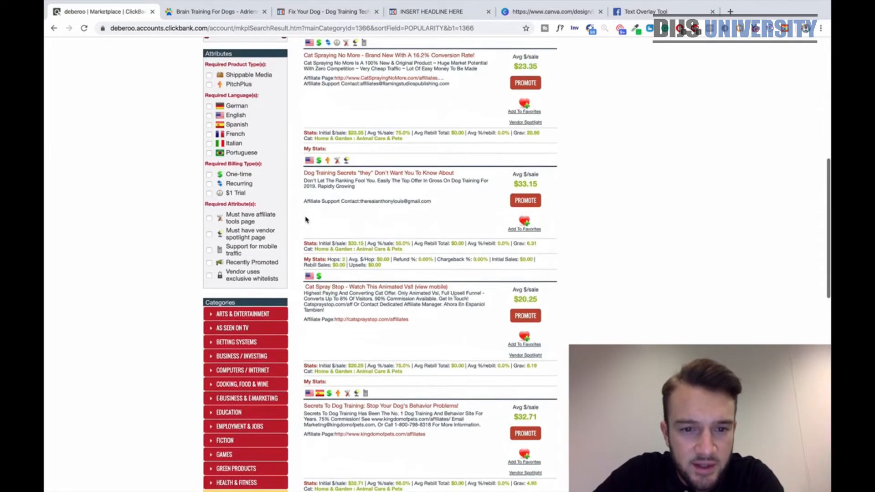
{"action": "left_click", "coordinate": [345, 177]}
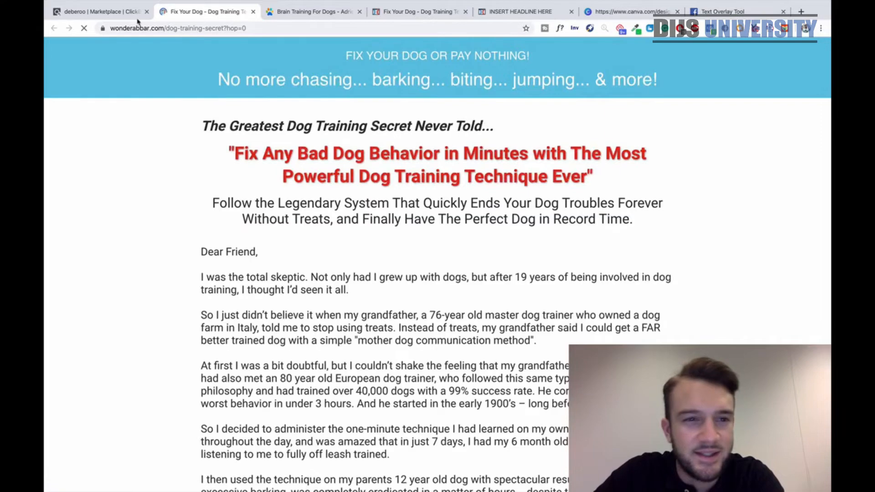
Return to the marketplace and check the average earnings per sale of the Dog Training Secrets offer
{"action": "left_click", "coordinate": [110, 12]}
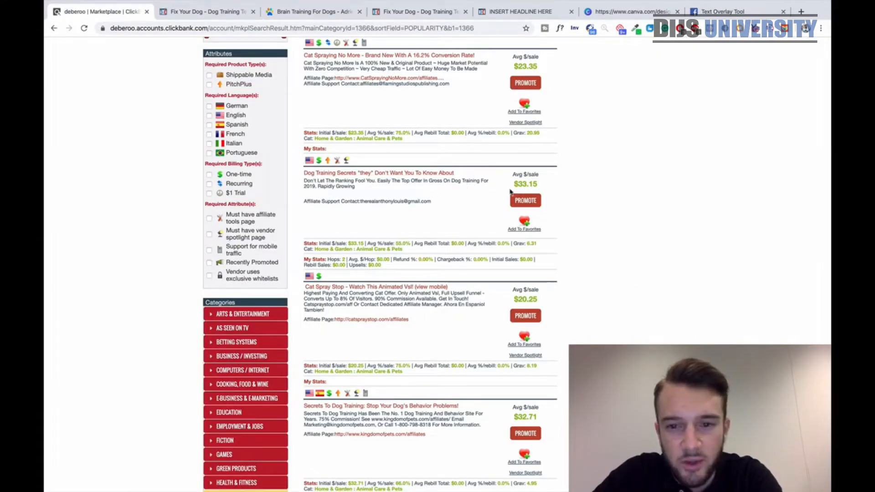
{"action": "left_click_drag", "start_coordinate": [511, 188], "coordinate": [581, 188]}
{"action": "left_click", "coordinate": [581, 187]}
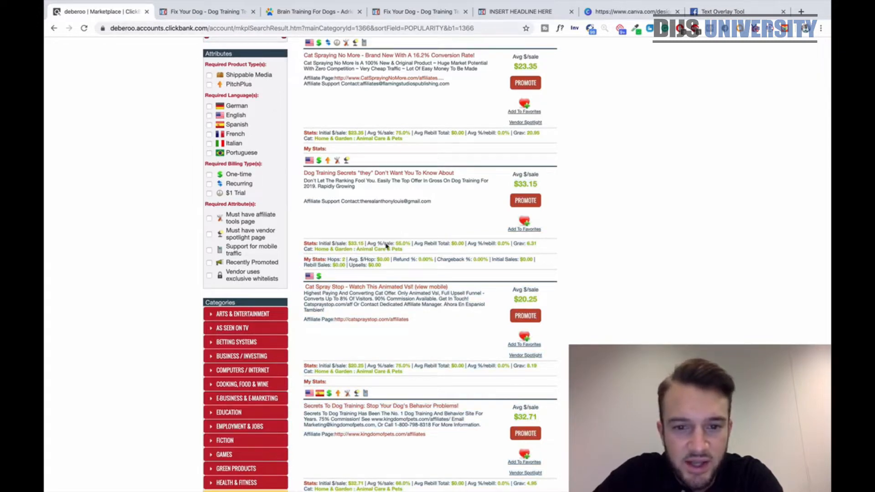
Open the Dog Training Secrets sales page again in another tab and return to the marketplace listing
{"action": "left_click", "coordinate": [371, 175]}
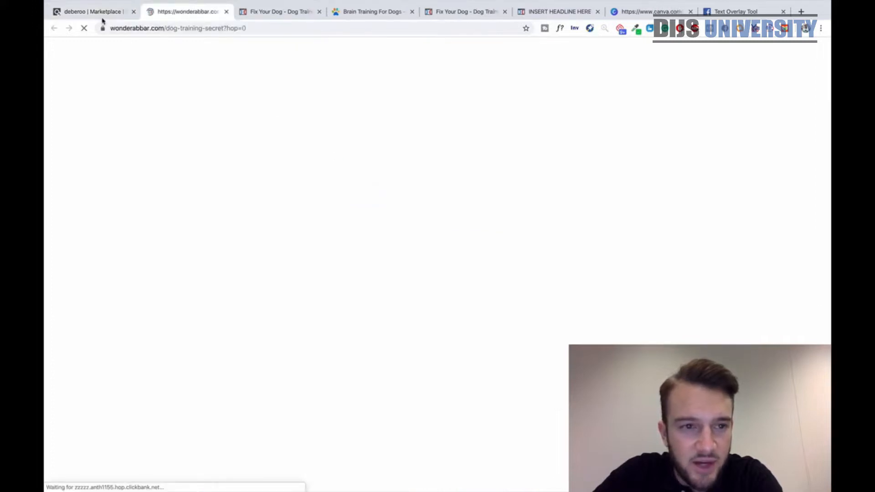
{"action": "key", "text": "super+1"}
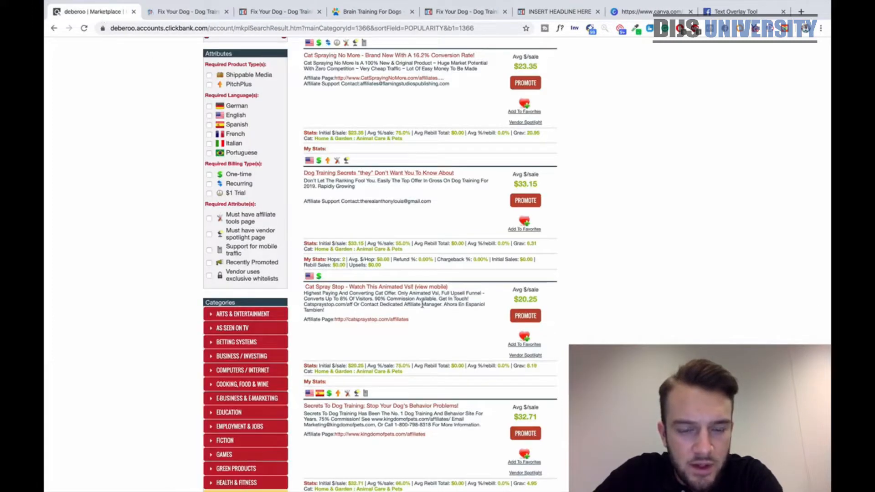
{"action": "left_click", "coordinate": [205, 14]}
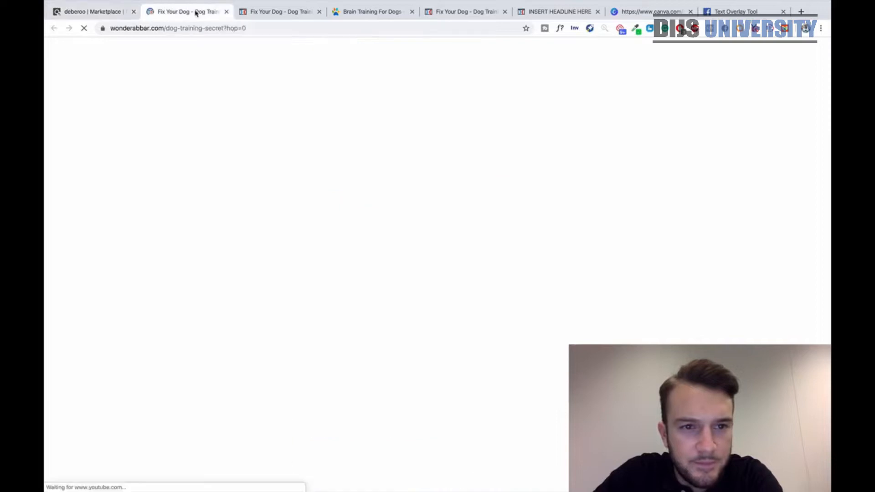
{"action": "left_click", "coordinate": [114, 12]}
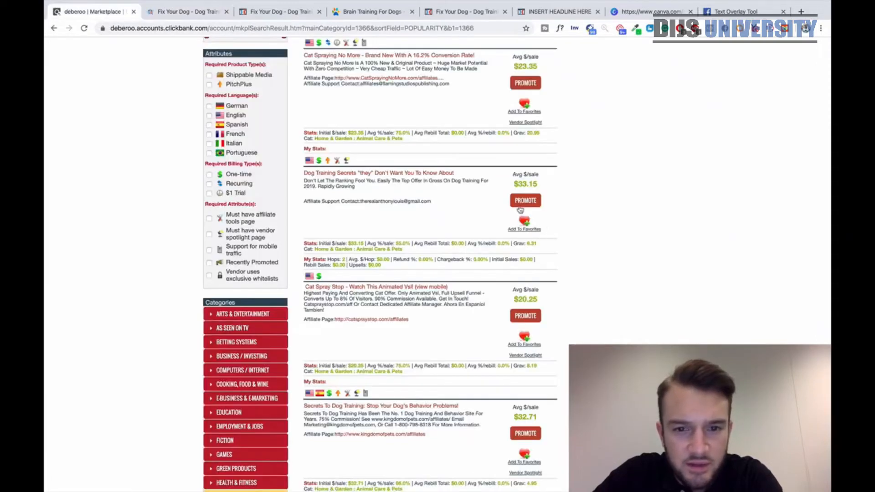
Open the HopLink Generator for promoting the Dog Training Secrets offer, and close the duplicate sales page tab
{"action": "left_click", "coordinate": [526, 200]}
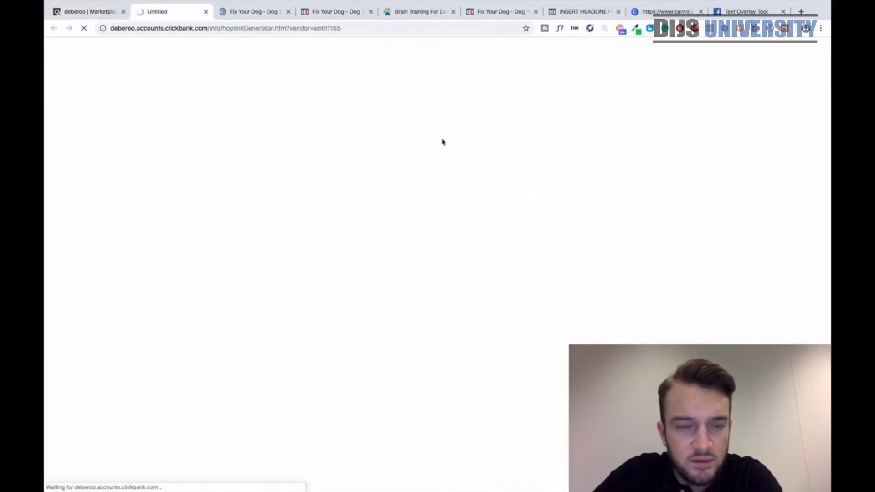
{"action": "left_click", "coordinate": [288, 12]}
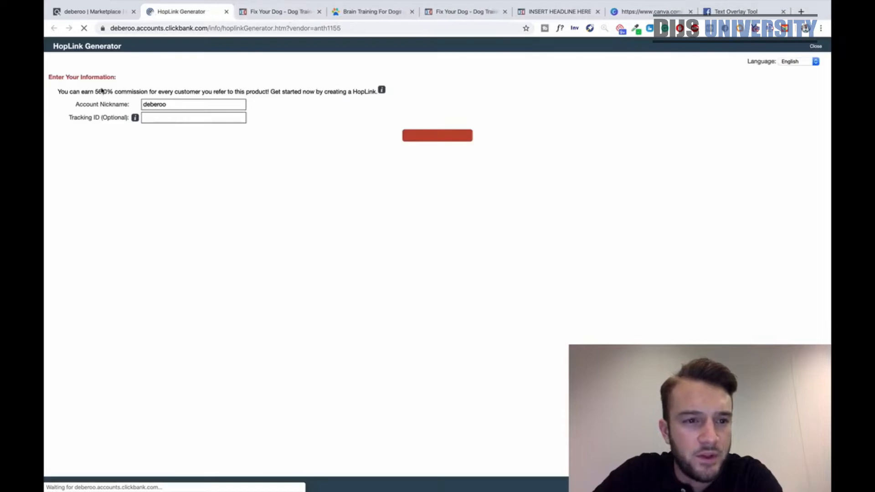
{"action": "left_click", "coordinate": [112, 11]}
Examine the Fix Your Dog sales page from its headline through the product pitch, purchase section and testimonials
{"action": "left_click", "coordinate": [274, 13]}
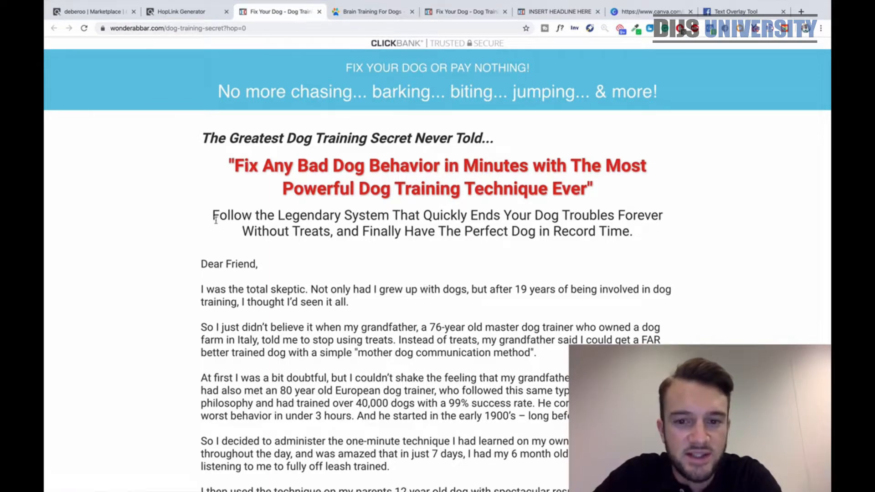
{"action": "scroll", "coordinate": [215, 220], "scroll_direction": "down", "scroll_amount": 15}
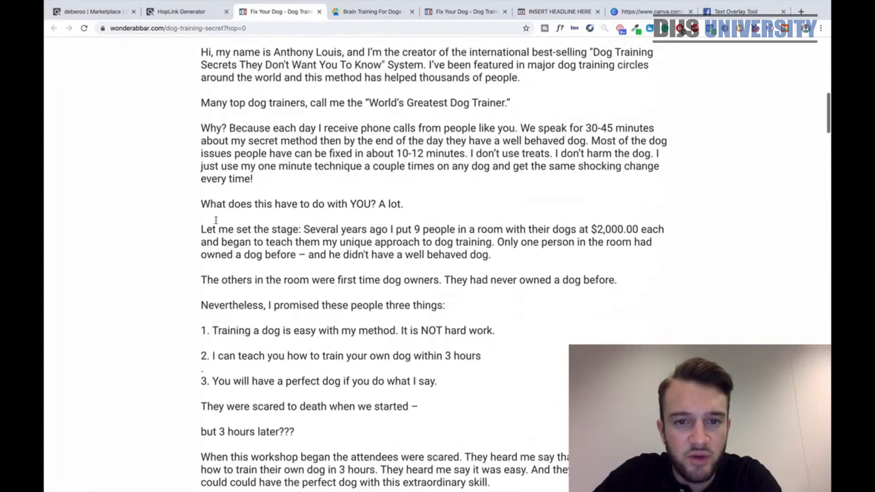
{"action": "scroll", "coordinate": [216, 221], "scroll_direction": "down", "scroll_amount": 5}
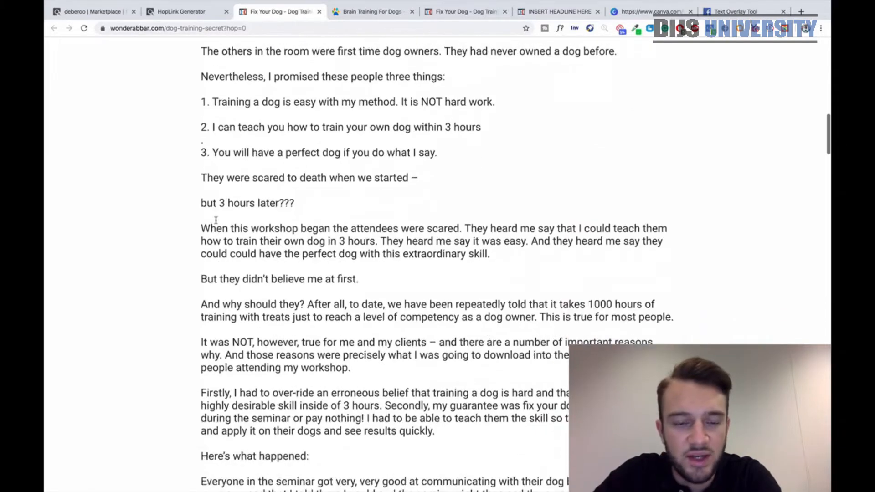
{"action": "scroll", "coordinate": [215, 220], "scroll_direction": "down", "scroll_amount": 15}
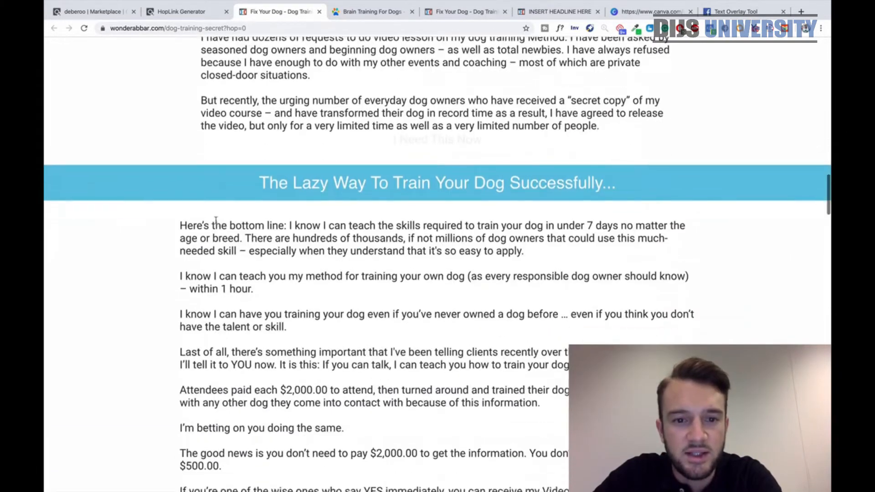
{"action": "scroll", "coordinate": [215, 220], "scroll_direction": "down", "scroll_amount": 12}
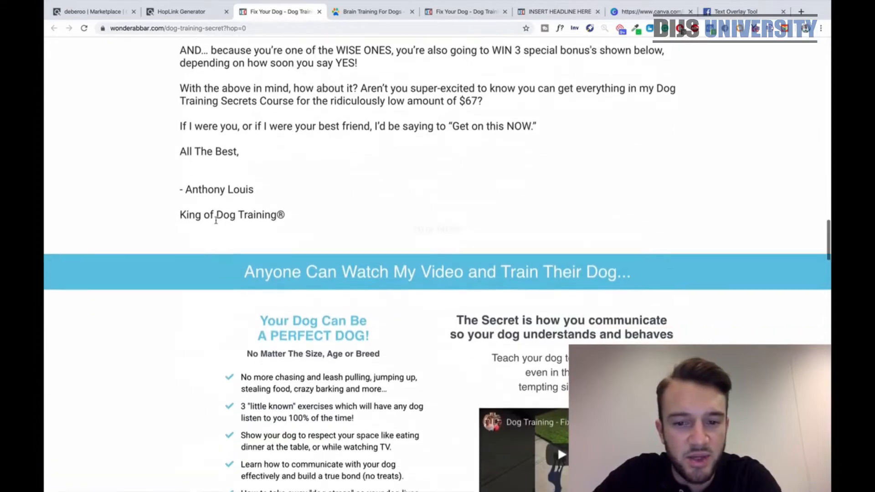
{"action": "scroll", "coordinate": [216, 221], "scroll_direction": "down", "scroll_amount": 19}
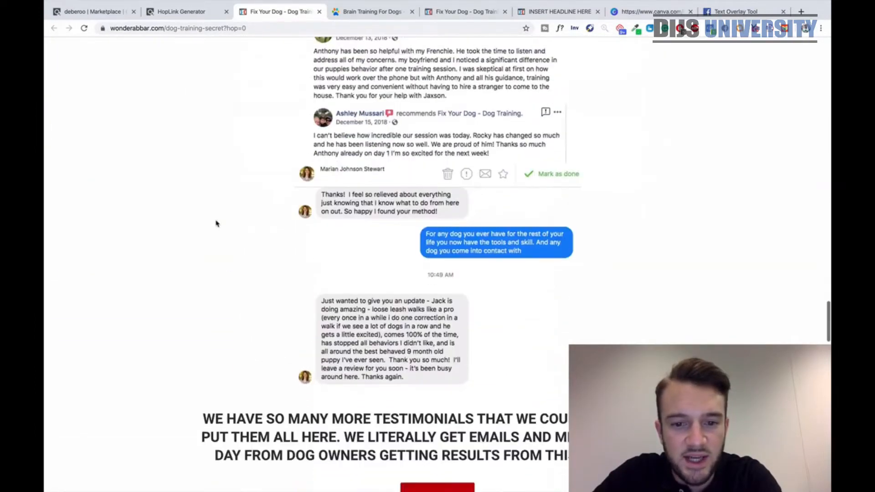
{"action": "scroll", "coordinate": [215, 224], "scroll_direction": "down", "scroll_amount": 9}
{"action": "scroll", "coordinate": [216, 223], "scroll_direction": "up", "scroll_amount": 20}
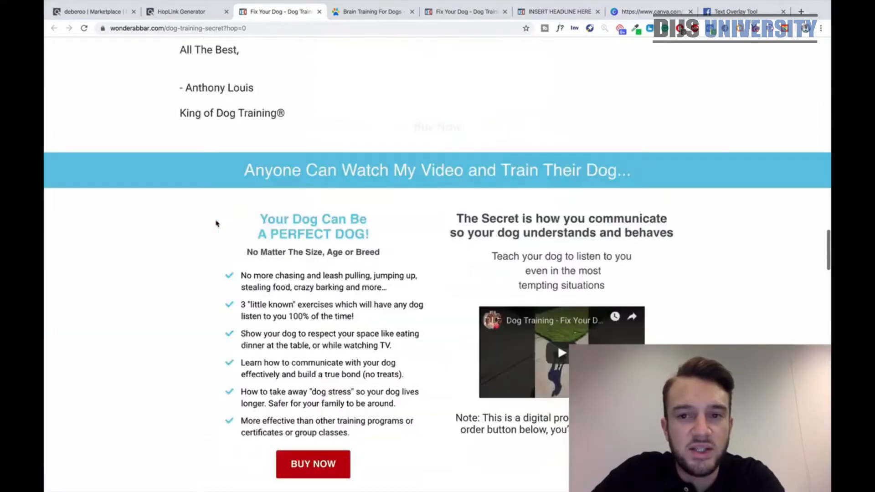
Review the Fix Your Dog sales page again, from the main headline down to the video course's price and order section
{"action": "scroll", "coordinate": [215, 224], "scroll_direction": "up", "scroll_amount": 20}
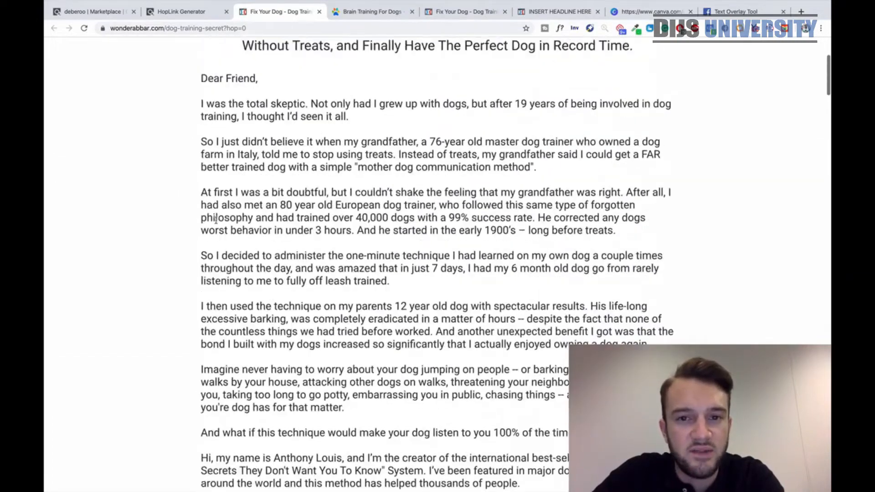
{"action": "scroll", "coordinate": [216, 220], "scroll_direction": "up", "scroll_amount": 4}
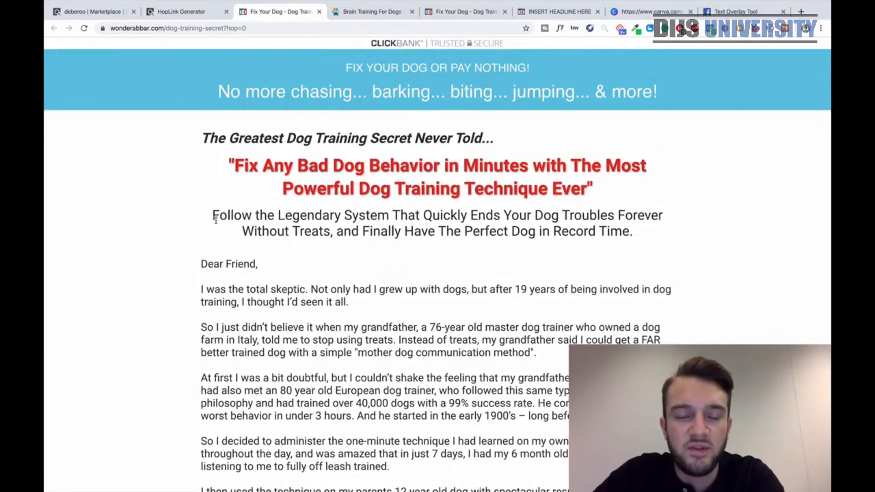
{"action": "scroll", "coordinate": [215, 220], "scroll_direction": "down", "scroll_amount": 2}
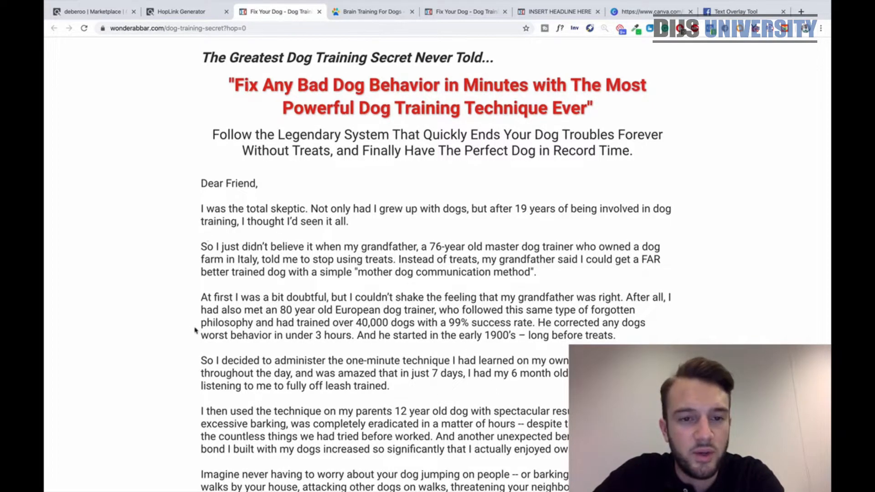
{"action": "scroll", "coordinate": [196, 328], "scroll_direction": "up", "scroll_amount": 2}
{"action": "scroll", "coordinate": [197, 321], "scroll_direction": "down", "scroll_amount": 15}
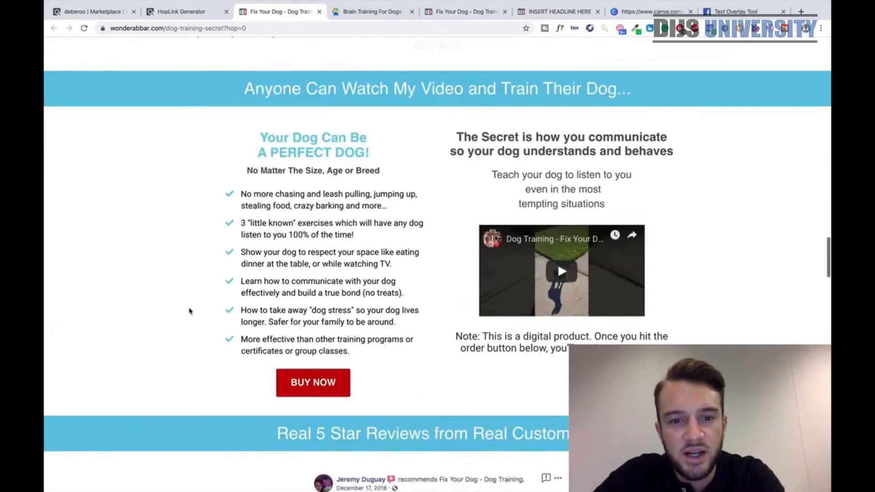
{"action": "scroll", "coordinate": [190, 311], "scroll_direction": "down", "scroll_amount": 20}
{"action": "scroll", "coordinate": [190, 311], "scroll_direction": "down", "scroll_amount": 10}
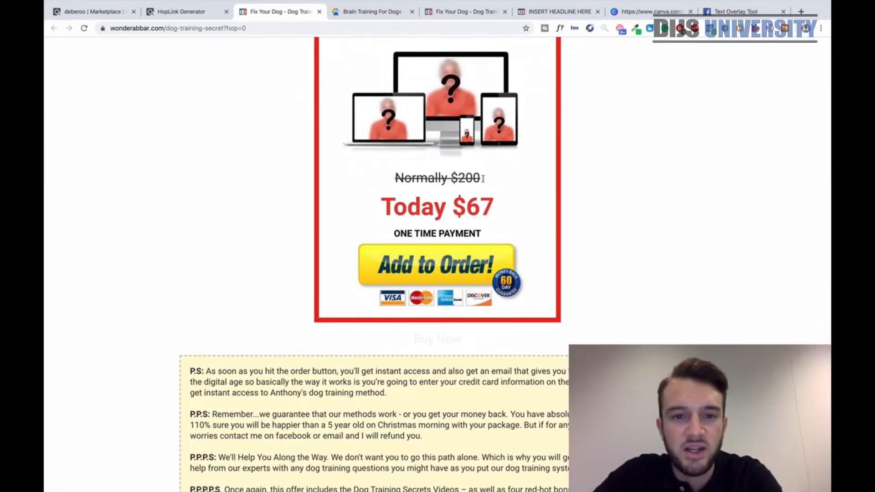
Close the Brain Training For Dogs page and the duplicate Fix Your Dog page, keeping one copy of the sales page open
{"action": "left_click", "coordinate": [372, 12]}
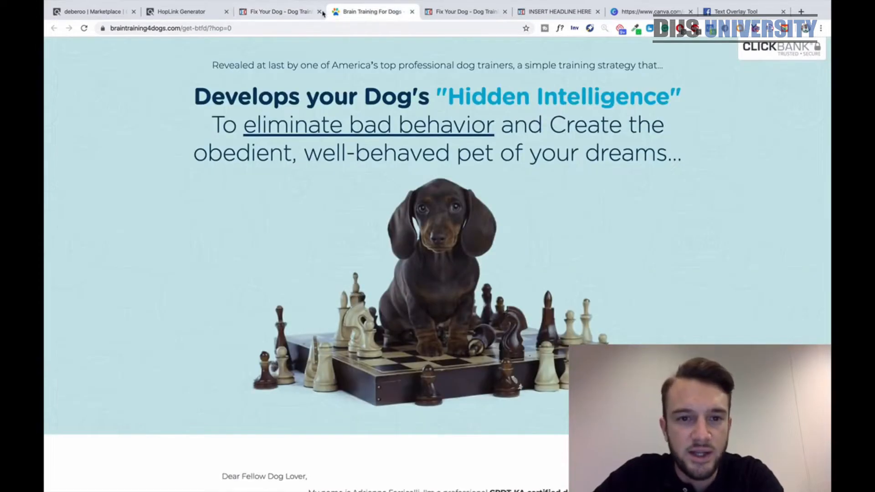
{"action": "left_click", "coordinate": [412, 12]}
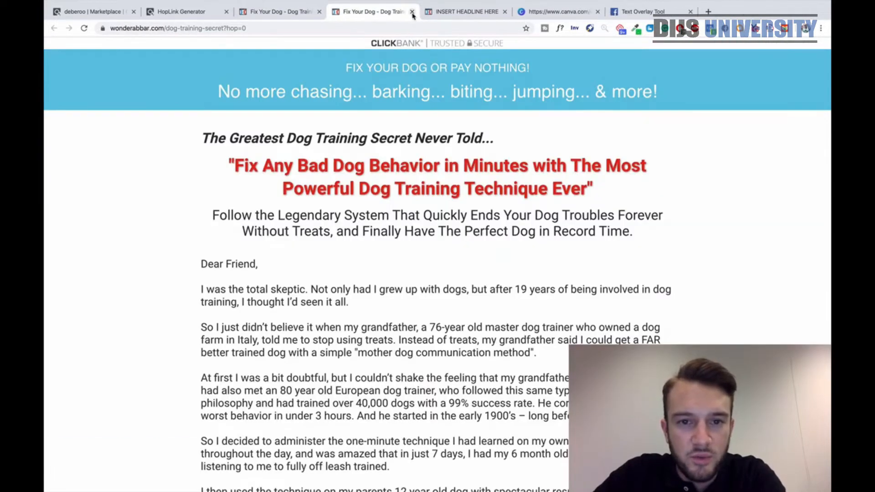
{"action": "left_click", "coordinate": [265, 14]}
{"action": "left_click", "coordinate": [410, 14]}
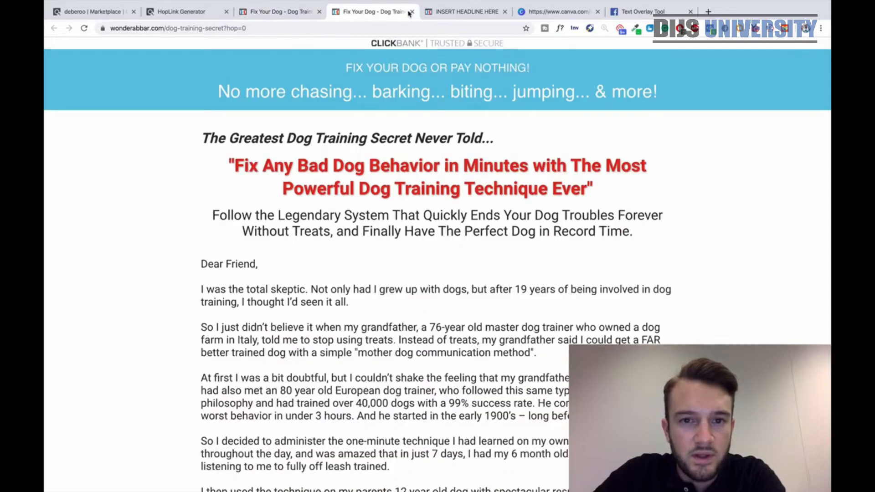
{"action": "left_click", "coordinate": [409, 13]}
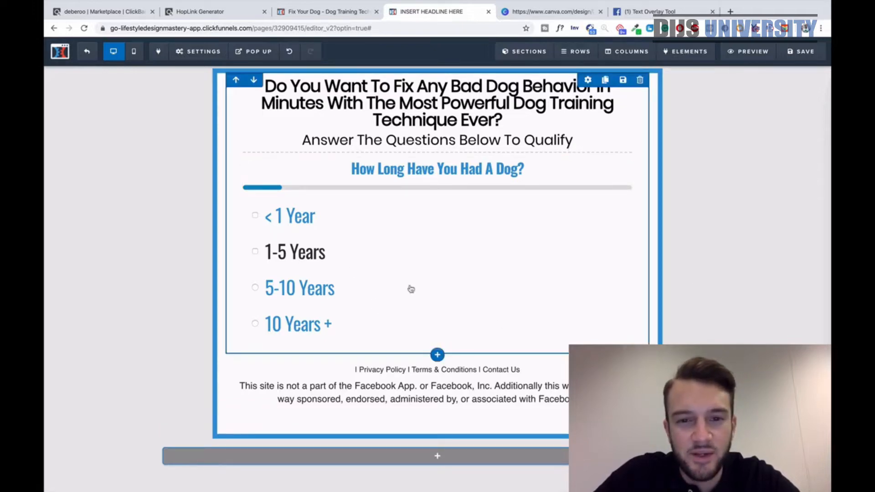
Open the landing page's survey options and examine the answers to the question "How obedient is your dog?"
{"action": "left_click", "coordinate": [340, 278]}
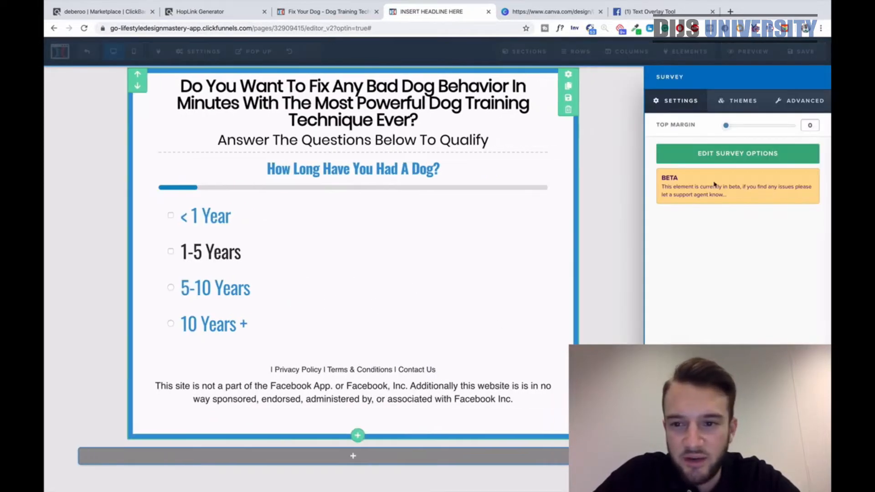
{"action": "left_click", "coordinate": [751, 153]}
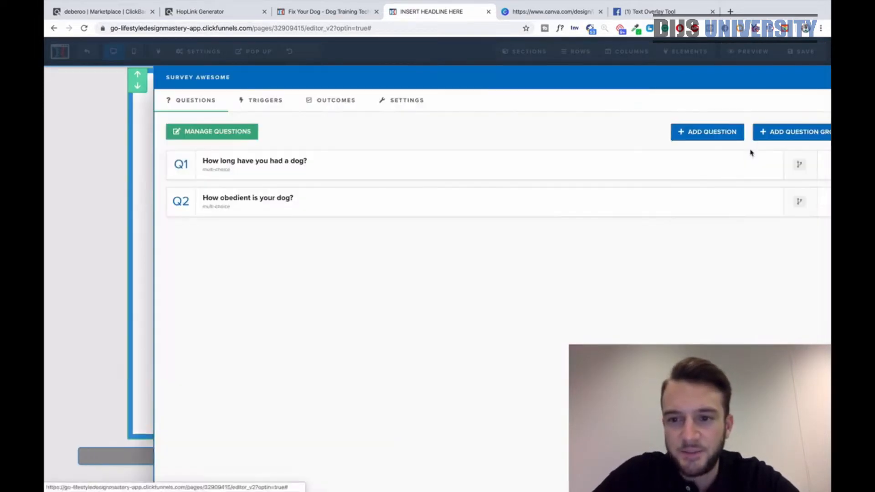
{"action": "left_click", "coordinate": [218, 204]}
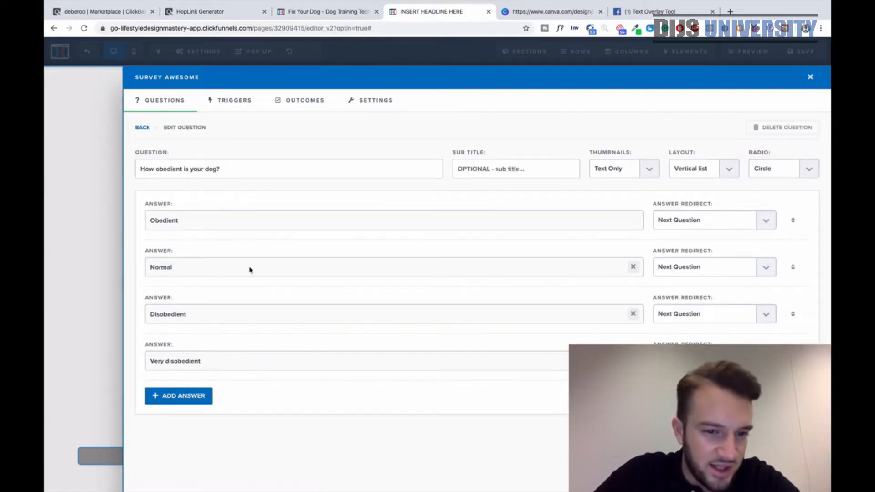
{"action": "left_click_drag", "start_coordinate": [151, 221], "coordinate": [189, 221]}
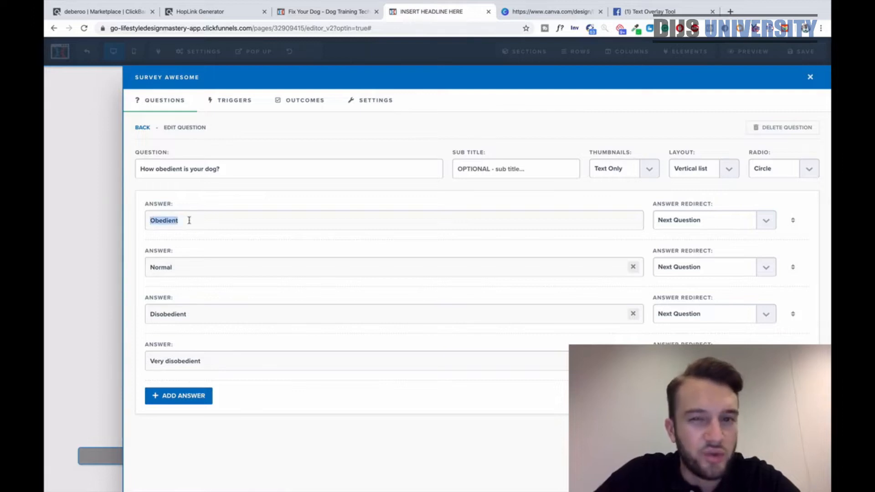
{"action": "left_click", "coordinate": [179, 270]}
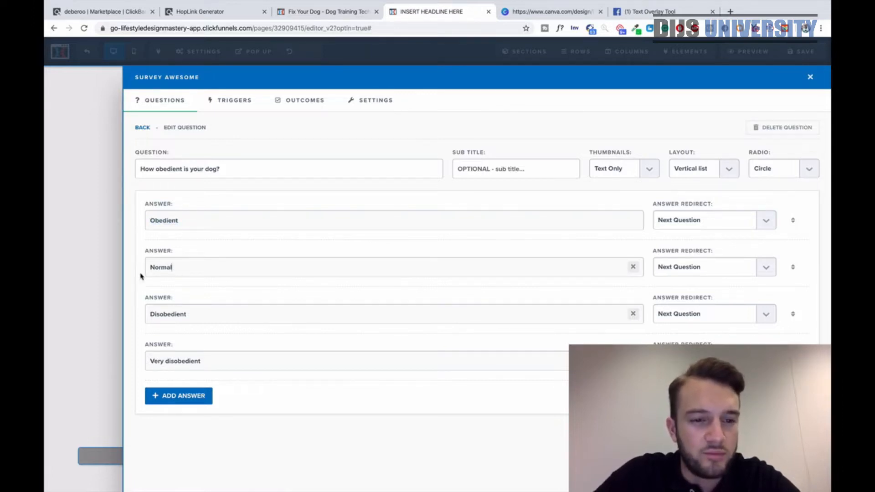
{"action": "key", "text": "ctrl+a"}
{"action": "left_click", "coordinate": [300, 373]}
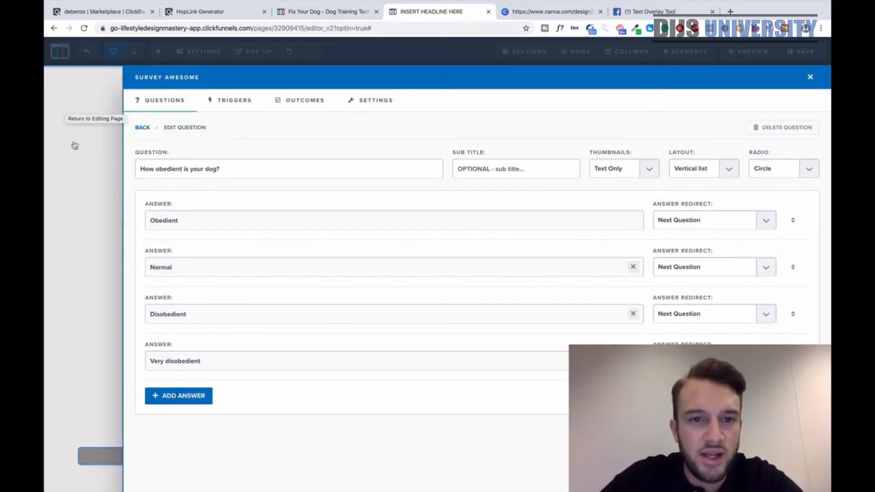
Switch to the Fix Your Dog sales page and review its headline against the survey page
{"action": "left_click", "coordinate": [311, 10]}
{"action": "scroll", "coordinate": [186, 253], "scroll_direction": "up", "scroll_amount": 1}
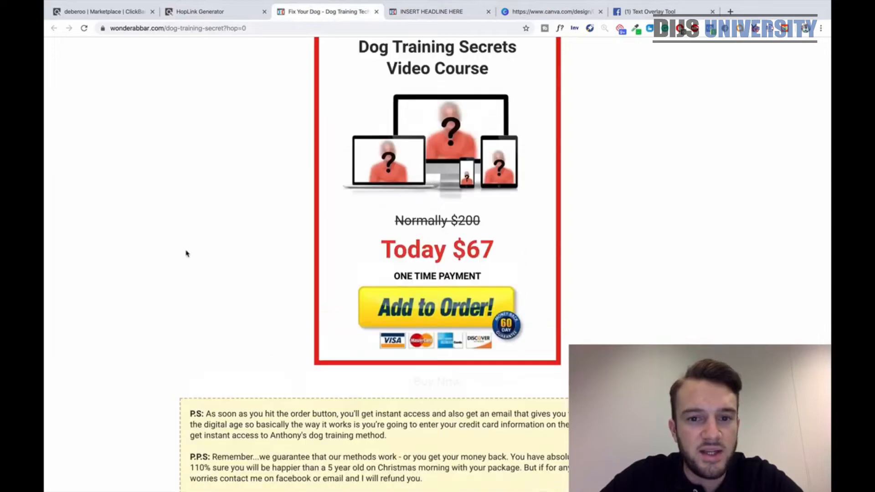
{"action": "scroll", "coordinate": [186, 253], "scroll_direction": "up", "scroll_amount": 20}
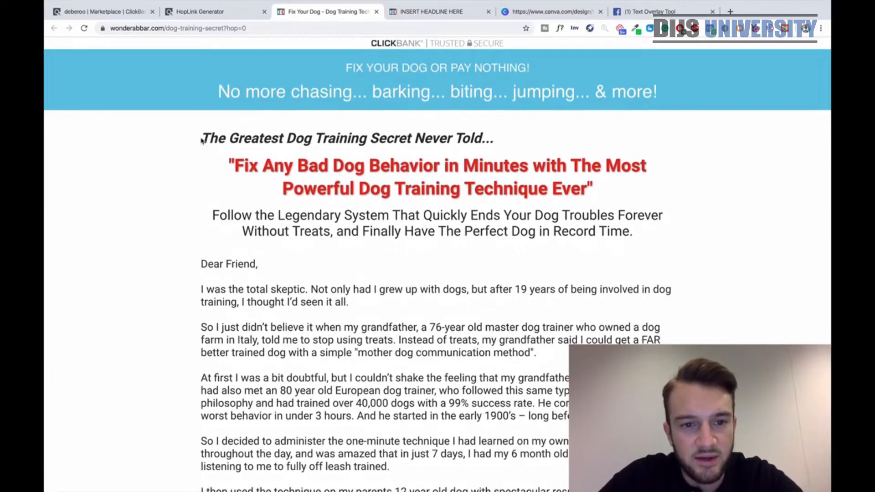
{"action": "scroll", "coordinate": [551, 436], "scroll_direction": "down", "scroll_amount": 1}
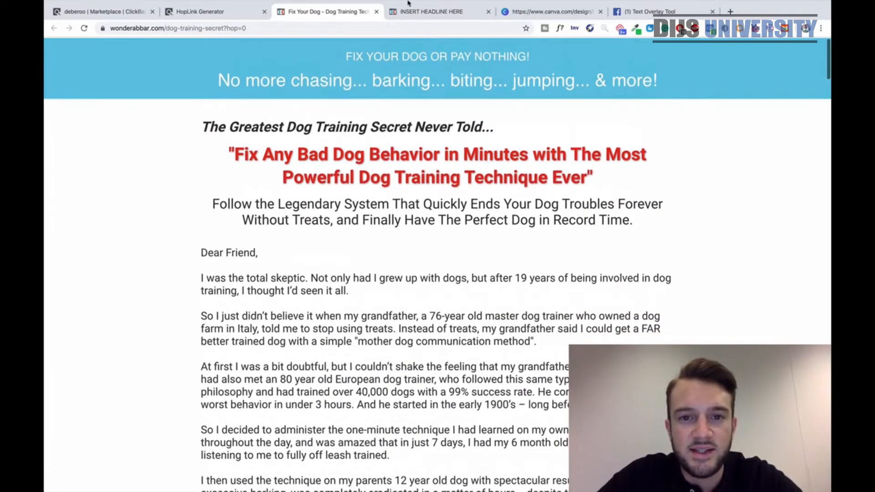
Return to the ClickFunnels editor, close the survey options and inspect the settings of the footer disclaimer below the survey
{"action": "left_click", "coordinate": [409, 4]}
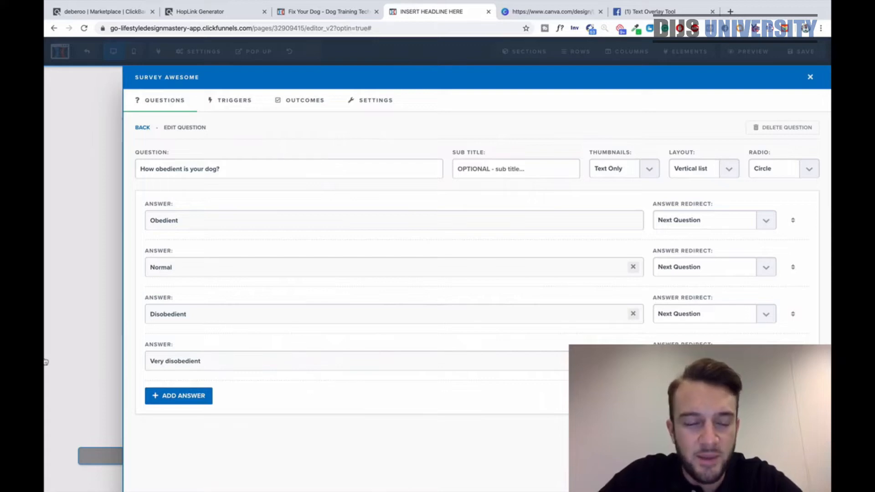
{"action": "left_click", "coordinate": [66, 367]}
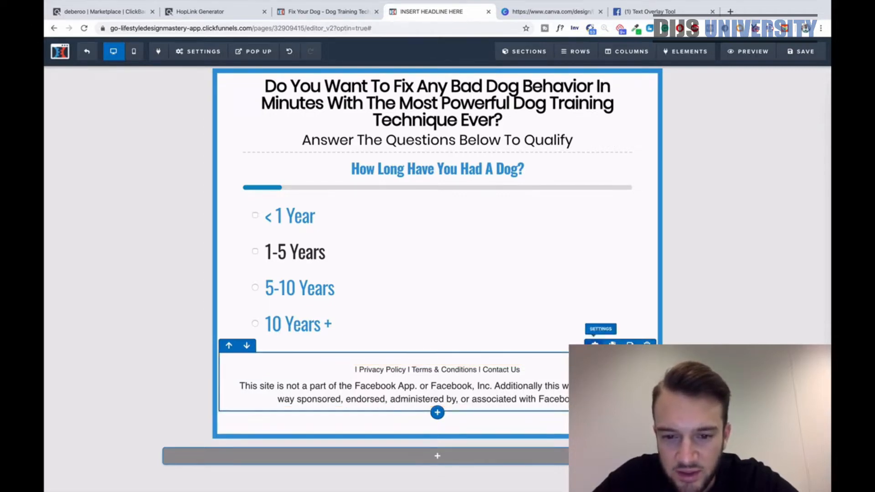
{"action": "left_click", "coordinate": [594, 345]}
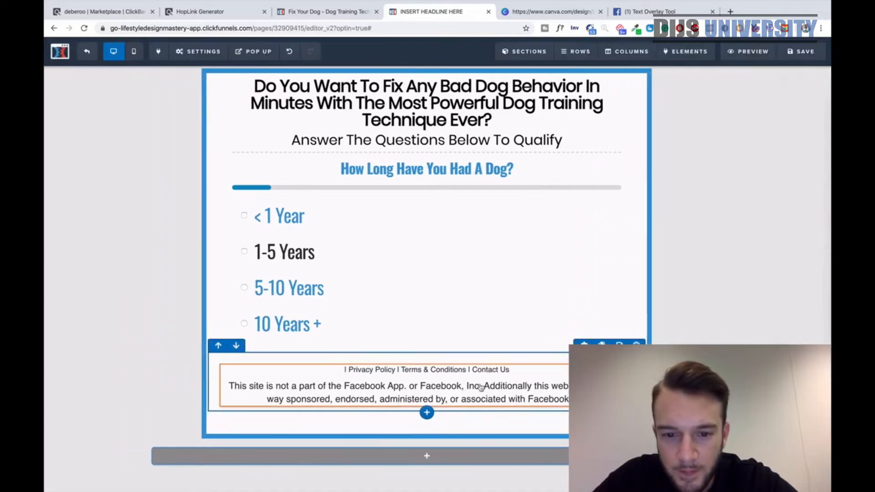
{"action": "left_click", "coordinate": [481, 388]}
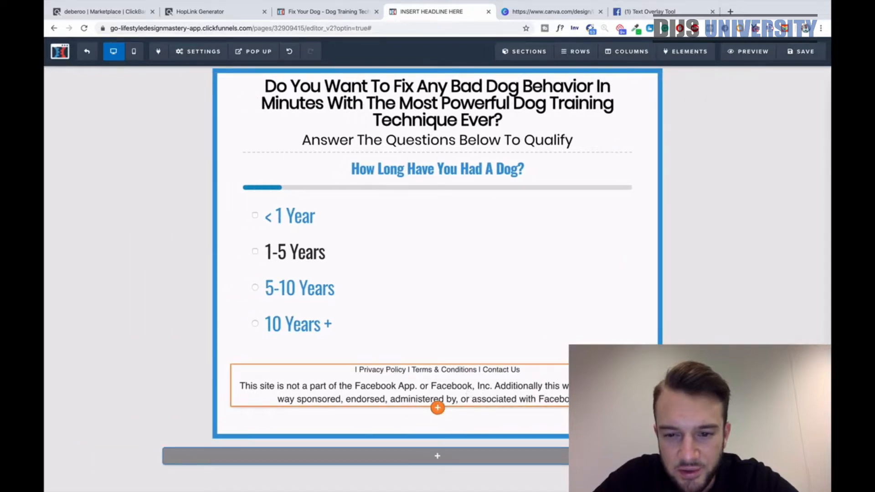
{"action": "left_click", "coordinate": [501, 387]}
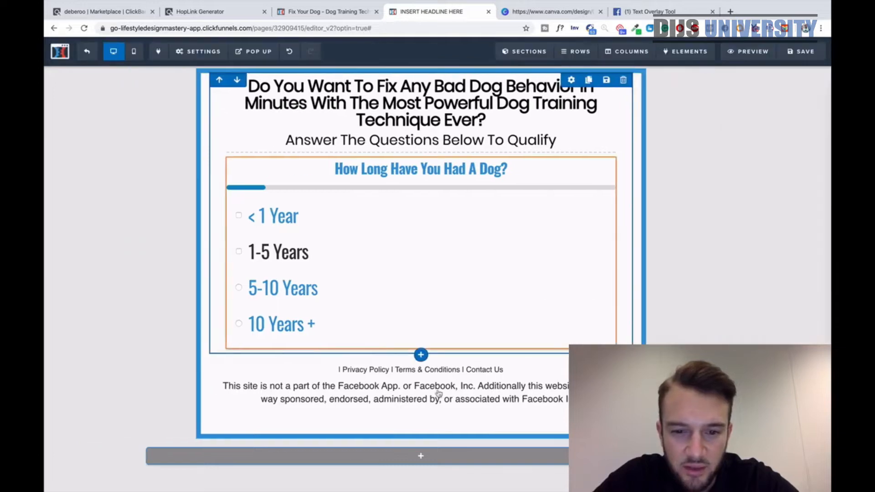
{"action": "left_click", "coordinate": [438, 393]}
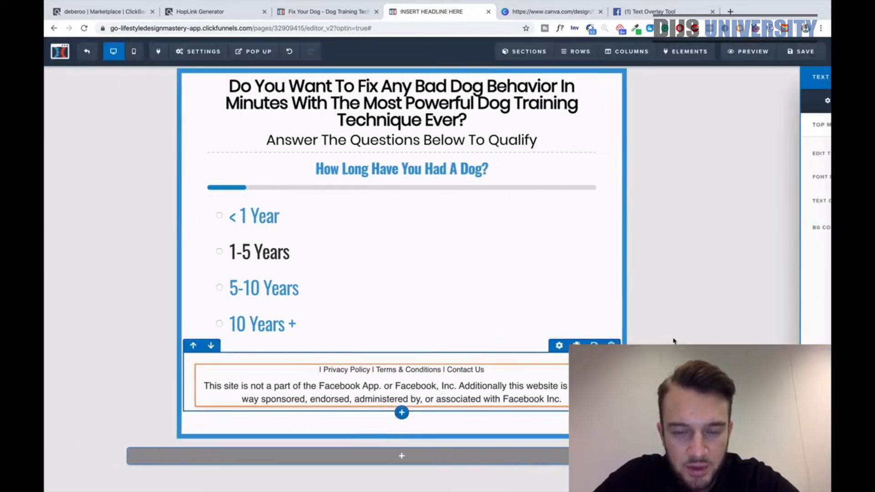
{"action": "left_click", "coordinate": [674, 341]}
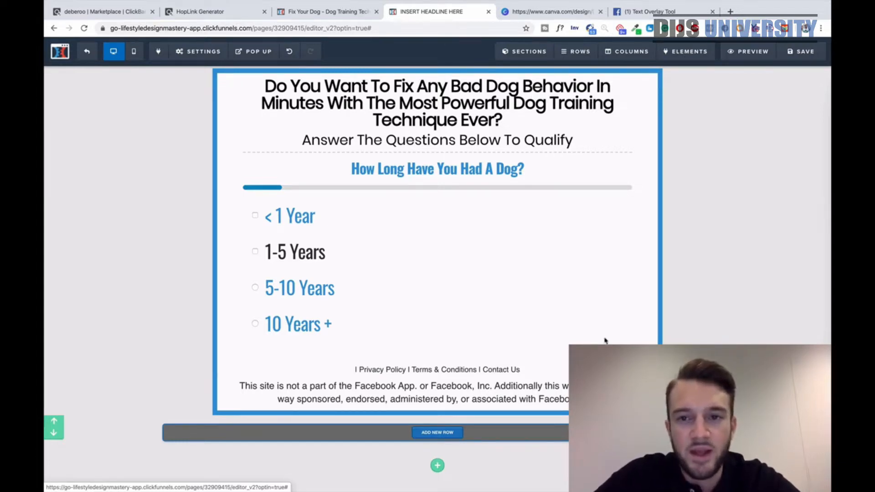
Switch to the Canva ad design and inspect its blank image area and the "Enter Text Here" placeholder on the black band
{"action": "left_click", "coordinate": [521, 10]}
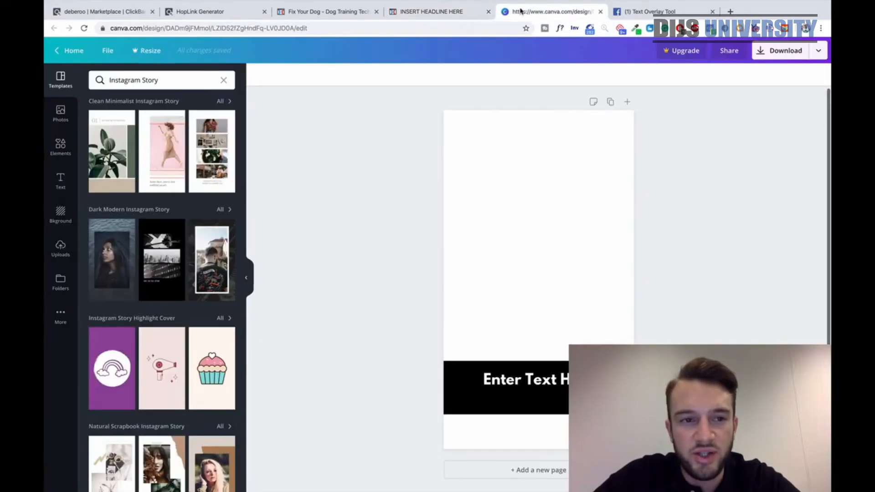
{"action": "left_click", "coordinate": [550, 177]}
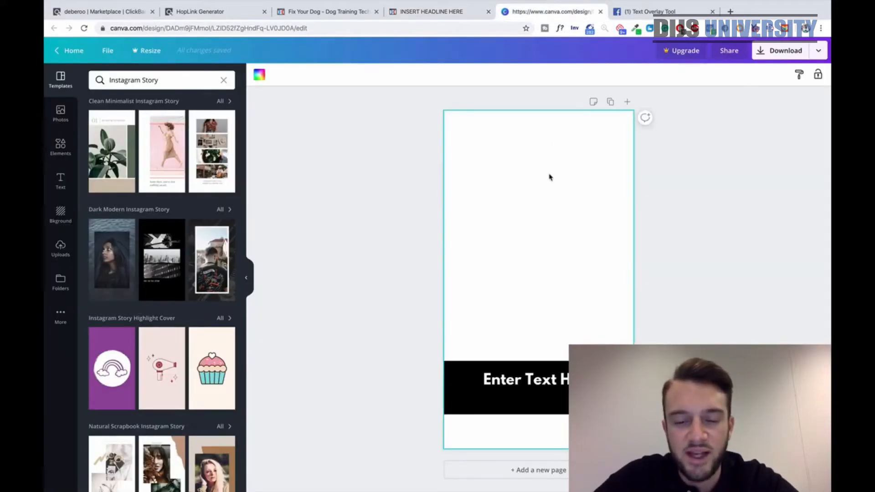
{"action": "left_click", "coordinate": [547, 372]}
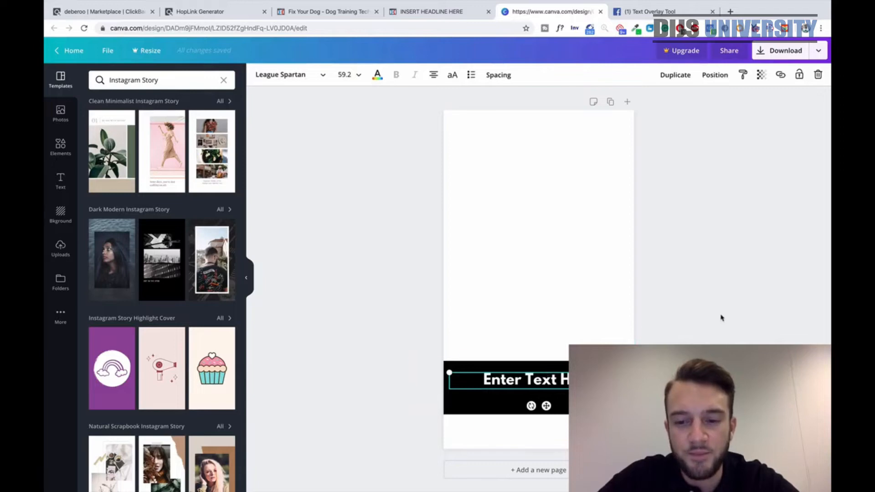
{"action": "left_click", "coordinate": [665, 338]}
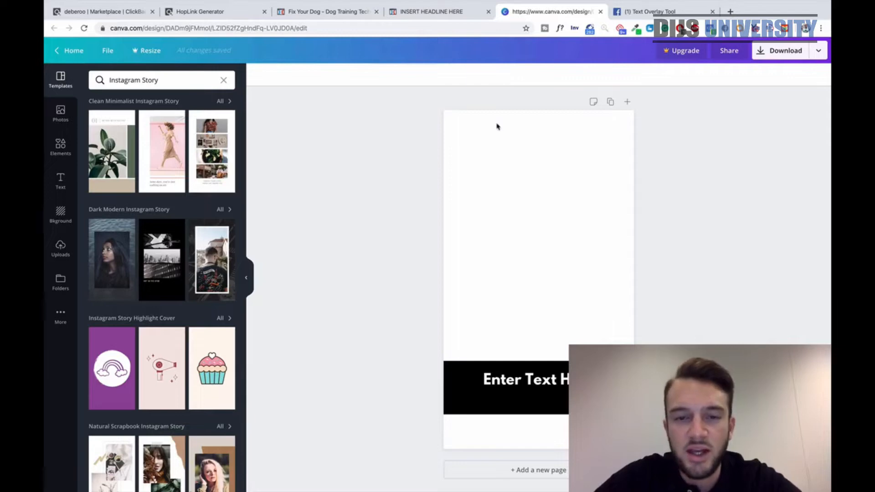
Read the OK, Low, Medium and High image text ratings in Facebook's Text Overlay Tool, and return to the Canva design
{"action": "left_click", "coordinate": [643, 11]}
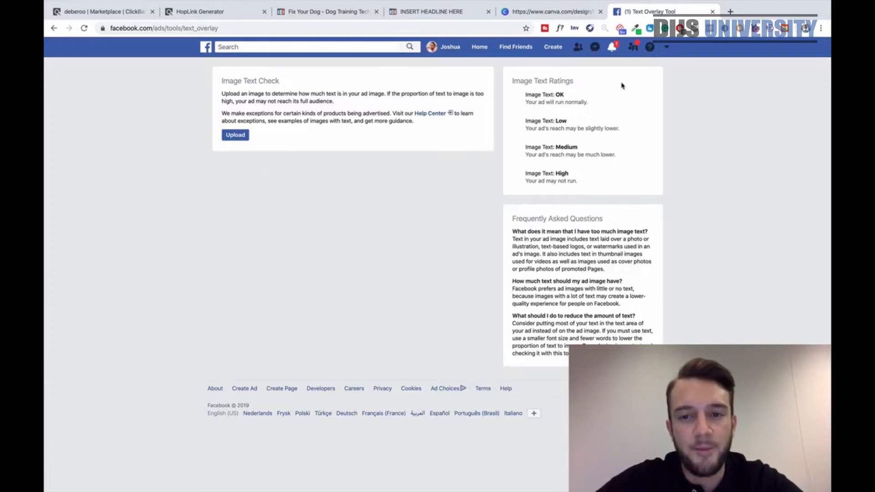
{"action": "left_click_drag", "start_coordinate": [527, 95], "coordinate": [508, 107]}
{"action": "left_click", "coordinate": [538, 123]}
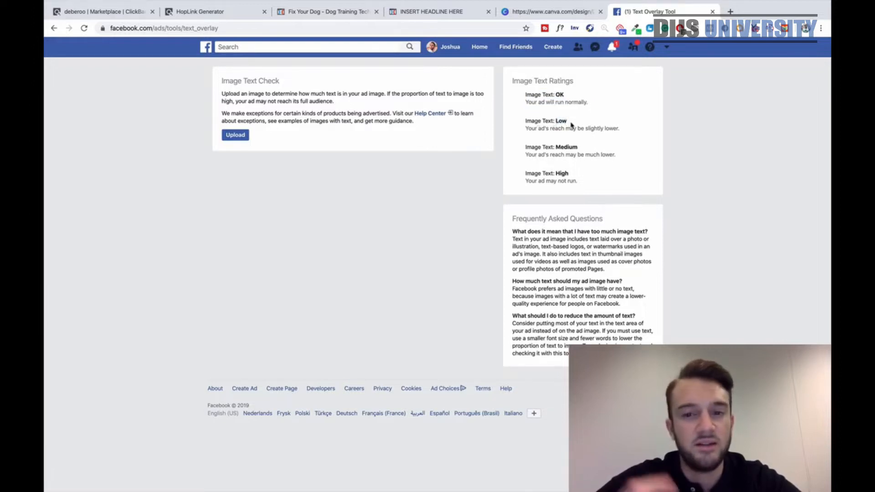
{"action": "left_click_drag", "start_coordinate": [531, 129], "coordinate": [666, 133]}
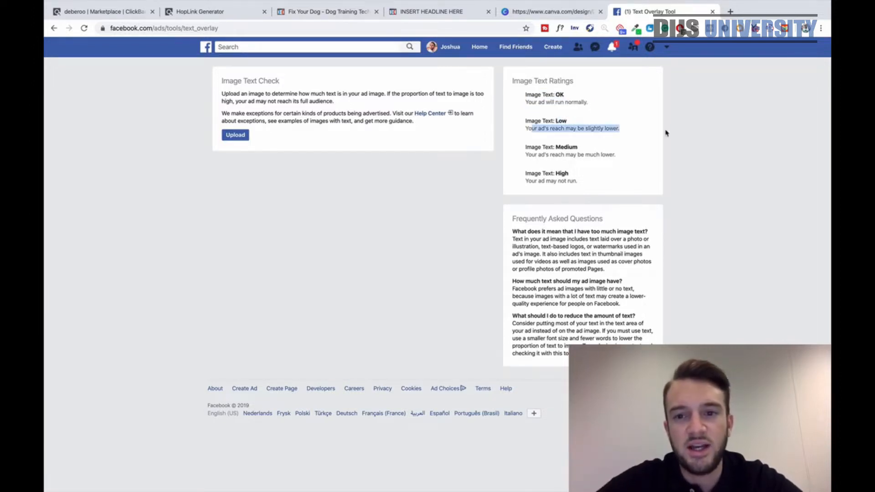
{"action": "left_click_drag", "start_coordinate": [525, 155], "coordinate": [552, 157]}
{"action": "left_click_drag", "start_coordinate": [519, 191], "coordinate": [584, 188]}
{"action": "left_click", "coordinate": [583, 189]}
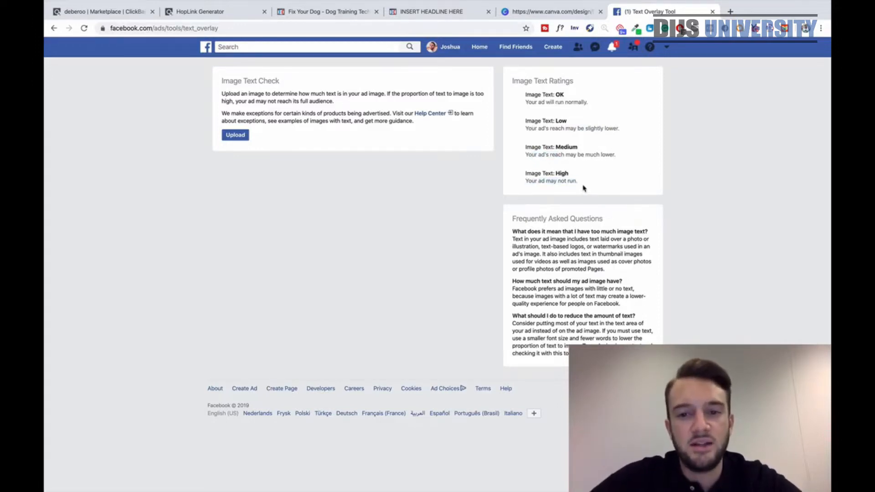
{"action": "left_click_drag", "start_coordinate": [583, 188], "coordinate": [492, 171]}
{"action": "left_click", "coordinate": [492, 174]}
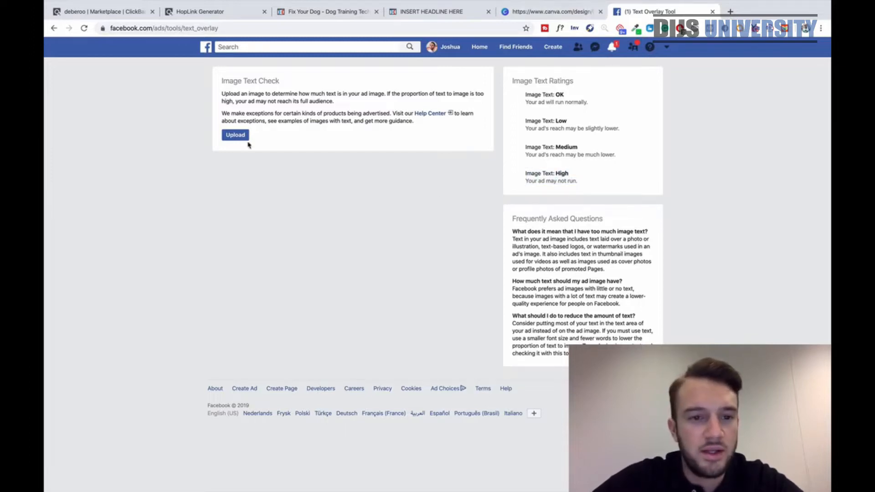
{"action": "left_click", "coordinate": [531, 13]}
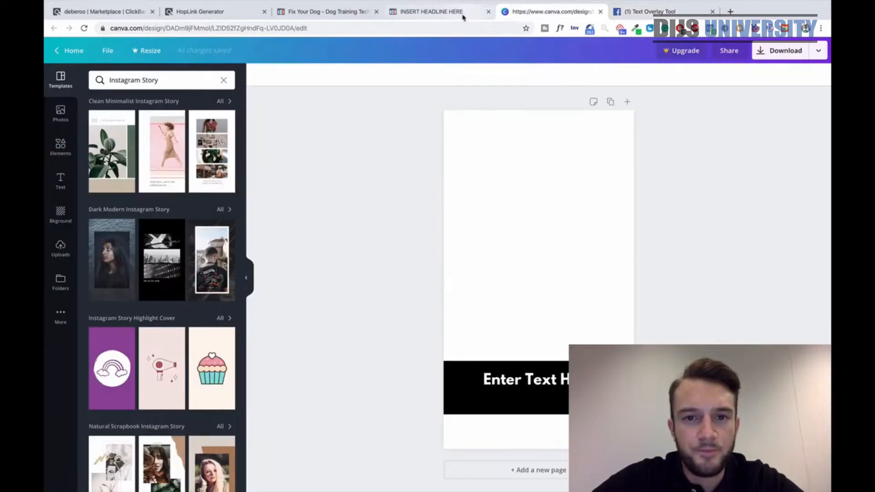
Switch to ClickBank's HopLink Generator, generate the affiliate link for the dog training offer and copy the full encrypted HopLink
{"action": "left_click", "coordinate": [462, 14]}
{"action": "left_click", "coordinate": [345, 14]}
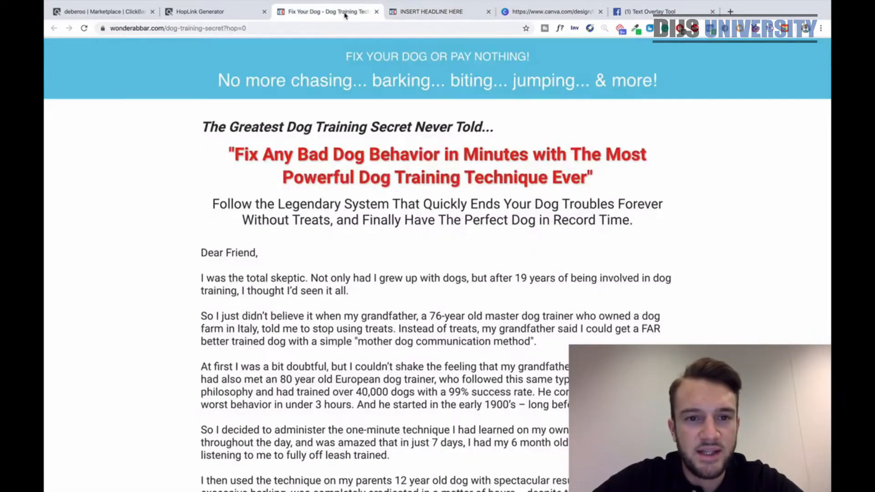
{"action": "left_click", "coordinate": [237, 13]}
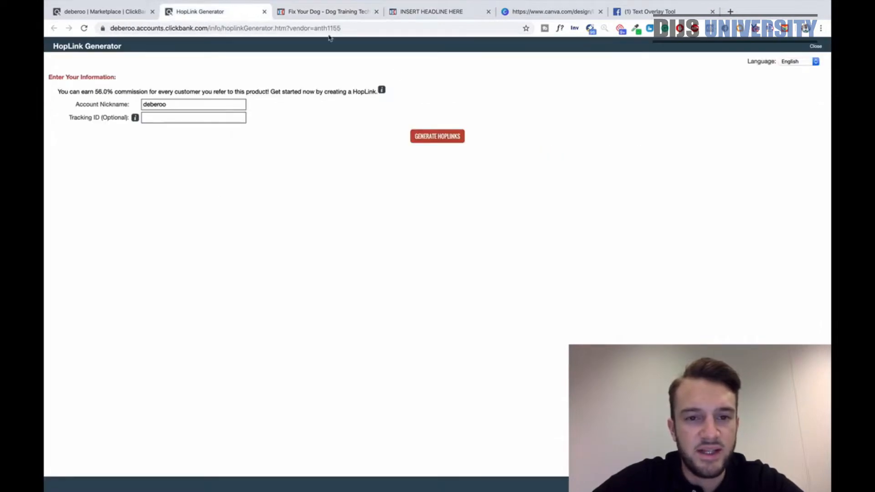
{"action": "left_click", "coordinate": [424, 137]}
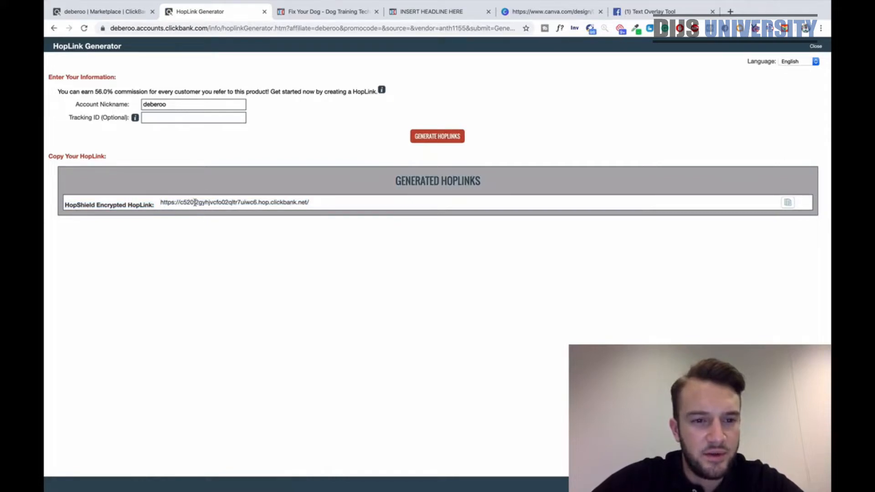
{"action": "left_click_drag", "start_coordinate": [307, 200], "coordinate": [244, 202]}
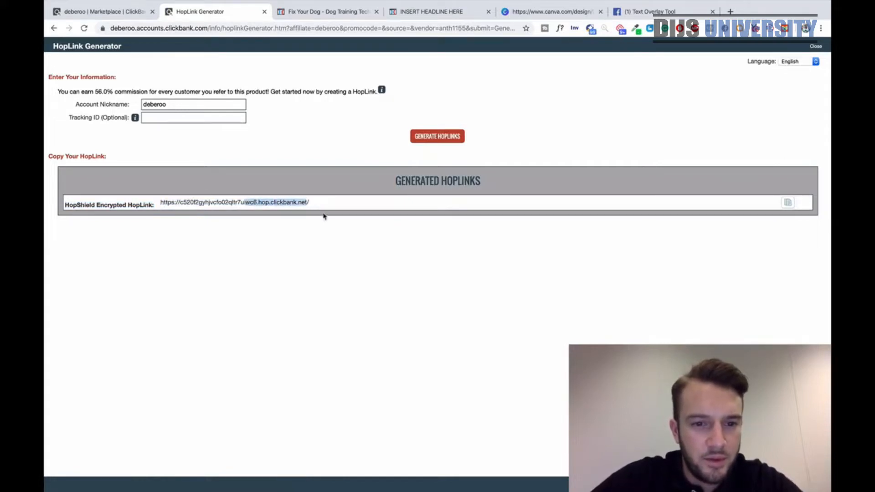
{"action": "left_click", "coordinate": [316, 205]}
{"action": "left_click_drag", "start_coordinate": [309, 205], "coordinate": [159, 203]}
{"action": "key", "text": "ctrl+c"}
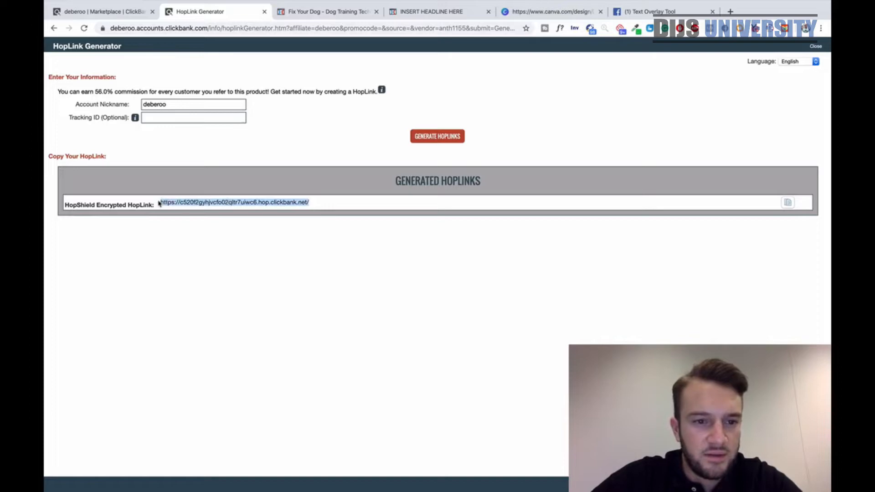
Switch to the ClickFunnels editor and open the survey's Default Outcome Action for editing
{"action": "left_click", "coordinate": [448, 14]}
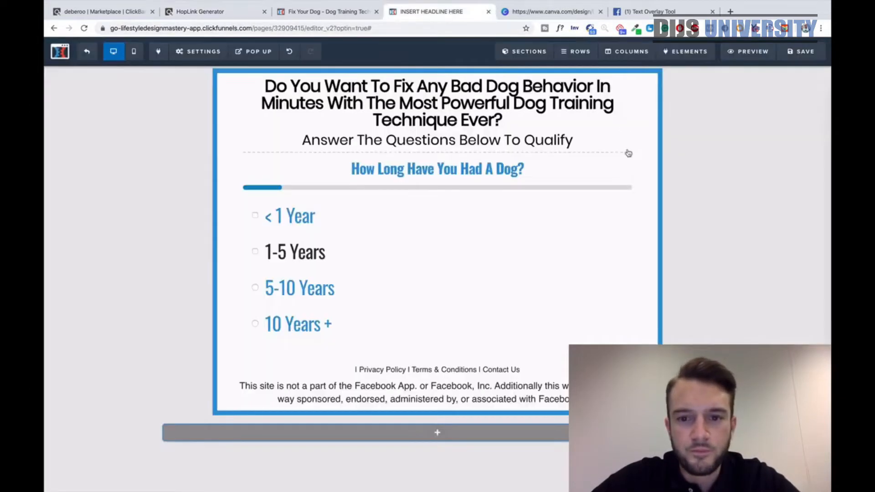
{"action": "left_click", "coordinate": [481, 329]}
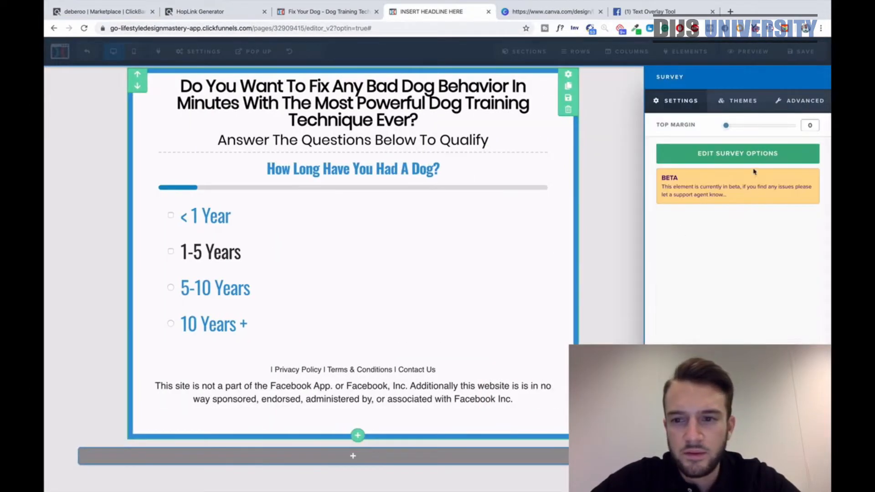
{"action": "left_click", "coordinate": [719, 154]}
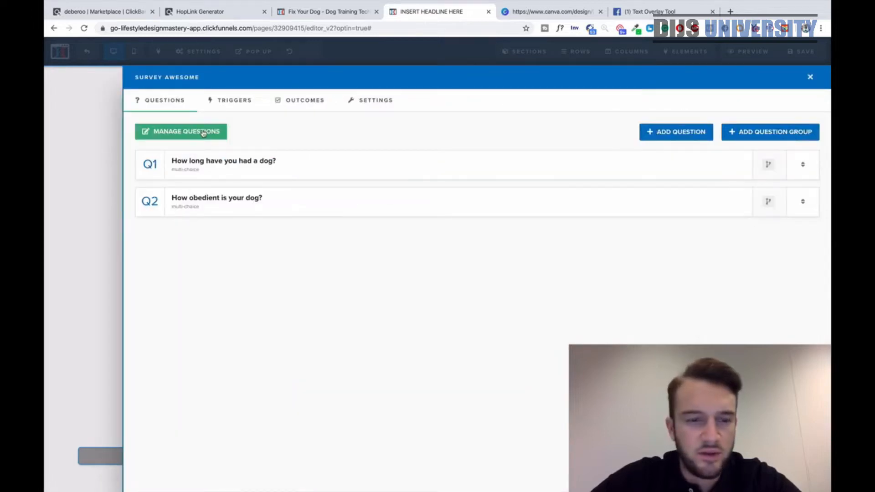
{"action": "left_click", "coordinate": [234, 101]}
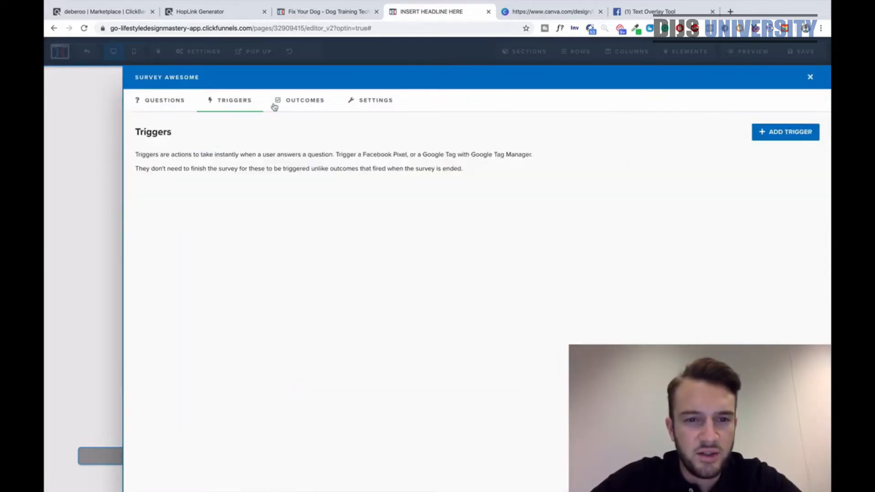
{"action": "left_click", "coordinate": [292, 102]}
{"action": "left_click", "coordinate": [277, 159]}
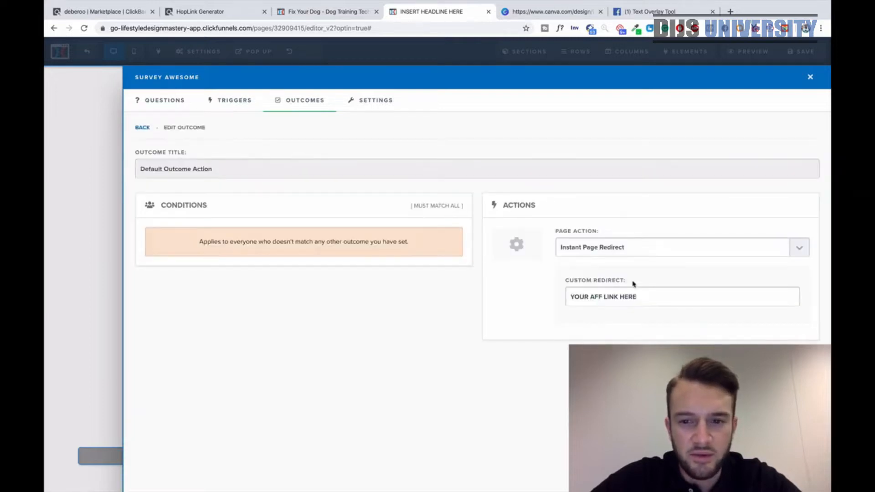
Replace the "YOUR AFF LINK HERE" custom redirect with the copied HopLink and remove the blank spaces in front of it
{"action": "triple_click", "coordinate": [630, 296]}
{"action": "key", "text": "ctrl+v"}
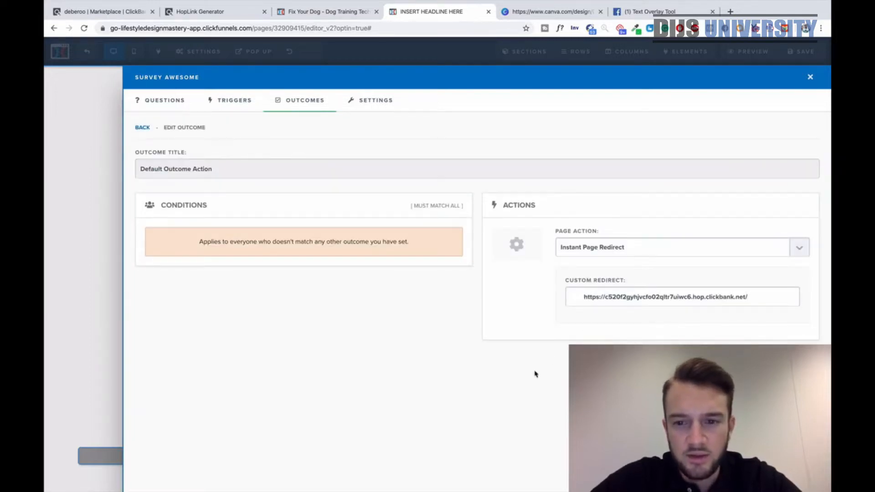
{"action": "left_click", "coordinate": [582, 297]}
{"action": "key", "text": "BackSpace"}
{"action": "key", "text": "BackSpace"}
{"action": "key", "text": "BackSpace"}
{"action": "key", "text": "BackSpace"}
{"action": "key", "text": "BackSpace"}
{"action": "key", "text": "BackSpace"}
{"action": "key", "text": "BackSpace"}
{"action": "key", "text": "BackSpace"}
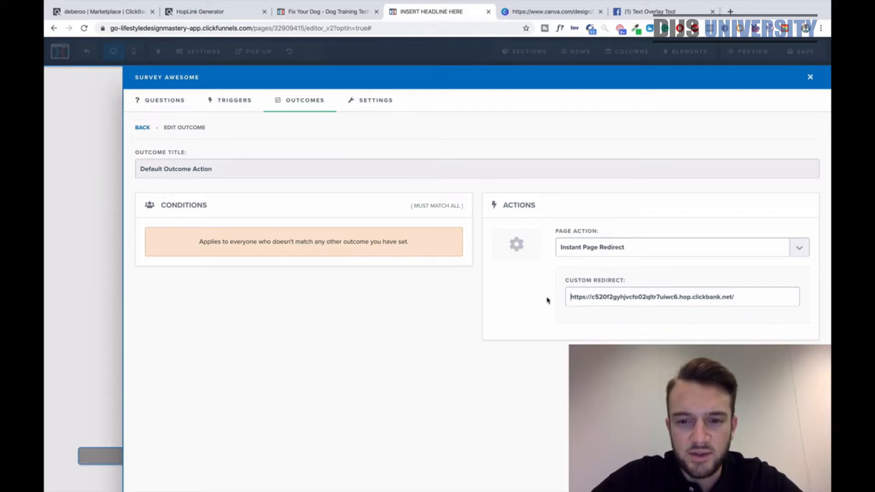
Close the survey options, save the page and leave the editor for the INSTAGRAM Template step overview
{"action": "left_click", "coordinate": [115, 275]}
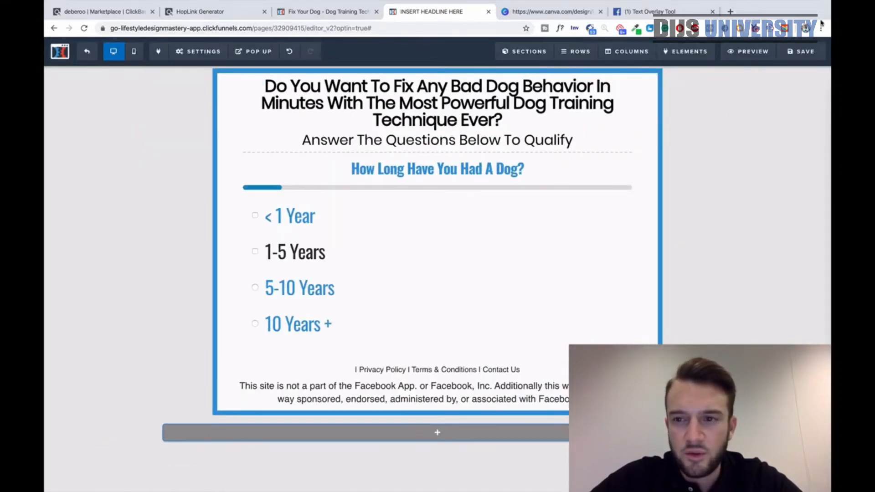
{"action": "left_click", "coordinate": [799, 57]}
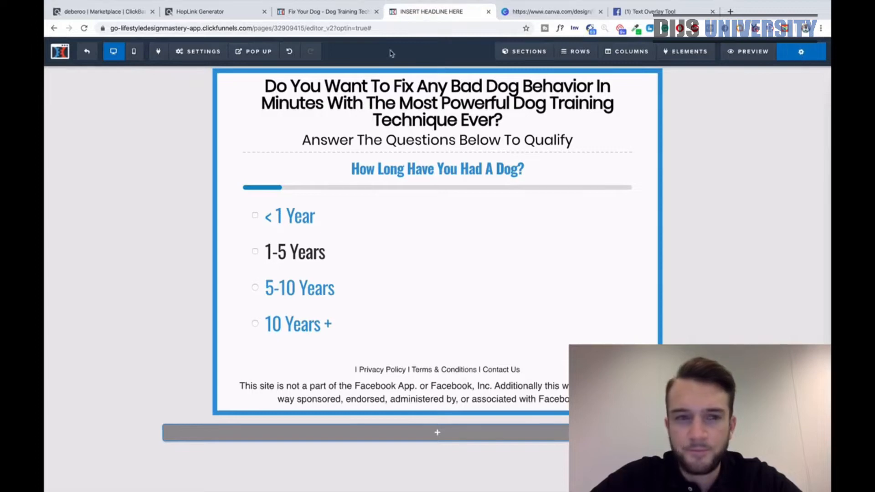
{"action": "left_click", "coordinate": [89, 54]}
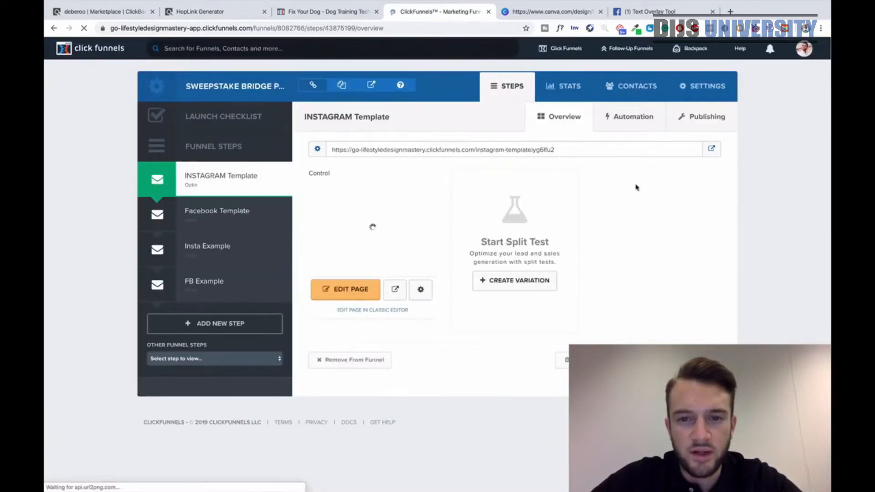
{"action": "left_click", "coordinate": [332, 152]}
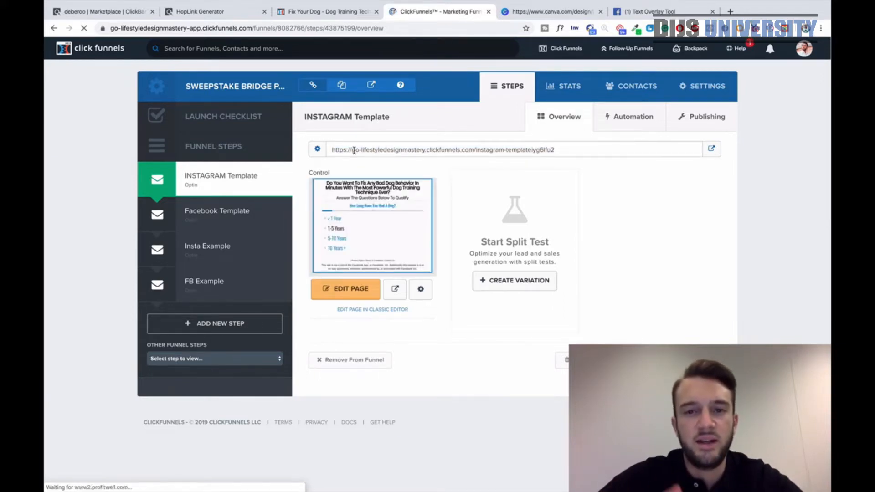
Switch to the Fix Your Dog sales page and skim its opening letter and the content below
{"action": "left_click", "coordinate": [327, 12]}
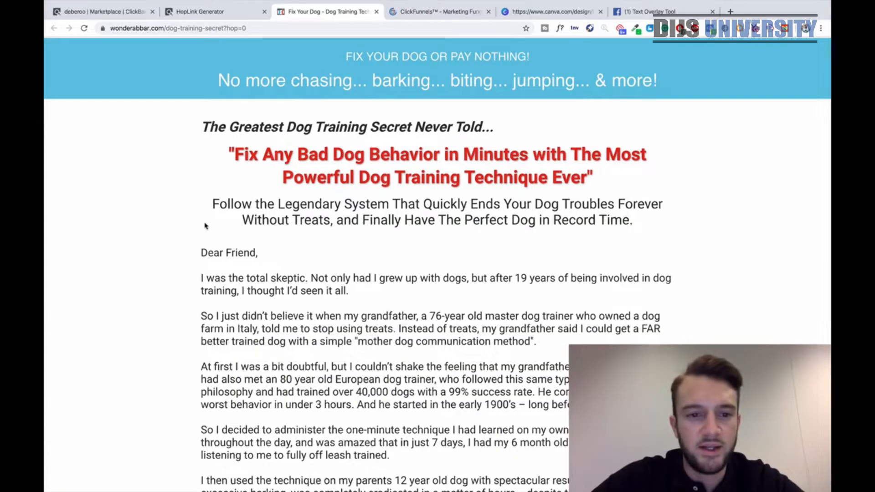
{"action": "left_click_drag", "start_coordinate": [204, 226], "coordinate": [236, 252]}
{"action": "left_click", "coordinate": [440, 368]}
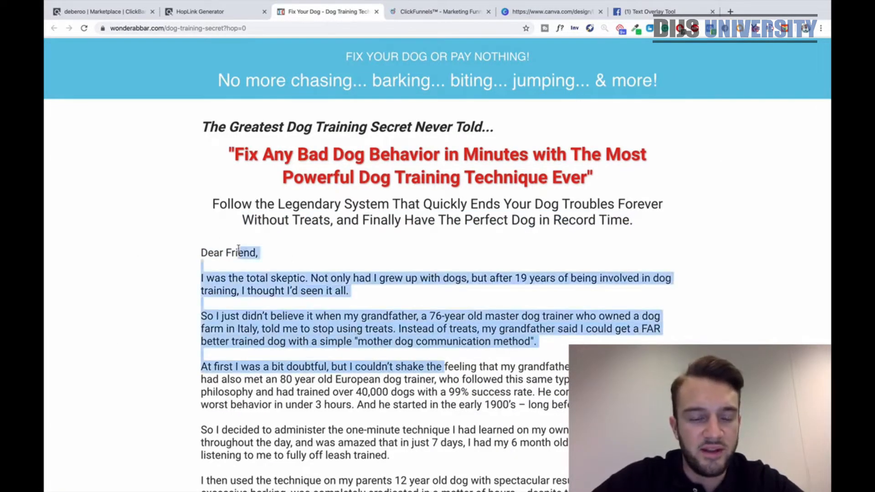
{"action": "left_click", "coordinate": [236, 252]}
{"action": "scroll", "coordinate": [240, 254], "scroll_direction": "down", "scroll_amount": 15}
{"action": "scroll", "coordinate": [238, 252], "scroll_direction": "up", "scroll_amount": 15}
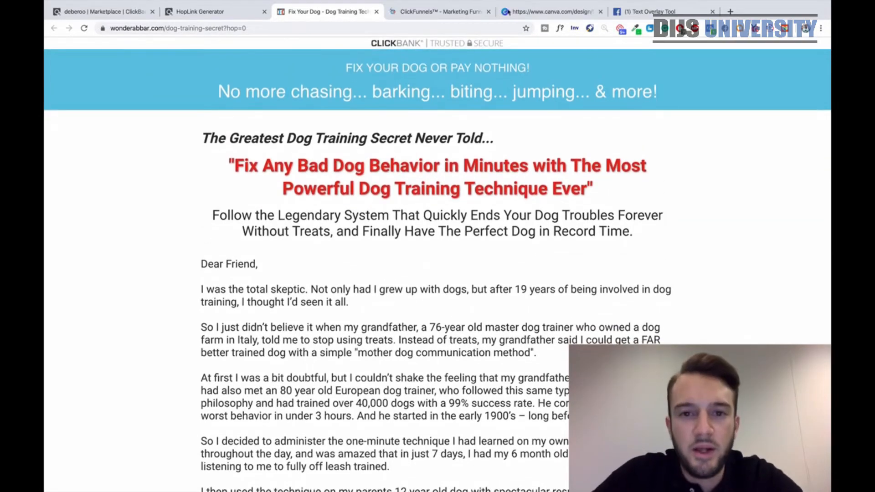
Search Google Images for "disobedient dogs" in a new browser tab
{"action": "left_click", "coordinate": [456, 14]}
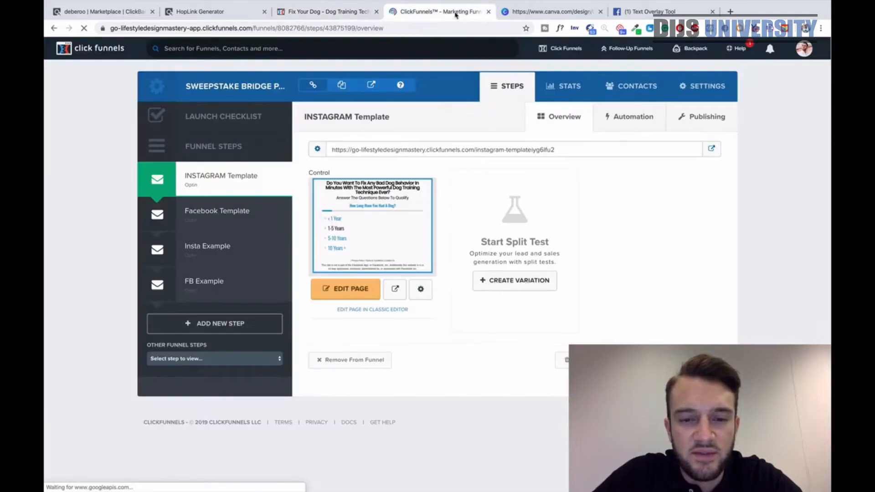
{"action": "key", "text": "ctrl+t"}
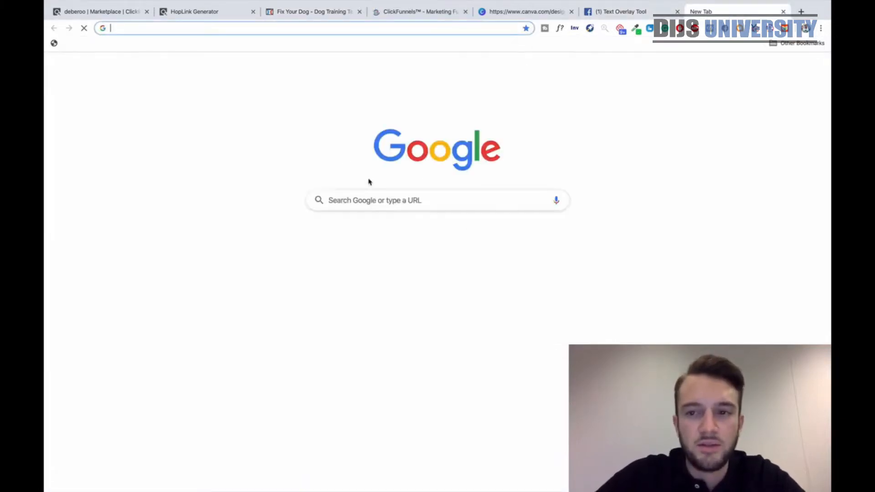
{"action": "left_click", "coordinate": [361, 200]}
{"action": "type", "text": "disobedient dogs"}
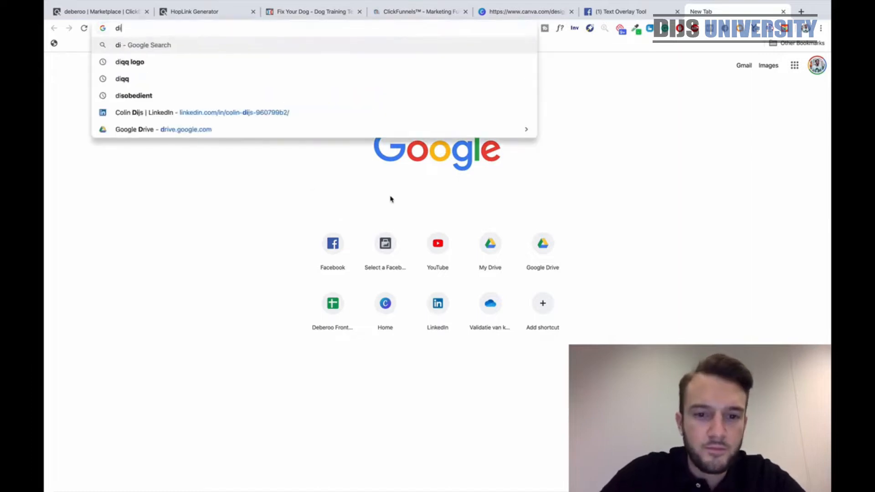
{"action": "key", "text": "Return"}
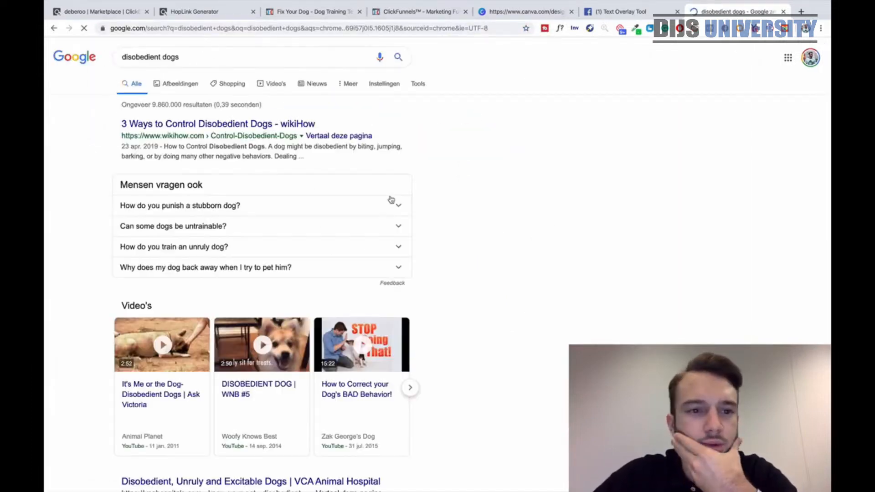
{"action": "left_click", "coordinate": [181, 88]}
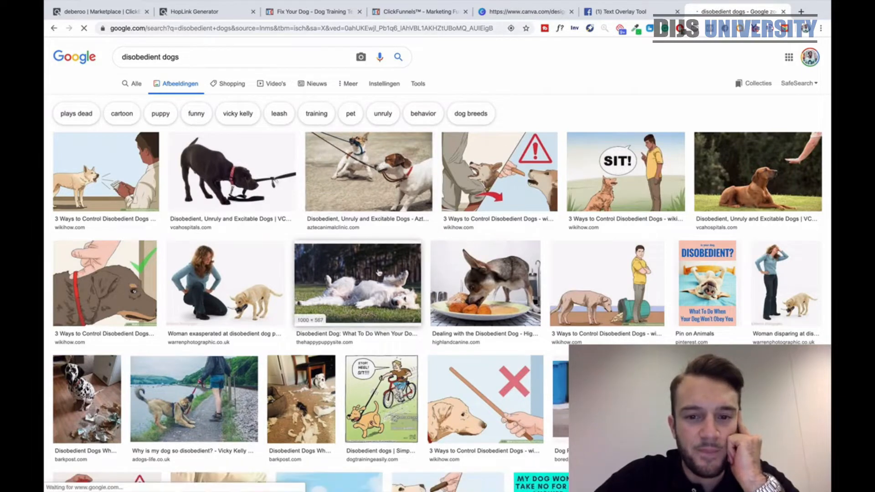
Browse the disobedient dog images, preview the wikiHow illustration of a dog barking at a man, and close the preview
{"action": "scroll", "coordinate": [378, 273], "scroll_direction": "down", "scroll_amount": 2}
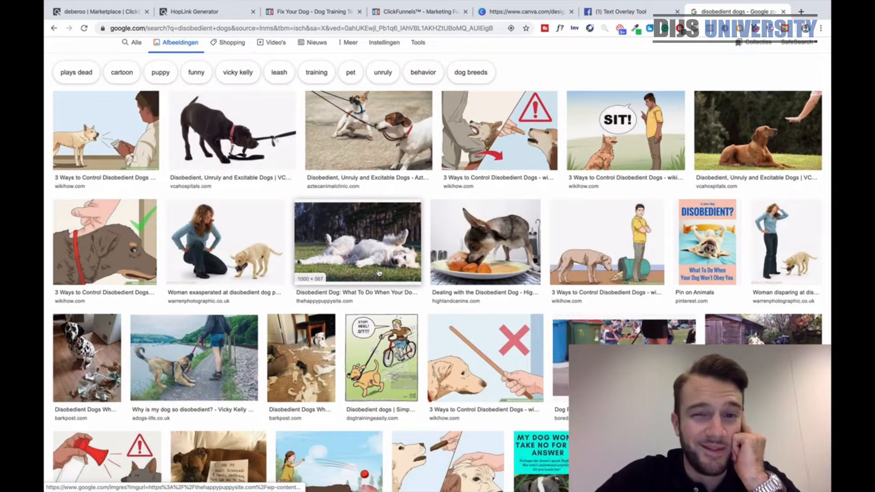
{"action": "scroll", "coordinate": [328, 262], "scroll_direction": "up", "scroll_amount": 2}
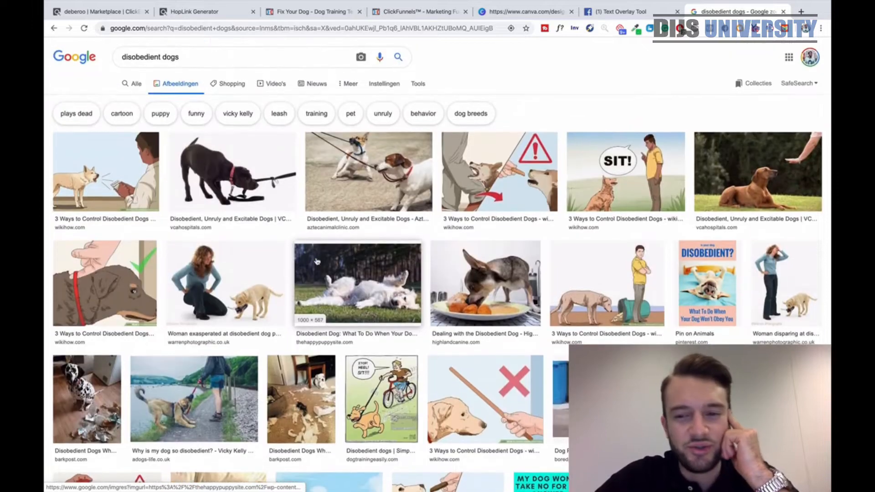
{"action": "scroll", "coordinate": [317, 261], "scroll_direction": "down", "scroll_amount": 5}
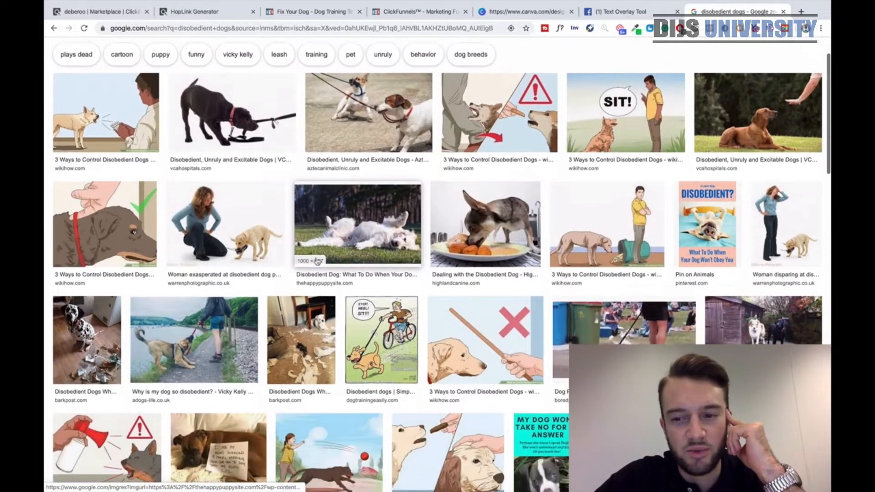
{"action": "scroll", "coordinate": [317, 261], "scroll_direction": "up", "scroll_amount": 5}
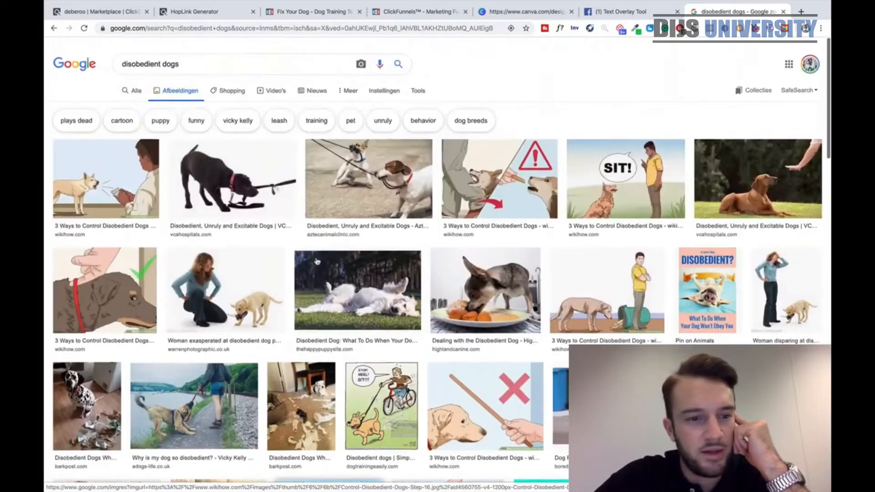
{"action": "left_click", "coordinate": [111, 182]}
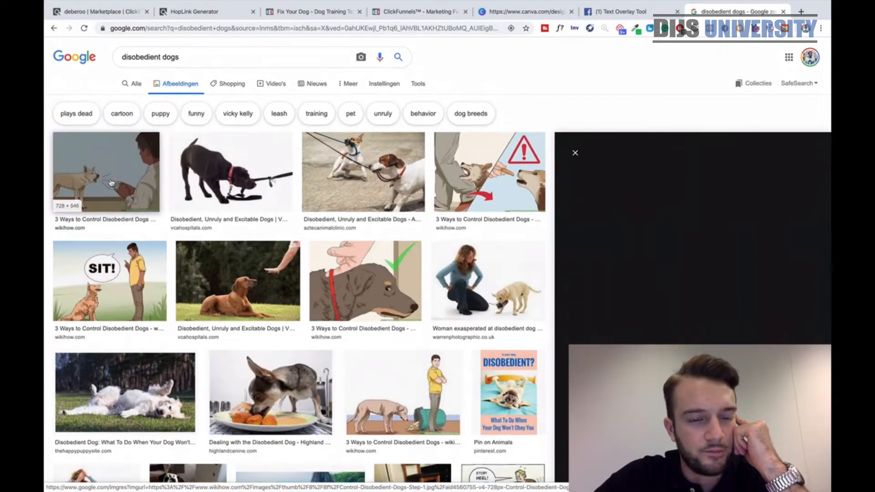
{"action": "scroll", "coordinate": [458, 102], "scroll_direction": "down", "scroll_amount": 10}
{"action": "scroll", "coordinate": [458, 103], "scroll_direction": "up", "scroll_amount": 10}
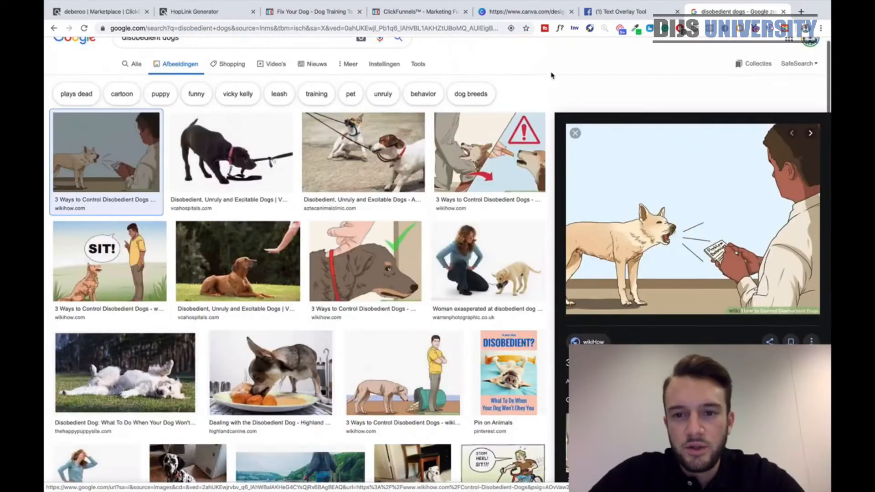
{"action": "left_click", "coordinate": [575, 134]}
Check the size filter options for the image results and open Google's search settings, dismissing the translation offer
{"action": "left_click", "coordinate": [420, 66]}
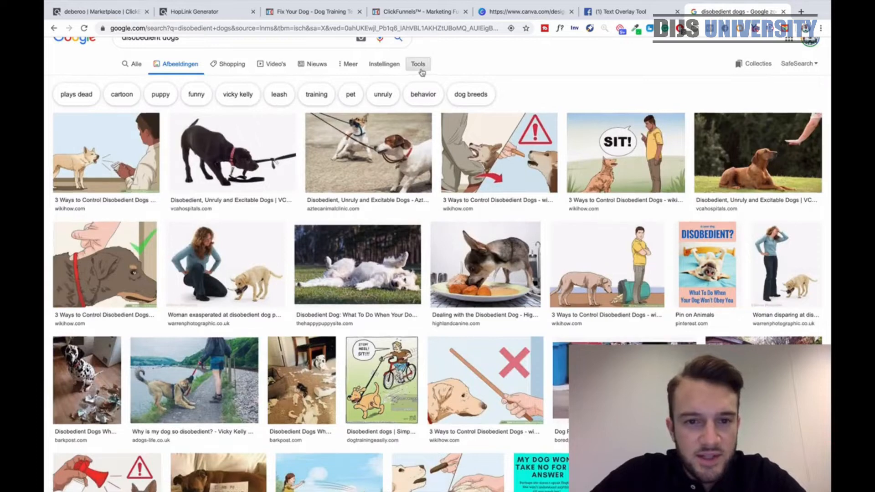
{"action": "left_click", "coordinate": [128, 82]}
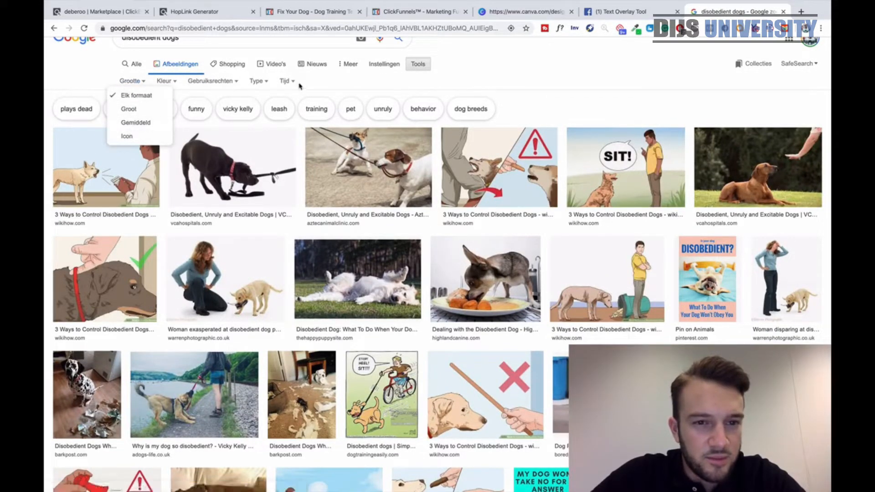
{"action": "left_click", "coordinate": [335, 81]}
{"action": "left_click", "coordinate": [387, 65]}
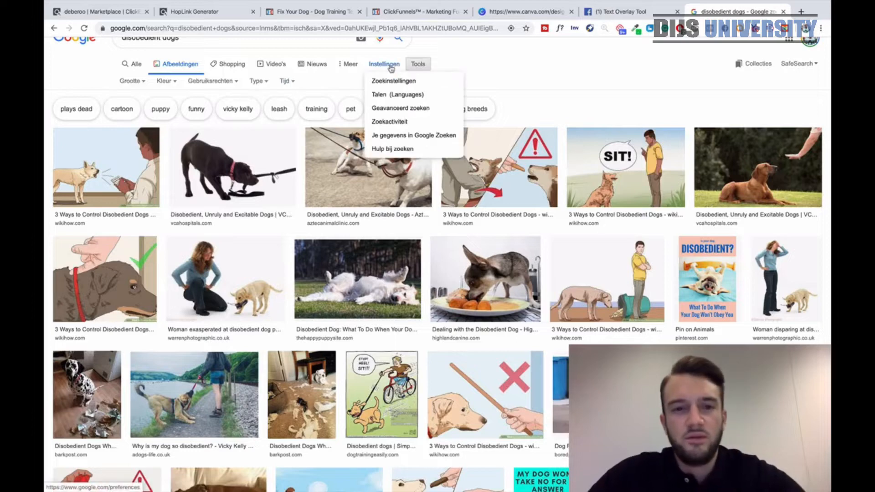
{"action": "left_click", "coordinate": [400, 85]}
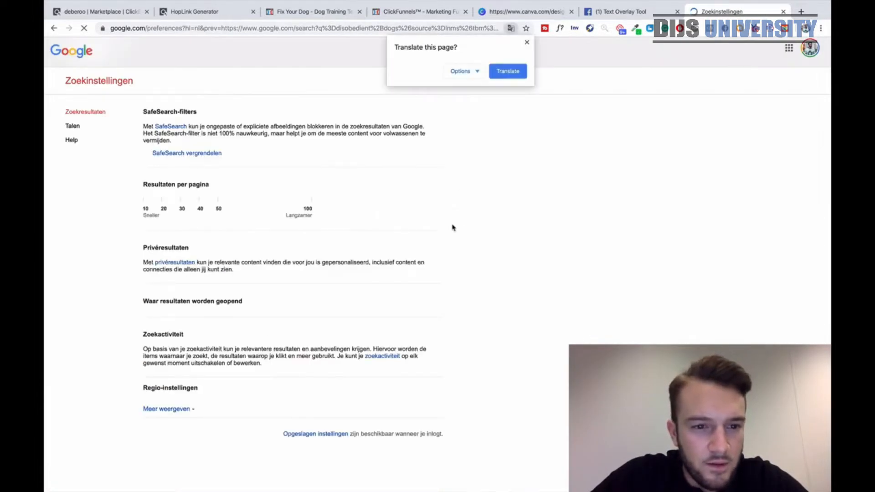
{"action": "left_click", "coordinate": [526, 43]}
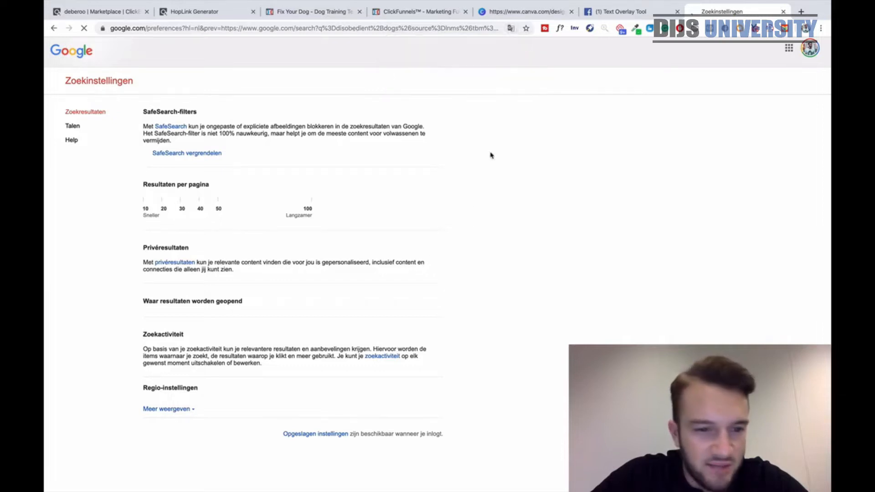
Return from Google's search settings to the disobedient dogs image results and check the size filter options without choosing one
{"action": "left_click", "coordinate": [54, 27]}
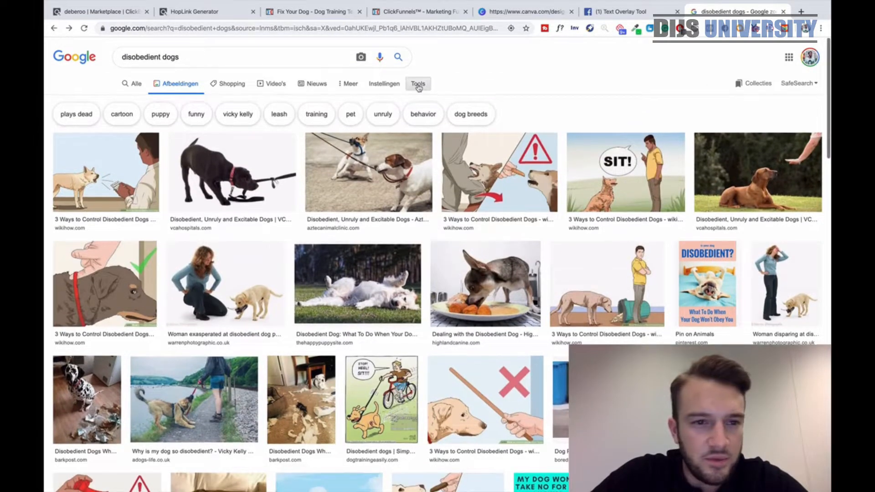
{"action": "left_click", "coordinate": [418, 86]}
{"action": "left_click", "coordinate": [142, 102]}
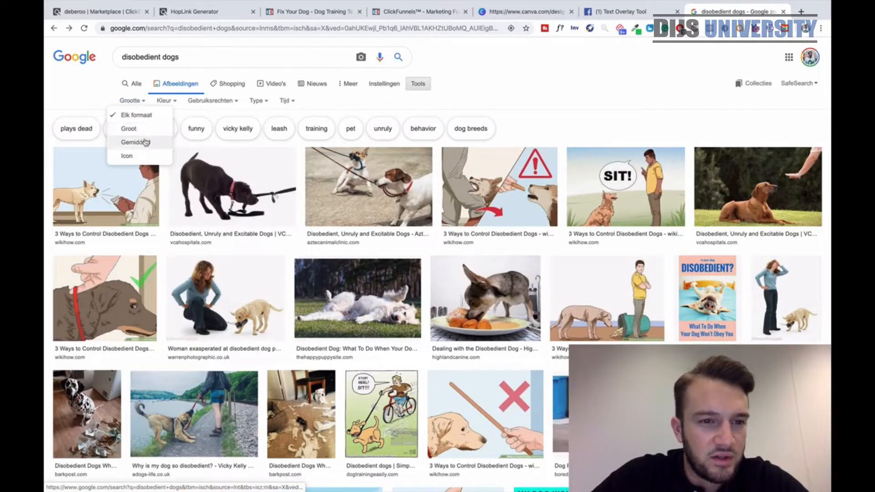
{"action": "left_click", "coordinate": [88, 83]}
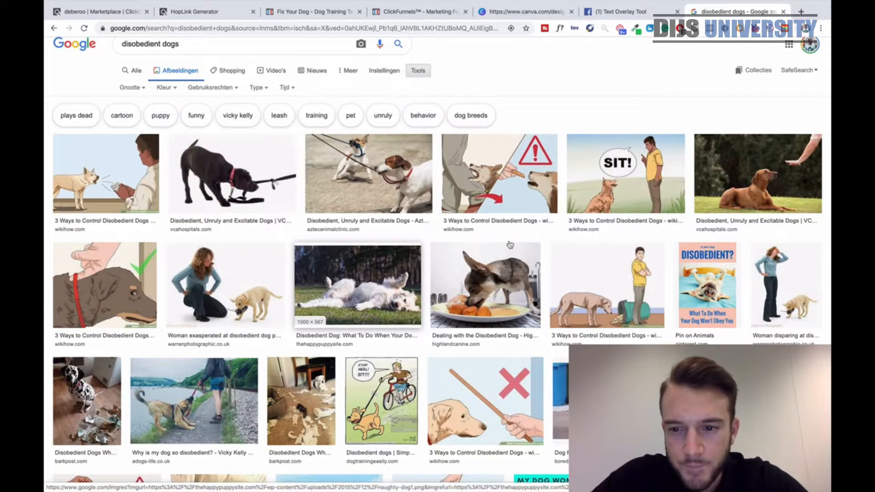
Preview the Happy Puppy Site photo of a dog lying on grass and the Pinterest "Disobedient?" poster, and close the preview
{"action": "left_click", "coordinate": [360, 274]}
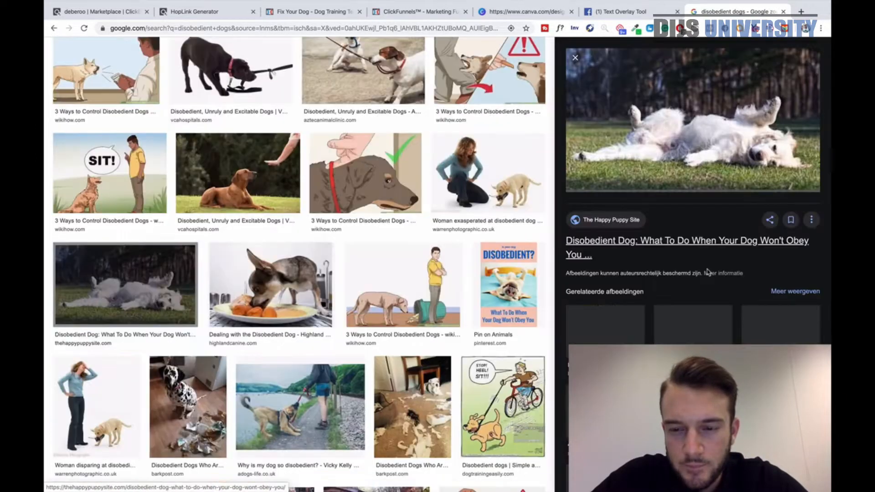
{"action": "left_click", "coordinate": [503, 295]}
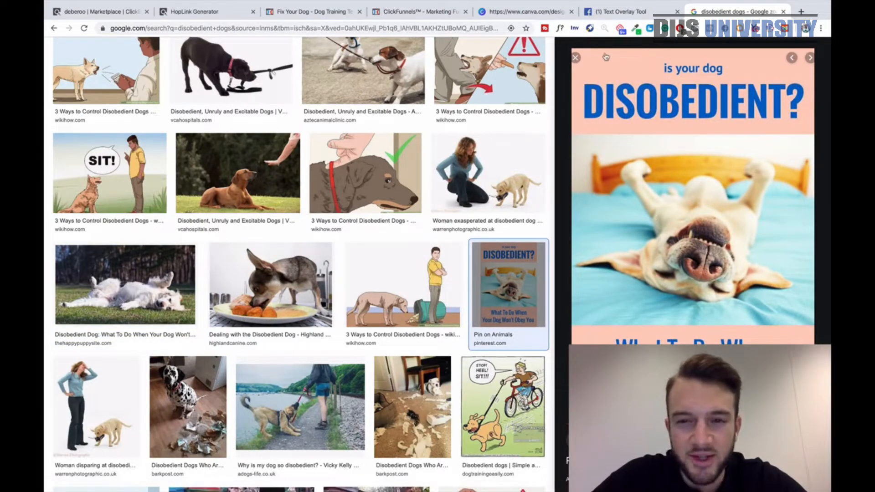
{"action": "left_click", "coordinate": [577, 59]}
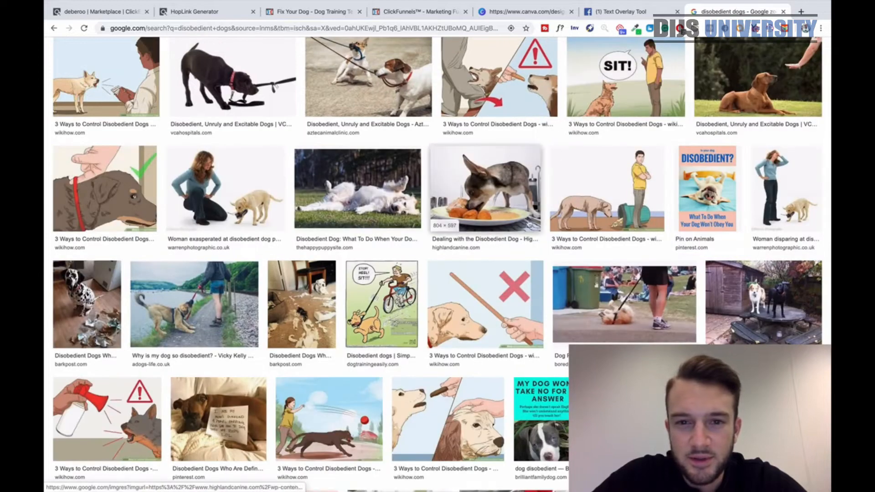
Open the aztecanimalclinic.com image of two dogs tugging on their leashes in a new browser tab
{"action": "scroll", "coordinate": [525, 219], "scroll_direction": "up", "scroll_amount": 3}
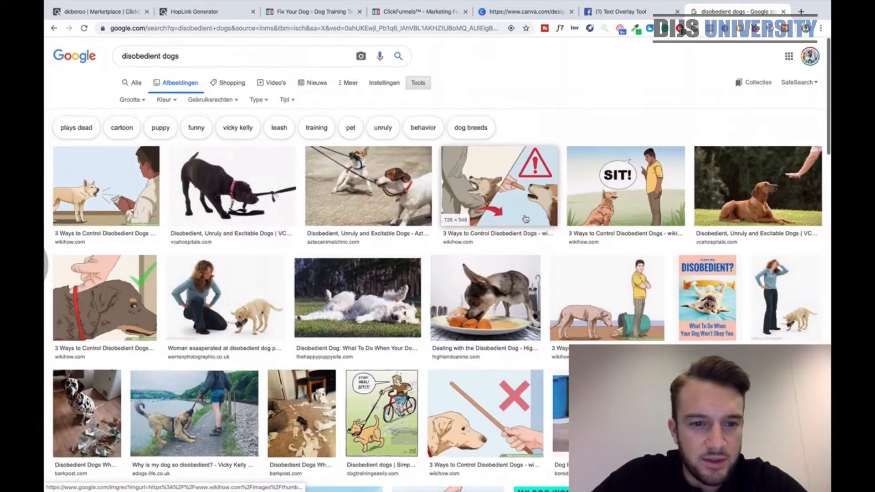
{"action": "scroll", "coordinate": [526, 219], "scroll_direction": "down", "scroll_amount": 2}
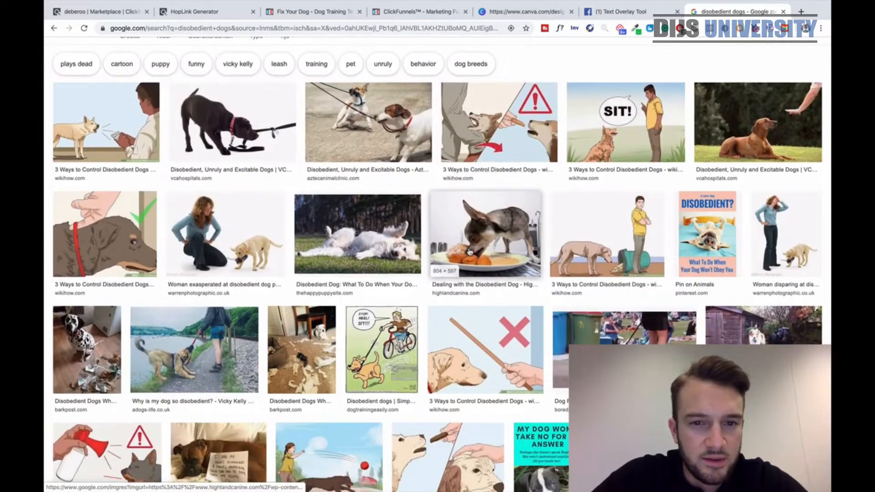
{"action": "right_click", "coordinate": [368, 128]}
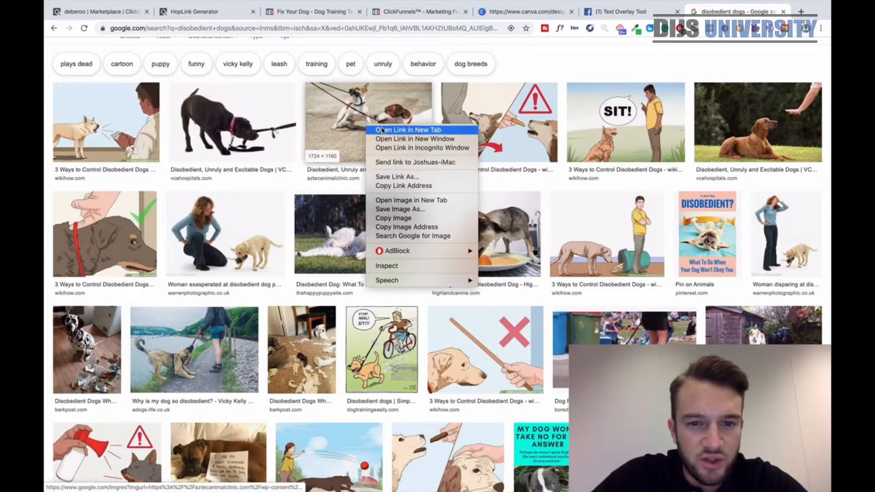
{"action": "left_click", "coordinate": [383, 130]}
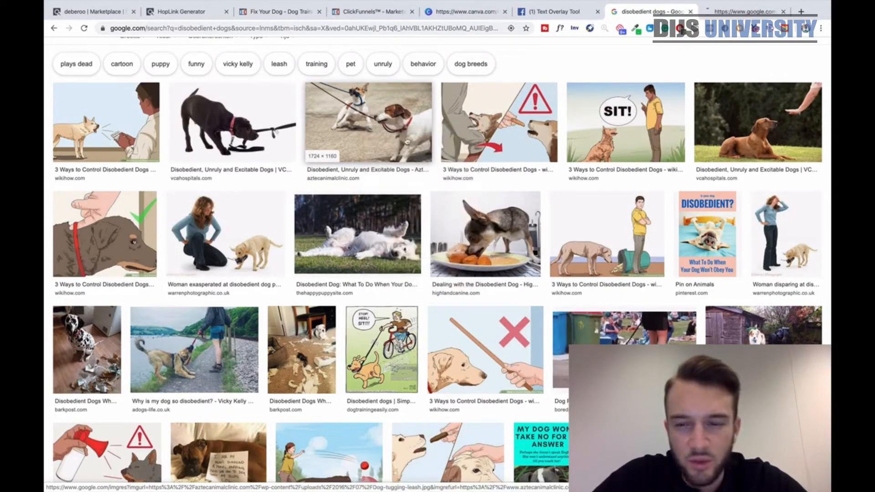
Browse further through the dog images, preview the wikiHow illustration of dogs on a sofa and a dog bed, and close the preview
{"action": "scroll", "coordinate": [501, 256], "scroll_direction": "down", "scroll_amount": 3}
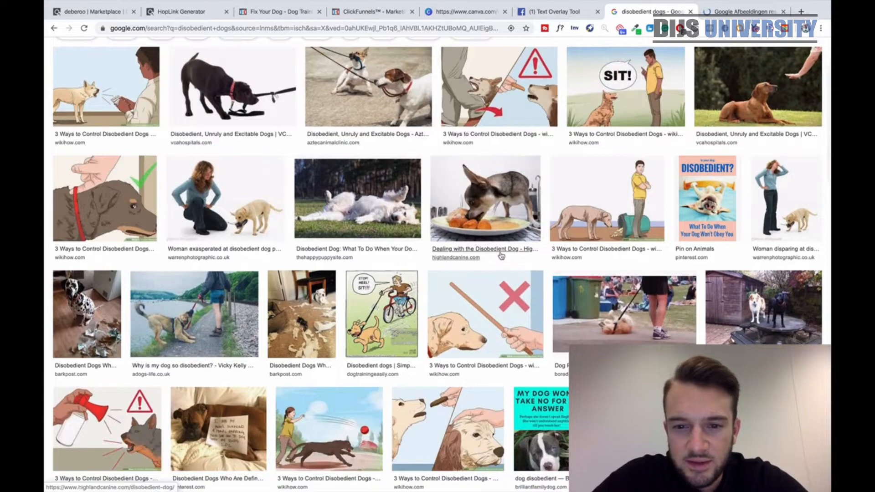
{"action": "scroll", "coordinate": [496, 246], "scroll_direction": "down", "scroll_amount": 2}
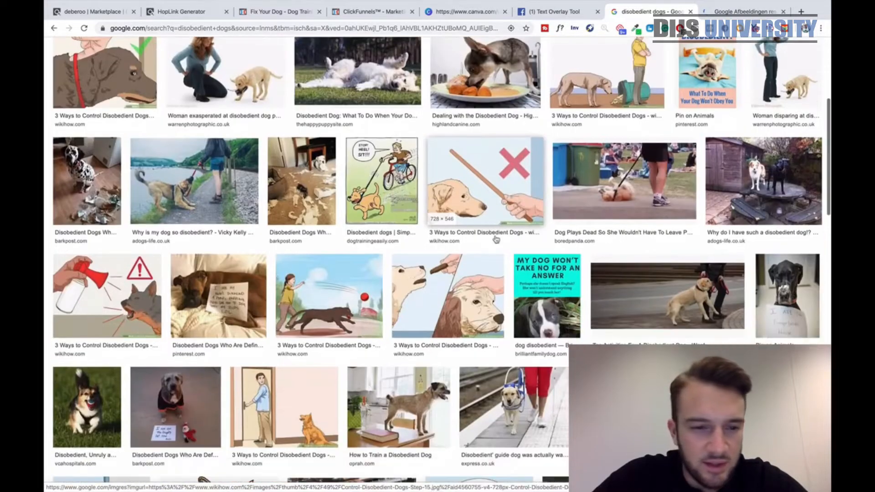
{"action": "scroll", "coordinate": [362, 227], "scroll_direction": "down", "scroll_amount": 4}
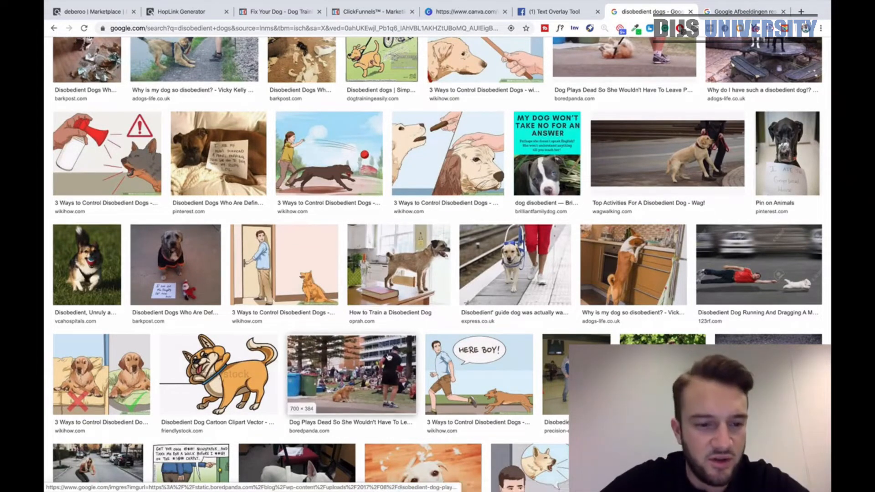
{"action": "scroll", "coordinate": [385, 291], "scroll_direction": "down", "scroll_amount": 3}
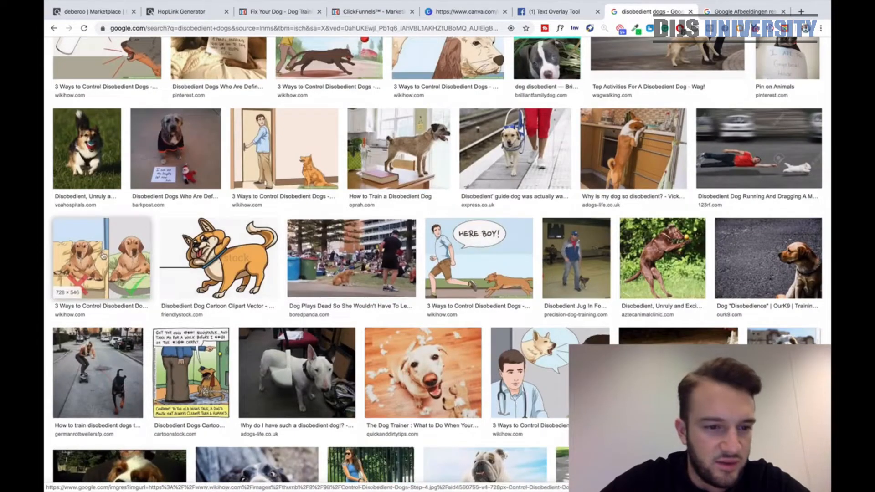
{"action": "left_click", "coordinate": [103, 257]}
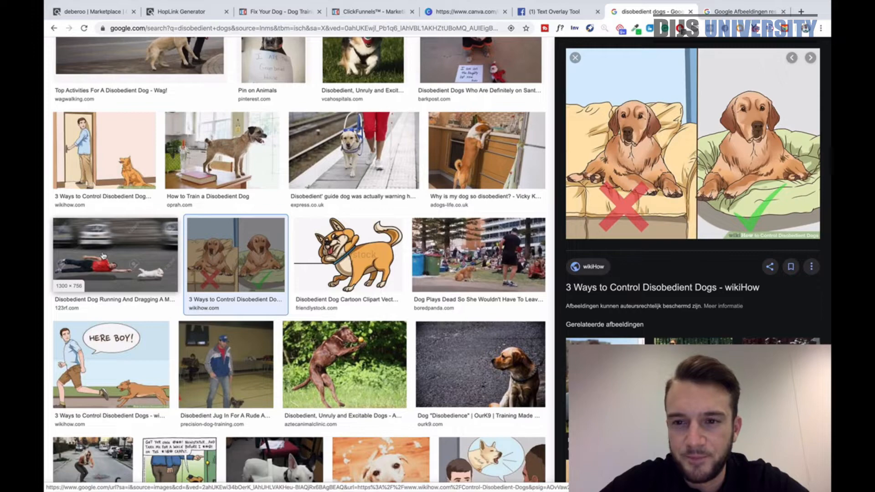
{"action": "left_click", "coordinate": [575, 58]}
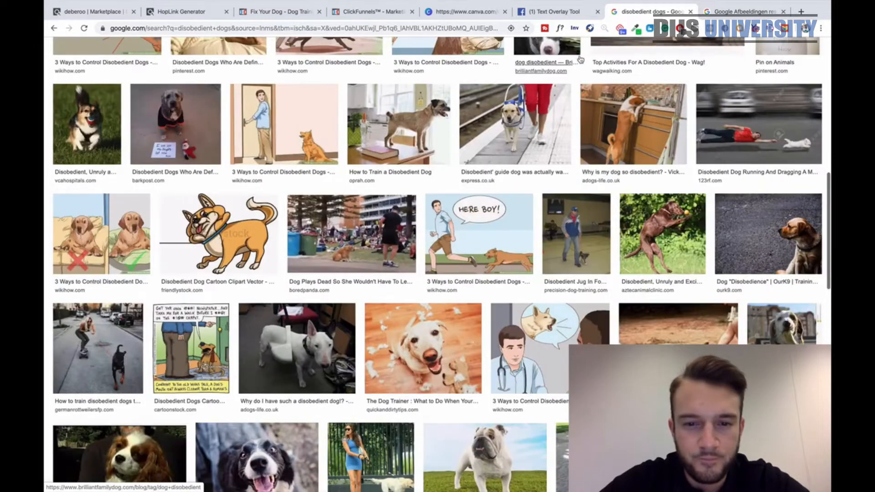
Look further down the image results for dogs making a mess and preview the Blue Ribbon K9 photo of the shredded red cushion
{"action": "scroll", "coordinate": [471, 219], "scroll_direction": "down", "scroll_amount": 1}
{"action": "scroll", "coordinate": [470, 218], "scroll_direction": "down", "scroll_amount": 8}
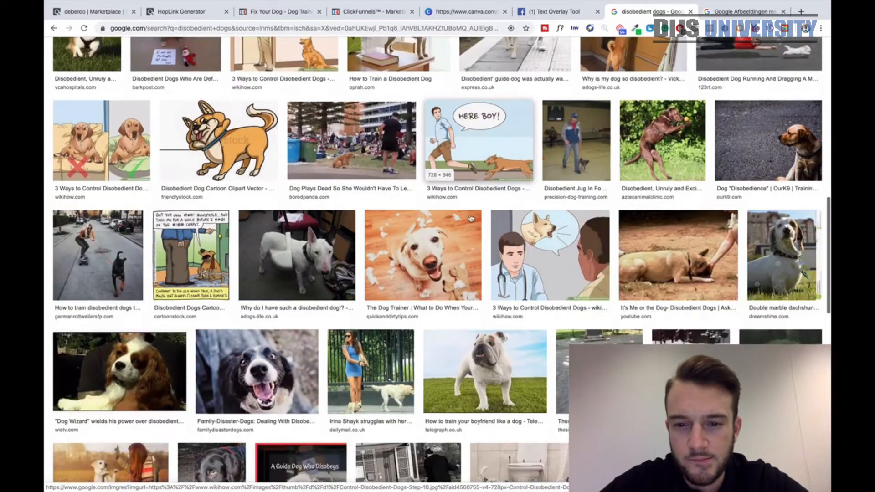
{"action": "scroll", "coordinate": [471, 219], "scroll_direction": "down", "scroll_amount": 3}
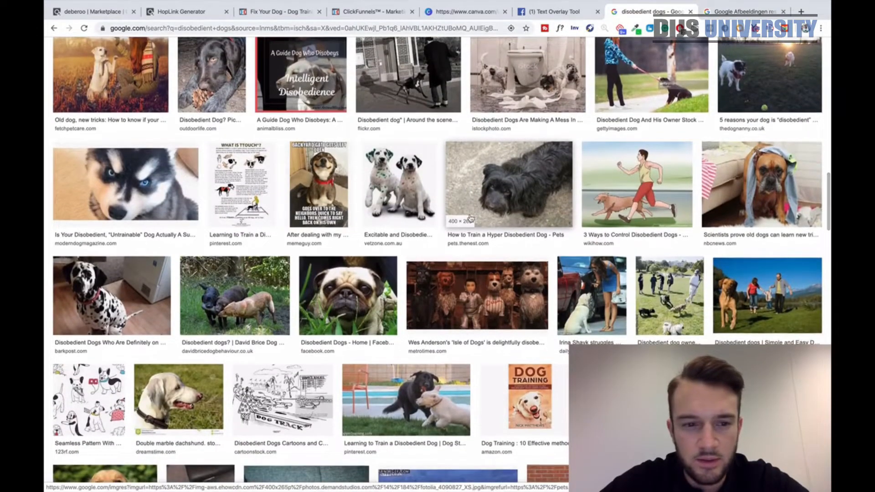
{"action": "scroll", "coordinate": [470, 218], "scroll_direction": "down", "scroll_amount": 5}
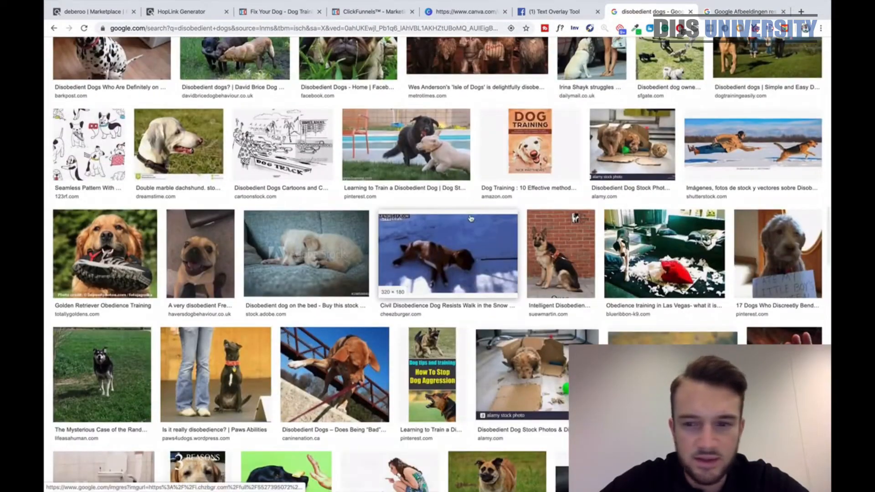
{"action": "scroll", "coordinate": [471, 218], "scroll_direction": "down", "scroll_amount": 1}
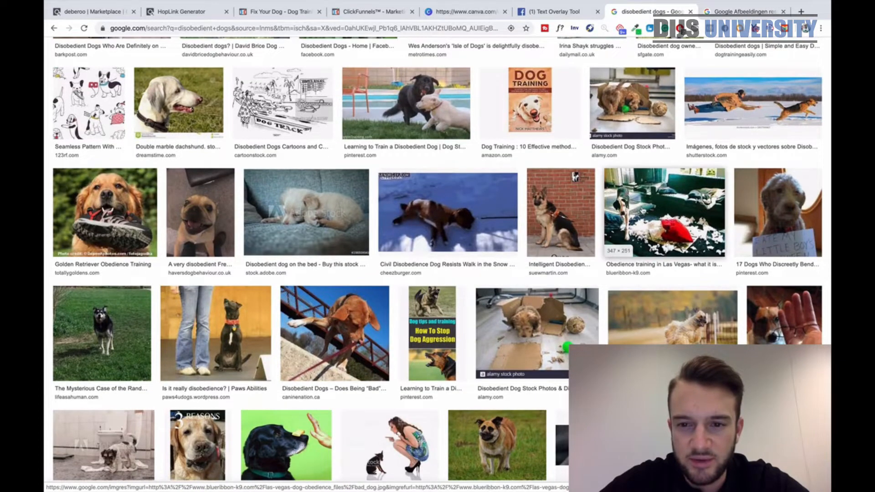
{"action": "left_click", "coordinate": [641, 210]}
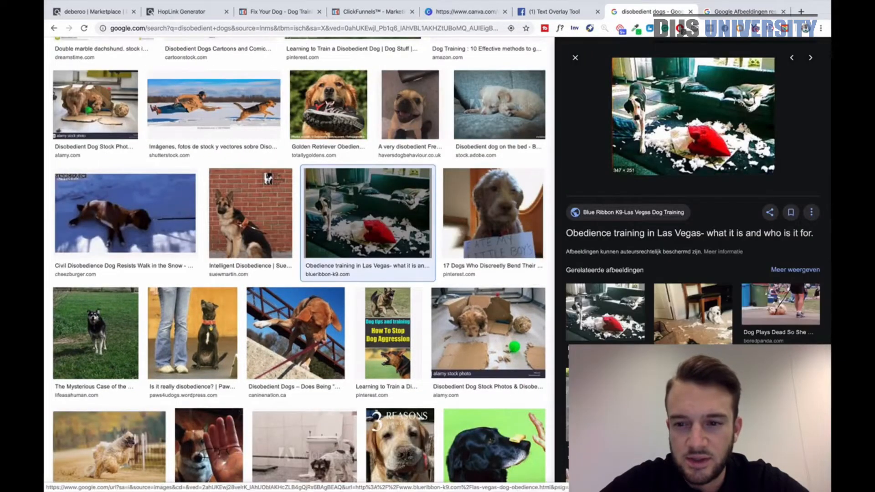
Open the related photo of a white dog among shredded paper under a chair and save it to the Desktop as a JPEG image
{"action": "left_click", "coordinate": [692, 314]}
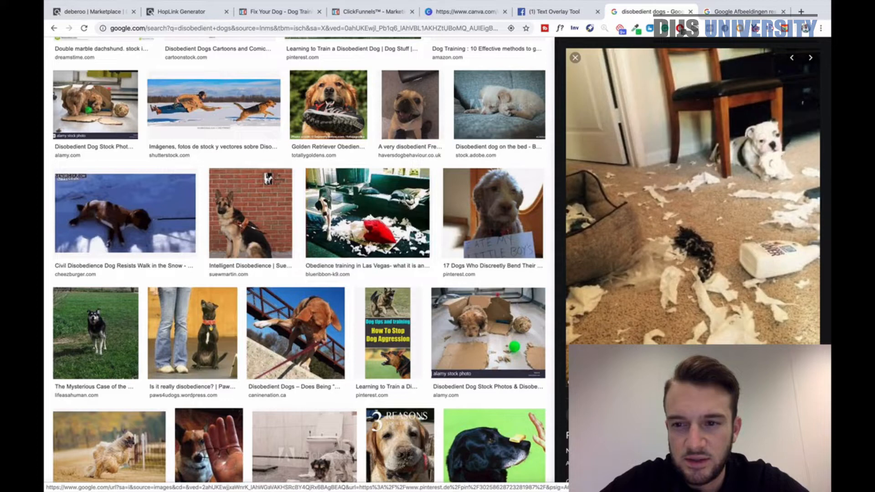
{"action": "right_click", "coordinate": [659, 149]}
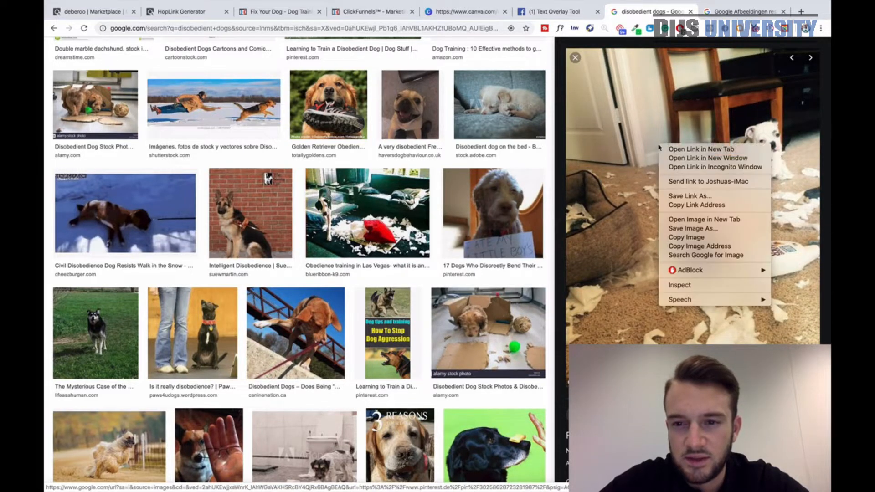
{"action": "left_click", "coordinate": [698, 232]}
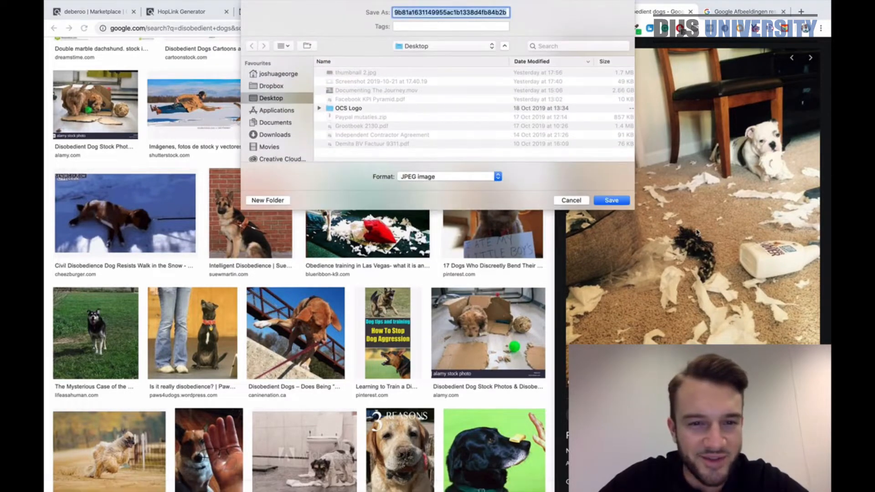
{"action": "key", "text": "Return"}
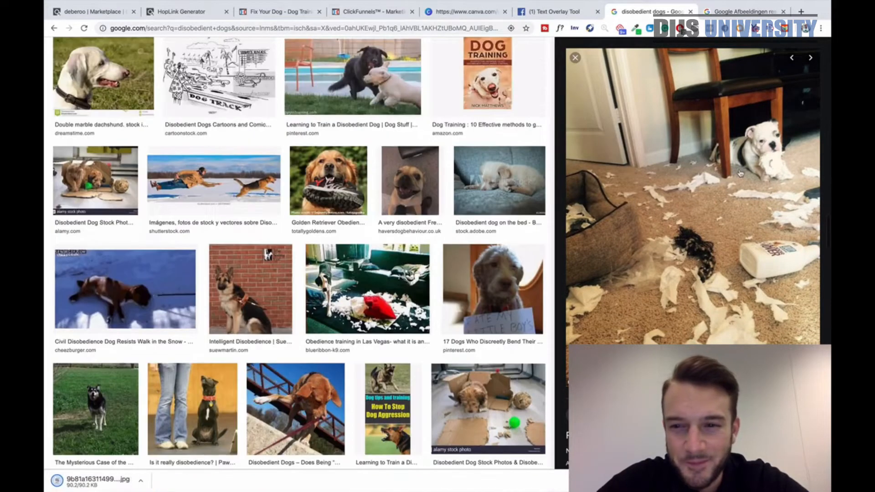
Advance to the related photo of a Dalmatian beside torn-up trash and save it to the Desktop as a JPEG image
{"action": "key", "text": "Right"}
{"action": "key", "text": "Right"}
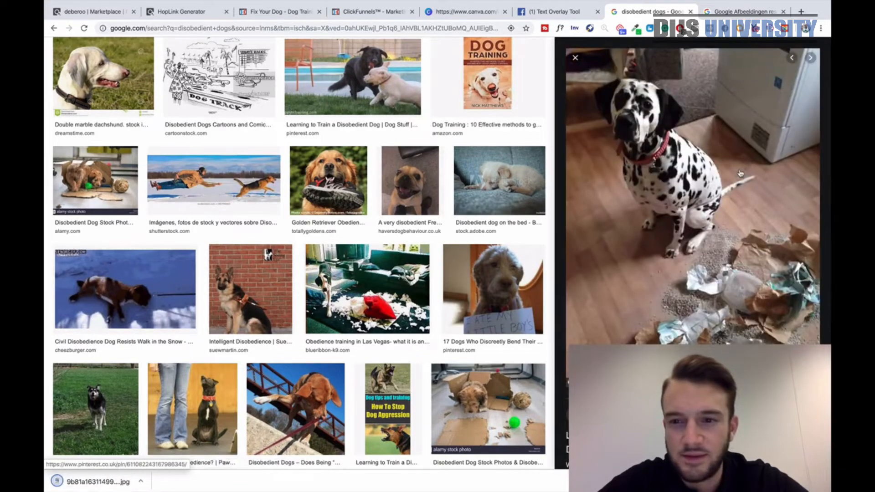
{"action": "right_click", "coordinate": [675, 124]}
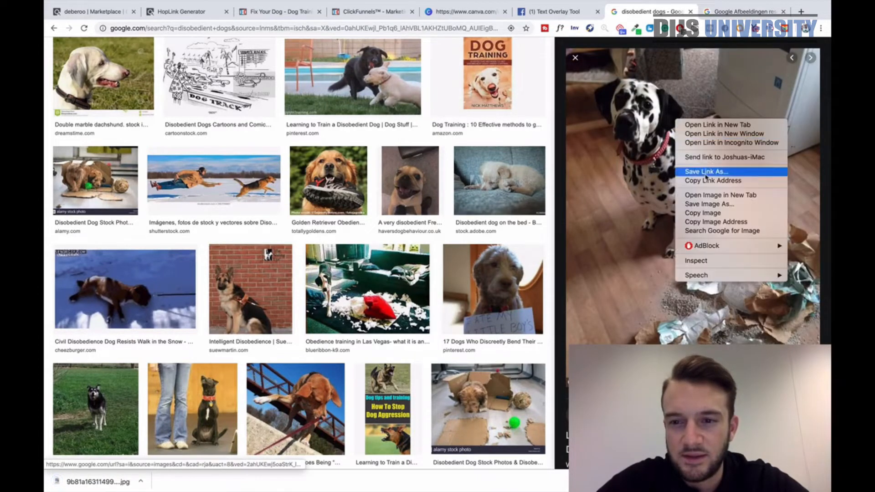
{"action": "left_click", "coordinate": [706, 203]}
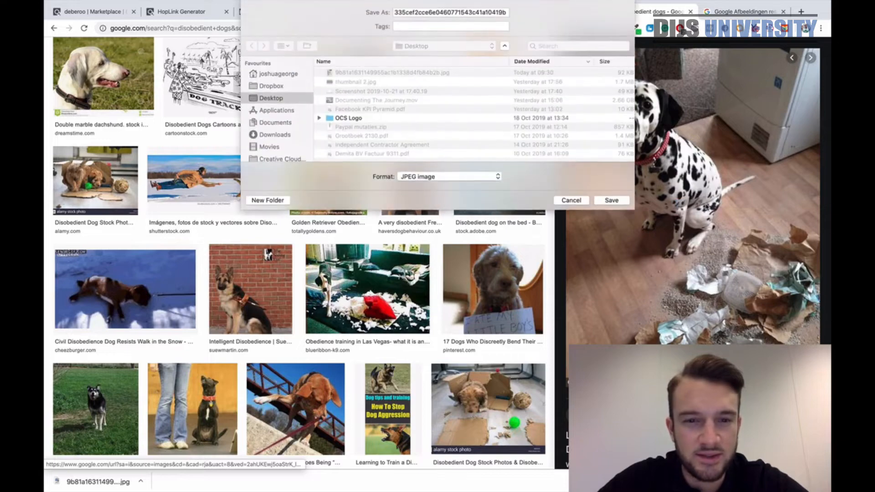
{"action": "key", "text": "Return"}
Look through the image previews following the Dalmatian photo for another suitable disobedient dog picture
{"action": "key", "text": "Right"}
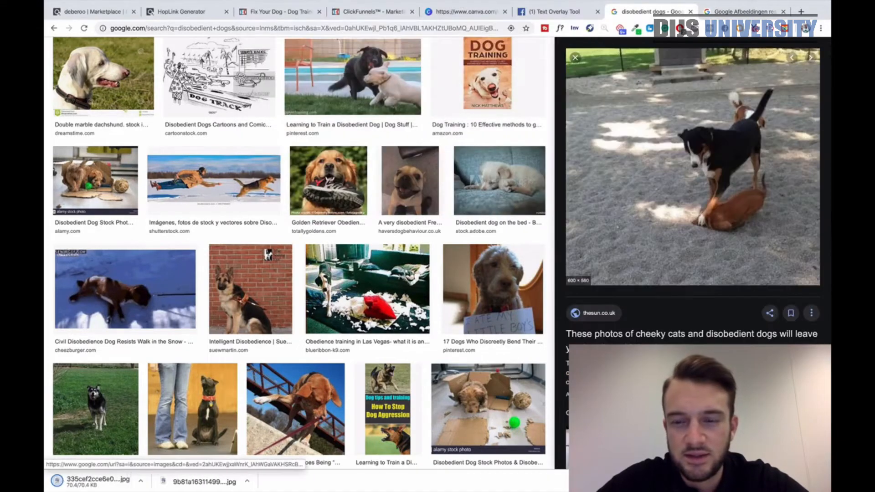
{"action": "key", "text": "Left"}
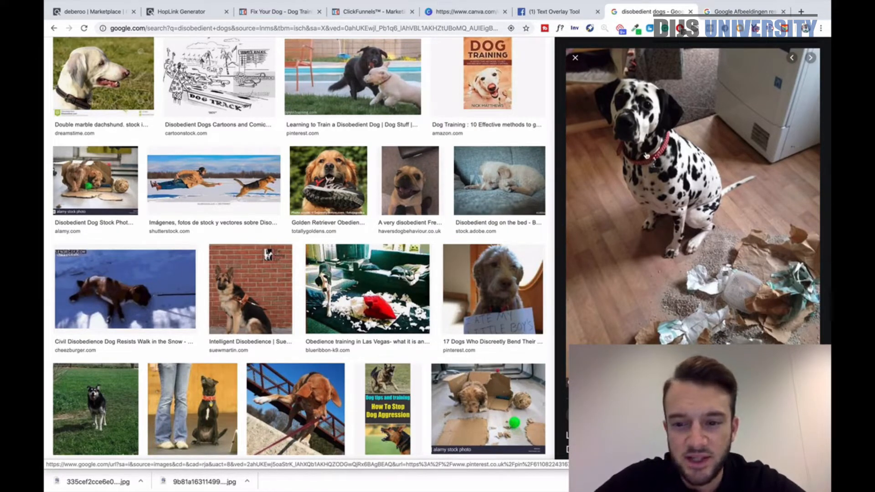
{"action": "key", "text": "Right"}
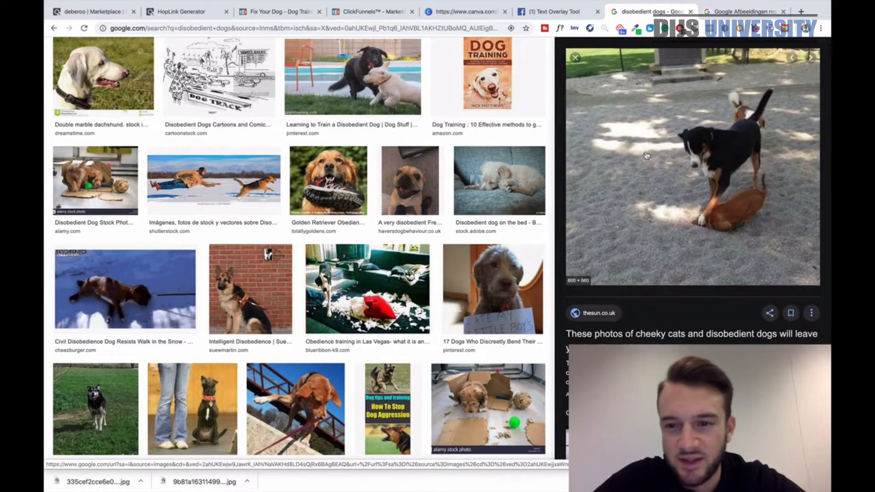
{"action": "key", "text": "Right"}
{"action": "key", "text": "Left"}
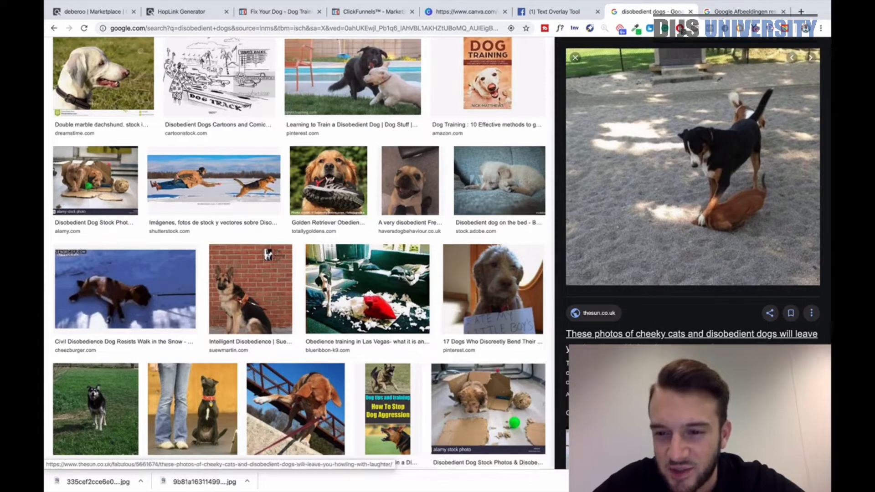
{"action": "key", "text": "Right"}
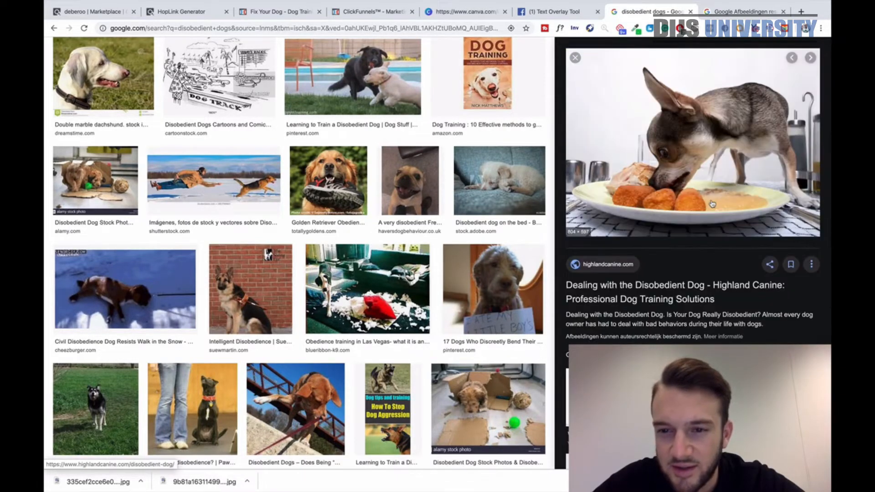
{"action": "key", "text": "Right"}
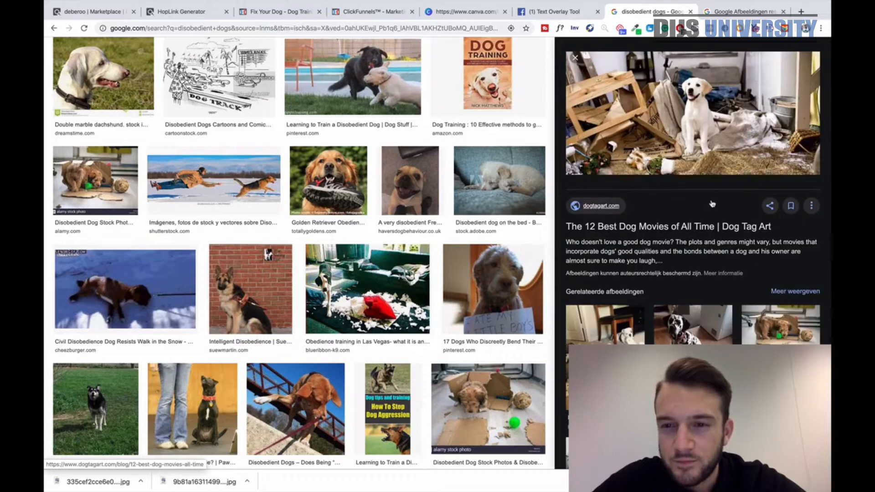
{"action": "key", "text": "Right"}
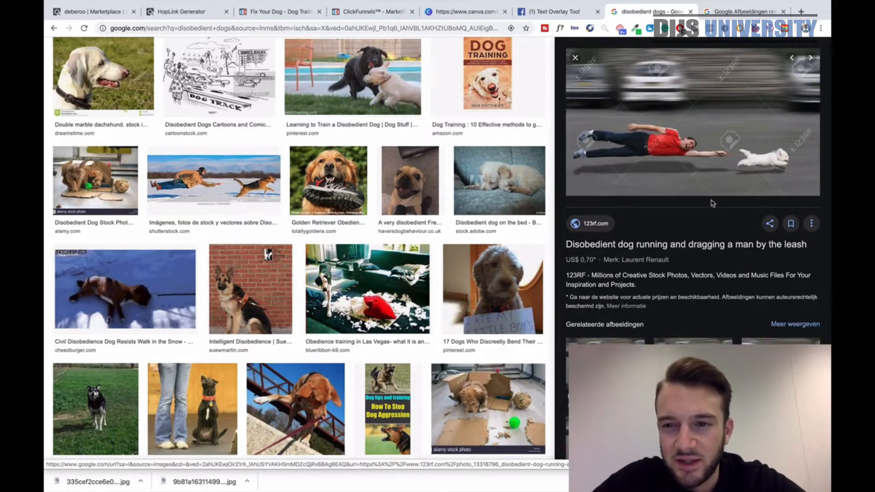
Advance through the image previews to the beagle on a torn-up armchair and save it to the Desktop as a JPEG image named dog-separation-anxiety
{"action": "key", "text": "Right"}
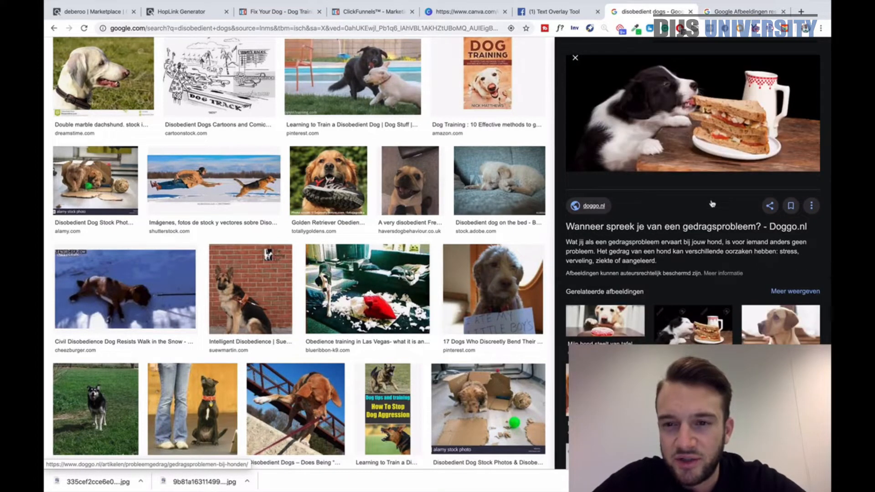
{"action": "key", "text": "Left"}
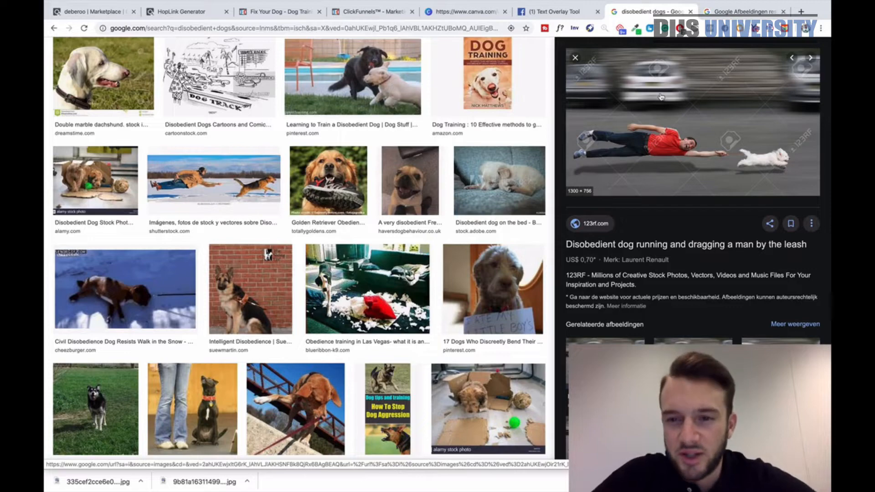
{"action": "key", "text": "Right"}
{"action": "key", "text": "Right"}
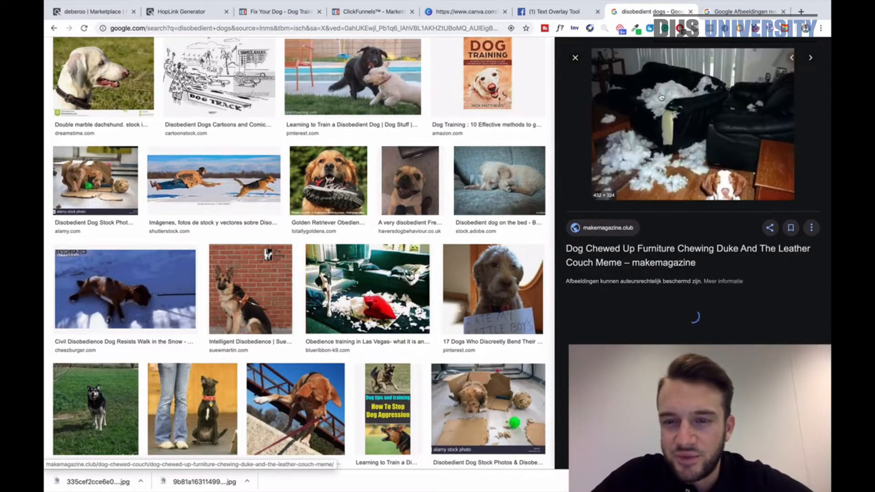
{"action": "key", "text": "Right"}
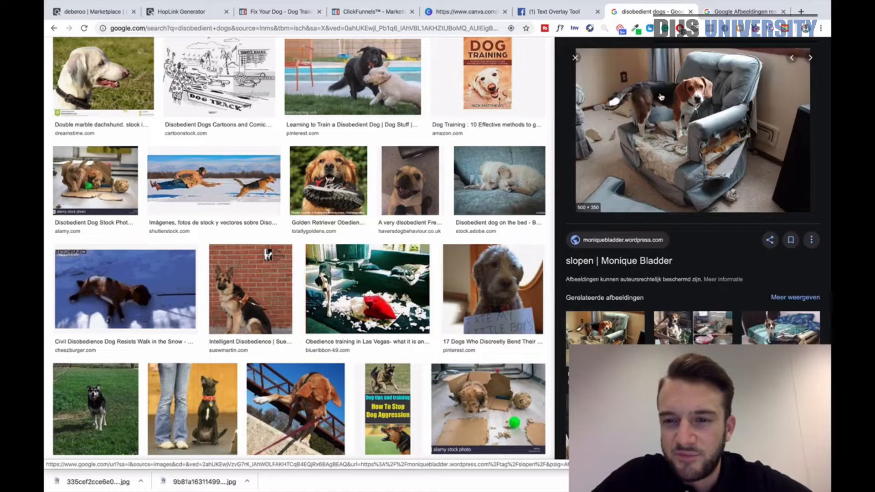
{"action": "right_click", "coordinate": [660, 97]}
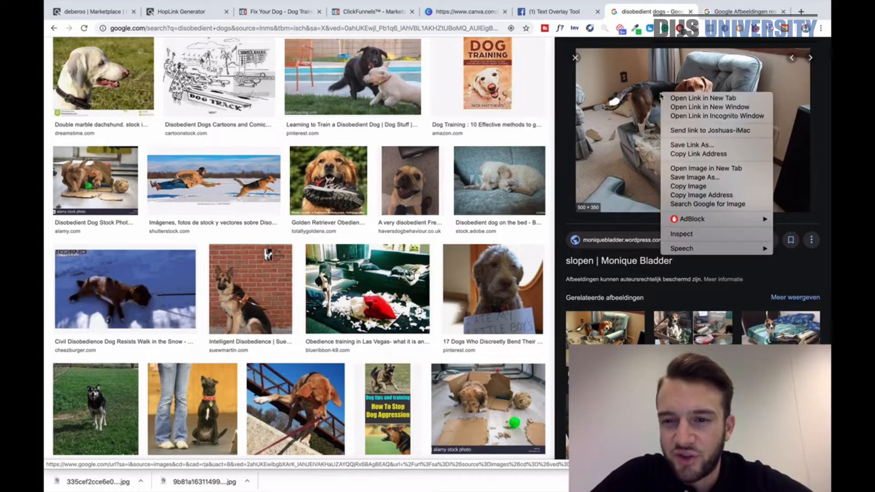
{"action": "left_click", "coordinate": [703, 183]}
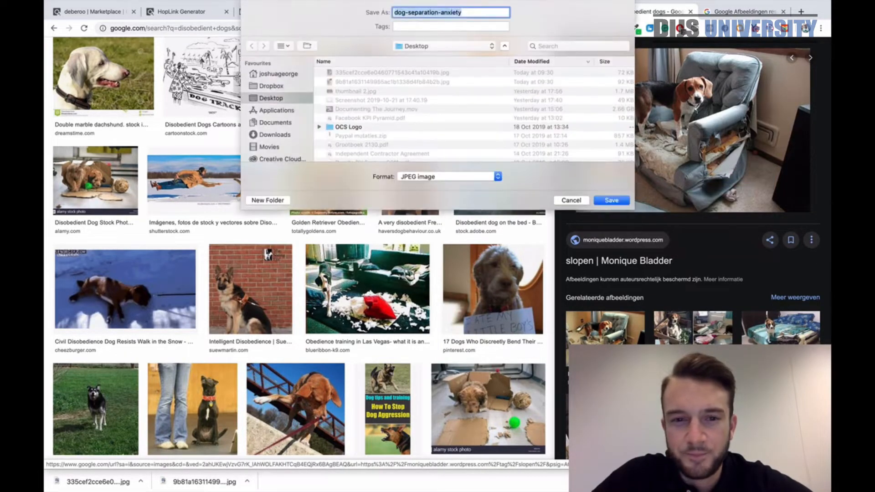
{"action": "key", "text": "Return"}
{"action": "key", "text": "Right"}
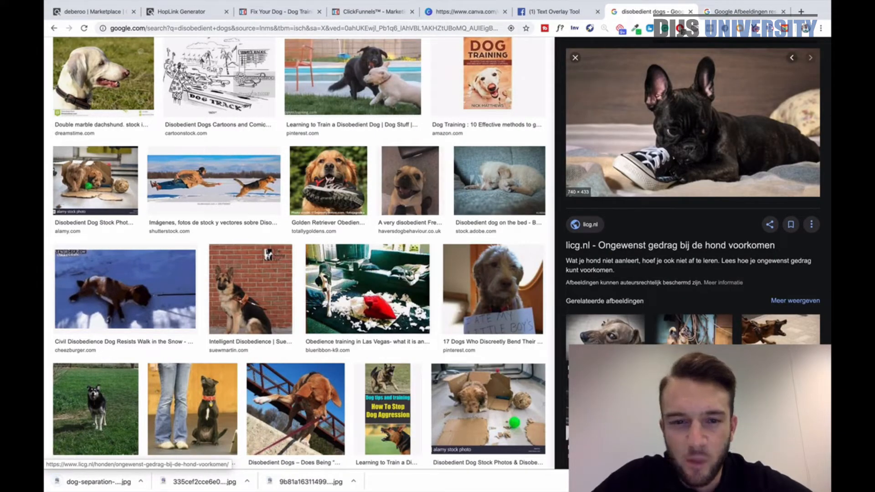
Search Google Images for "crazy dogs" and restrict the results to large images
{"action": "scroll", "coordinate": [536, 215], "scroll_direction": "up", "scroll_amount": 15}
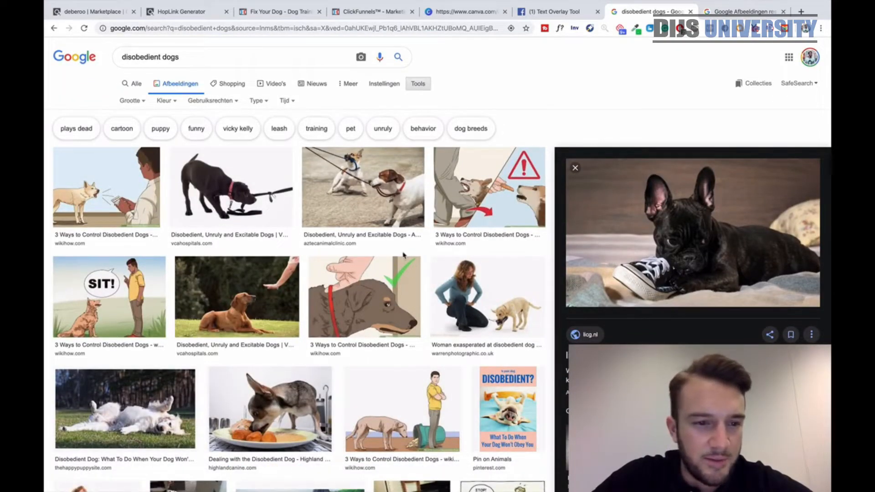
{"action": "triple_click", "coordinate": [150, 57]}
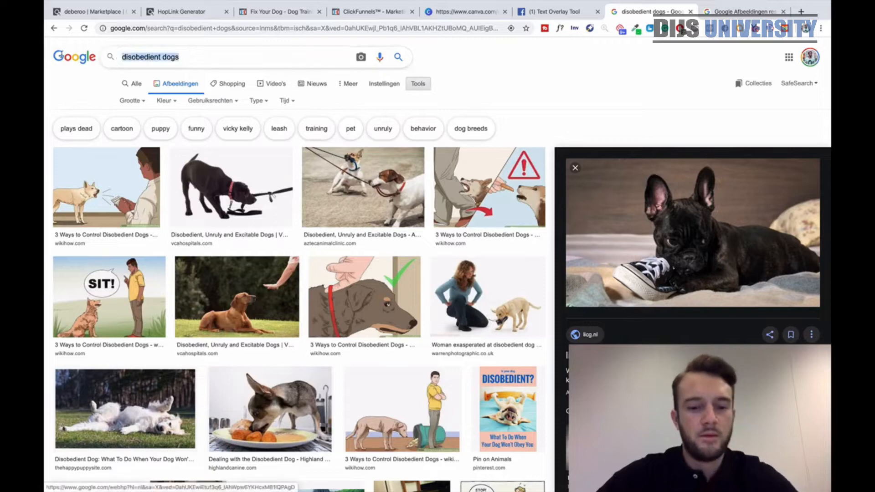
{"action": "type", "text": "crazy dogs"}
{"action": "key", "text": "Return"}
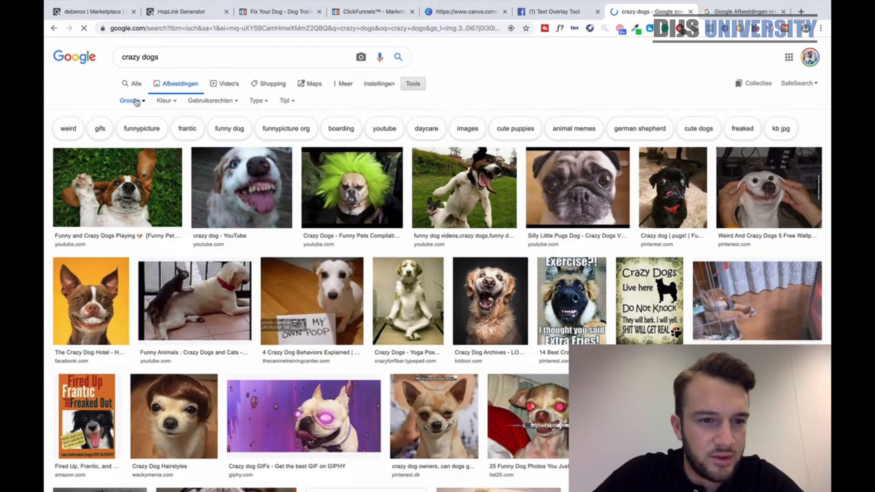
{"action": "left_click", "coordinate": [137, 101]}
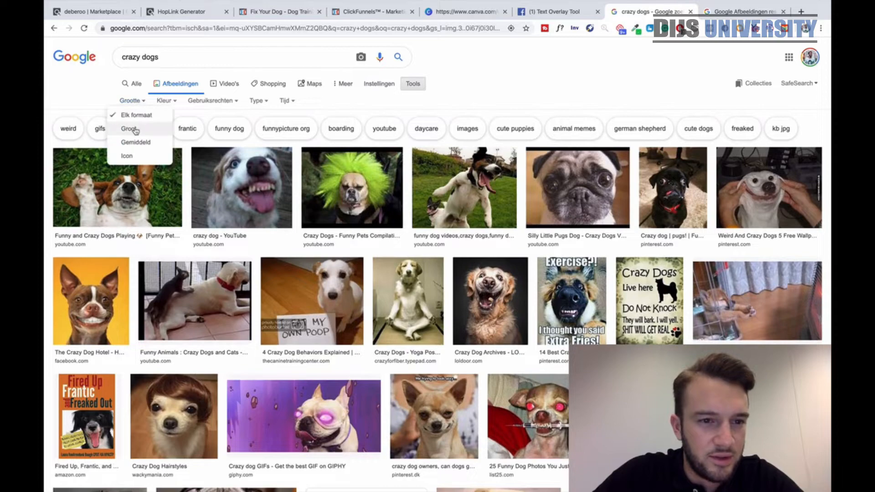
{"action": "left_click", "coordinate": [136, 130]}
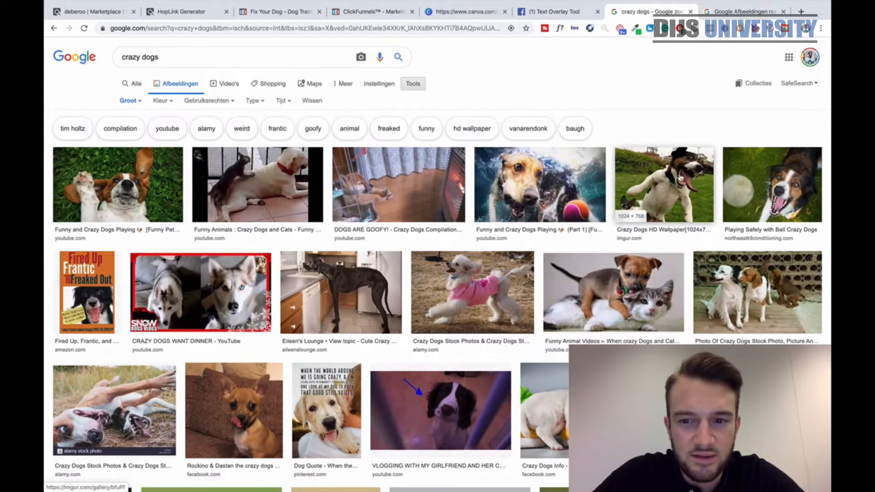
Preview the Imgur Crazy Dogs HD Wallpaper picture, open the related Pinterest photo of the leaping dog on grass and save that image
{"action": "left_click", "coordinate": [680, 178]}
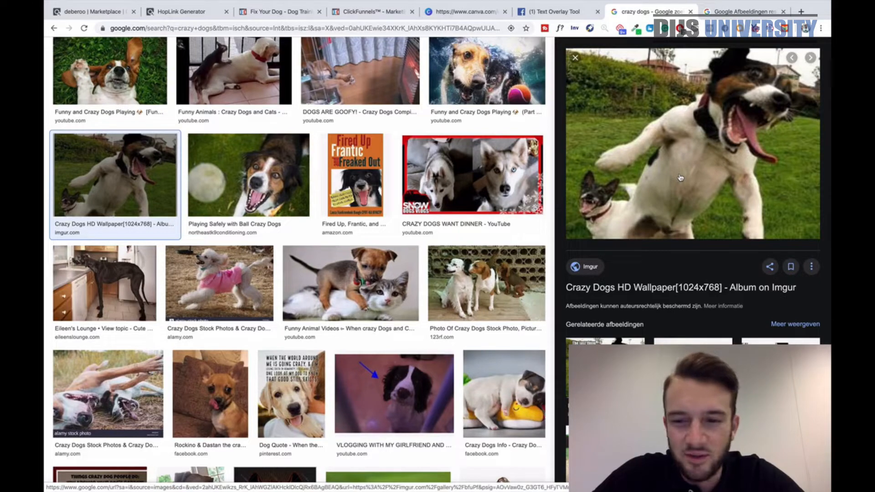
{"action": "left_click", "coordinate": [671, 342]}
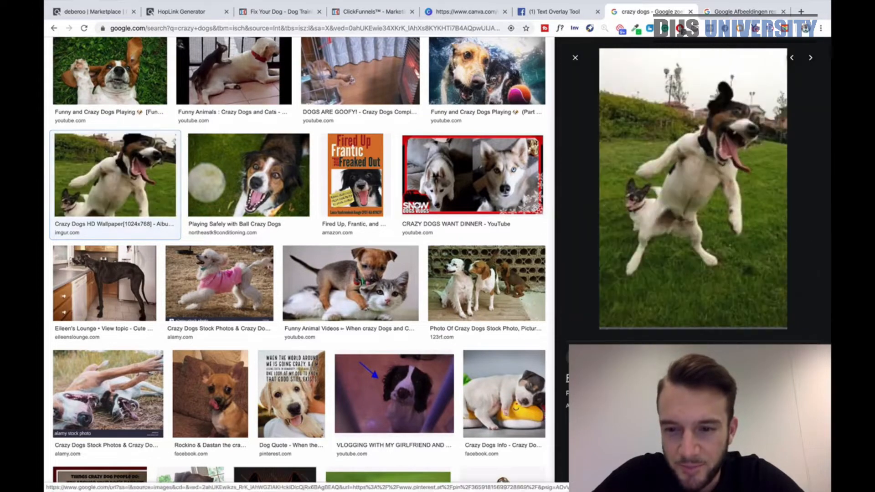
{"action": "right_click", "coordinate": [666, 121]}
{"action": "left_click", "coordinate": [702, 203]}
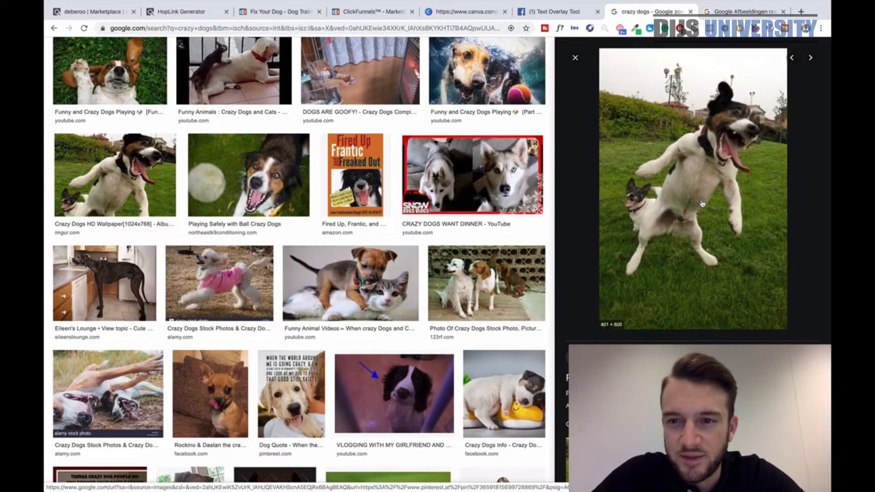
{"action": "key", "text": "Return"}
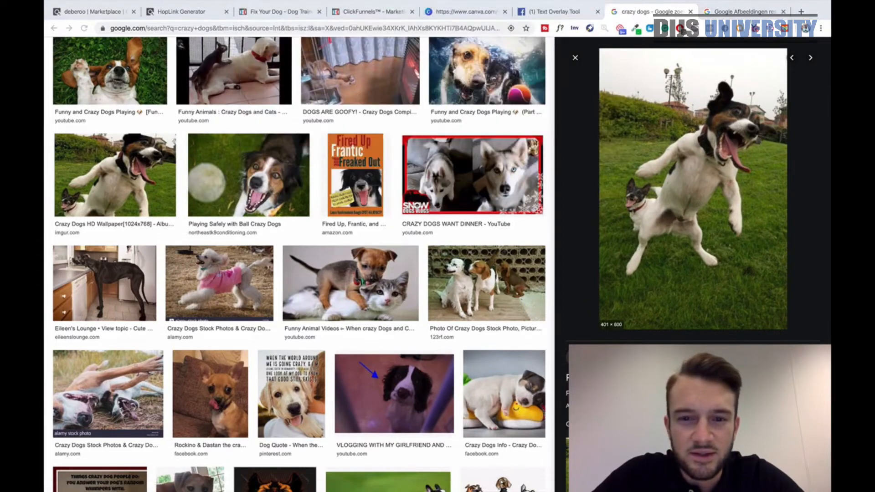
Look through the related image previews following the leaping dog photo for another suitable crazy dog picture
{"action": "key", "text": "Right"}
{"action": "key", "text": "Right"}
{"action": "key", "text": "Right"}
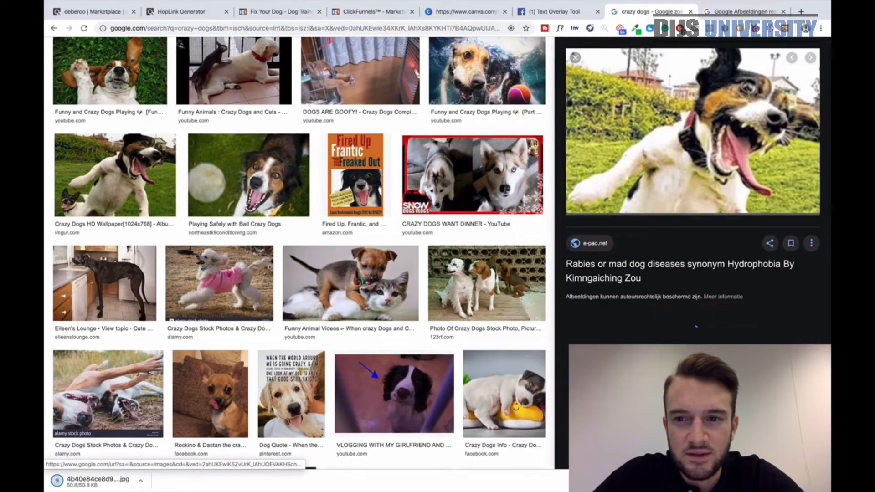
{"action": "key", "text": "Right"}
{"action": "key", "text": "Right"}
{"action": "key", "text": "Right"}
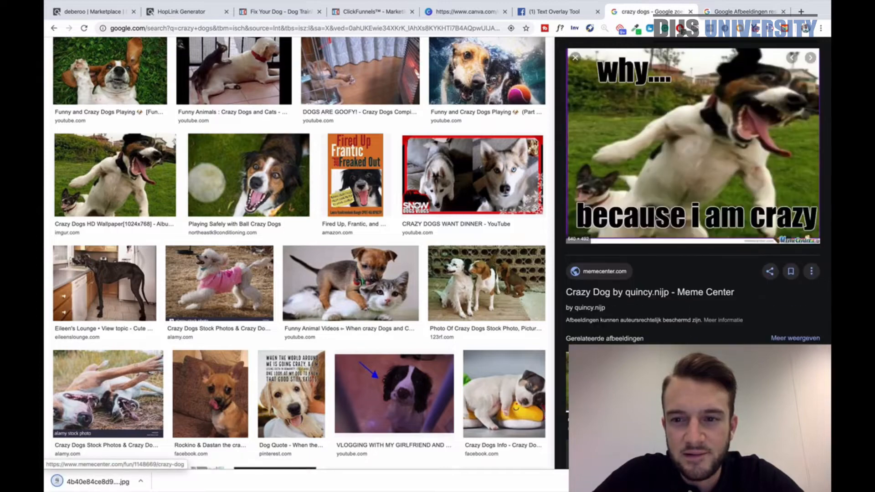
{"action": "key", "text": "Right"}
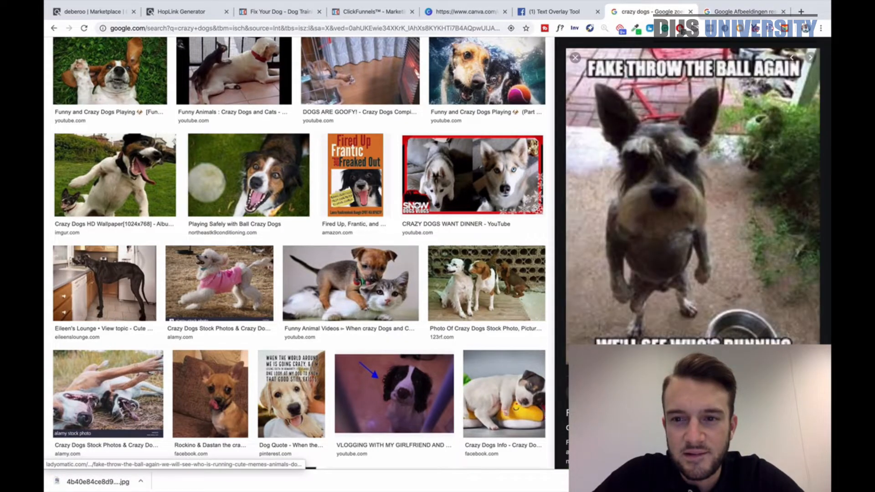
{"action": "key", "text": "Right"}
{"action": "key", "text": "Right"}
{"action": "key", "text": "Right"}
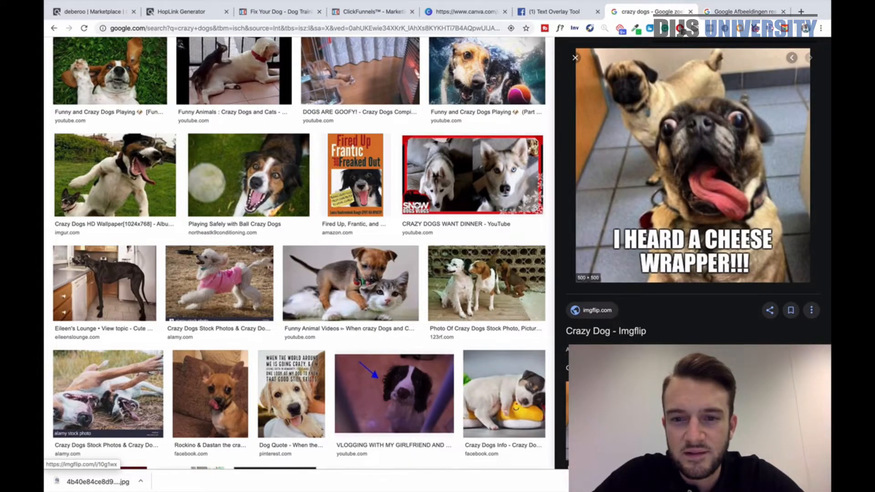
{"action": "scroll", "coordinate": [299, 253], "scroll_direction": "down", "scroll_amount": 1}
{"action": "scroll", "coordinate": [300, 253], "scroll_direction": "down", "scroll_amount": 1}
{"action": "key", "text": "Left"}
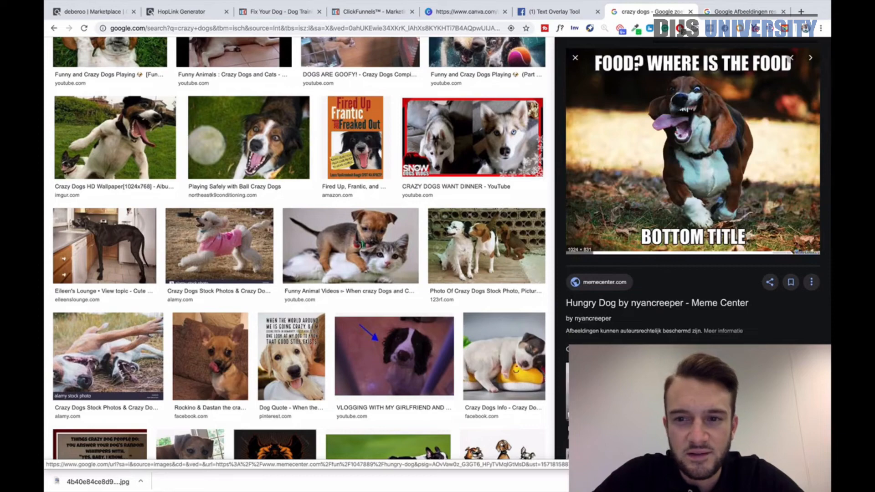
Look further down the "crazy dogs" image results for a usable ad photo and return to the search box
{"action": "scroll", "coordinate": [336, 399], "scroll_direction": "down", "scroll_amount": 15}
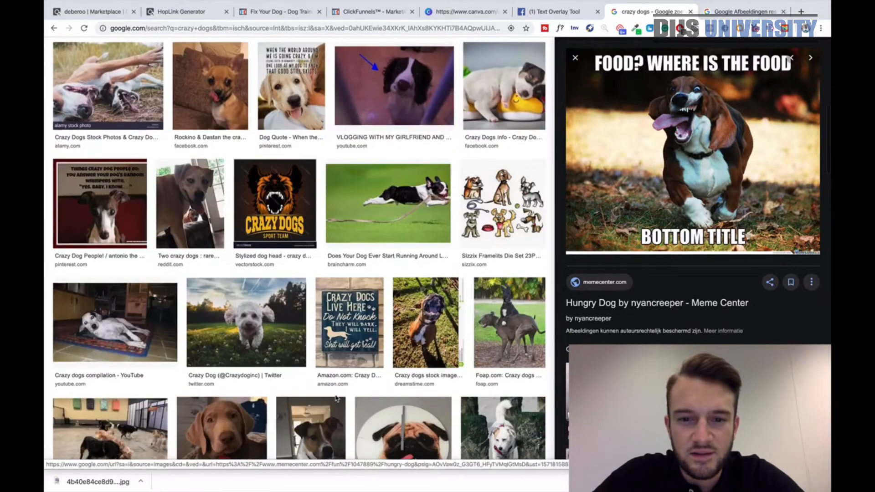
{"action": "scroll", "coordinate": [336, 399], "scroll_direction": "down", "scroll_amount": 5}
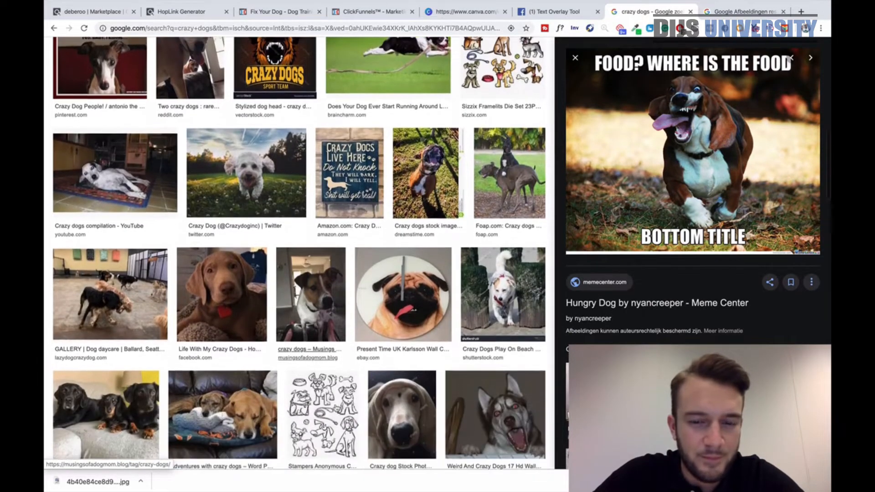
{"action": "scroll", "coordinate": [336, 407], "scroll_direction": "down", "scroll_amount": 12}
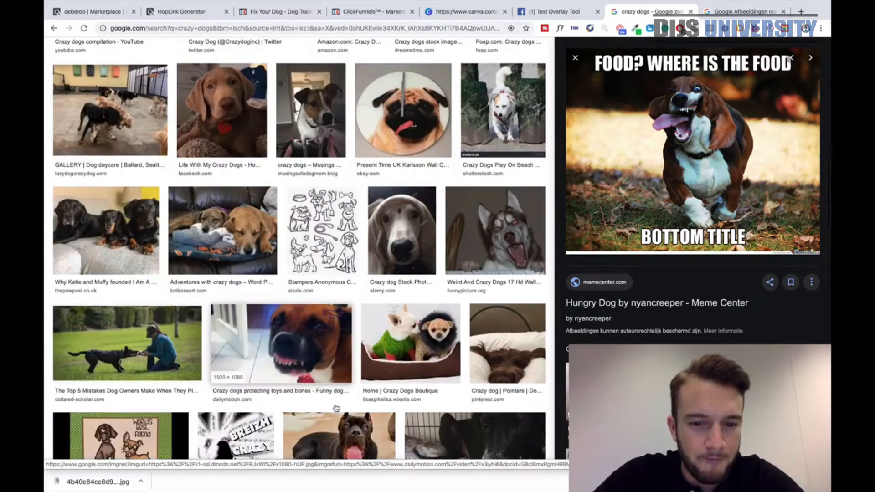
{"action": "scroll", "coordinate": [336, 406], "scroll_direction": "down", "scroll_amount": 15}
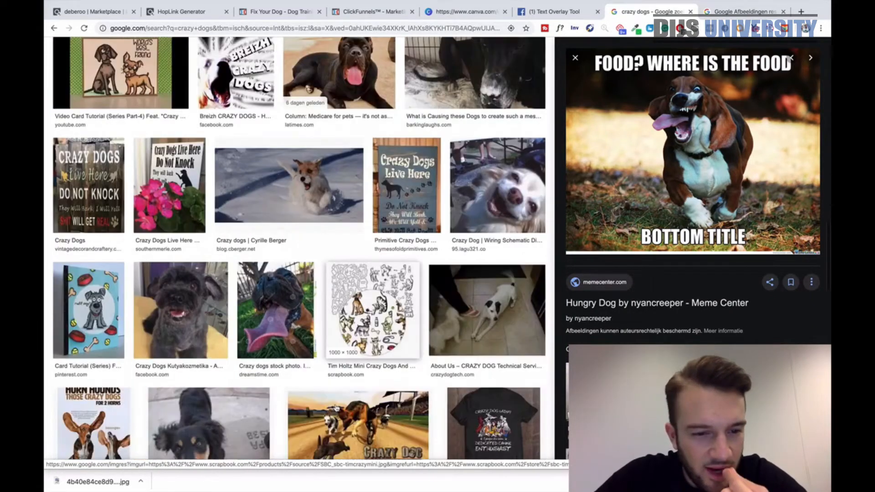
{"action": "scroll", "coordinate": [336, 407], "scroll_direction": "down", "scroll_amount": 2}
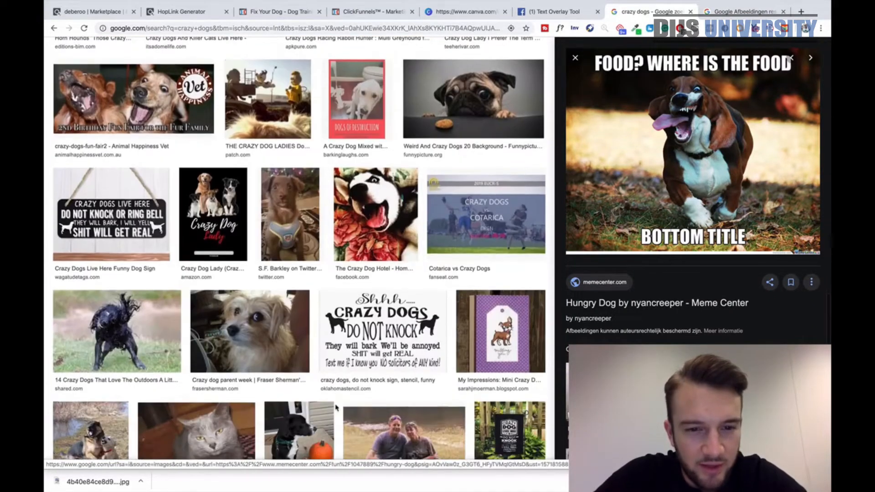
{"action": "scroll", "coordinate": [336, 407], "scroll_direction": "up", "scroll_amount": 20}
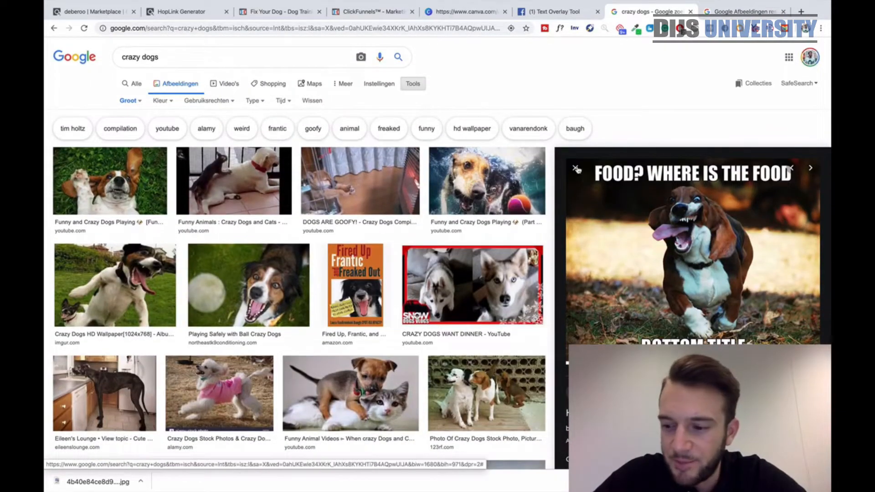
Close the image preview and search Google Images for "angry dog" instead
{"action": "left_click", "coordinate": [577, 169]}
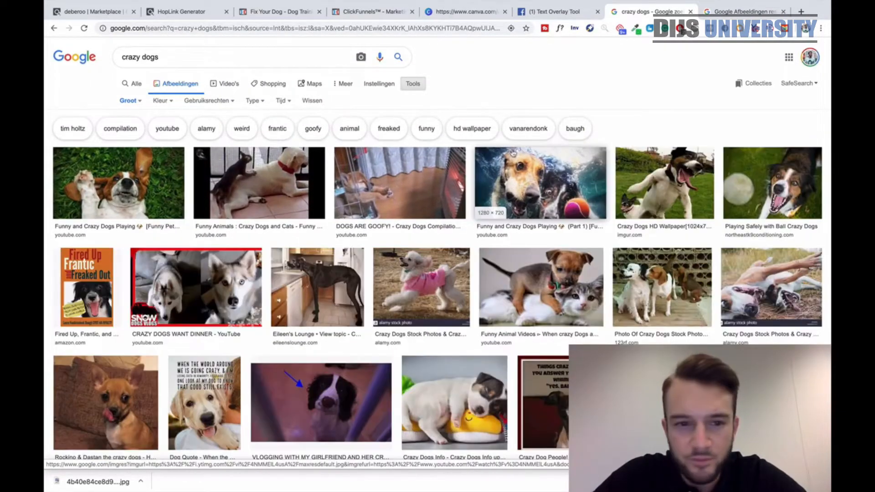
{"action": "left_click_drag", "start_coordinate": [250, 62], "coordinate": [81, 45]}
{"action": "type", "text": "angry dog"}
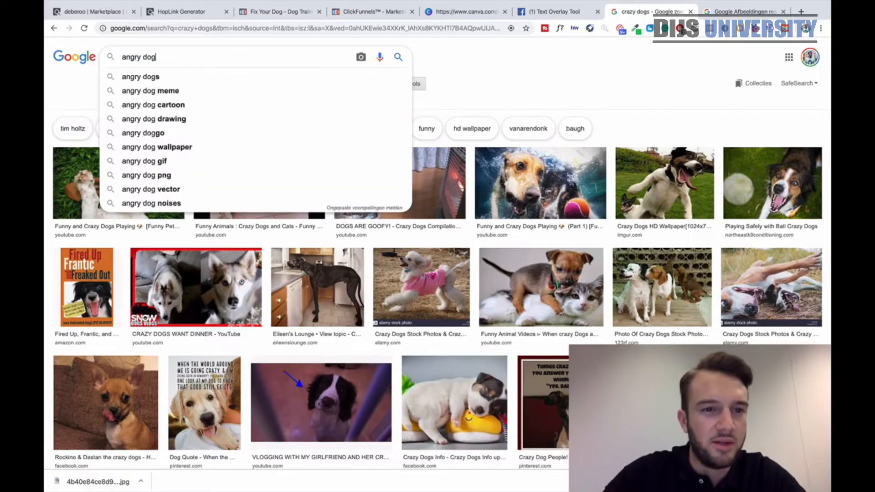
{"action": "key", "text": "Return"}
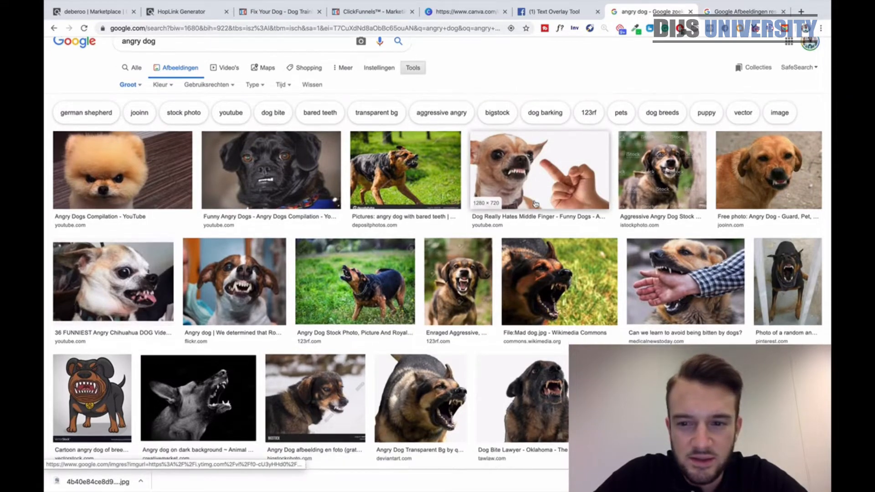
Look through the large "angry dog" image results for a photo that suits the ad
{"action": "scroll", "coordinate": [536, 203], "scroll_direction": "down", "scroll_amount": 1}
{"action": "scroll", "coordinate": [536, 204], "scroll_direction": "down", "scroll_amount": 1}
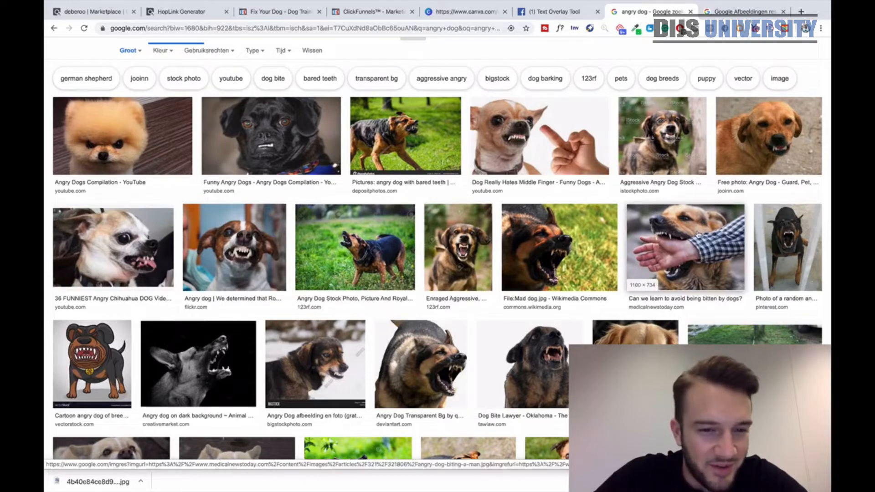
{"action": "scroll", "coordinate": [700, 254], "scroll_direction": "down", "scroll_amount": 2}
{"action": "scroll", "coordinate": [698, 234], "scroll_direction": "down", "scroll_amount": 5}
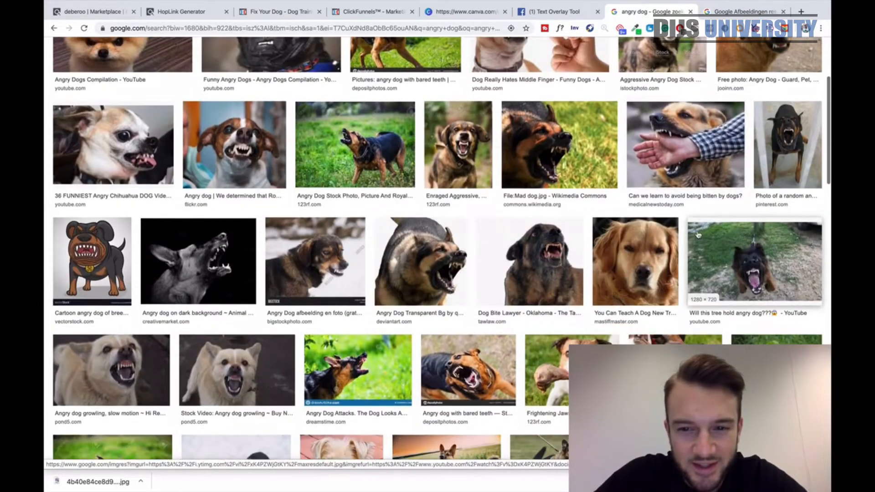
{"action": "scroll", "coordinate": [698, 235], "scroll_direction": "down", "scroll_amount": 6}
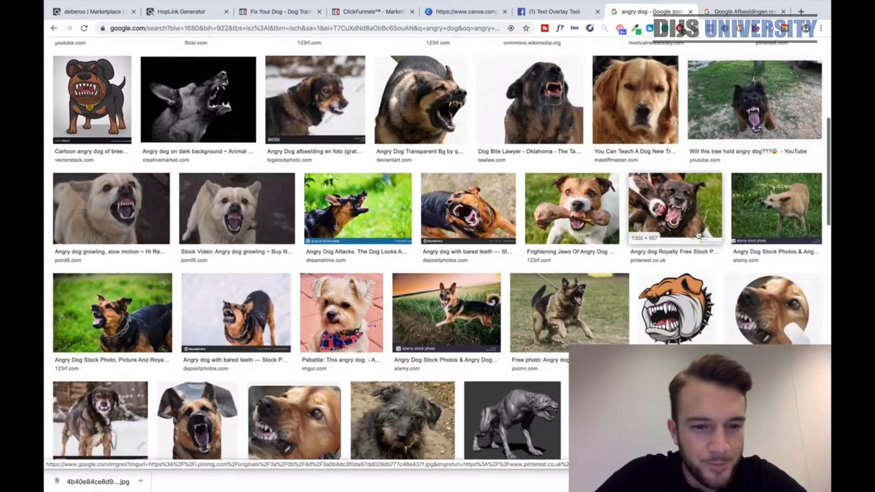
{"action": "scroll", "coordinate": [698, 234], "scroll_direction": "down", "scroll_amount": 10}
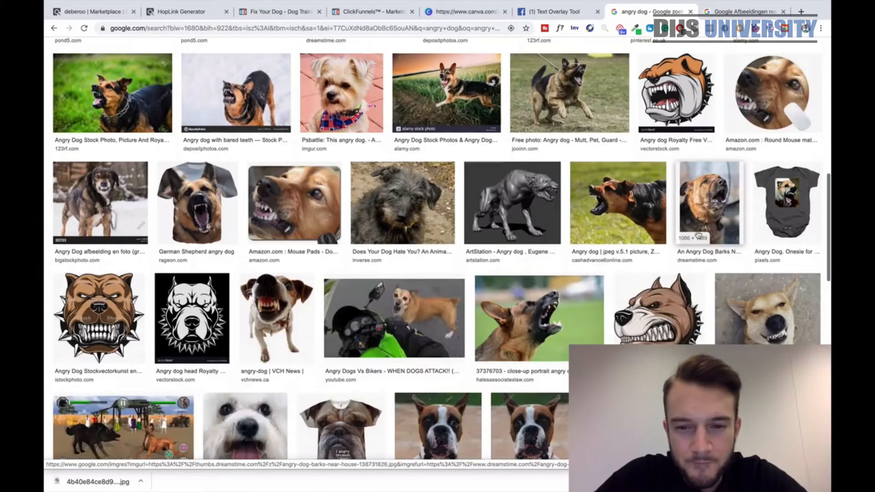
{"action": "scroll", "coordinate": [697, 234], "scroll_direction": "down", "scroll_amount": 13}
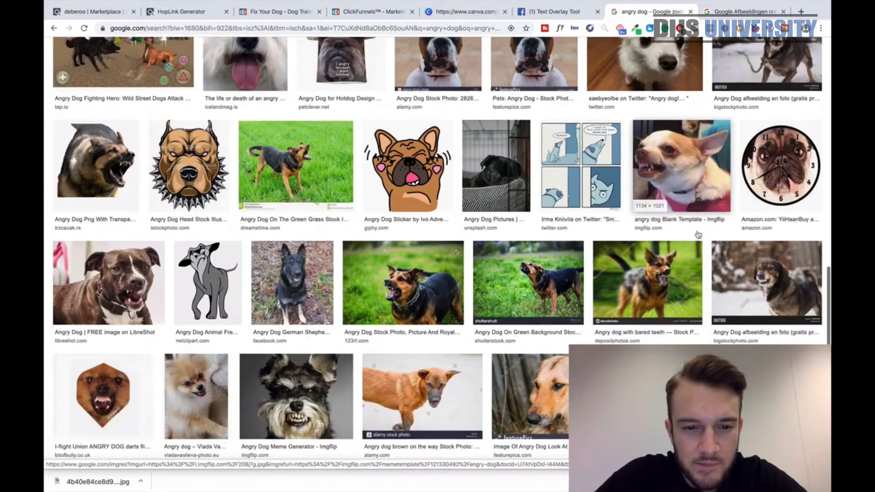
Examine the further "angry dog" image results for a lively photo of a dog baring its teeth
{"action": "scroll", "coordinate": [595, 206], "scroll_direction": "down", "scroll_amount": 14}
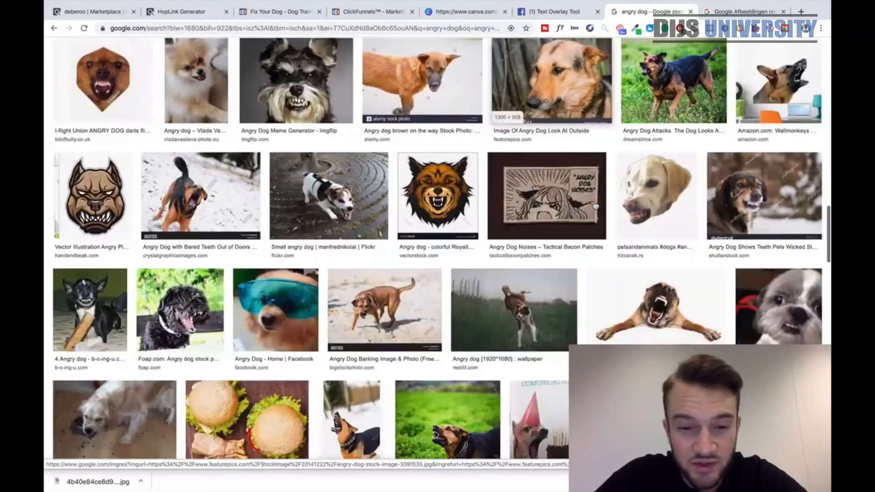
{"action": "scroll", "coordinate": [595, 206], "scroll_direction": "down", "scroll_amount": 13}
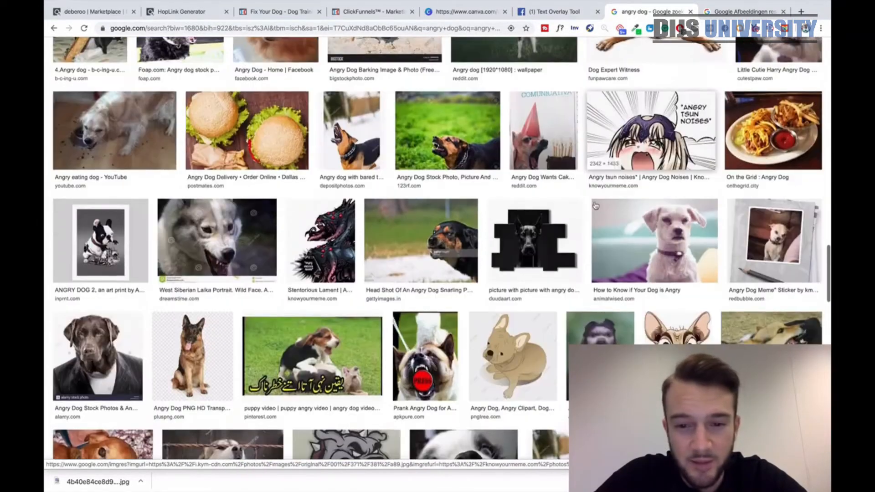
{"action": "scroll", "coordinate": [595, 206], "scroll_direction": "down", "scroll_amount": 4}
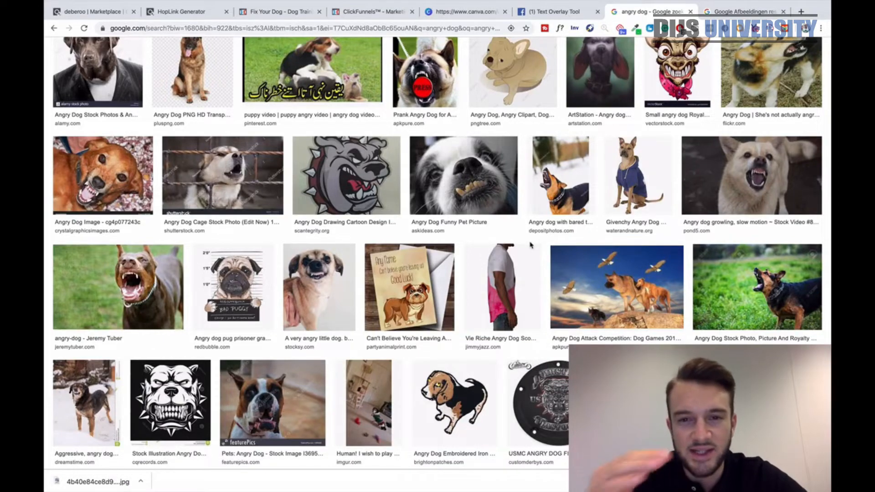
{"action": "scroll", "coordinate": [530, 245], "scroll_direction": "down", "scroll_amount": 11}
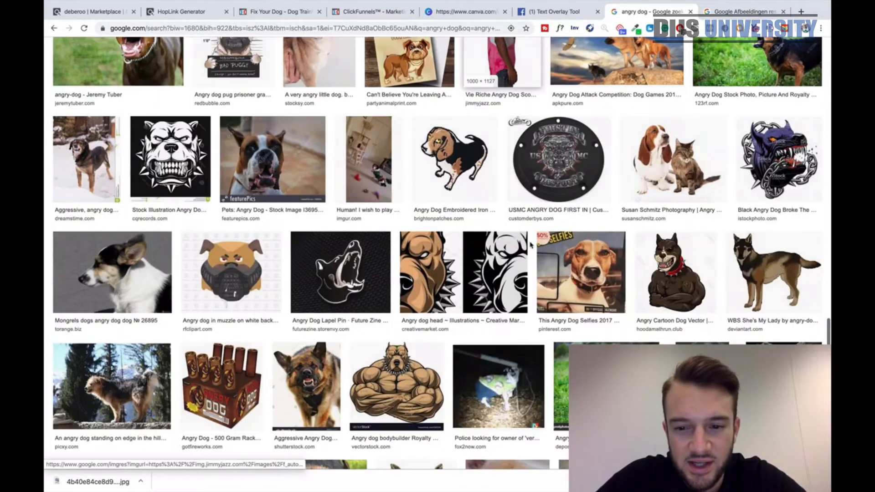
{"action": "scroll", "coordinate": [530, 245], "scroll_direction": "down", "scroll_amount": 1}
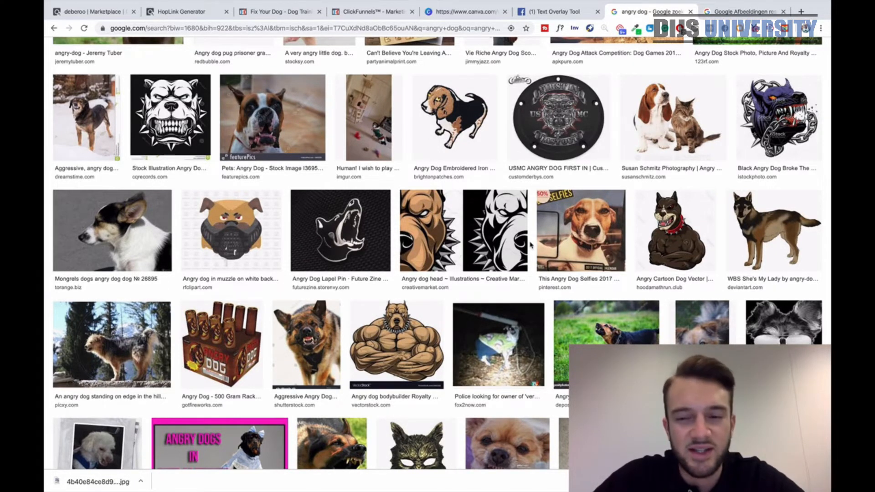
{"action": "scroll", "coordinate": [530, 245], "scroll_direction": "down", "scroll_amount": 8}
{"action": "scroll", "coordinate": [530, 245], "scroll_direction": "down", "scroll_amount": 4}
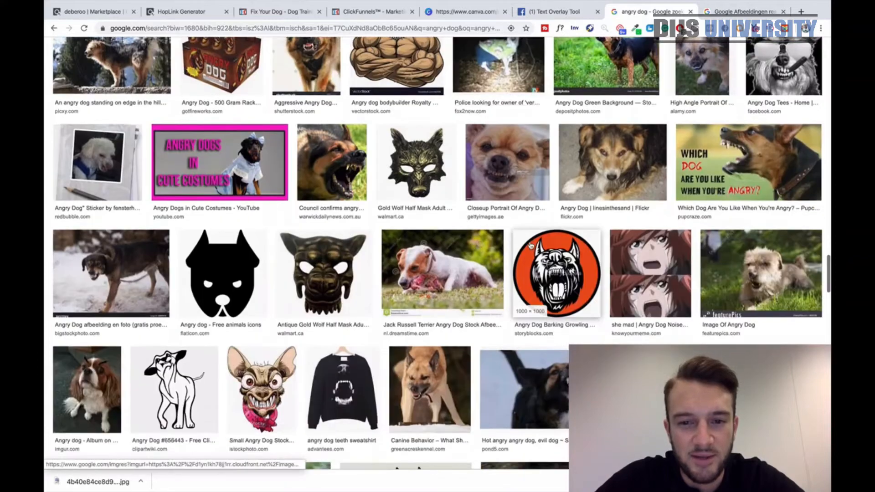
{"action": "scroll", "coordinate": [497, 232], "scroll_direction": "down", "scroll_amount": 4}
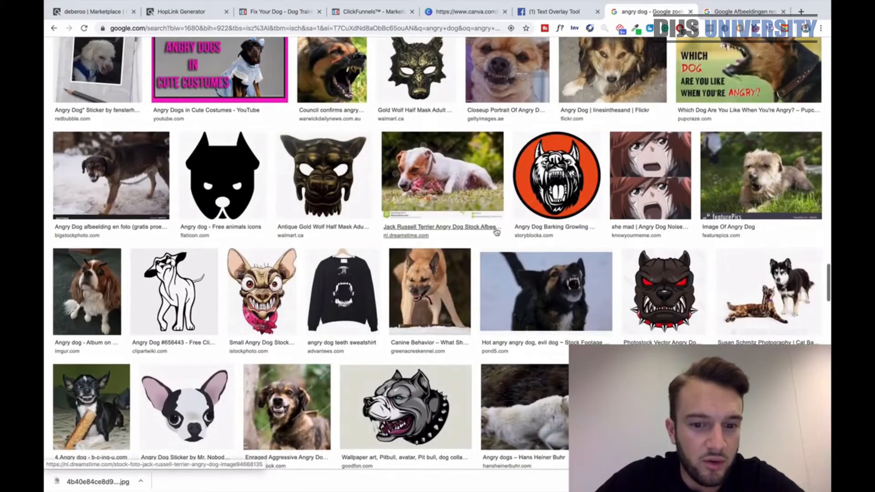
{"action": "scroll", "coordinate": [497, 232], "scroll_direction": "down", "scroll_amount": 15}
{"action": "scroll", "coordinate": [496, 231], "scroll_direction": "down", "scroll_amount": 10}
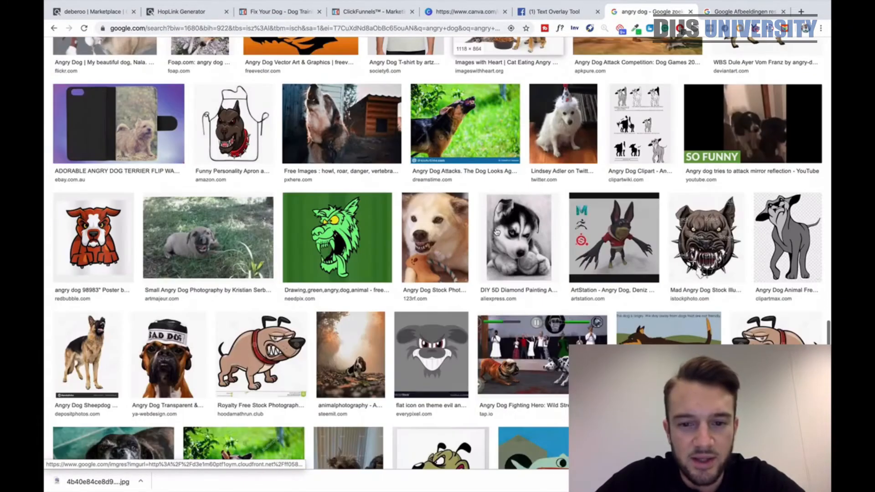
{"action": "scroll", "coordinate": [497, 232], "scroll_direction": "down", "scroll_amount": 20}
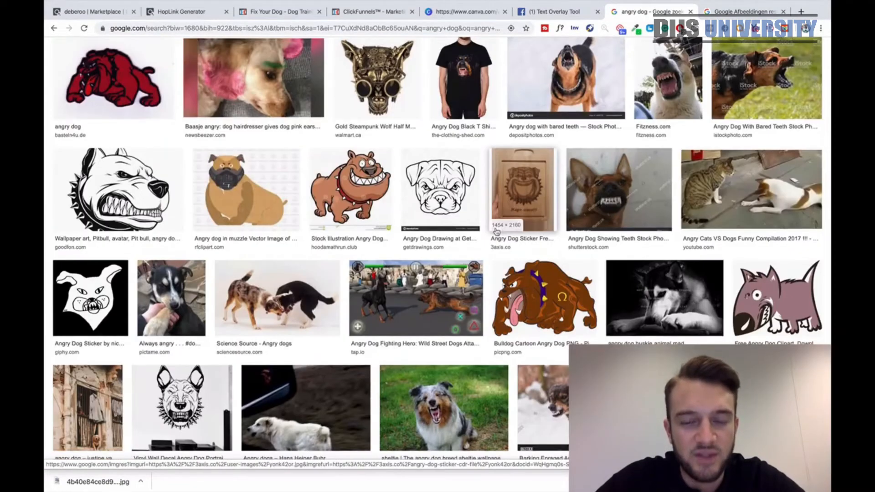
{"action": "scroll", "coordinate": [497, 231], "scroll_direction": "down", "scroll_amount": 8}
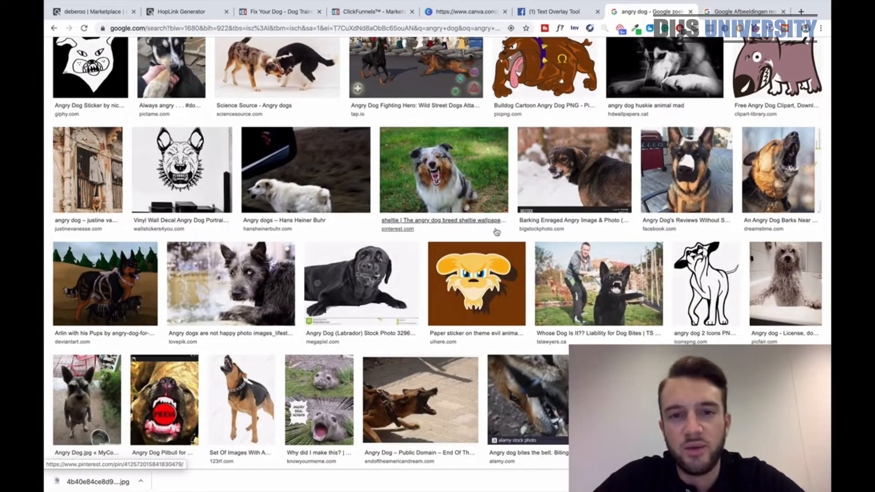
{"action": "scroll", "coordinate": [450, 167], "scroll_direction": "down", "scroll_amount": 1}
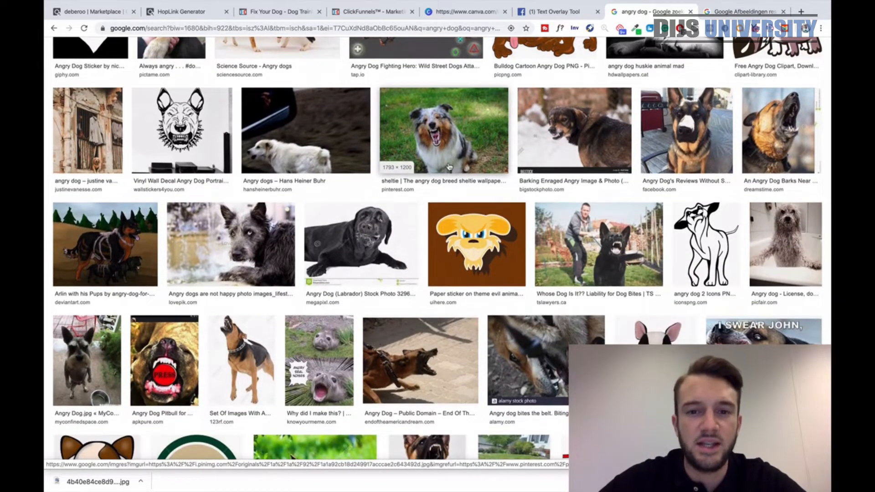
Save the full-size photo of the snarling sheltie on grass to the Desktop and close its preview
{"action": "left_click", "coordinate": [453, 134]}
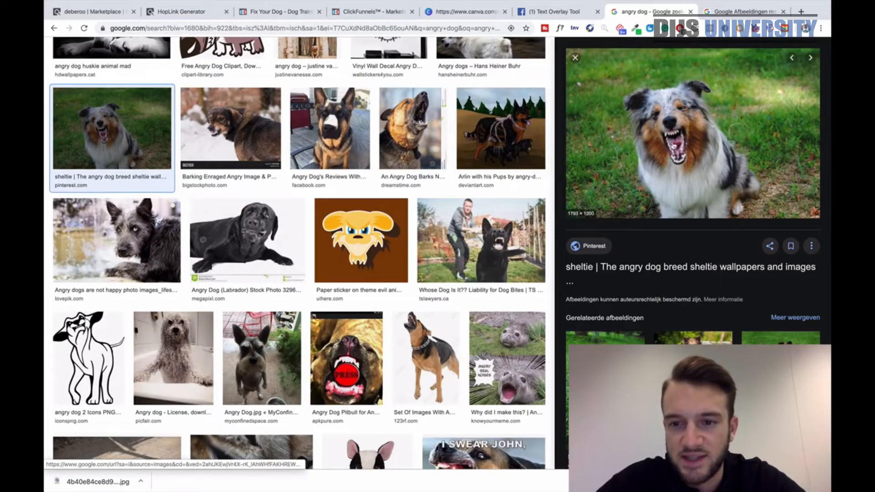
{"action": "right_click", "coordinate": [671, 141]}
{"action": "left_click", "coordinate": [705, 226]}
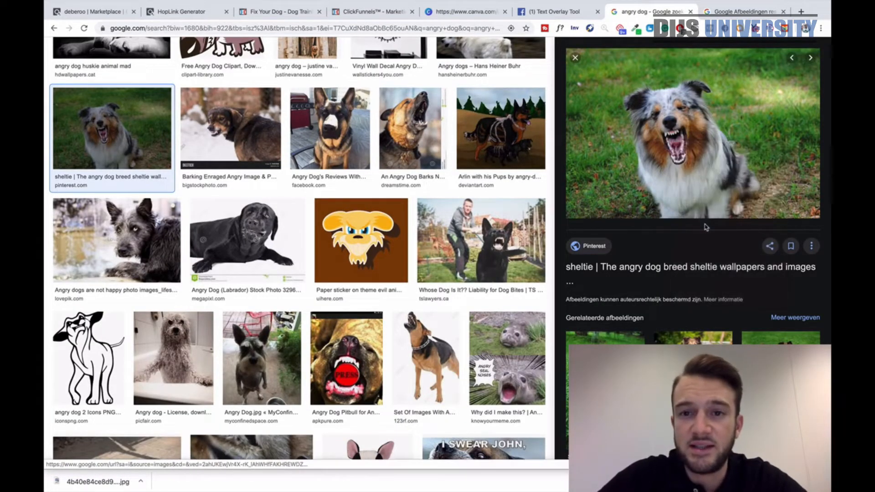
{"action": "key", "text": "Return"}
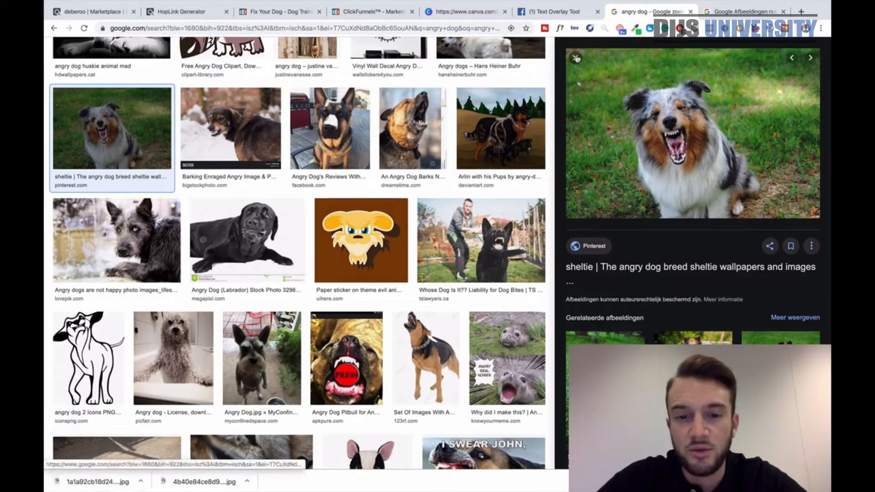
{"action": "left_click", "coordinate": [576, 58]}
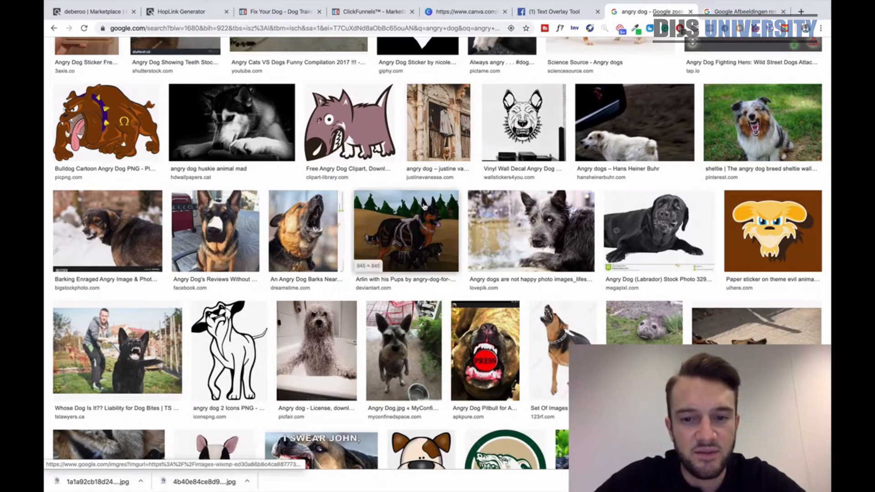
{"action": "scroll", "coordinate": [405, 114], "scroll_direction": "up", "scroll_amount": 3}
{"action": "scroll", "coordinate": [415, 182], "scroll_direction": "down", "scroll_amount": 10}
{"action": "scroll", "coordinate": [418, 190], "scroll_direction": "down", "scroll_amount": 5}
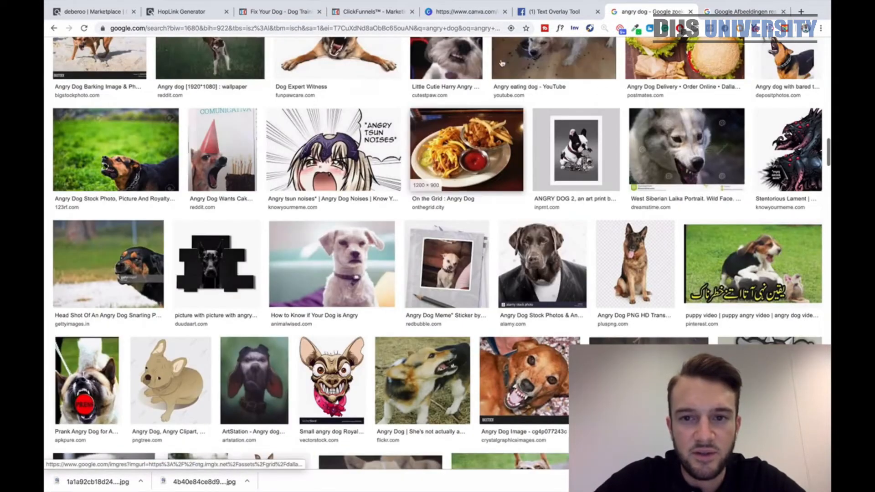
Switch to the Canva design and upload the five saved dog photos from the Desktop
{"action": "left_click", "coordinate": [438, 13]}
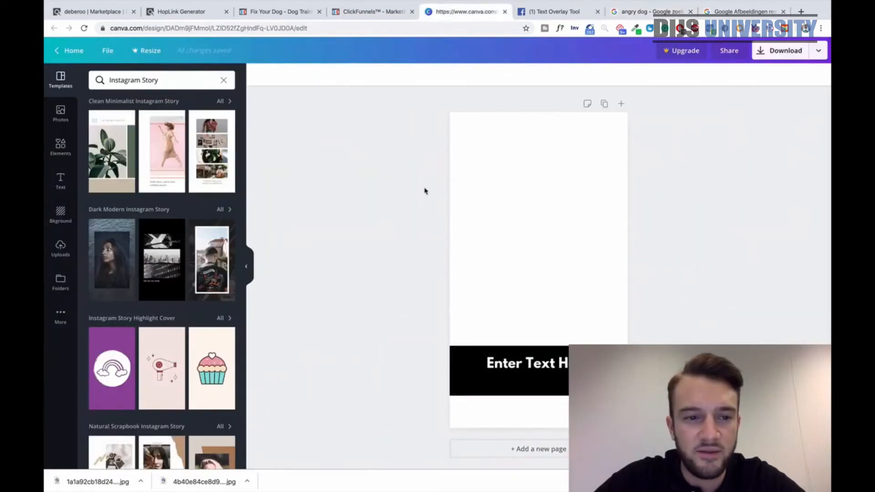
{"action": "left_click", "coordinate": [61, 248]}
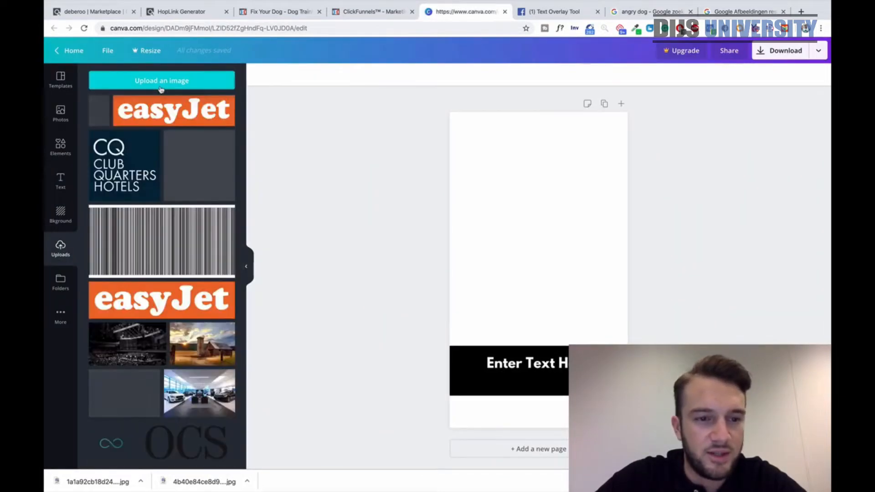
{"action": "left_click", "coordinate": [161, 82]}
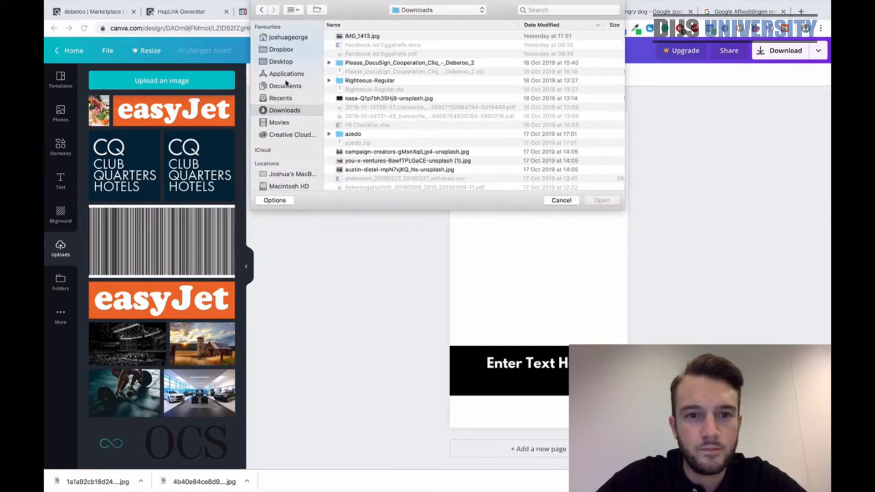
{"action": "left_click", "coordinate": [275, 62]}
{"action": "left_click", "coordinate": [382, 37]}
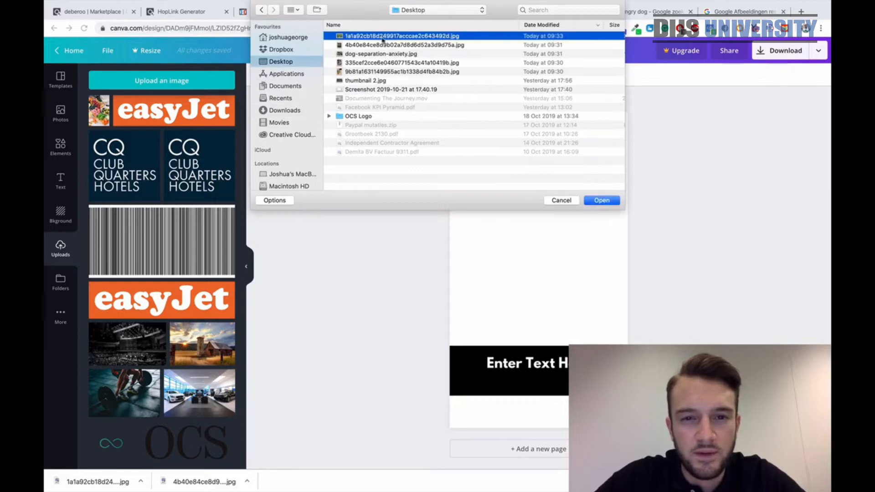
{"action": "left_click", "coordinate": [371, 73], "text": "shift"}
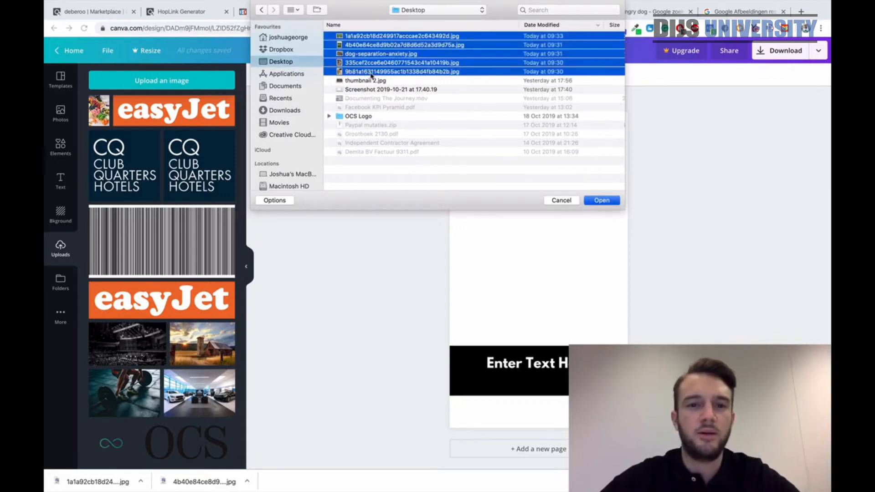
{"action": "key", "text": "Return"}
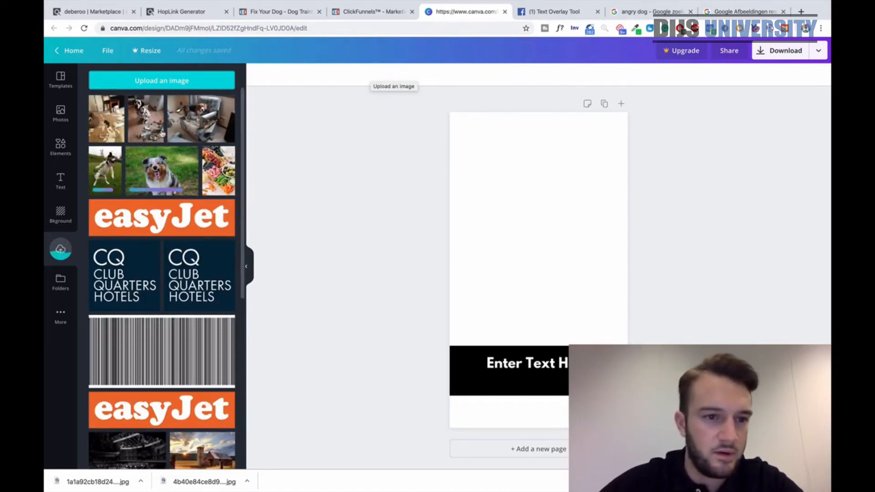
Place the uploaded photo of the white puppy among shredded paper and enlarge it to cover the whole page
{"action": "left_click", "coordinate": [106, 118]}
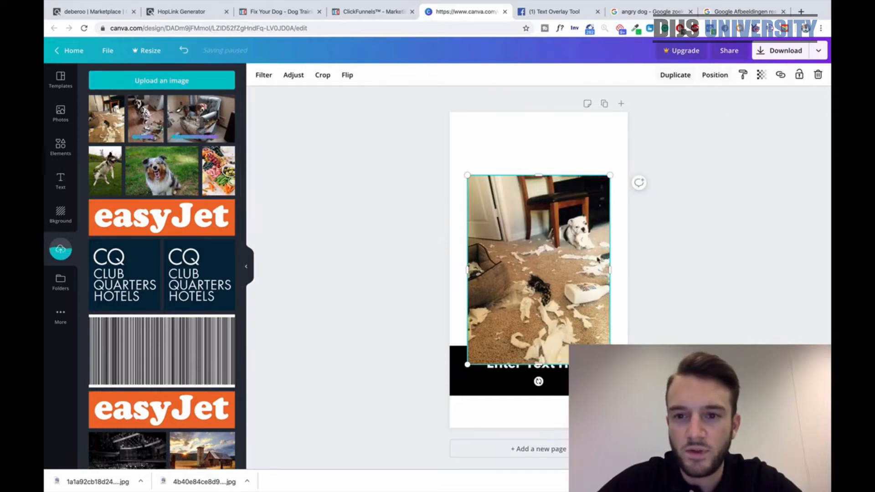
{"action": "left_click_drag", "start_coordinate": [467, 175], "coordinate": [414, 121]}
{"action": "left_click_drag", "start_coordinate": [610, 365], "coordinate": [657, 427]}
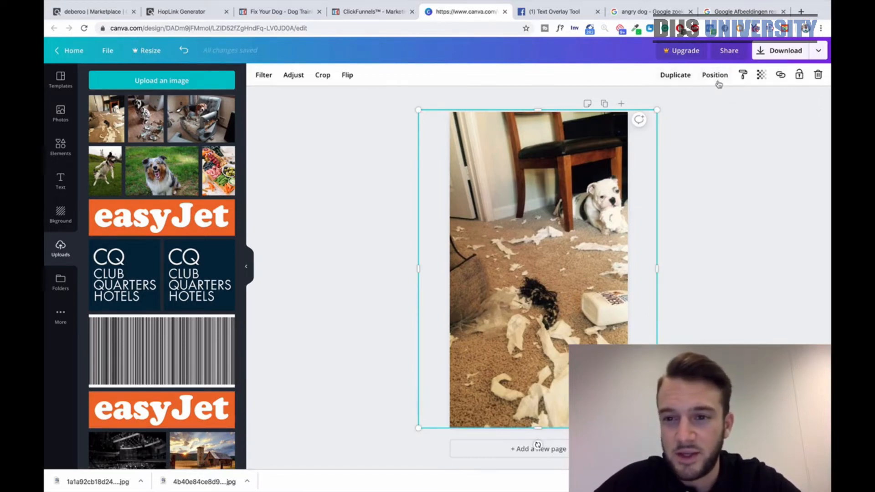
Send the puppy photo to the back, behind the black bar and its placeholder text
{"action": "left_click", "coordinate": [715, 75]}
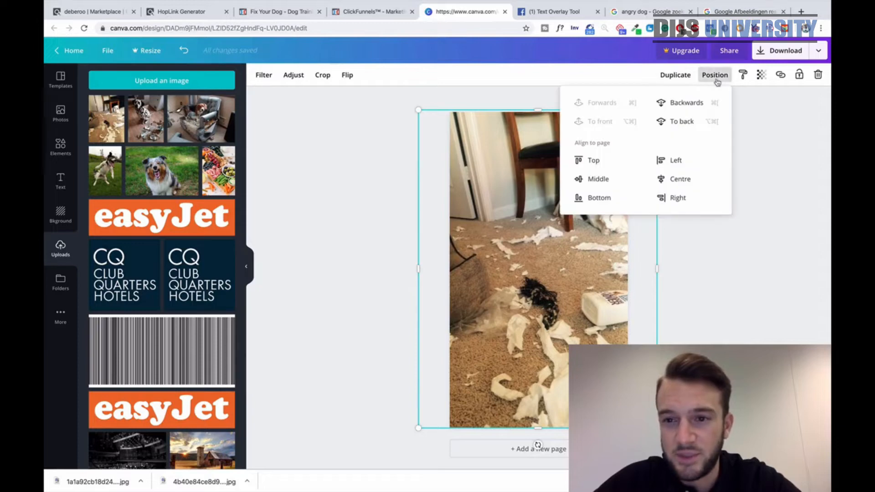
{"action": "left_click", "coordinate": [679, 121]}
{"action": "left_click", "coordinate": [791, 257]}
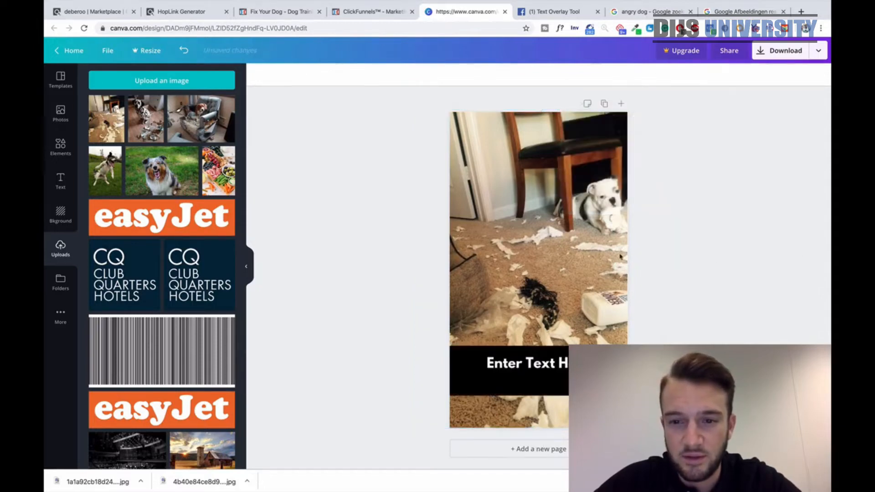
{"action": "left_click", "coordinate": [590, 224]}
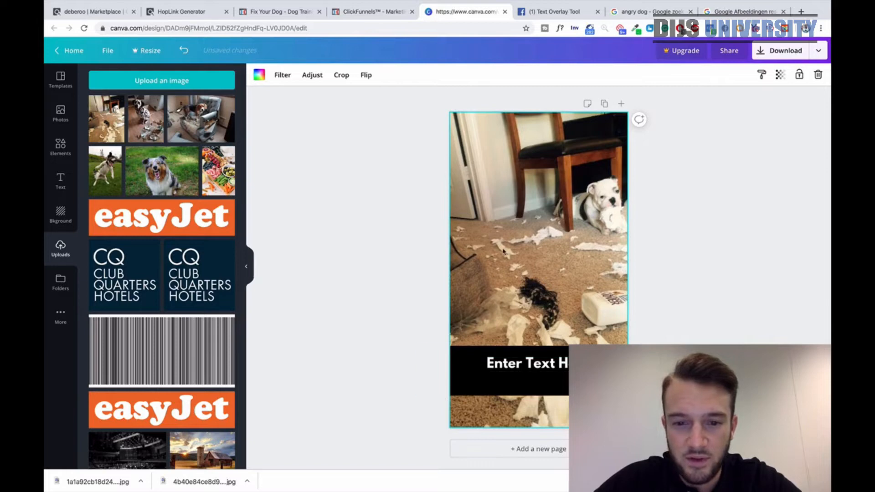
{"action": "left_click", "coordinate": [696, 256]}
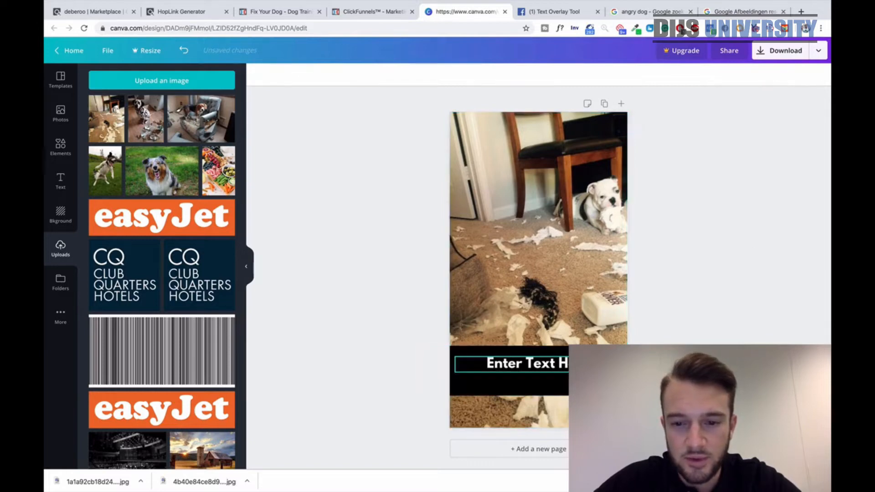
Copy the headline "The Greatest Dog Training Secret Never Told..." from the dog training sales page
{"action": "left_click", "coordinate": [525, 364]}
{"action": "left_click", "coordinate": [382, 18]}
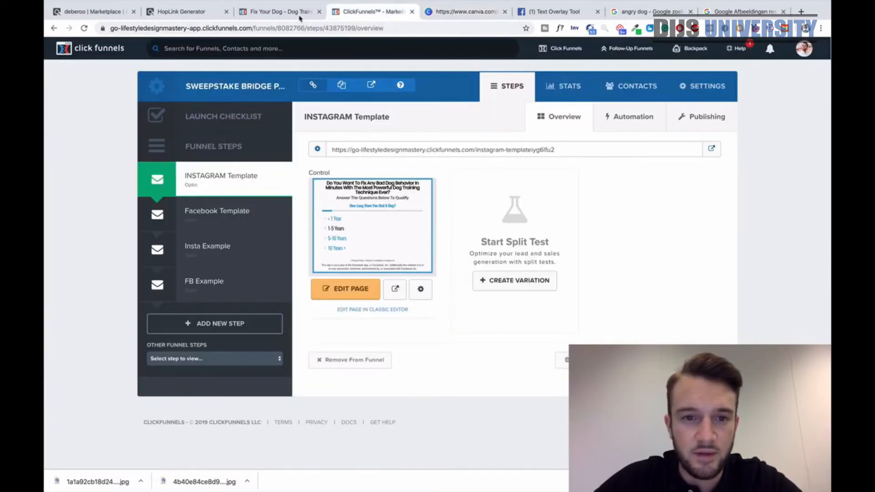
{"action": "left_click", "coordinate": [292, 18]}
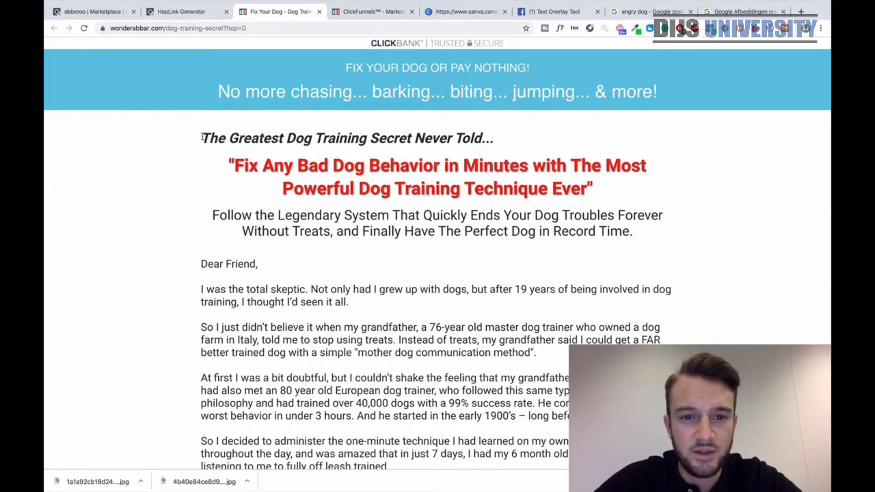
{"action": "left_click_drag", "start_coordinate": [202, 137], "coordinate": [520, 143]}
{"action": "key", "text": "ctrl+c"}
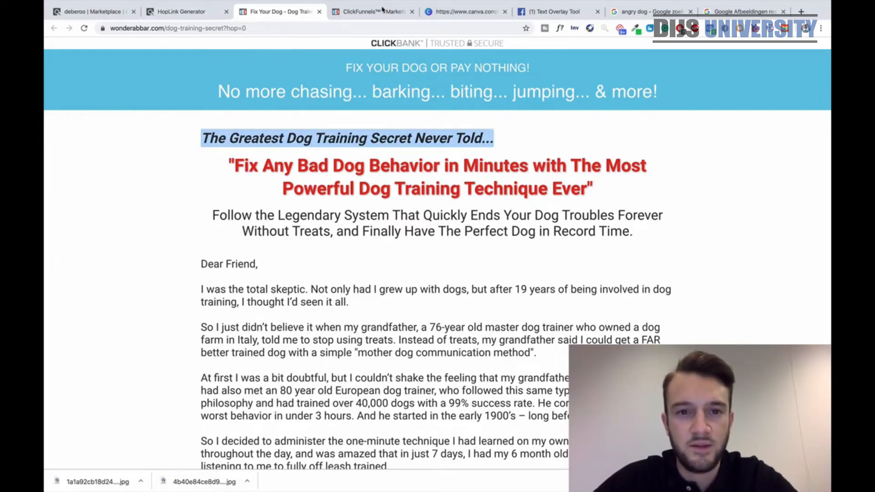
Return to Canva, replace the placeholder text with the copied headline and move it up onto the black bar
{"action": "left_click", "coordinate": [382, 9]}
{"action": "left_click", "coordinate": [461, 12]}
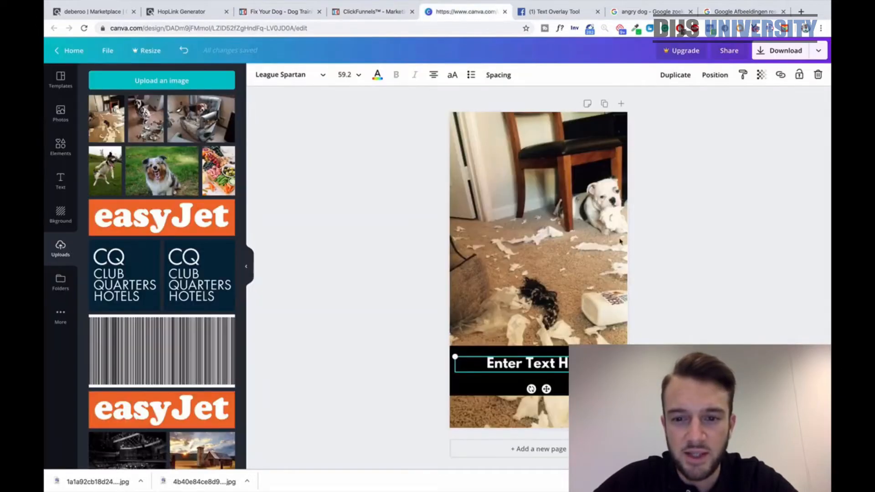
{"action": "triple_click", "coordinate": [532, 363]}
{"action": "key", "text": "ctrl+v"}
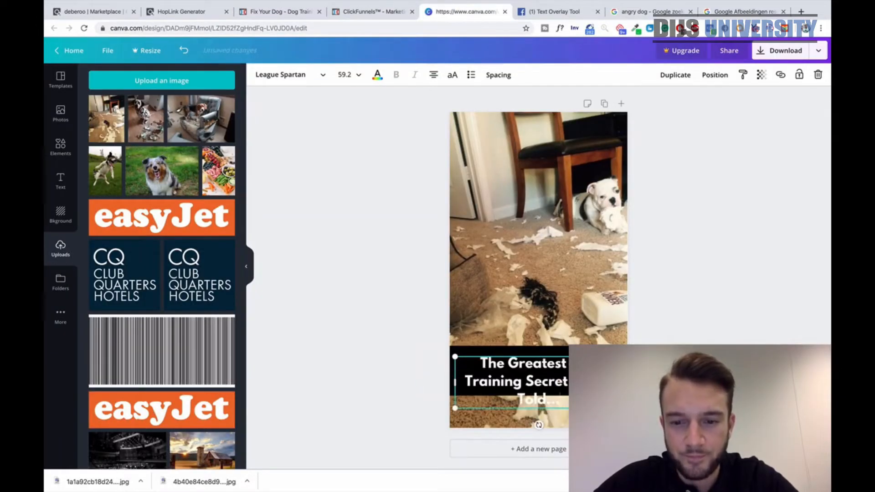
{"action": "left_click", "coordinate": [645, 336]}
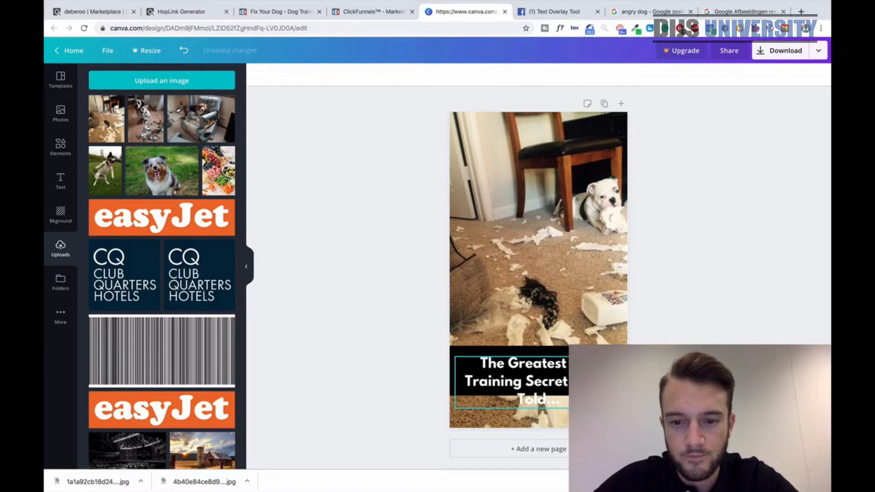
{"action": "left_click_drag", "start_coordinate": [558, 371], "coordinate": [558, 360]}
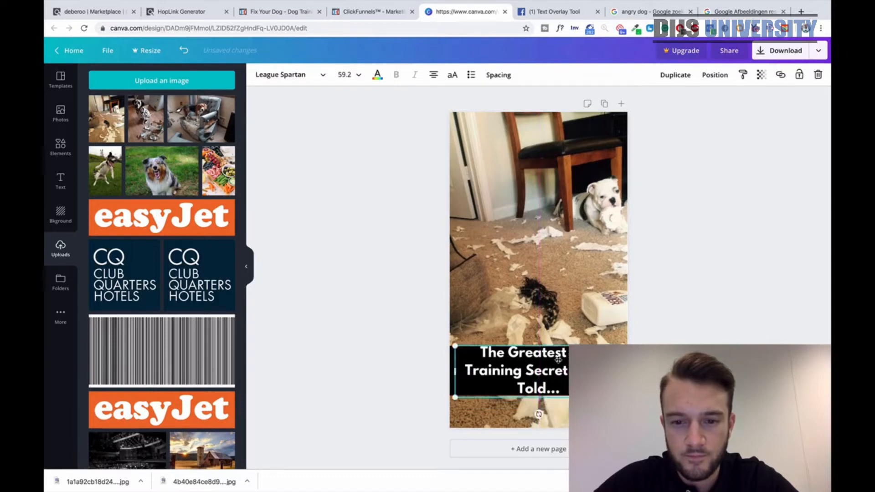
Set the headline's font size to 48 and centre the two lines vertically within the black bar
{"action": "left_click", "coordinate": [350, 75]}
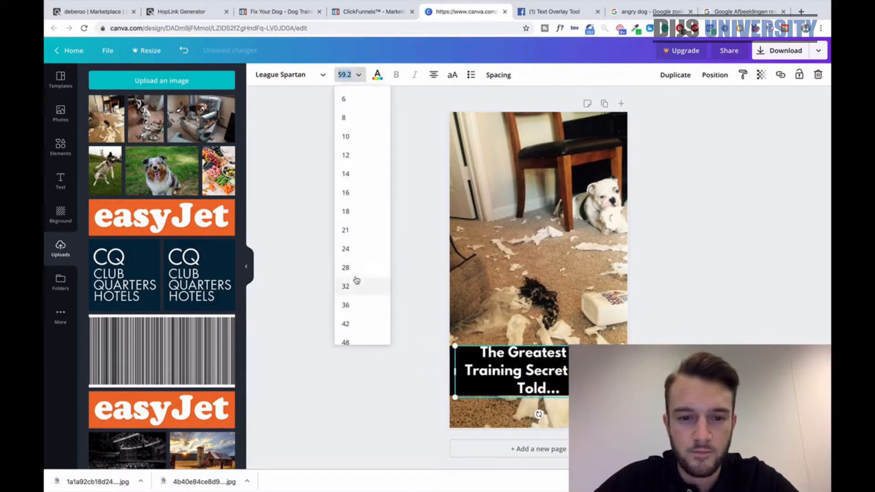
{"action": "left_click", "coordinate": [355, 304]}
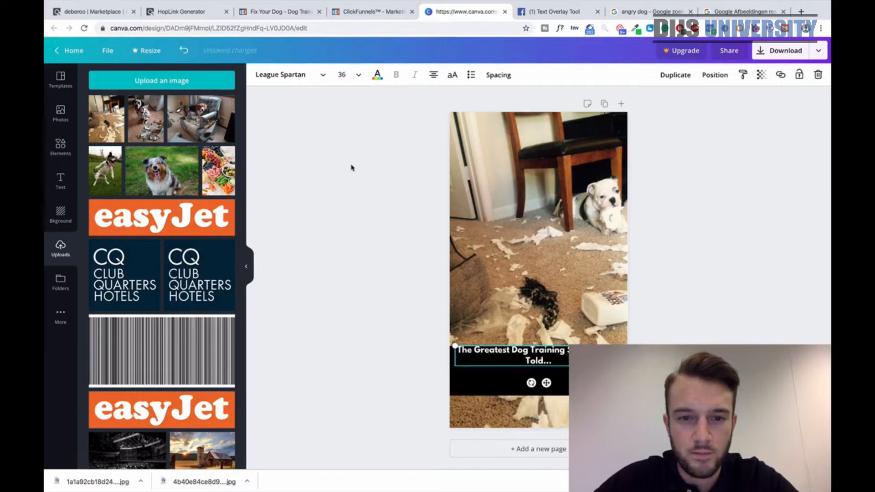
{"action": "left_click", "coordinate": [343, 75]}
{"action": "left_click", "coordinate": [355, 272]}
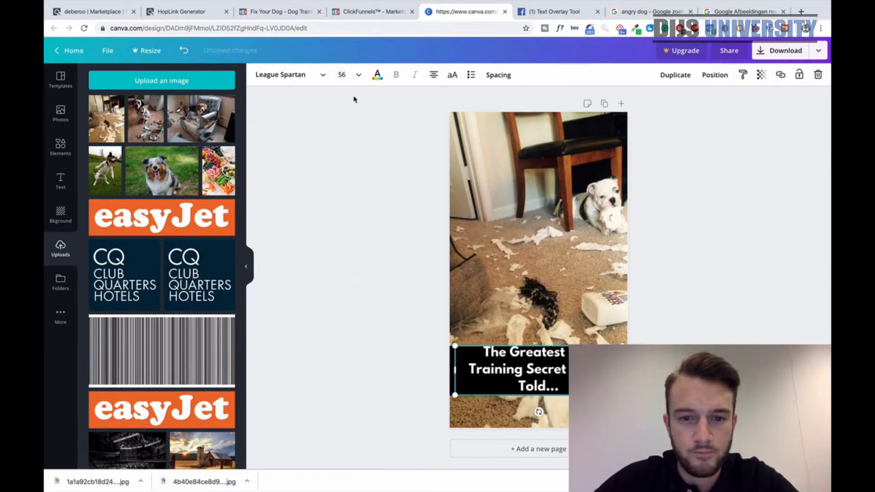
{"action": "left_click", "coordinate": [343, 75]}
{"action": "left_click", "coordinate": [349, 197]}
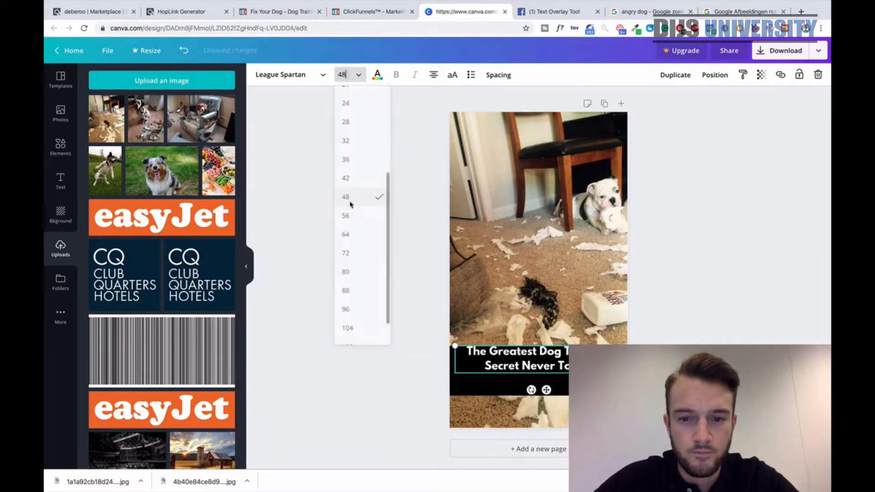
{"action": "left_click_drag", "start_coordinate": [588, 365], "coordinate": [588, 376]}
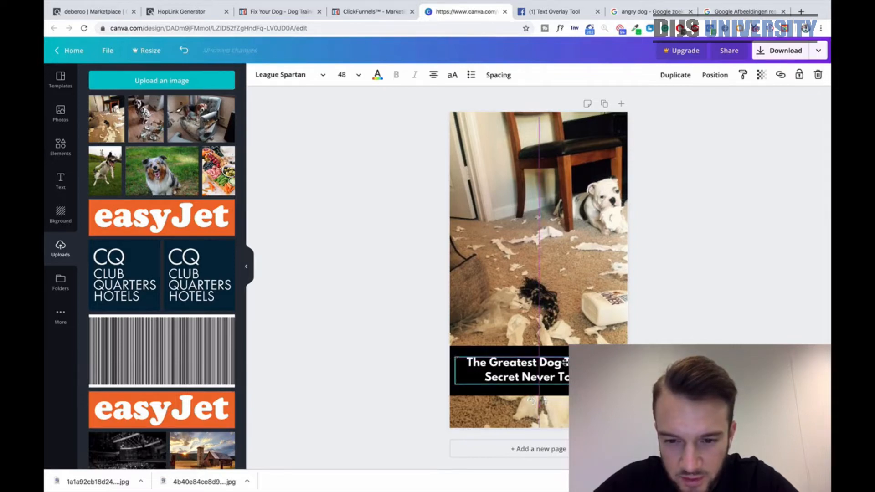
{"action": "left_click_drag", "start_coordinate": [565, 363], "coordinate": [565, 360]}
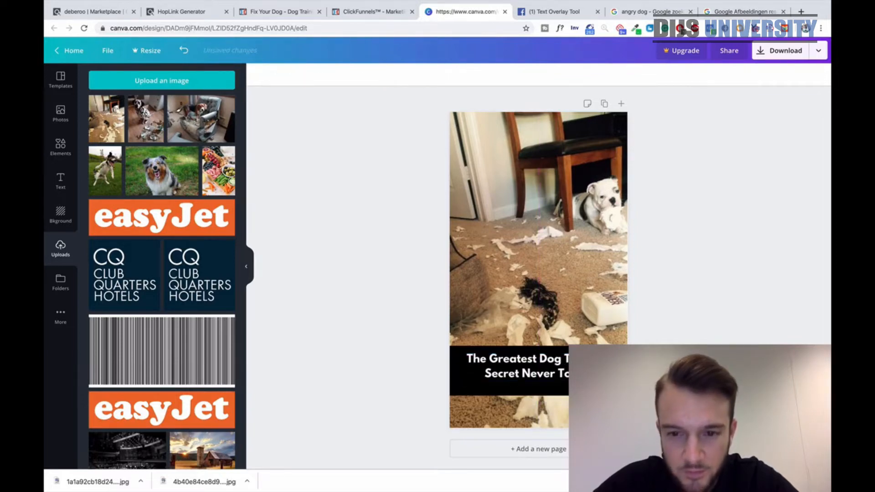
Adjust the puppy photo to brightness 7, contrast -1 and saturation 31
{"action": "left_click", "coordinate": [63, 145]}
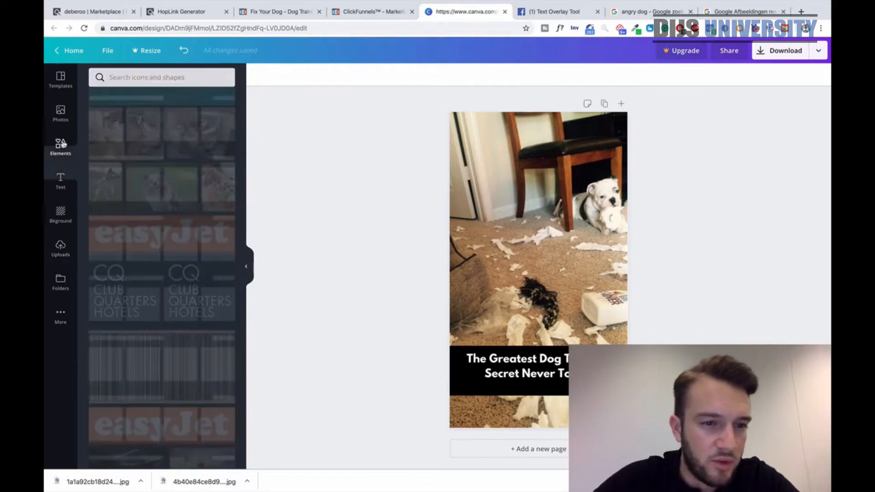
{"action": "left_click", "coordinate": [624, 202]}
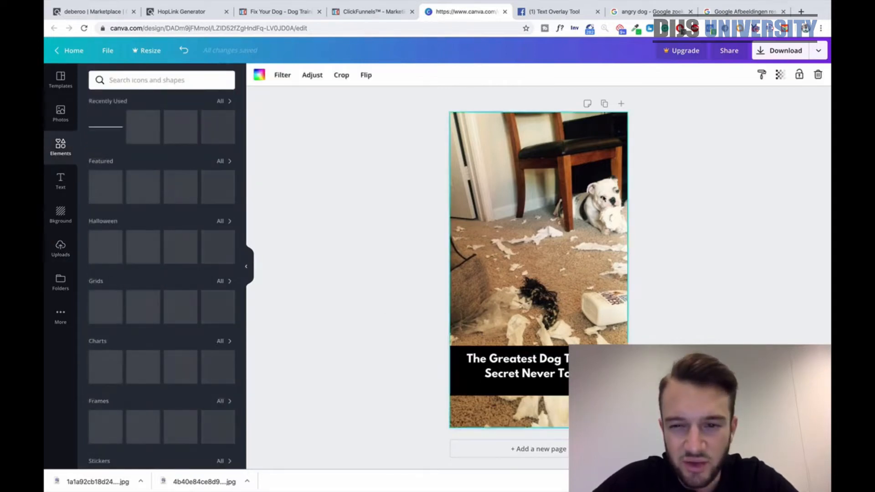
{"action": "left_click", "coordinate": [300, 76]}
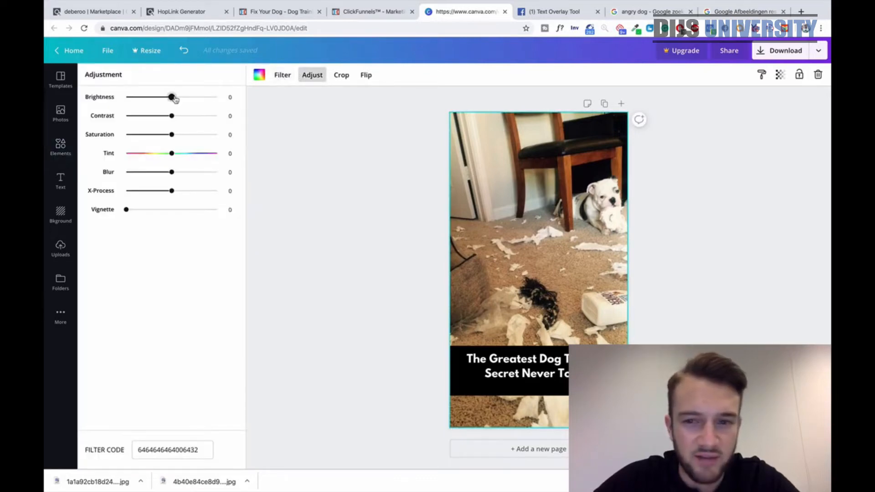
{"action": "left_click_drag", "start_coordinate": [175, 99], "coordinate": [172, 121]}
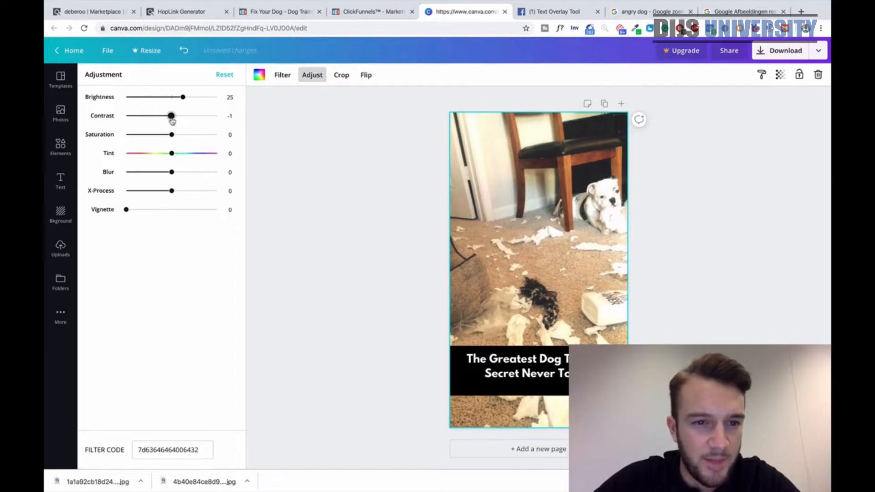
{"action": "mouse_move", "coordinate": [173, 135]}
{"action": "left_mouse_down"}
{"action": "mouse_move", "coordinate": [196, 136]}
{"action": "mouse_move", "coordinate": [186, 138]}
{"action": "left_mouse_up"}
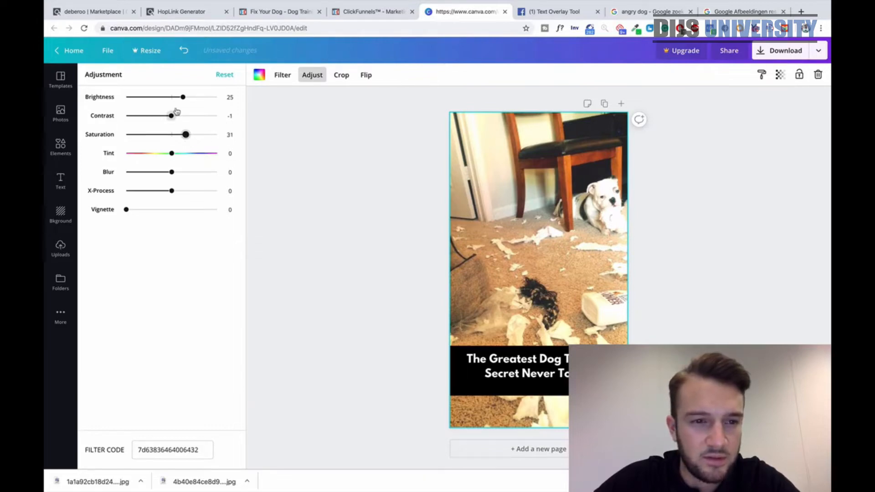
{"action": "left_click_drag", "start_coordinate": [183, 99], "coordinate": [176, 104]}
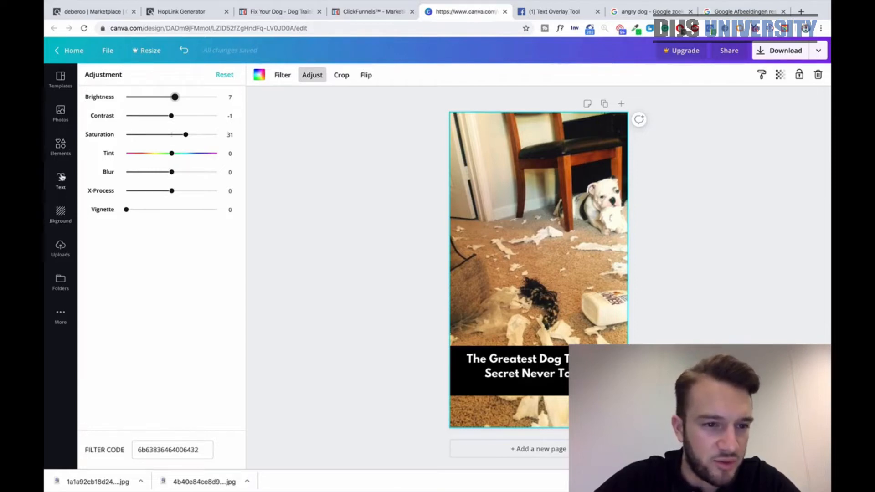
Browse the design element categories and the sticker collection for something to decorate the ad
{"action": "left_click", "coordinate": [60, 148]}
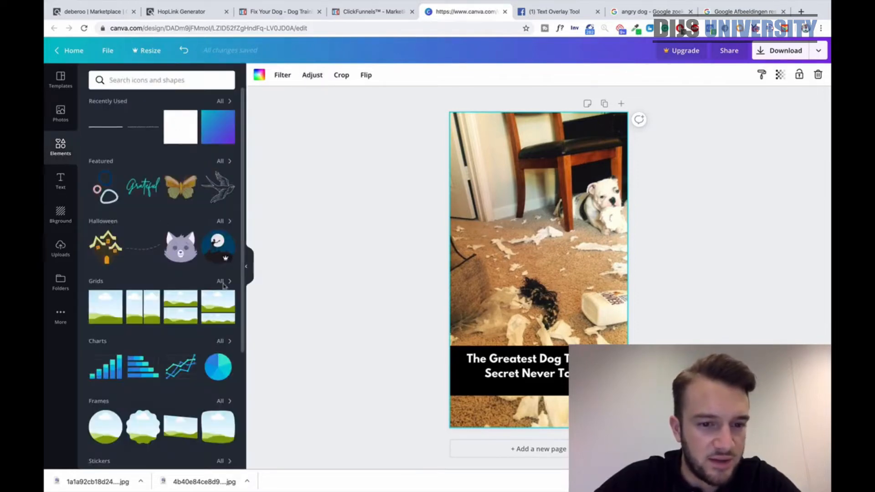
{"action": "scroll", "coordinate": [241, 260], "scroll_direction": "down", "scroll_amount": 5}
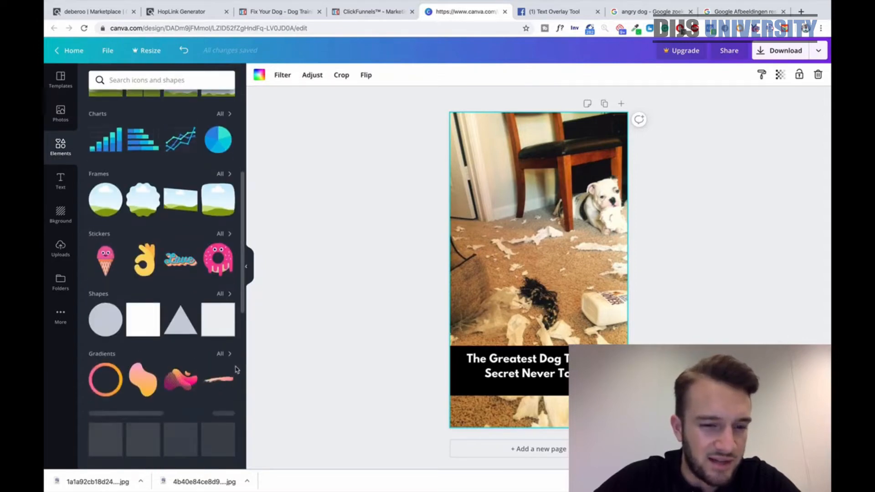
{"action": "scroll", "coordinate": [241, 339], "scroll_direction": "up", "scroll_amount": 3}
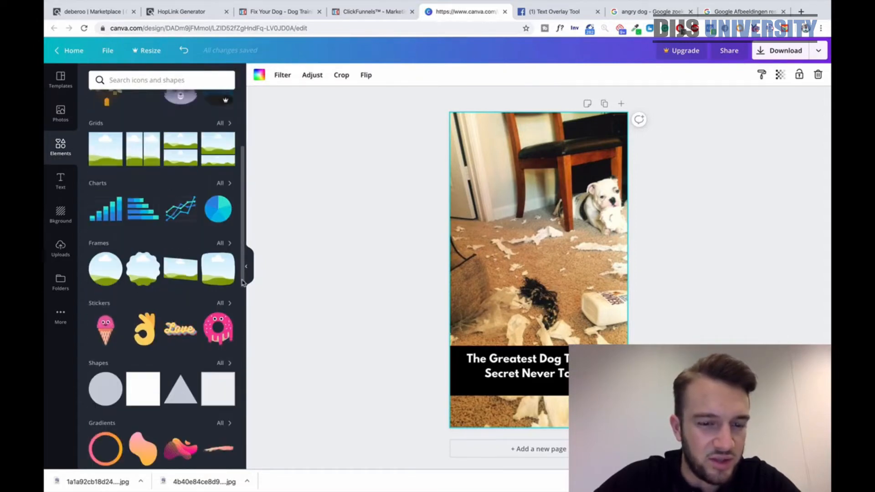
{"action": "scroll", "coordinate": [243, 270], "scroll_direction": "up", "scroll_amount": 2}
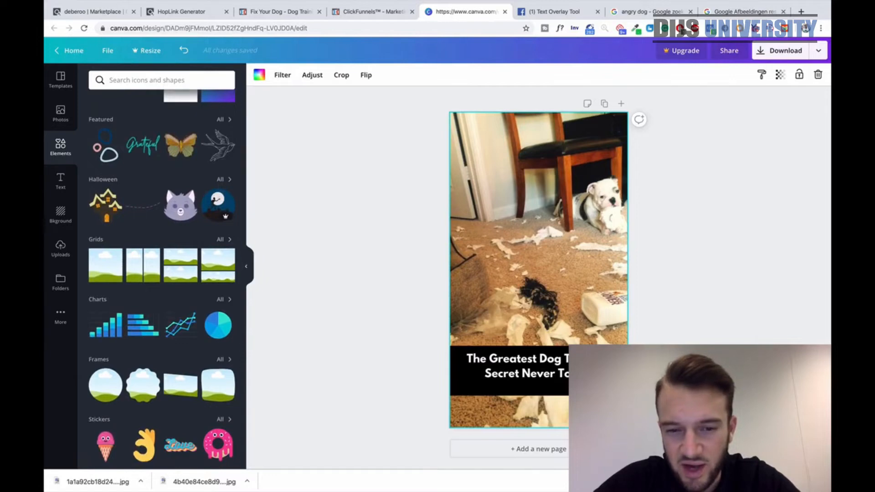
{"action": "scroll", "coordinate": [205, 137], "scroll_direction": "up", "scroll_amount": 1}
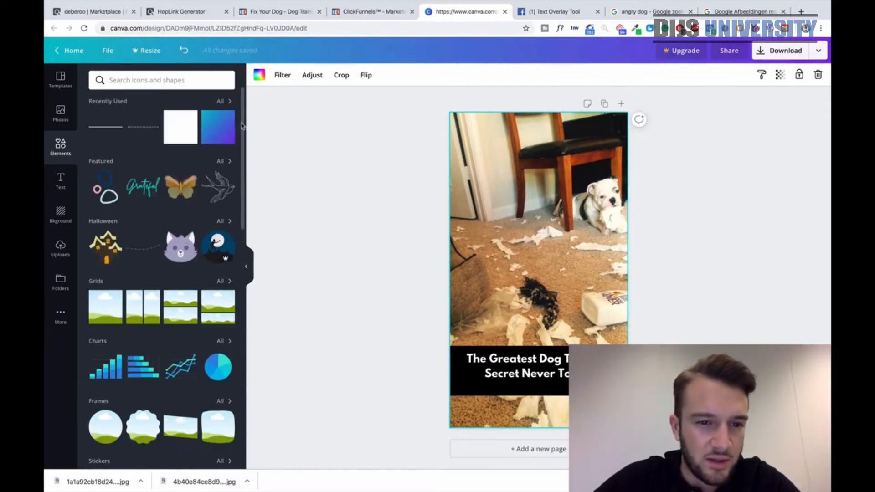
{"action": "left_click", "coordinate": [165, 81]}
{"action": "left_click", "coordinate": [270, 401]}
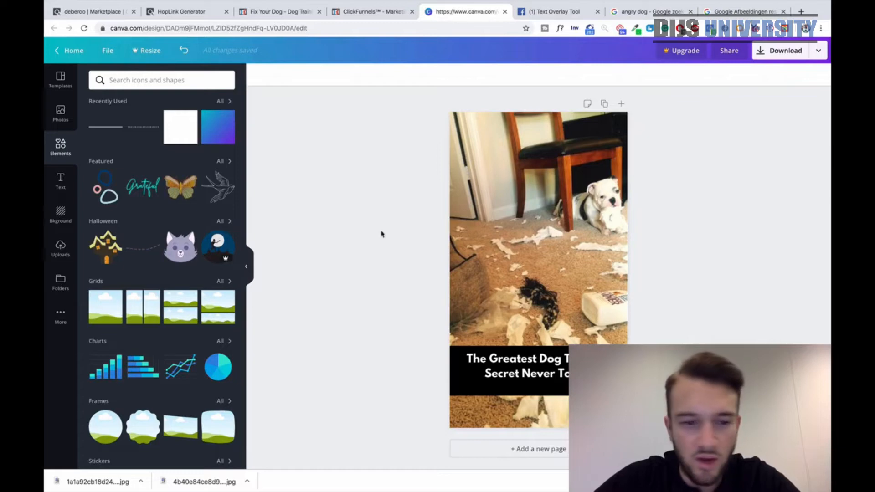
{"action": "scroll", "coordinate": [222, 333], "scroll_direction": "down", "scroll_amount": 3}
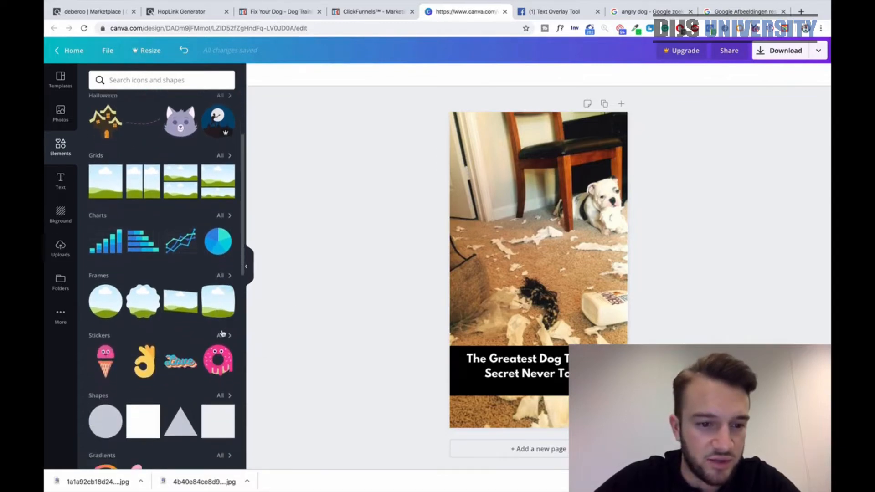
{"action": "left_click", "coordinate": [223, 333]}
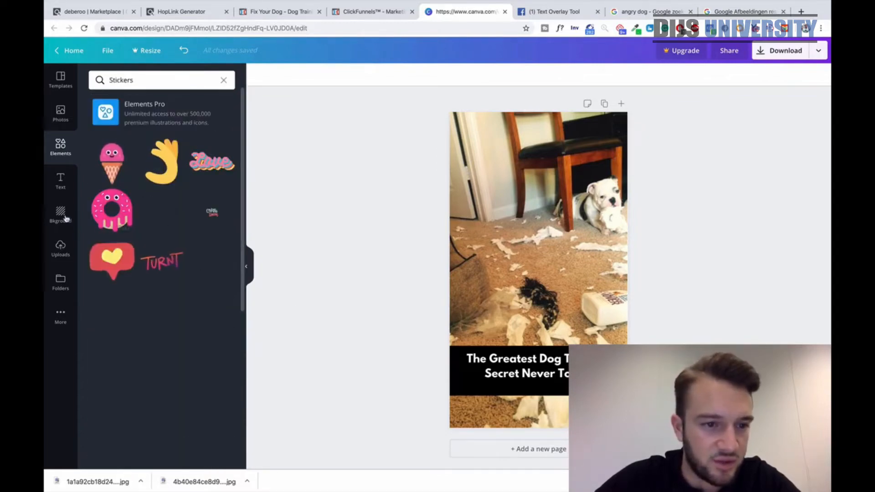
{"action": "left_click", "coordinate": [66, 224]}
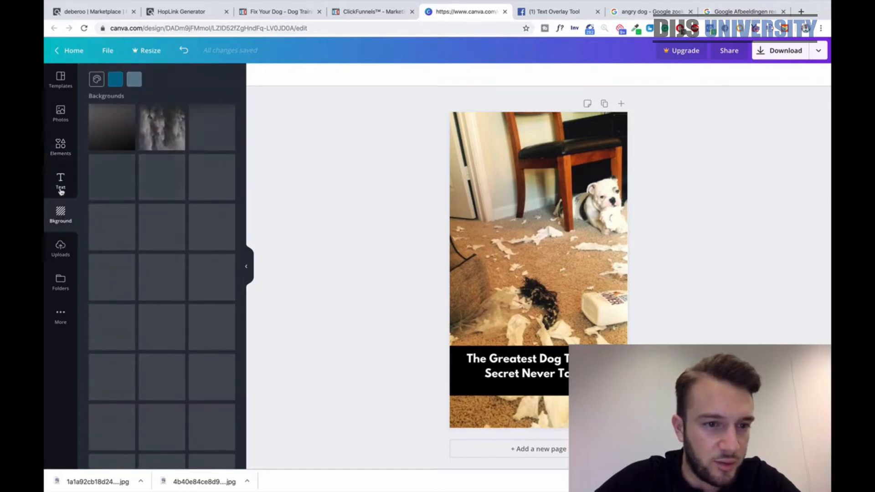
{"action": "left_click", "coordinate": [60, 145]}
{"action": "scroll", "coordinate": [179, 246], "scroll_direction": "down", "scroll_amount": 5}
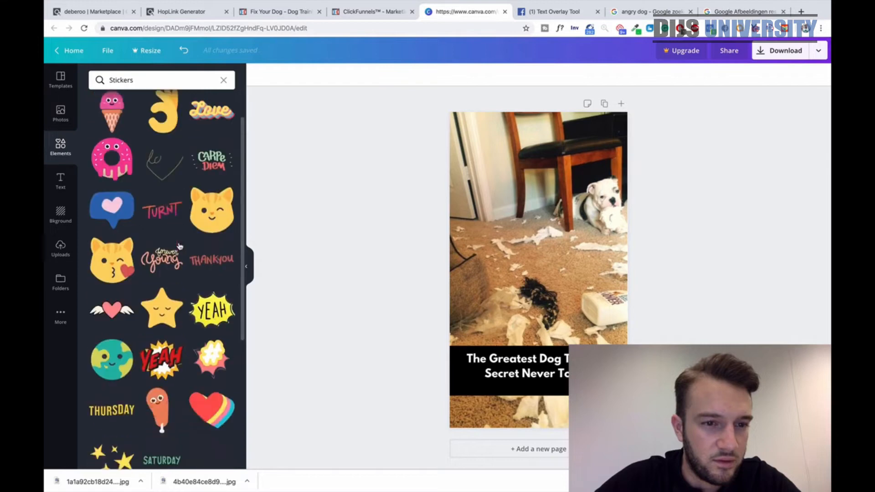
{"action": "scroll", "coordinate": [179, 246], "scroll_direction": "up", "scroll_amount": 5}
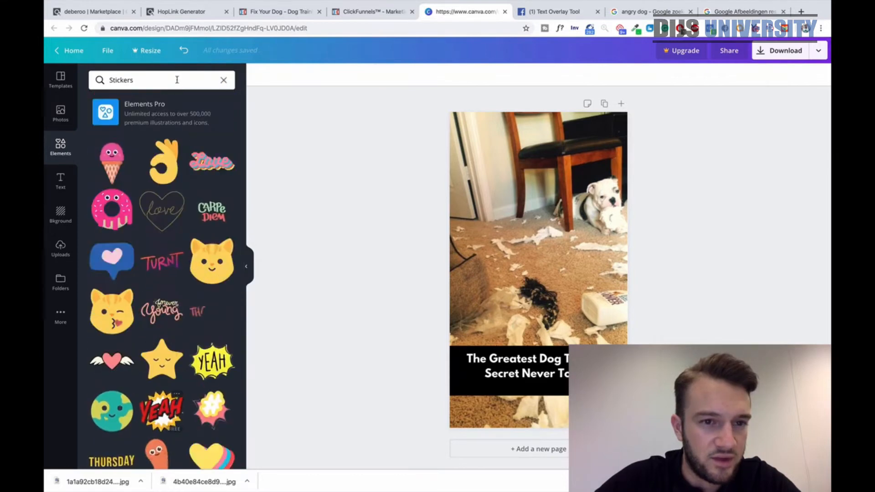
Search the elements for "border" and add the plain square border to the page
{"action": "left_click", "coordinate": [177, 80]}
{"action": "type", "text": "border"}
{"action": "key", "text": "Return"}
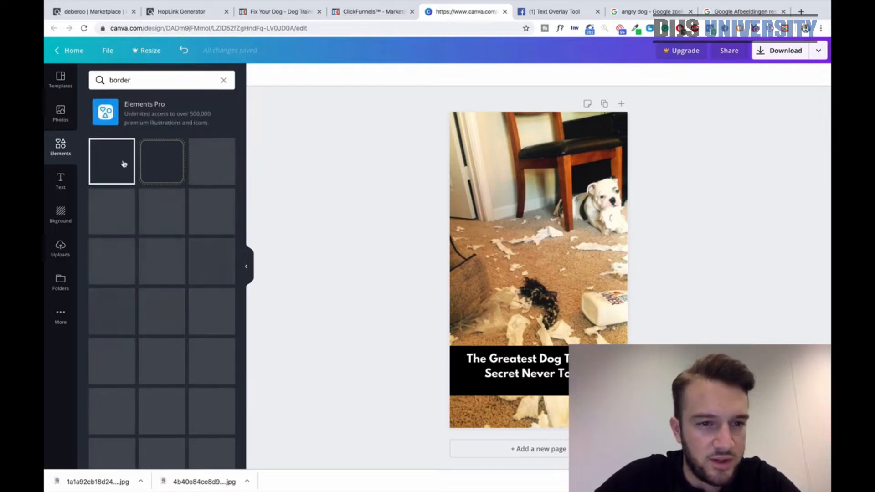
{"action": "left_click", "coordinate": [124, 164]}
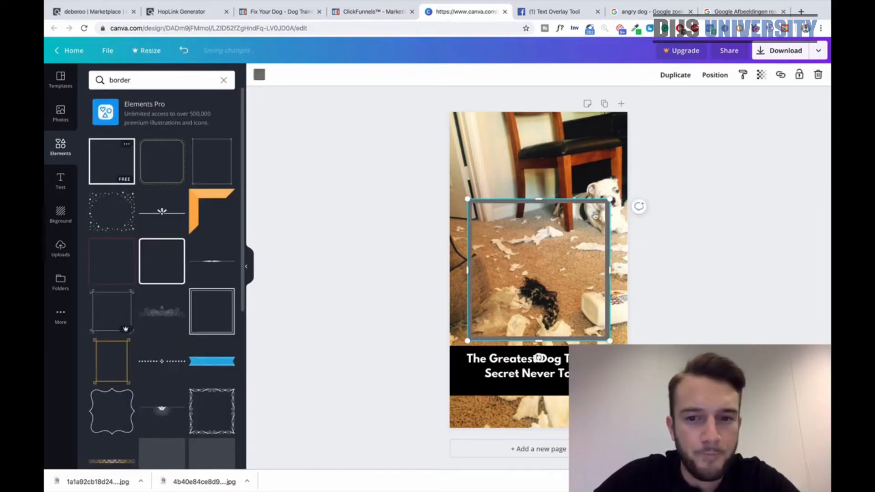
Stretch the border on all four sides until it frames the whole page edge to edge
{"action": "left_click_drag", "start_coordinate": [555, 210], "coordinate": [548, 116]}
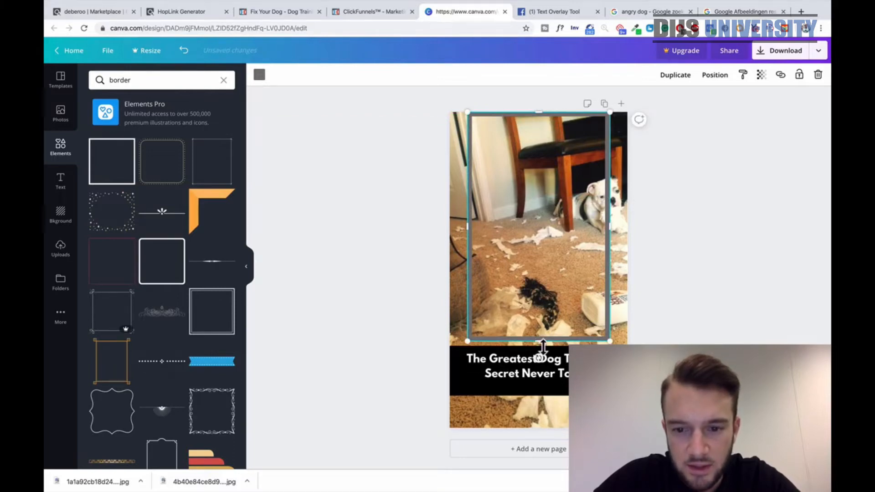
{"action": "left_click_drag", "start_coordinate": [542, 343], "coordinate": [551, 435]}
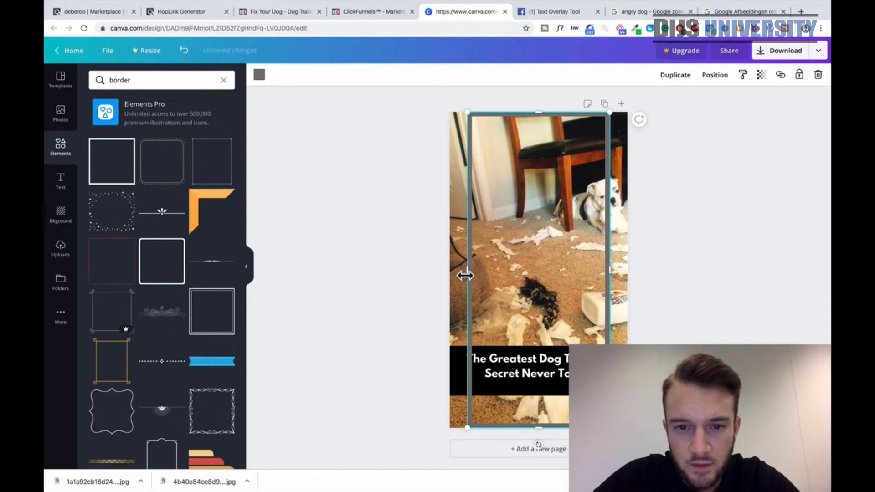
{"action": "left_click_drag", "start_coordinate": [465, 275], "coordinate": [449, 275]}
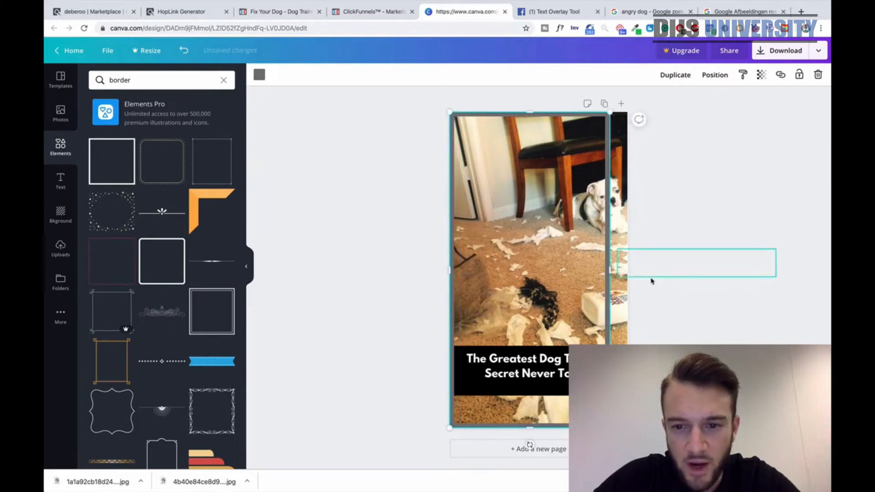
{"action": "left_click_drag", "start_coordinate": [610, 275], "coordinate": [628, 275]}
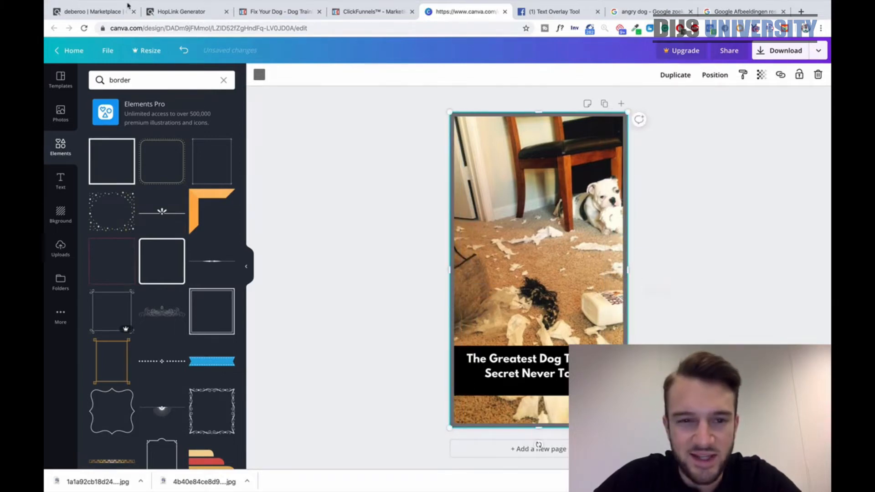
Open the colour choices for the page border
{"action": "left_click", "coordinate": [259, 75]}
{"action": "left_click", "coordinate": [259, 77]}
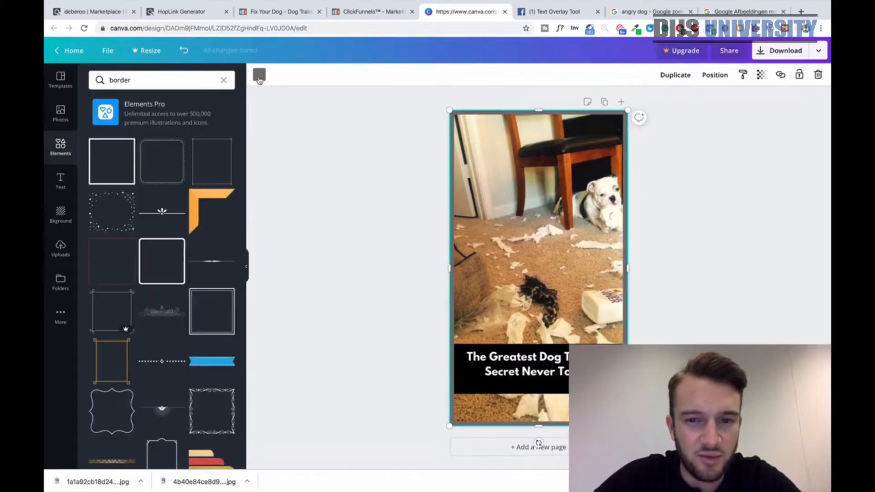
Recolour the rectangular border around the photo to the default bright pink
{"action": "left_click", "coordinate": [259, 77]}
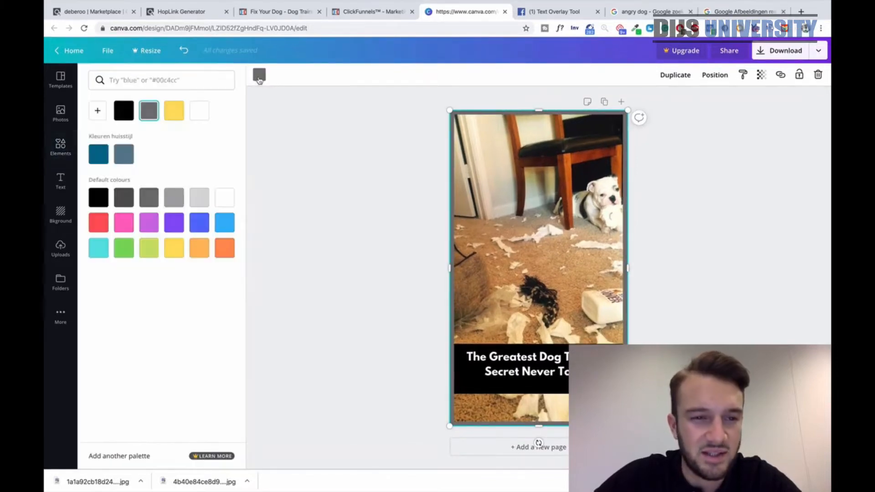
{"action": "left_click", "coordinate": [132, 225]}
{"action": "left_click", "coordinate": [302, 225]}
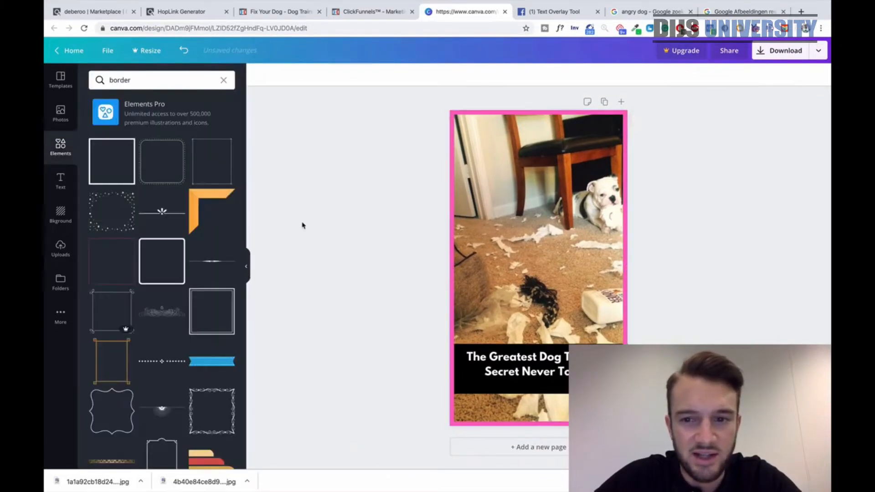
{"action": "left_click", "coordinate": [628, 272]}
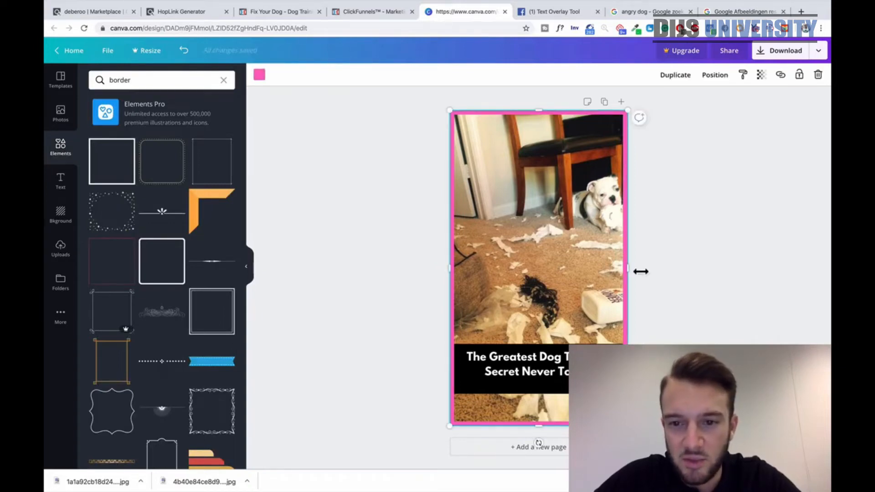
{"action": "left_click_drag", "start_coordinate": [638, 275], "coordinate": [633, 276]}
{"action": "left_click", "coordinate": [692, 286]}
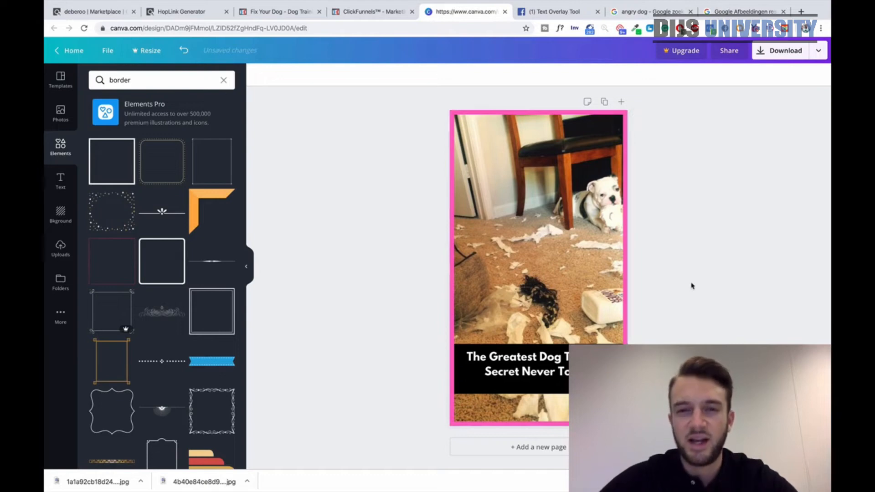
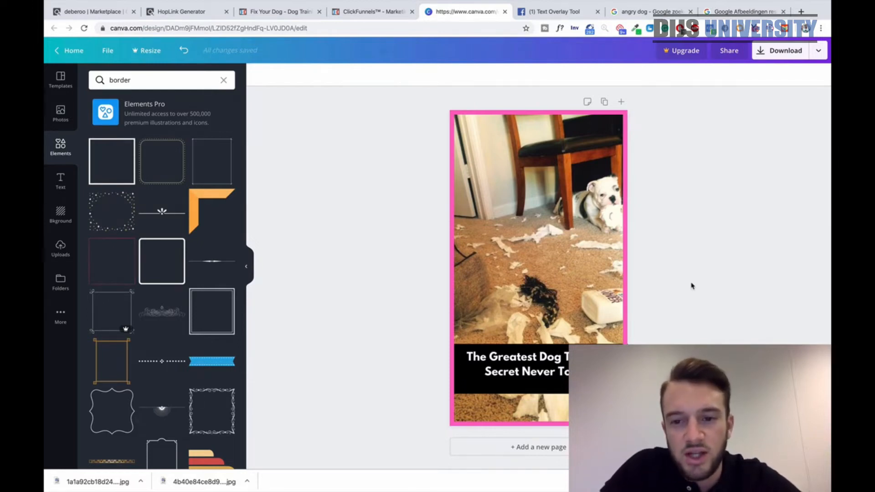
Delete the pink border surrounding the photo
{"action": "left_click", "coordinate": [628, 268]}
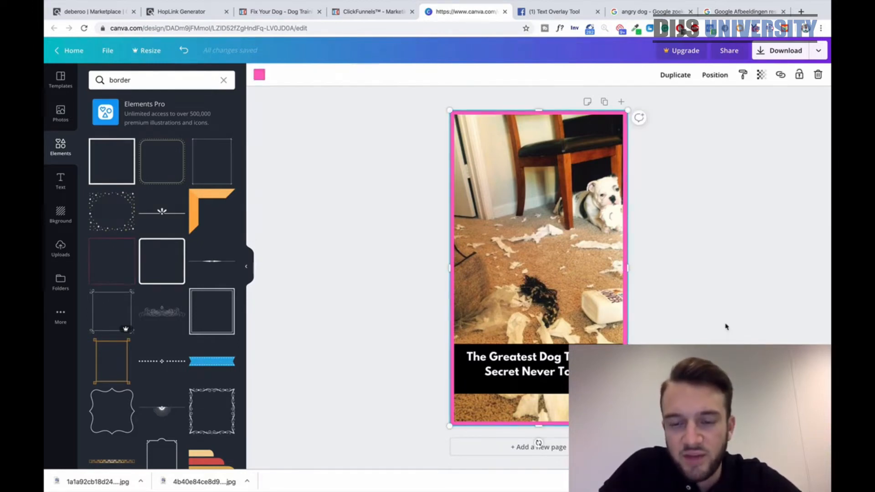
{"action": "key", "text": "Delete"}
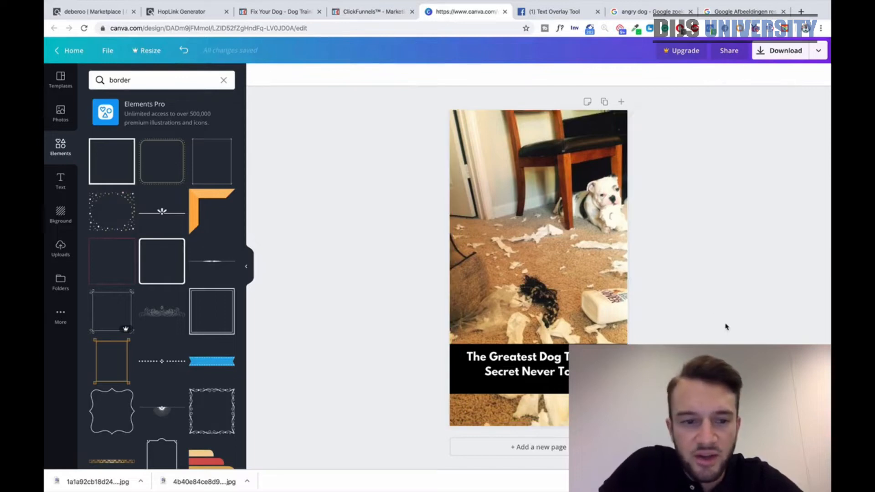
Add the plain thin circle outline from the border results, shrink it, and place it around the dog
{"action": "scroll", "coordinate": [210, 238], "scroll_direction": "down", "scroll_amount": 1}
{"action": "scroll", "coordinate": [211, 237], "scroll_direction": "down", "scroll_amount": 5}
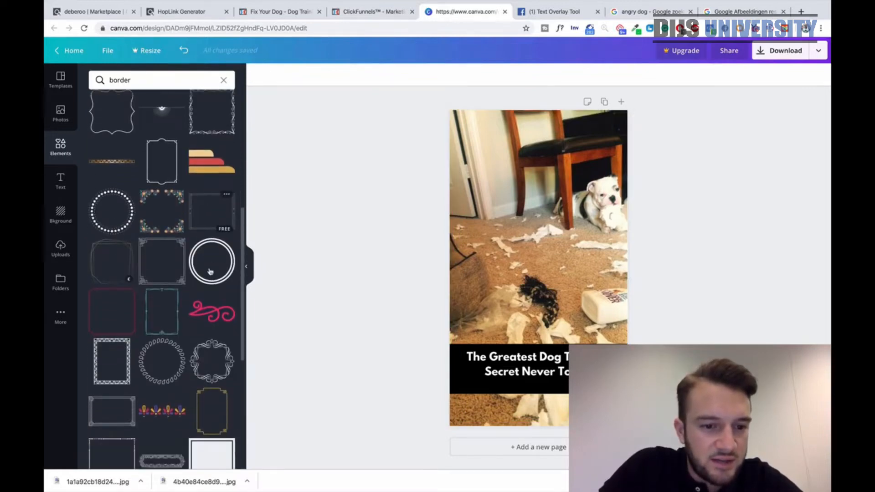
{"action": "left_click", "coordinate": [154, 389]}
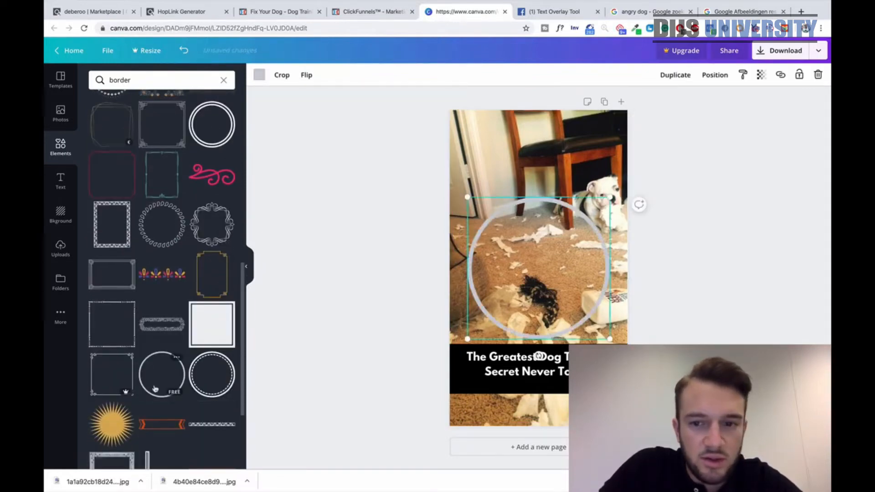
{"action": "left_click_drag", "start_coordinate": [472, 345], "coordinate": [519, 306]}
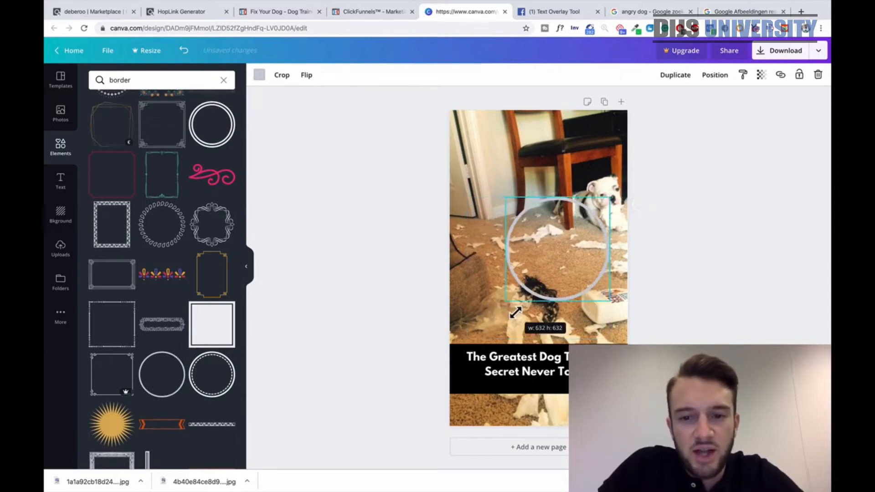
{"action": "left_click_drag", "start_coordinate": [555, 264], "coordinate": [588, 218]}
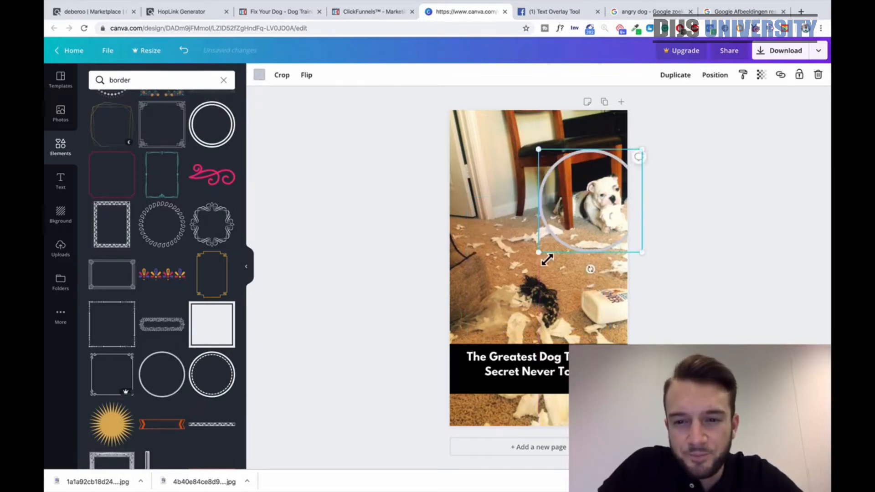
{"action": "left_click_drag", "start_coordinate": [539, 252], "coordinate": [568, 224]}
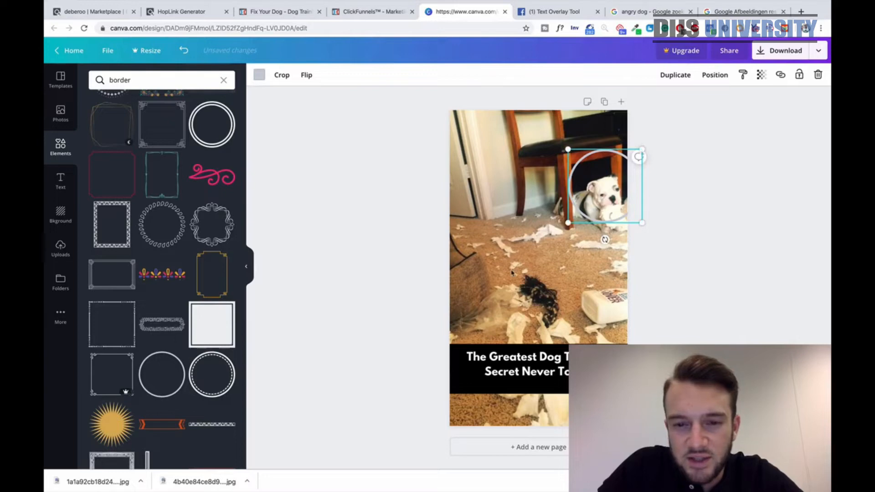
Crop the background photo by enlarging it and shifting it so the dog sits closer to the page's centre
{"action": "left_click", "coordinate": [512, 274]}
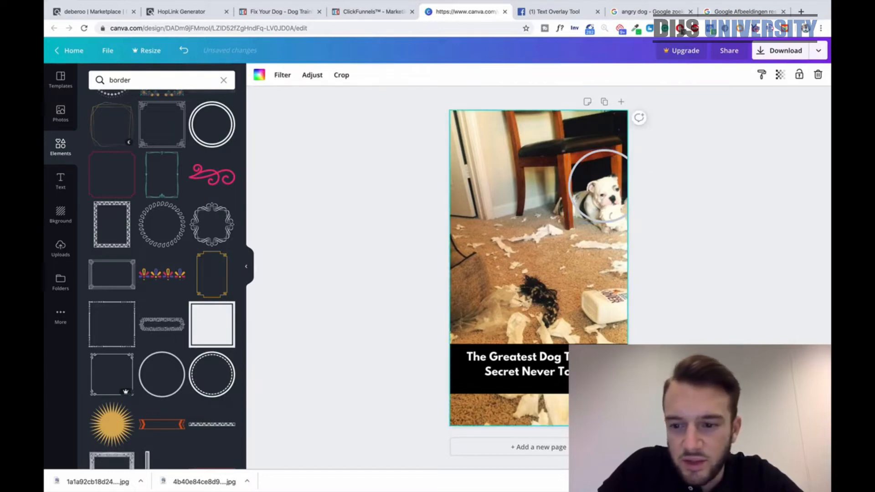
{"action": "left_click", "coordinate": [747, 455]}
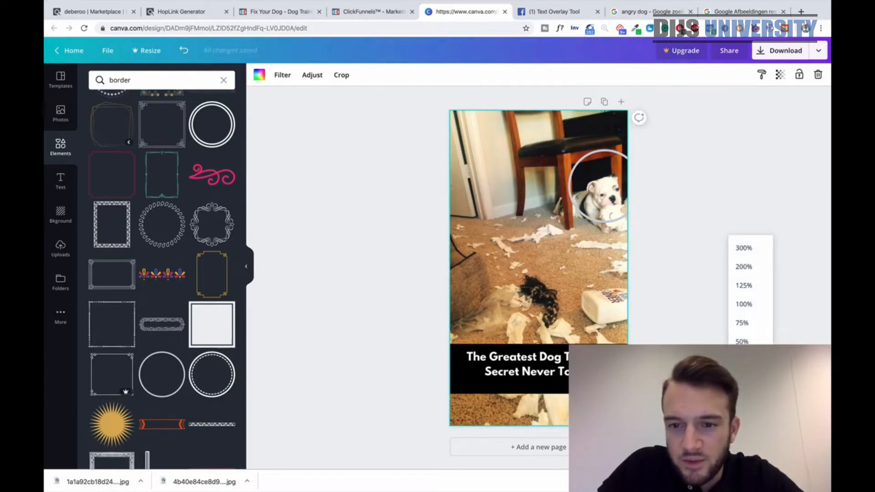
{"action": "left_click", "coordinate": [742, 323]}
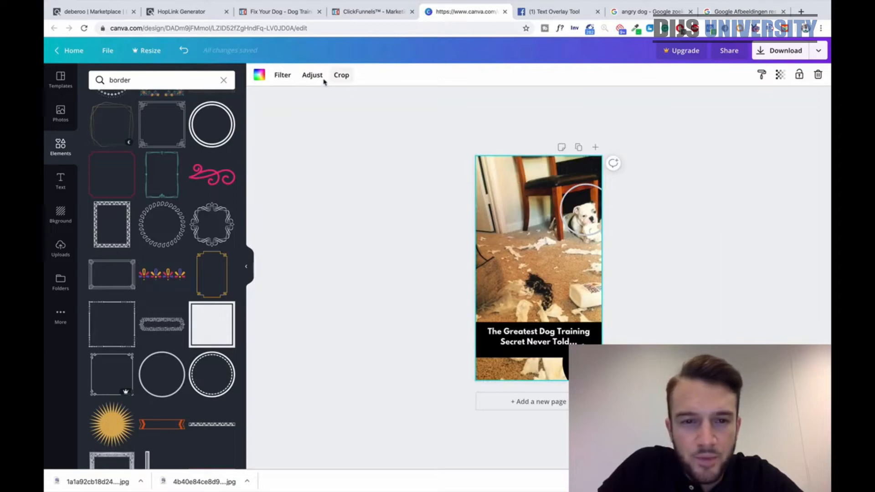
{"action": "left_click", "coordinate": [340, 75]}
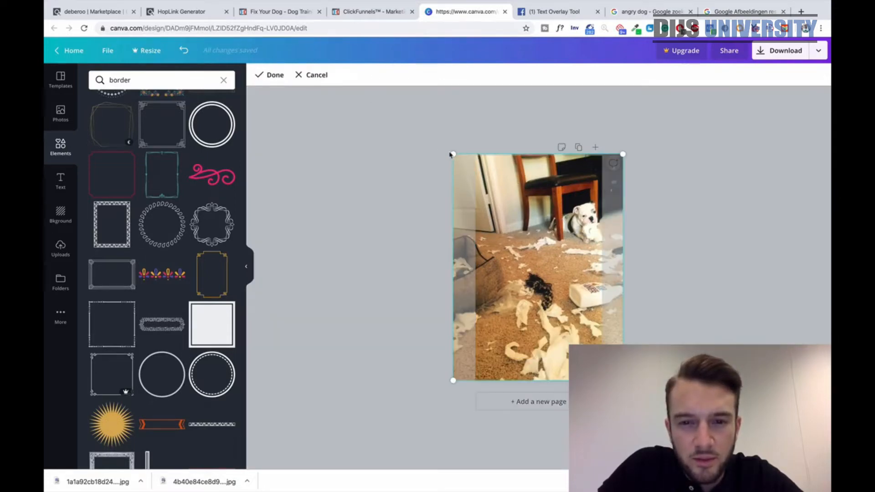
{"action": "left_click_drag", "start_coordinate": [457, 159], "coordinate": [388, 109]}
{"action": "left_click_drag", "start_coordinate": [545, 198], "coordinate": [517, 236]}
{"action": "left_click", "coordinate": [259, 75]}
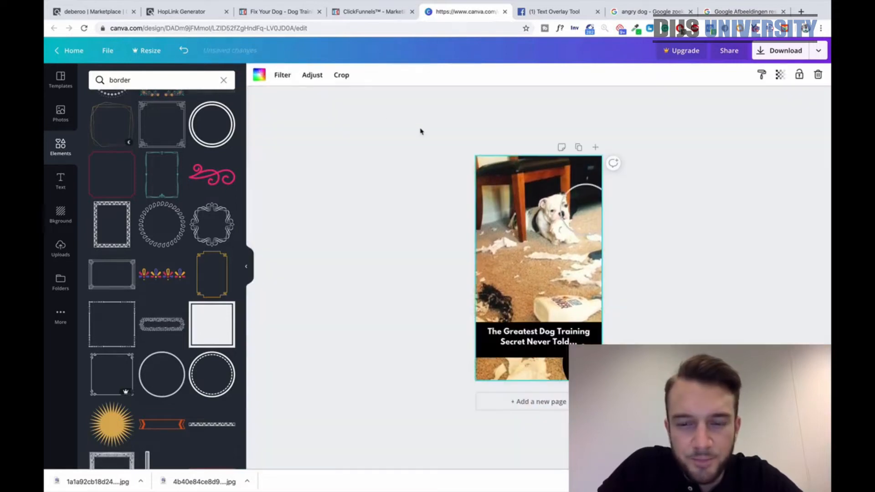
Move the thin circle outline over the dog, try several default colours on it, and recolour it violet-purple
{"action": "left_click", "coordinate": [589, 191]}
{"action": "left_click_drag", "start_coordinate": [589, 191], "coordinate": [557, 190]}
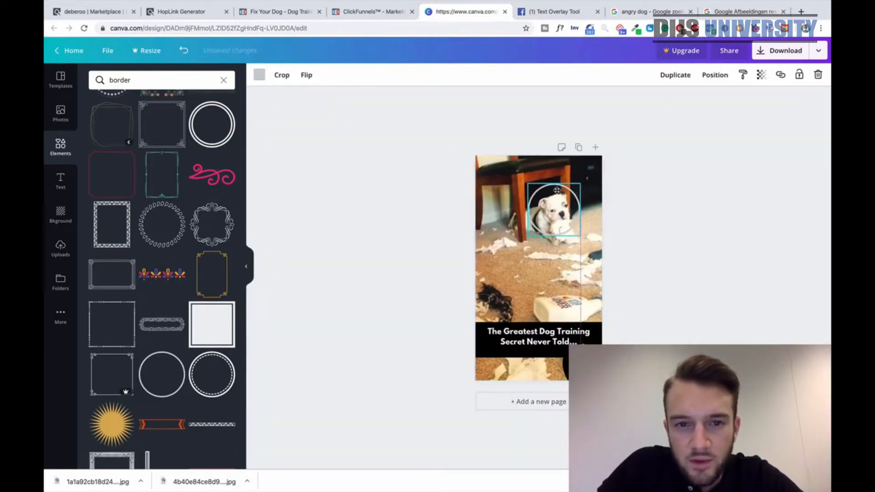
{"action": "left_click", "coordinate": [259, 75]}
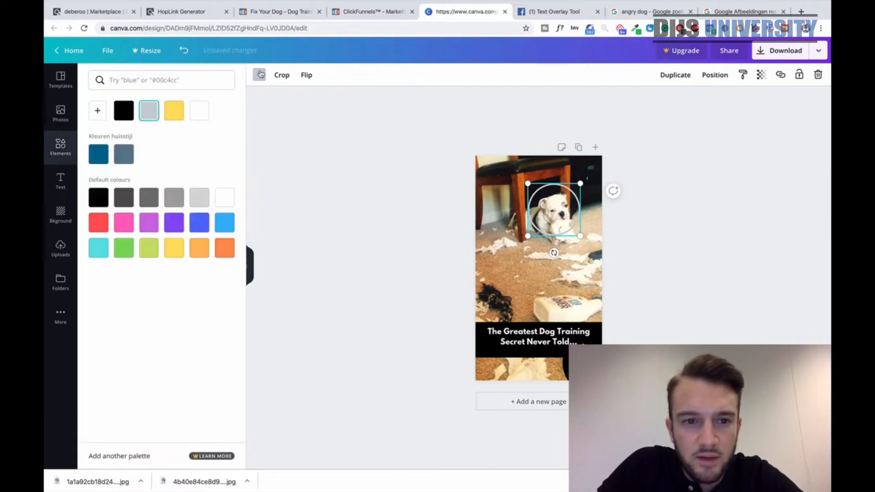
{"action": "left_click", "coordinate": [103, 223]}
{"action": "left_click", "coordinate": [125, 223]}
{"action": "left_click", "coordinate": [127, 248]}
{"action": "left_click", "coordinate": [145, 249]}
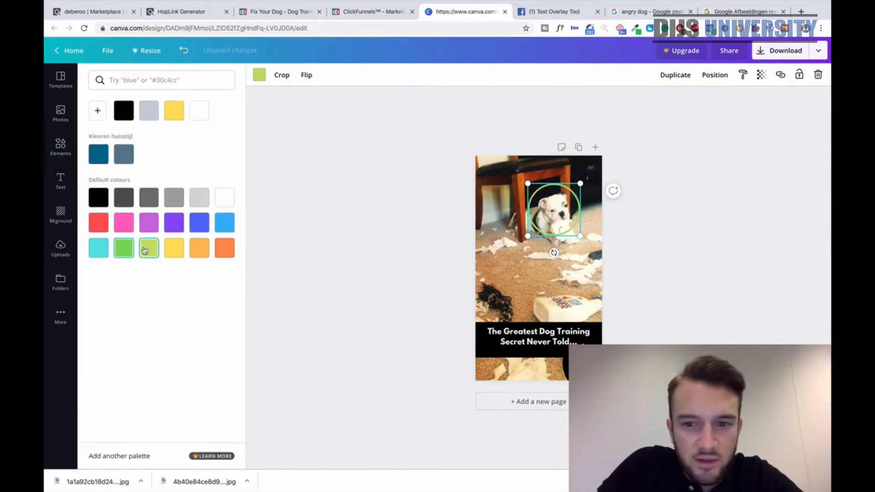
{"action": "left_click", "coordinate": [97, 248]}
{"action": "left_click", "coordinate": [147, 225]}
{"action": "left_click", "coordinate": [131, 231]}
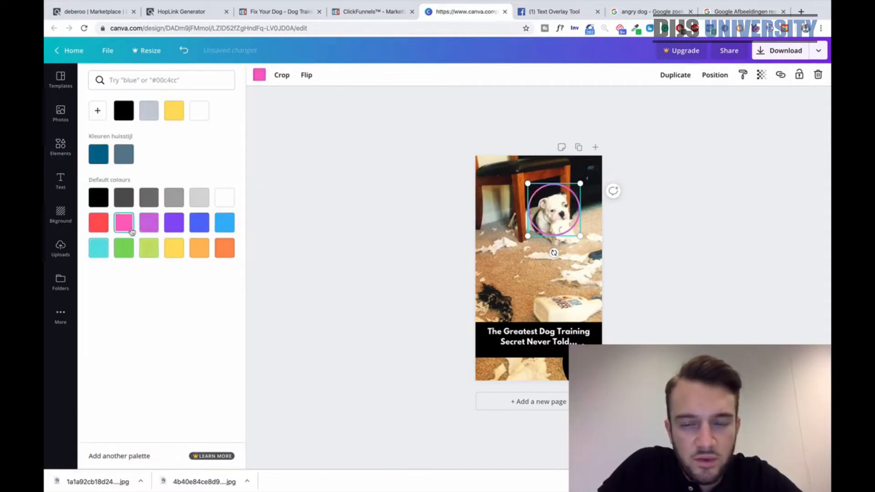
{"action": "left_click", "coordinate": [177, 248]}
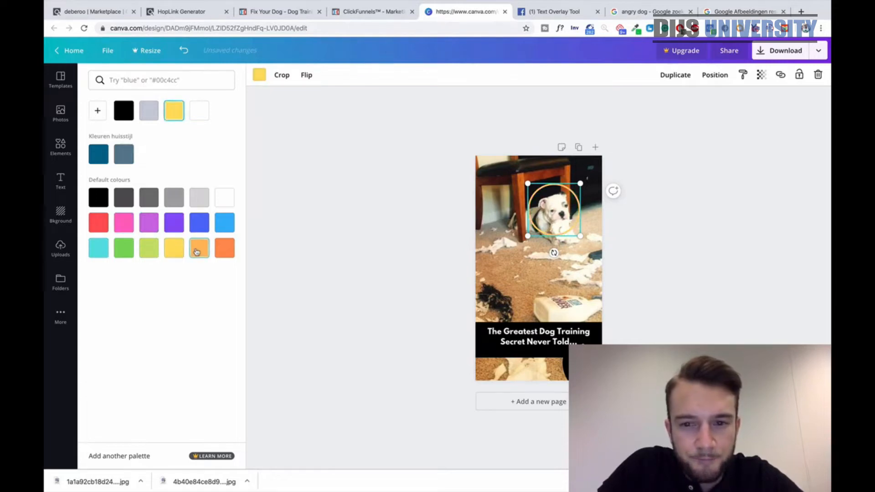
{"action": "left_click", "coordinate": [200, 249]}
{"action": "left_click", "coordinate": [223, 250]}
{"action": "left_click", "coordinate": [173, 223]}
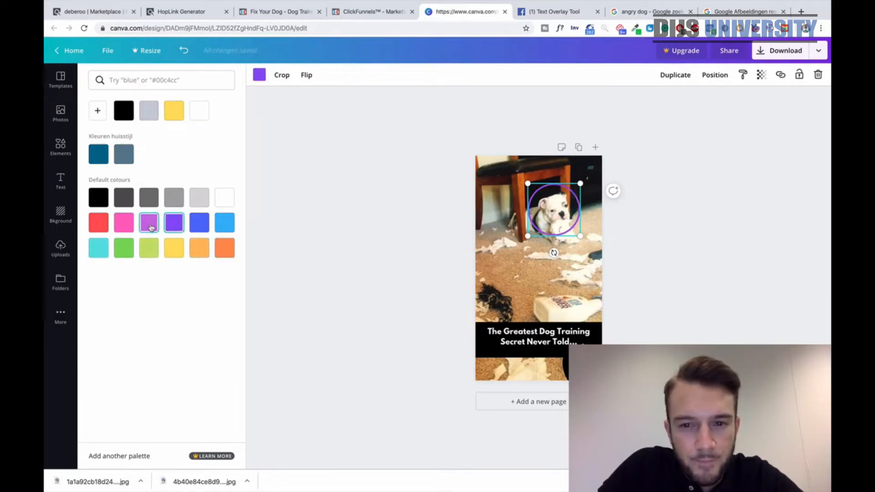
{"action": "left_click", "coordinate": [153, 226]}
{"action": "left_click", "coordinate": [169, 228]}
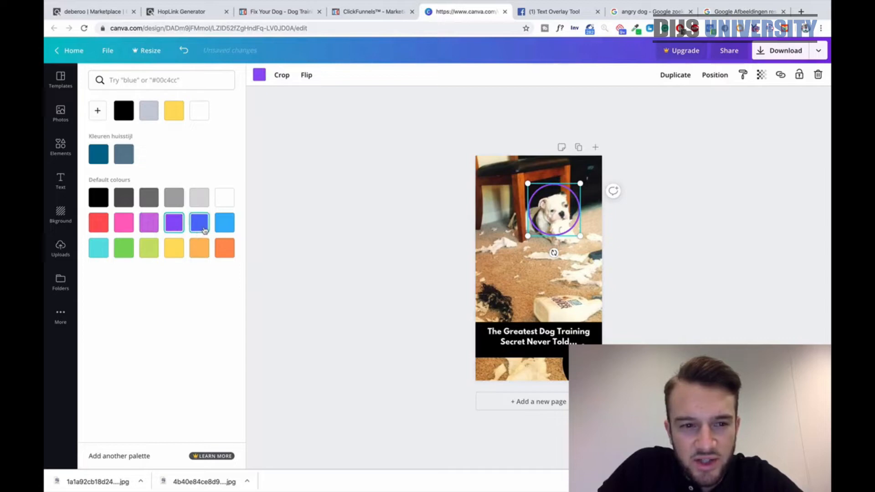
{"action": "left_click", "coordinate": [317, 241]}
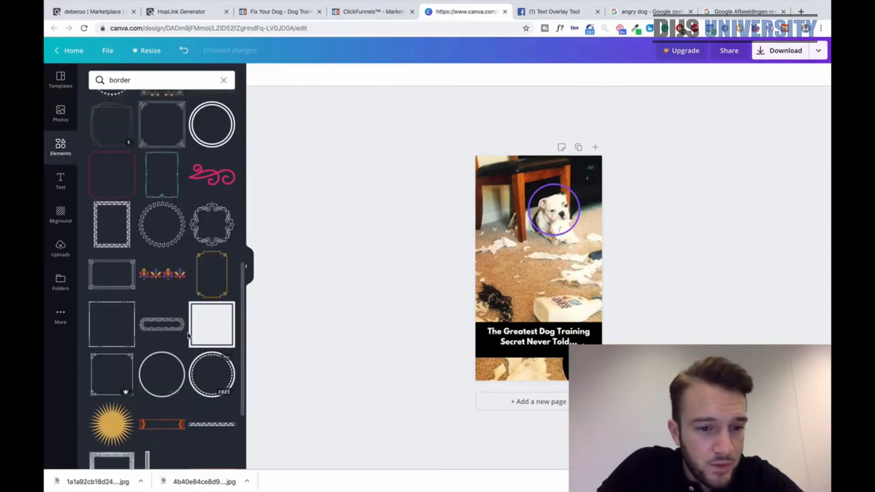
Look through the remaining border elements and search the element library for "circle"
{"action": "scroll", "coordinate": [188, 336], "scroll_direction": "down", "scroll_amount": 5}
{"action": "scroll", "coordinate": [188, 335], "scroll_direction": "down", "scroll_amount": 4}
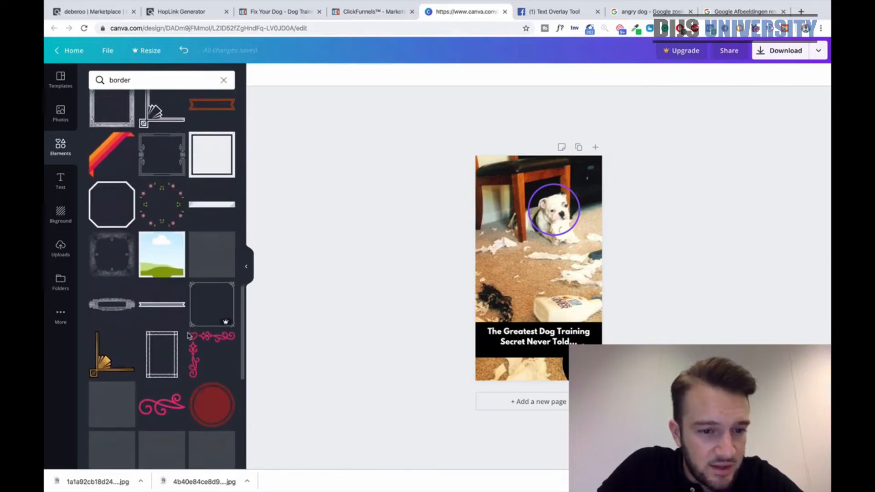
{"action": "scroll", "coordinate": [188, 336], "scroll_direction": "up", "scroll_amount": 15}
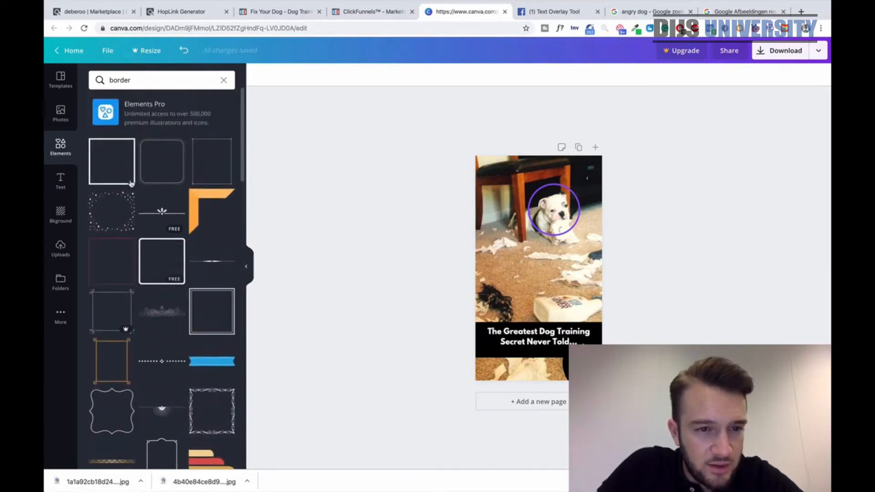
{"action": "left_click", "coordinate": [163, 81]}
{"action": "type", "text": "circle"}
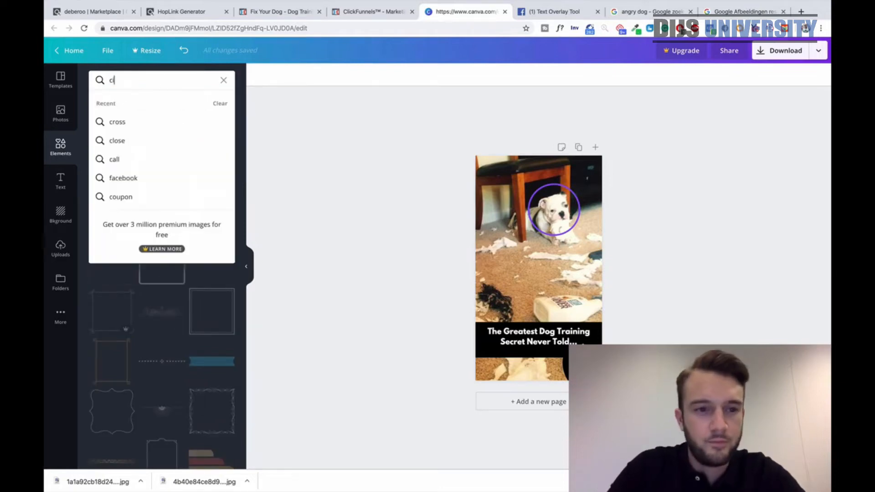
{"action": "key", "text": "Return"}
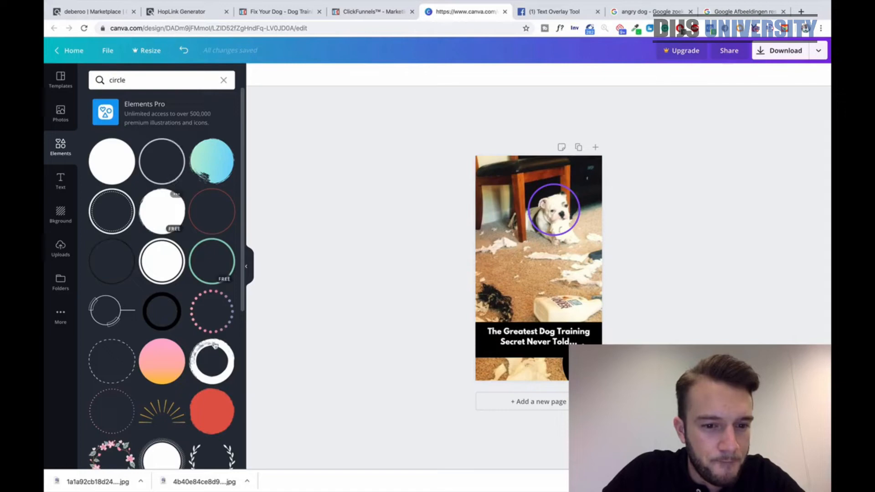
Try the white brush-stroke ring on the photo, coloured purple from the document colours and shrunk around the dog
{"action": "left_click", "coordinate": [221, 355]}
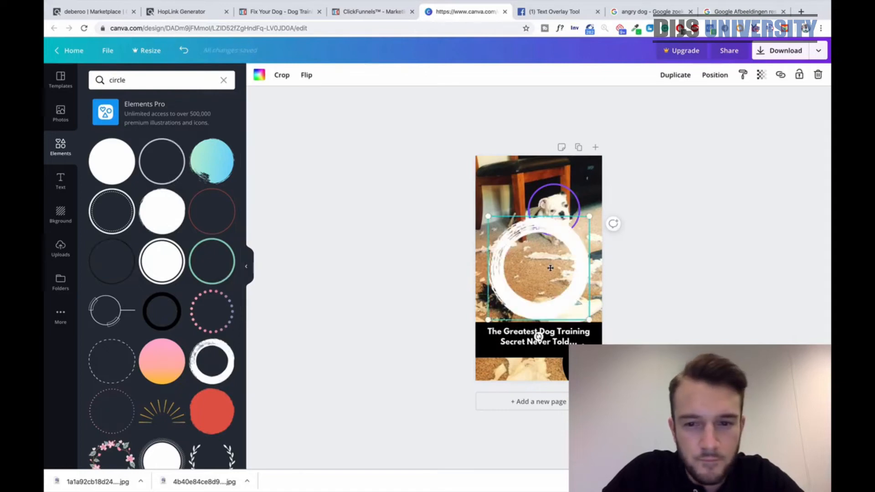
{"action": "left_click", "coordinate": [259, 75]}
{"action": "left_click", "coordinate": [149, 111]}
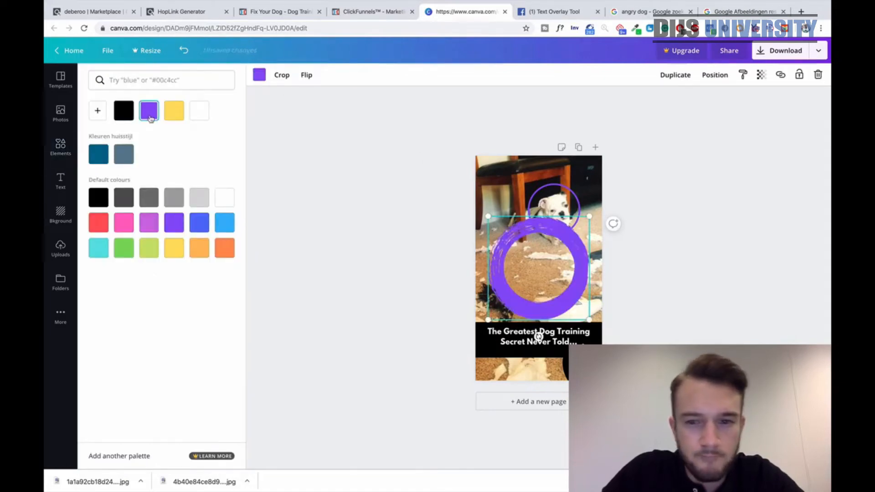
{"action": "mouse_move", "coordinate": [488, 319]}
{"action": "left_mouse_down"}
{"action": "mouse_move", "coordinate": [520, 292]}
{"action": "mouse_move", "coordinate": [550, 283]}
{"action": "mouse_move", "coordinate": [550, 245]}
{"action": "left_mouse_up"}
{"action": "left_click", "coordinate": [610, 187]}
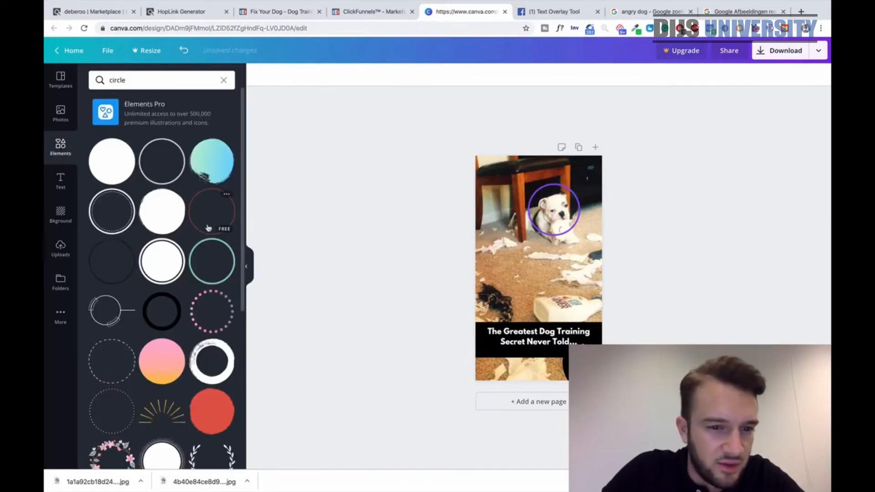
Add the thicker green circle outline and recolour it with the purple document colour
{"action": "left_click", "coordinate": [198, 263]}
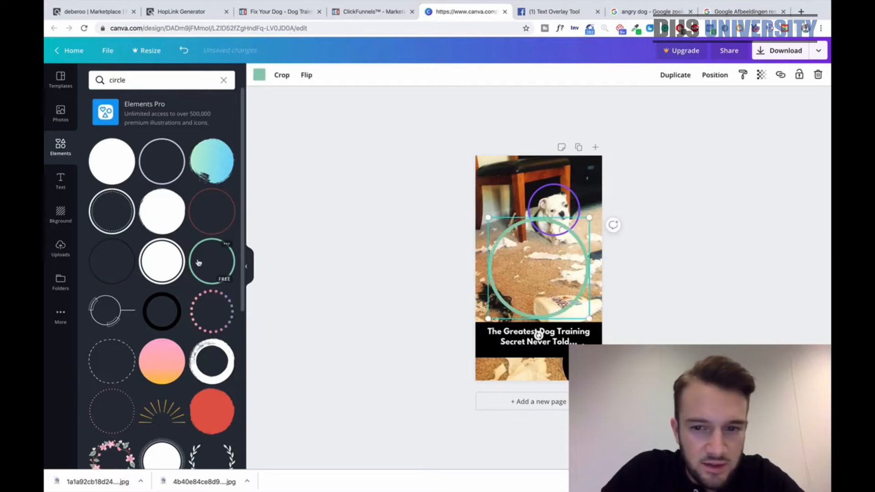
{"action": "left_click", "coordinate": [259, 75]}
{"action": "left_click", "coordinate": [174, 110]}
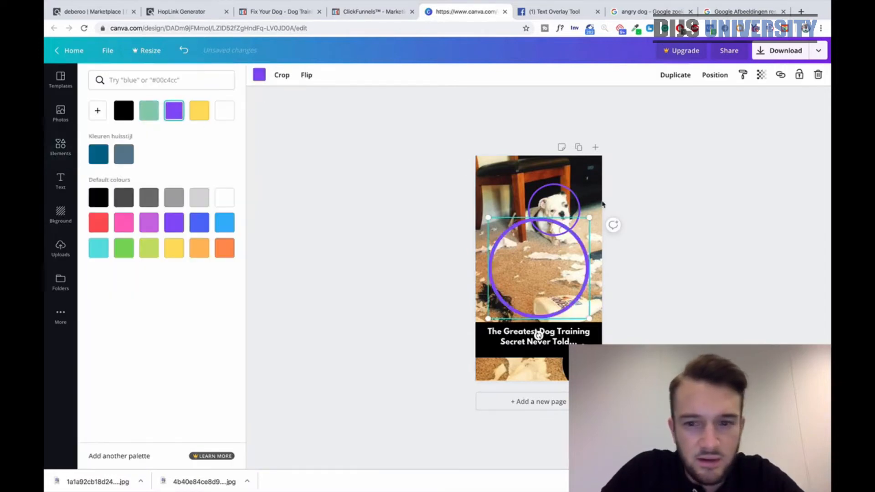
Delete the thin purple circle outline around the dog
{"action": "left_click", "coordinate": [562, 187]}
{"action": "key", "text": "Delete"}
Shrink the thick purple circle outline and position it around the white dog in the photo
{"action": "left_click", "coordinate": [494, 320]}
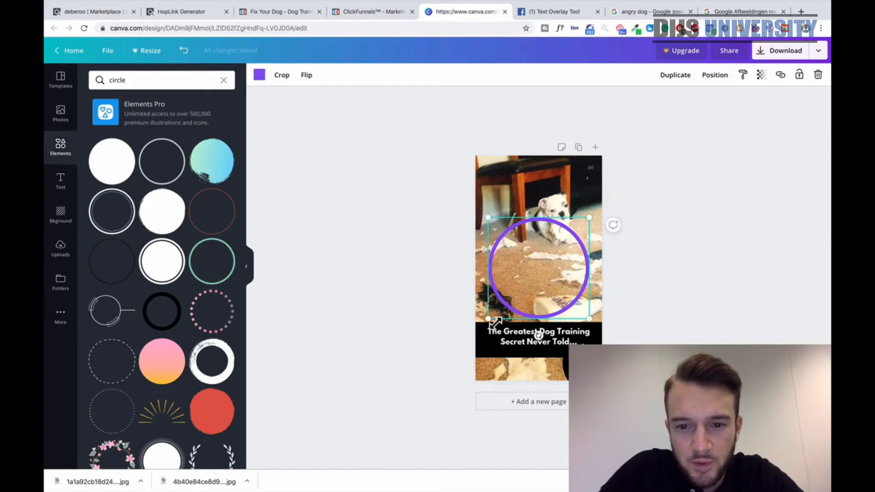
{"action": "left_click_drag", "start_coordinate": [489, 318], "coordinate": [532, 248]}
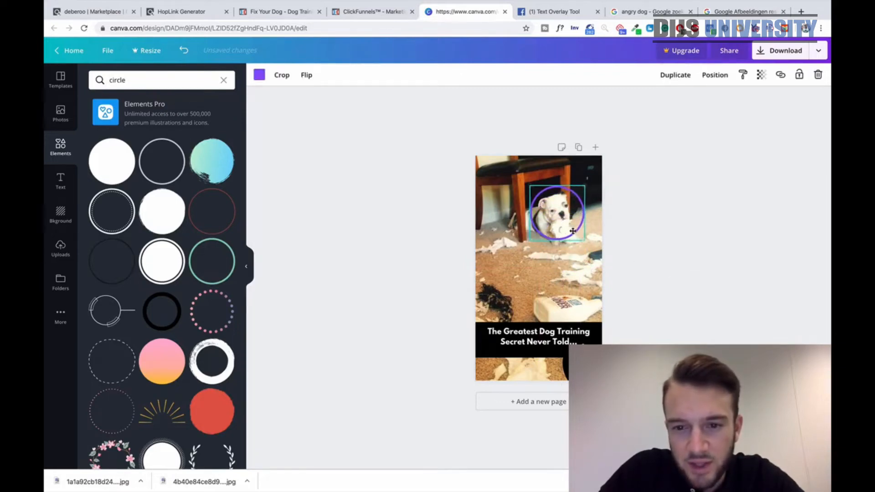
{"action": "left_click", "coordinate": [662, 262]}
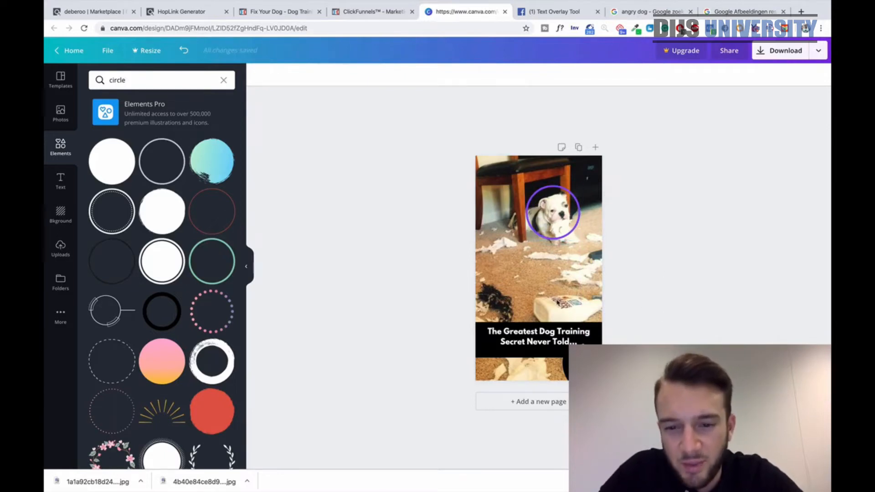
Duplicate the ad page and add the uploaded Dalmatian photo to page 2, enlarged to cover the whole page
{"action": "left_click", "coordinate": [579, 148]}
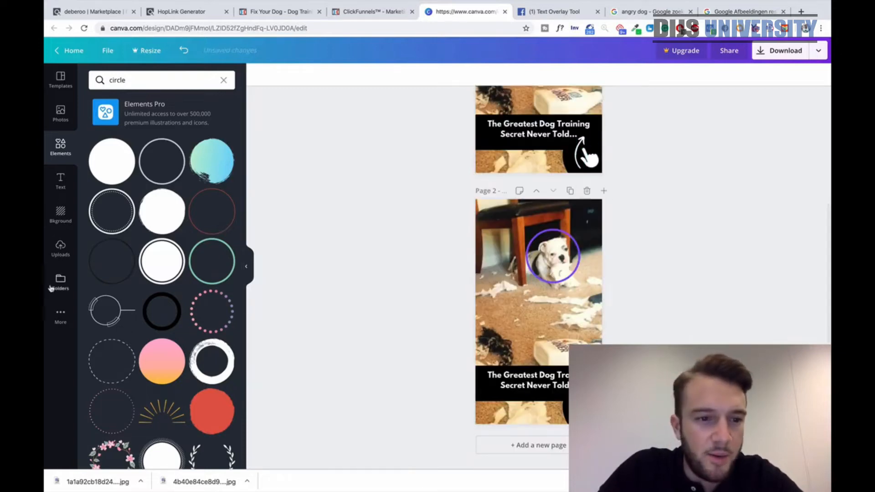
{"action": "left_click", "coordinate": [61, 249]}
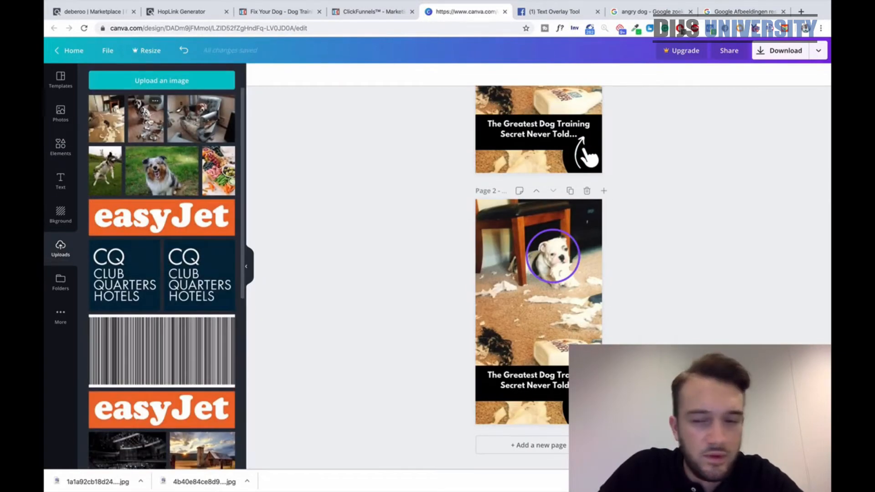
{"action": "left_click", "coordinate": [146, 119]}
{"action": "left_click_drag", "start_coordinate": [484, 240], "coordinate": [452, 199]}
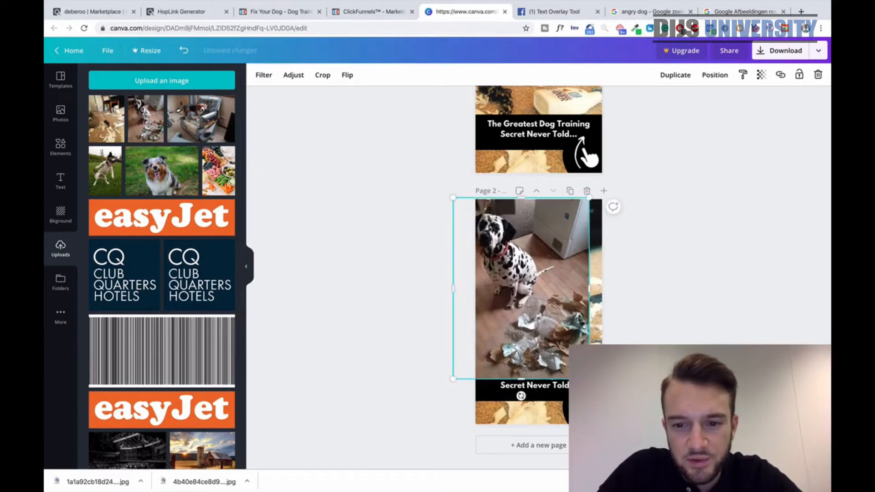
{"action": "left_click_drag", "start_coordinate": [590, 379], "coordinate": [626, 428]}
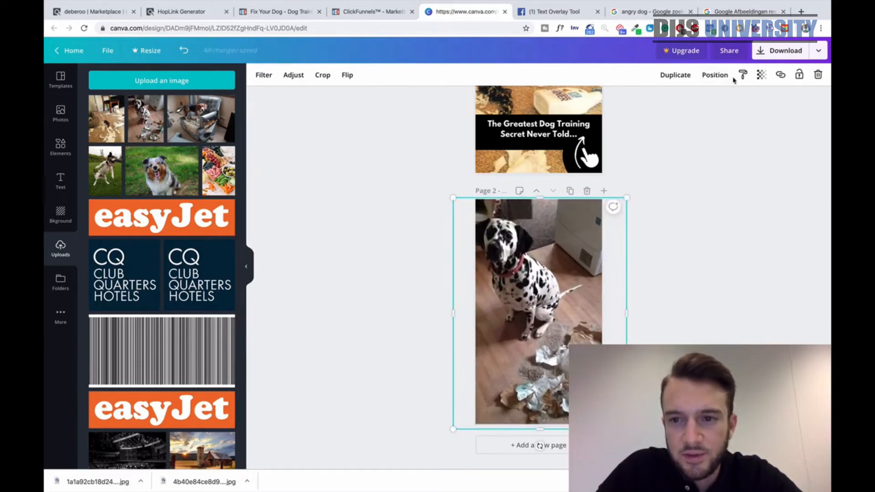
Send the Dalmatian photo on page 2 backwards behind the circle, black headline banner and text
{"action": "left_click", "coordinate": [715, 75]}
{"action": "left_click", "coordinate": [688, 104]}
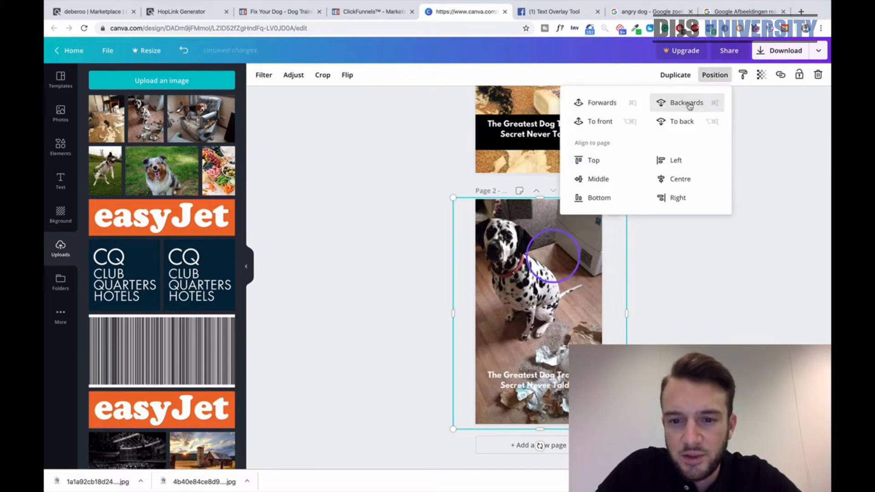
{"action": "left_click", "coordinate": [688, 104]}
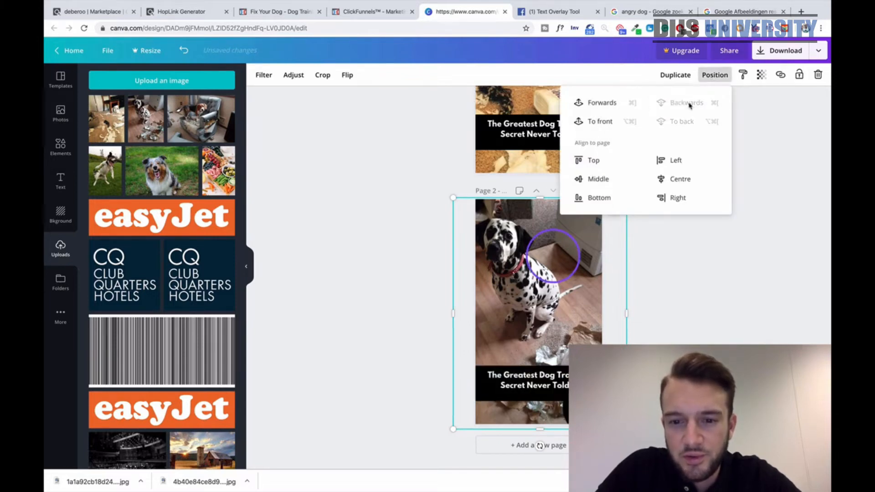
{"action": "left_click", "coordinate": [768, 258]}
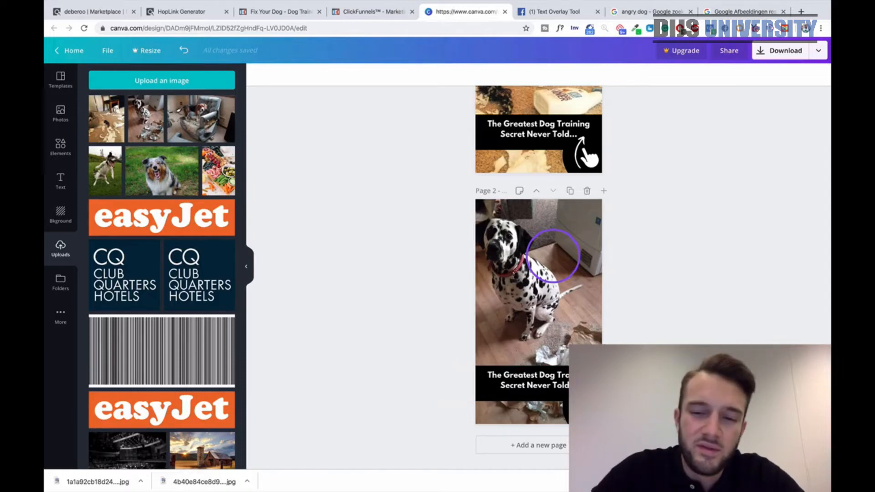
{"action": "scroll", "coordinate": [632, 308], "scroll_direction": "up", "scroll_amount": 3}
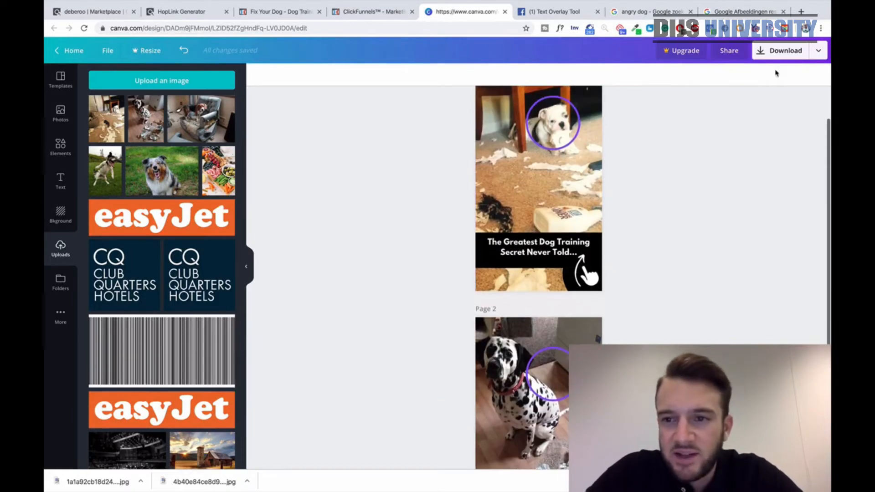
Download only page 1 of the design as a JPG and dismiss the Canva Pro offer
{"action": "left_click", "coordinate": [816, 54]}
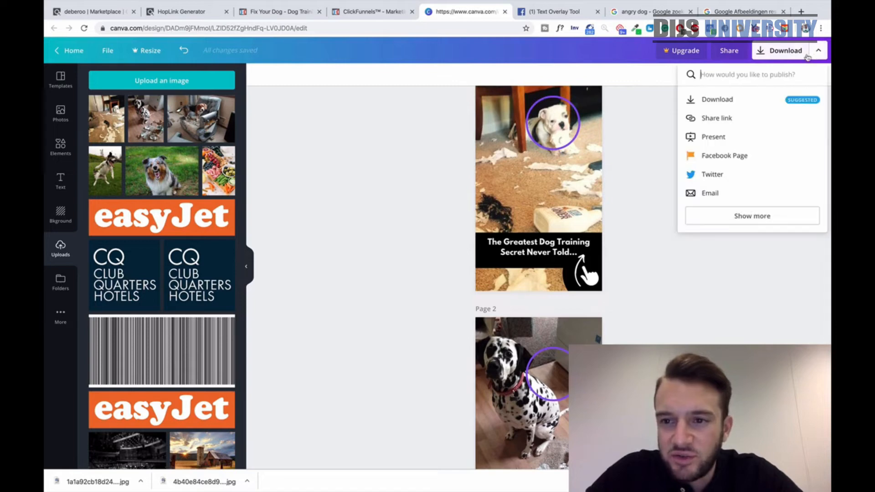
{"action": "left_click", "coordinate": [708, 101]}
{"action": "left_click", "coordinate": [719, 119]}
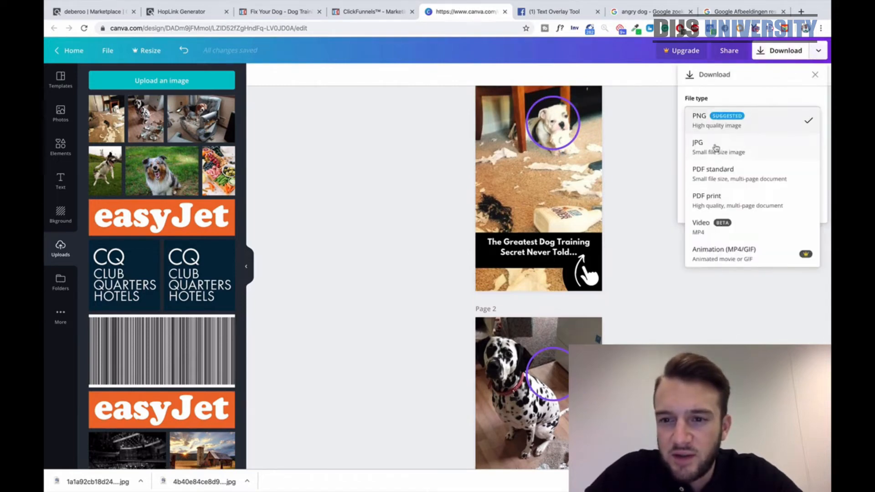
{"action": "left_click", "coordinate": [714, 145]}
{"action": "left_click", "coordinate": [771, 159]}
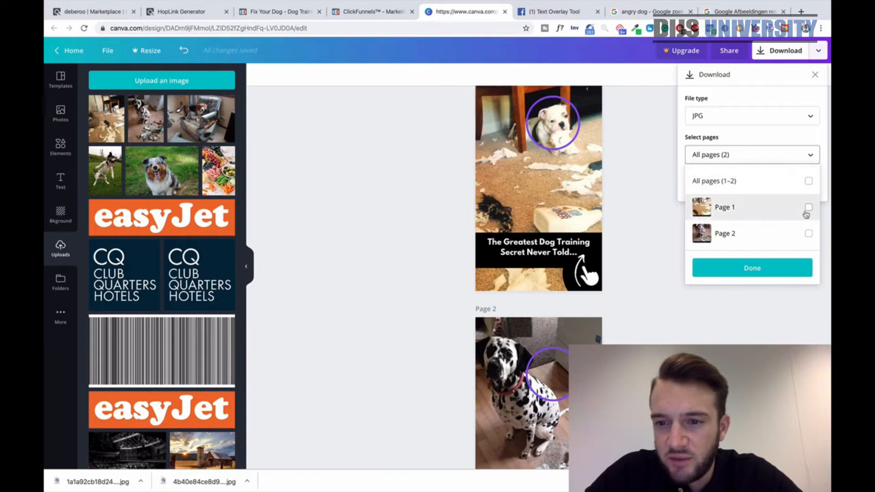
{"action": "left_click", "coordinate": [810, 209]}
{"action": "left_click", "coordinate": [776, 267]}
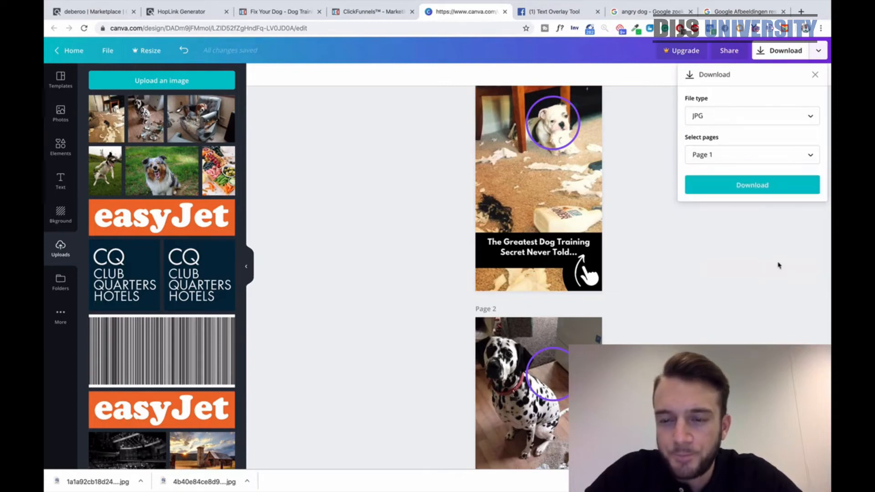
{"action": "left_click", "coordinate": [749, 192]}
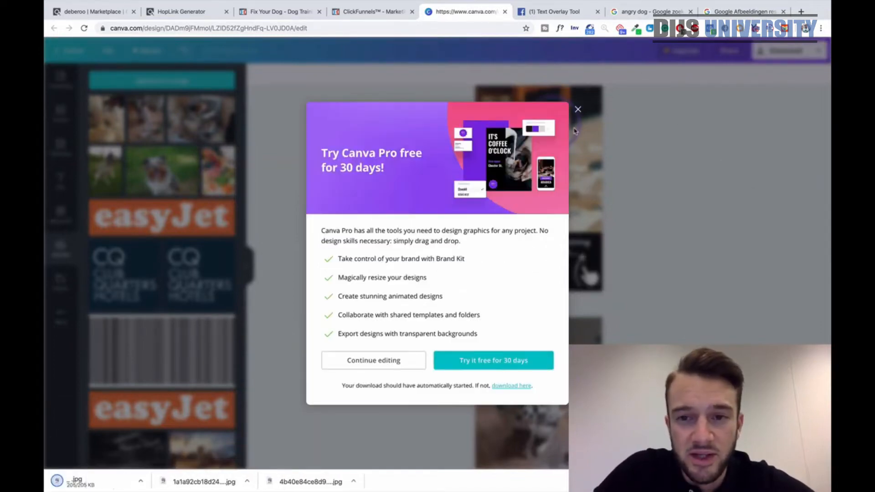
{"action": "left_click", "coordinate": [579, 111]}
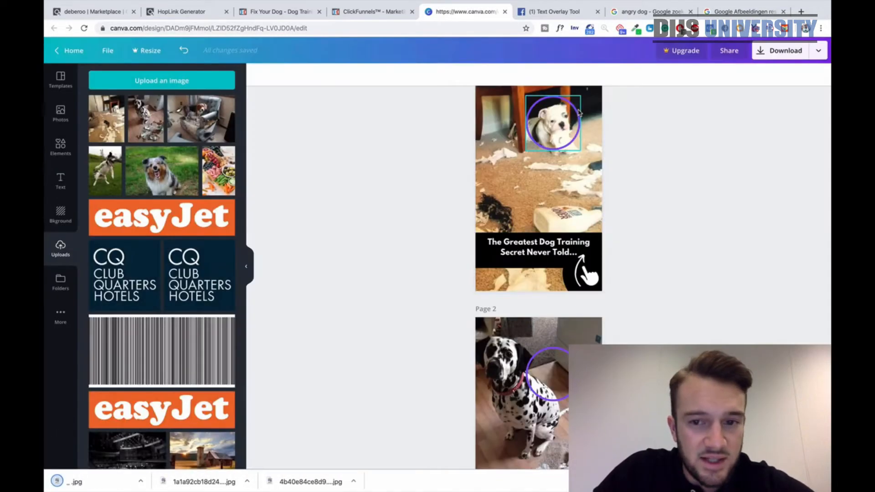
Switch to Facebook's Text Overlay Tool and upload the newly downloaded _.jpg from the Downloads folder for an image text check
{"action": "left_click", "coordinate": [574, 14]}
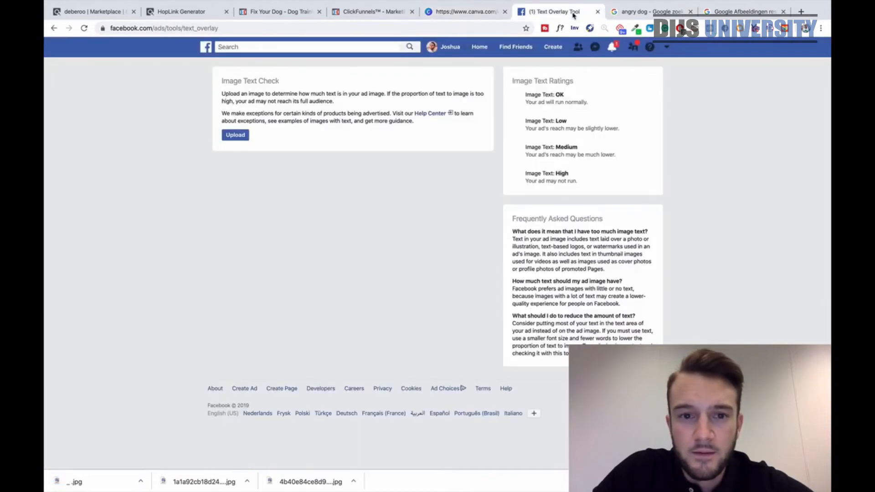
{"action": "left_click", "coordinate": [231, 135]}
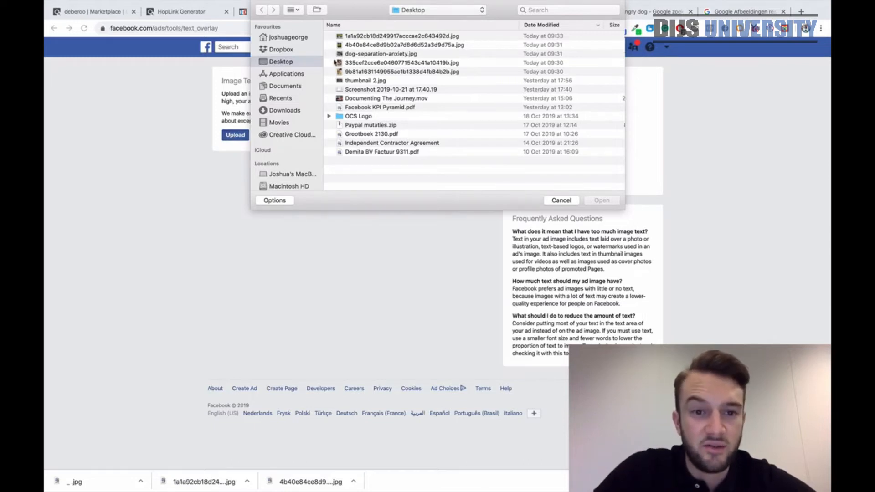
{"action": "left_click", "coordinate": [285, 110]}
{"action": "double_click", "coordinate": [351, 37]}
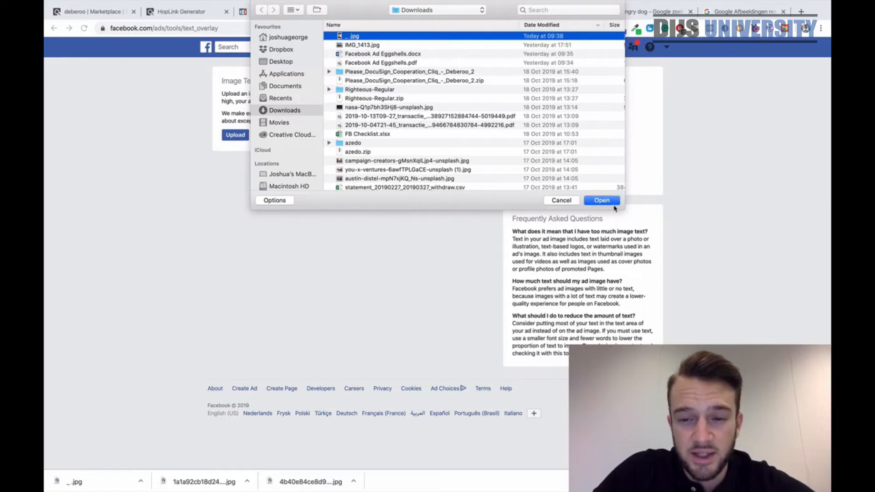
{"action": "left_click", "coordinate": [601, 200]}
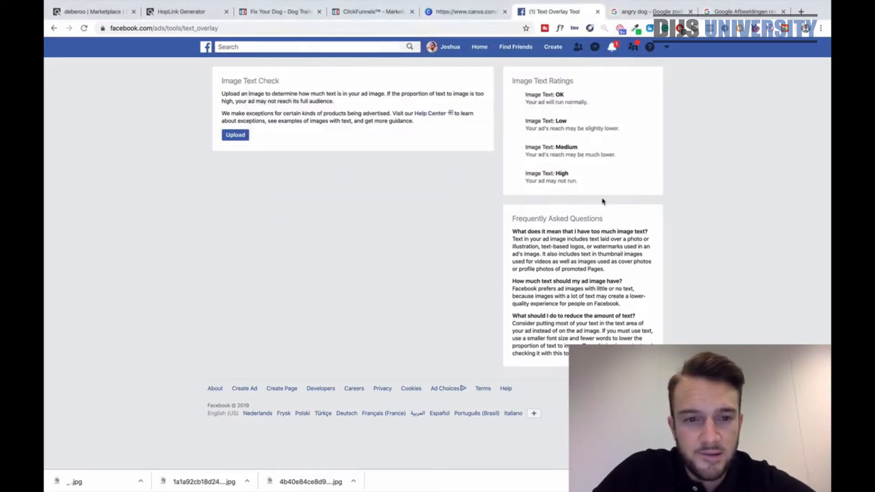
Reload the Text Overlay Tool and try uploading _.jpg again
{"action": "scroll", "coordinate": [464, 202], "scroll_direction": "left", "scroll_amount": 5}
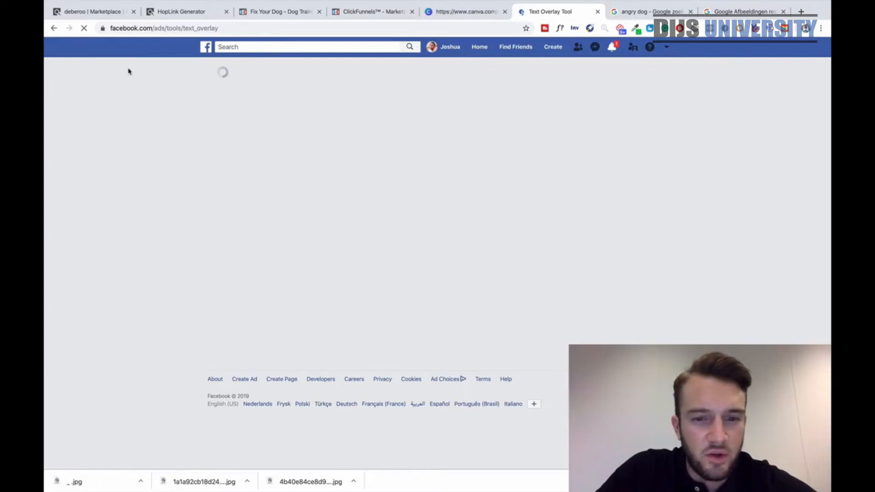
{"action": "left_click", "coordinate": [235, 135]}
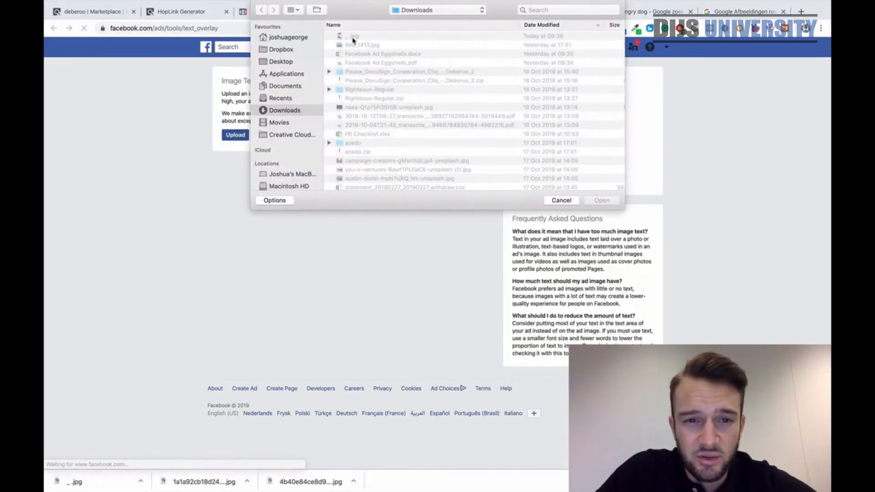
{"action": "left_click", "coordinate": [351, 36]}
{"action": "left_click", "coordinate": [602, 202]}
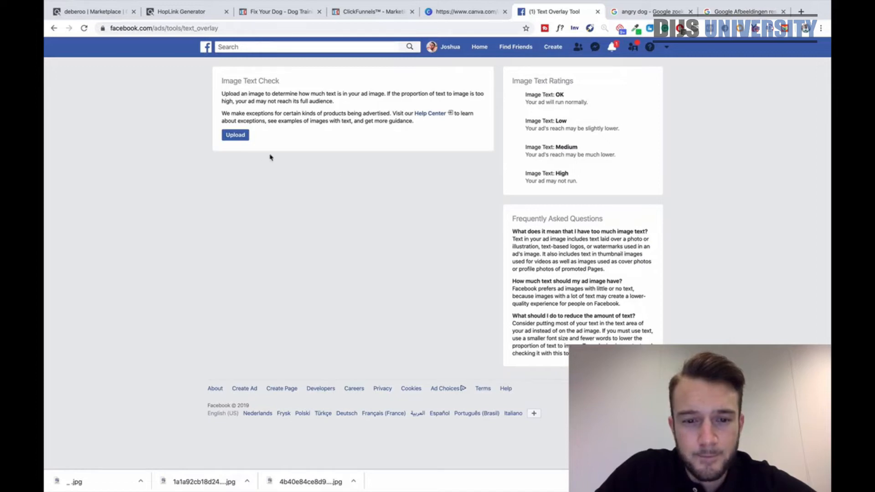
Upload _.jpg from the Downloads folder once more to check its image text rating
{"action": "left_click", "coordinate": [229, 136]}
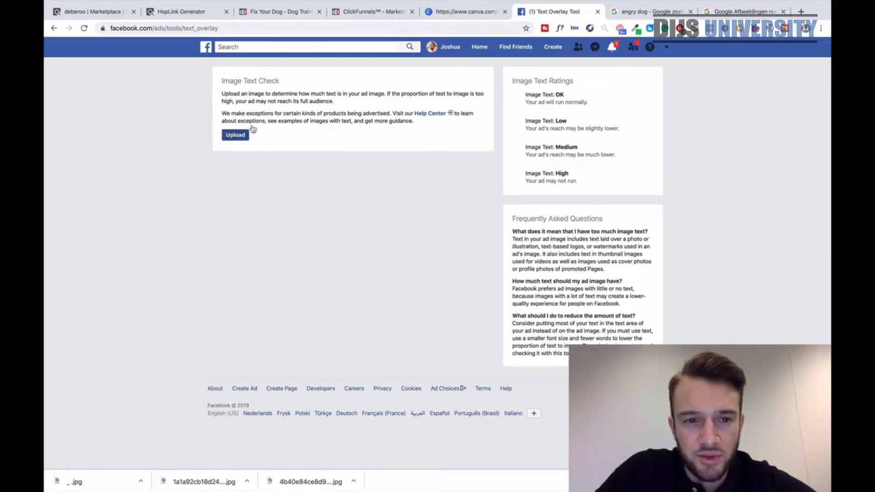
{"action": "left_click", "coordinate": [356, 37]}
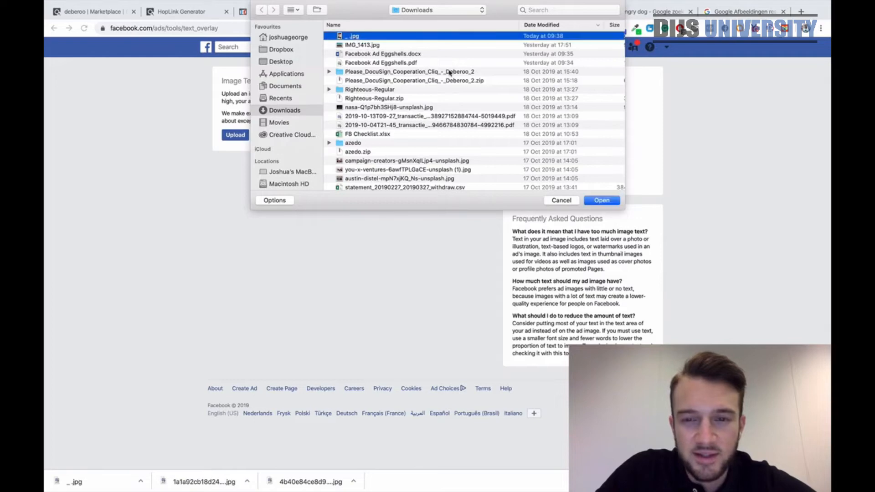
{"action": "scroll", "coordinate": [449, 72], "scroll_direction": "right", "scroll_amount": 3}
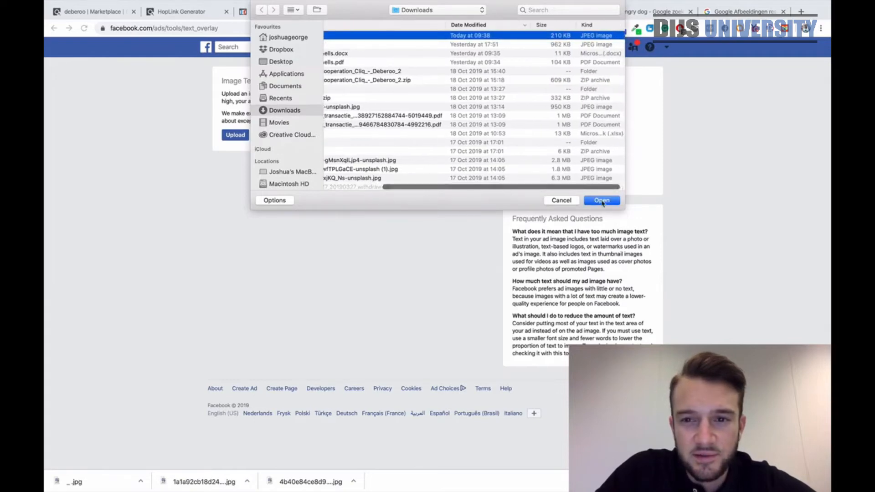
{"action": "left_click", "coordinate": [602, 201]}
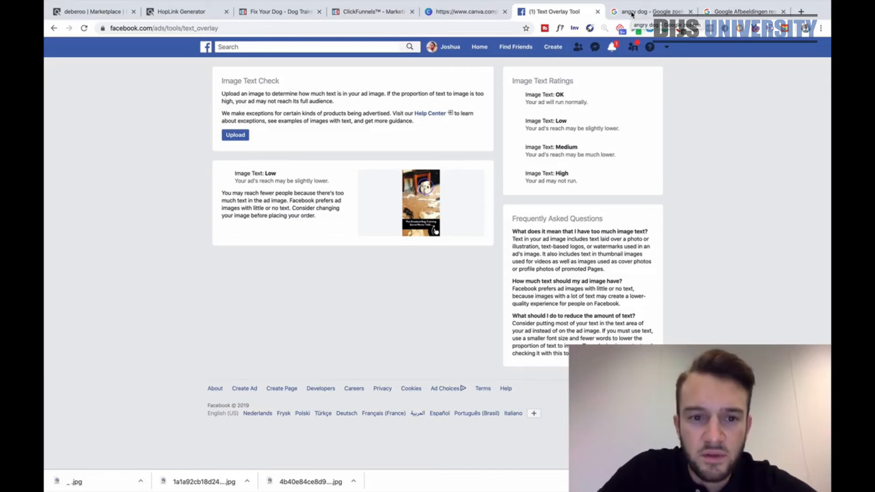
Glance through the open dog image search pages and switch back to the Canva ad design
{"action": "left_click", "coordinate": [631, 14]}
{"action": "left_click", "coordinate": [556, 12]}
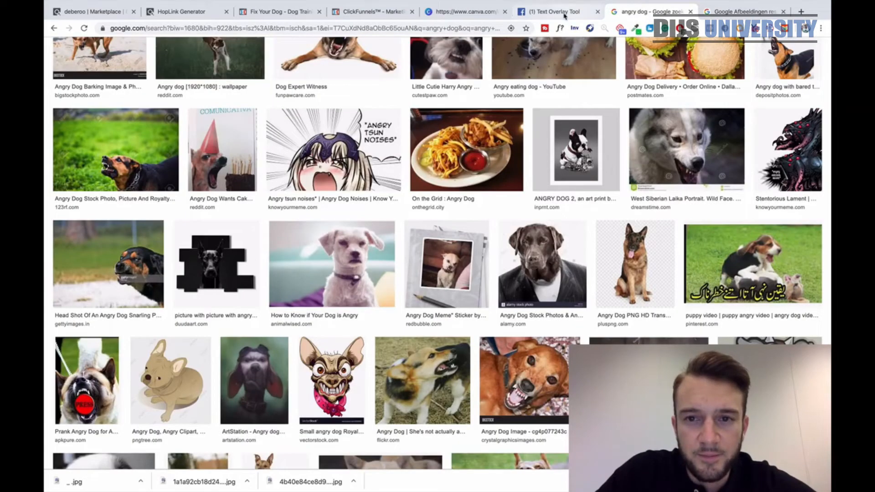
{"action": "left_click", "coordinate": [741, 17]}
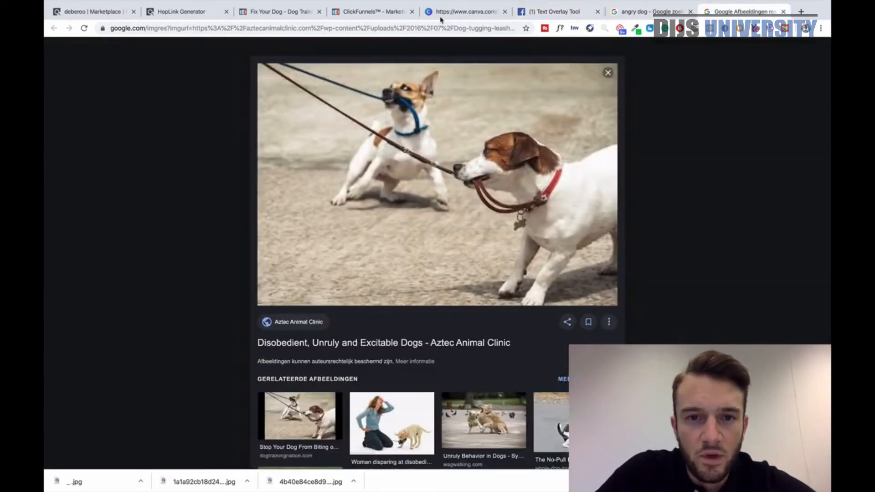
{"action": "left_click", "coordinate": [371, 12]}
{"action": "left_click", "coordinate": [483, 13]}
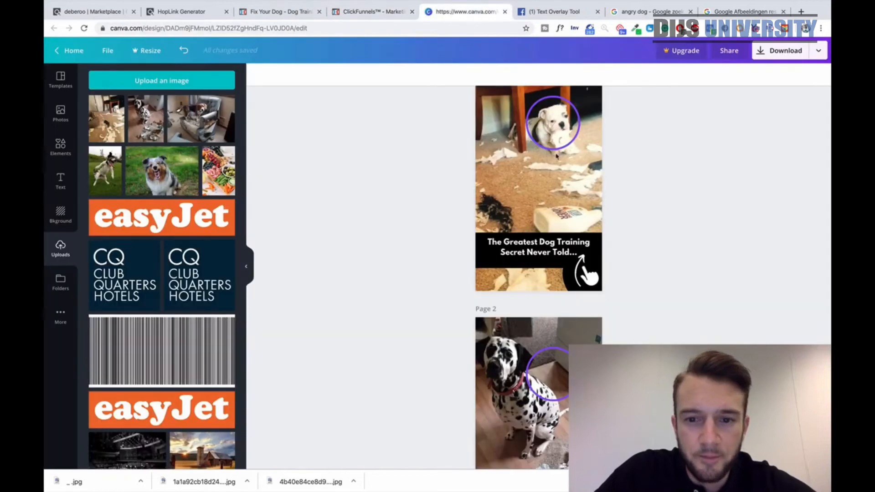
Select the headline banner and hand graphic at the foot of page 1 and undo the last changes to them
{"action": "left_click_drag", "start_coordinate": [652, 287], "coordinate": [470, 243]}
{"action": "key", "text": "super+z"}
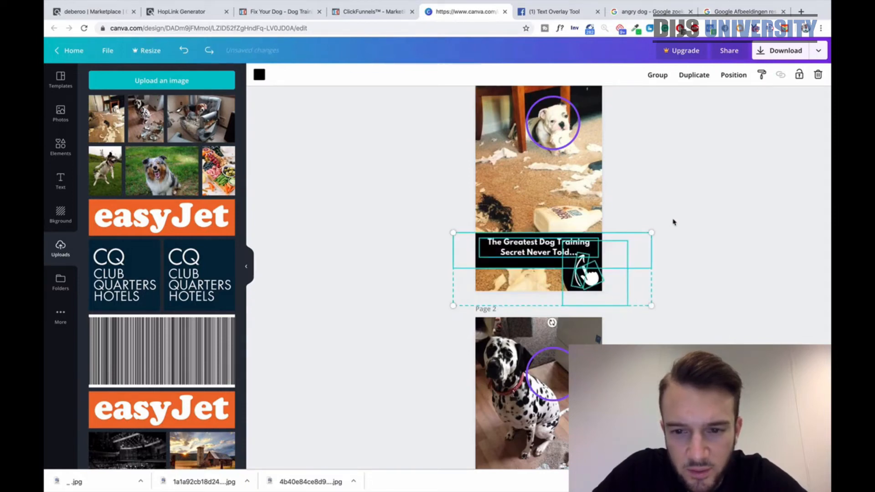
{"action": "left_click", "coordinate": [674, 222]}
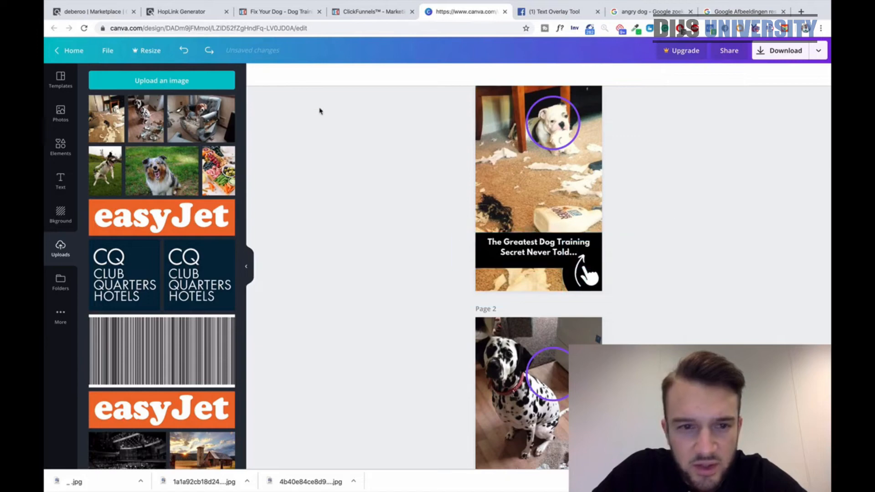
{"action": "left_click", "coordinate": [184, 52]}
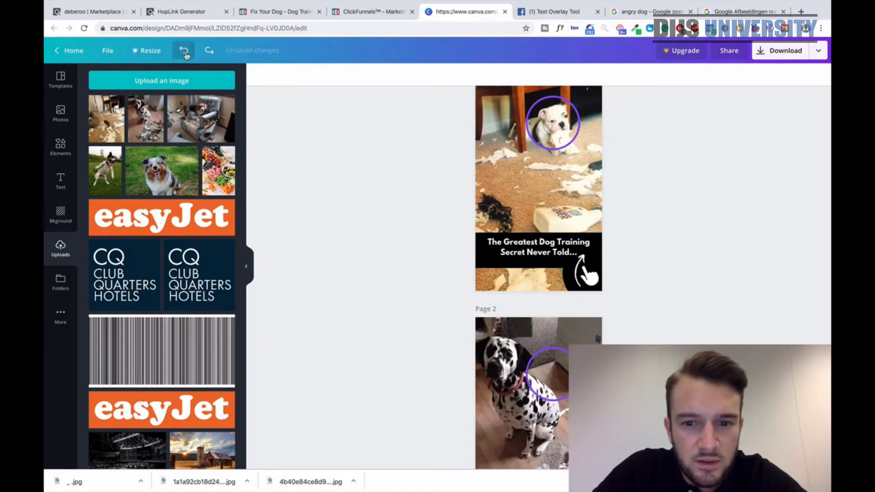
Set the font size of the headline on page 1 to 42
{"action": "left_click", "coordinate": [541, 238]}
{"action": "left_click", "coordinate": [352, 75]}
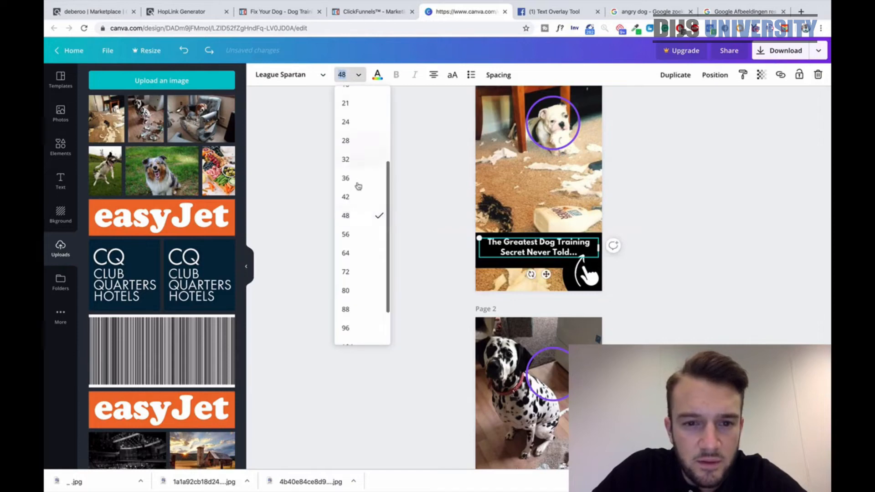
{"action": "left_click", "coordinate": [354, 196]}
{"action": "left_click", "coordinate": [694, 215]}
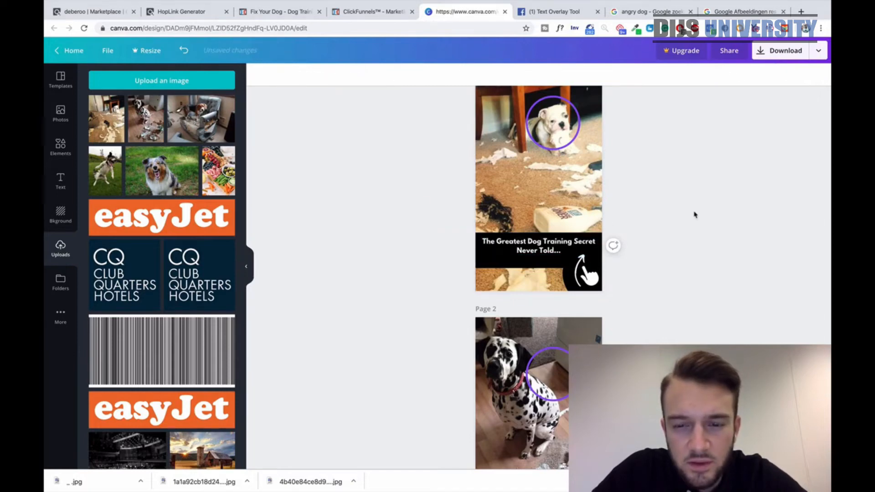
{"action": "key", "text": "ctrl+v"}
Set the font size of the headline on page 2 to 42 as well
{"action": "scroll", "coordinate": [645, 244], "scroll_direction": "down", "scroll_amount": 3}
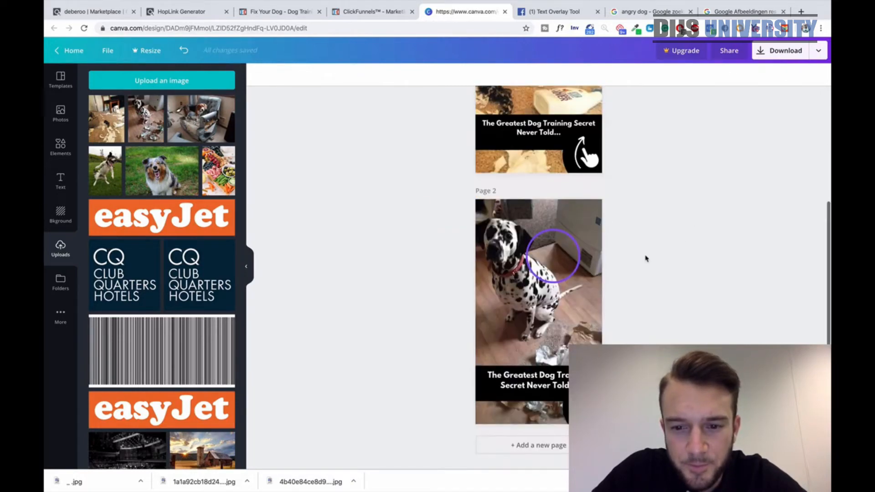
{"action": "left_click", "coordinate": [554, 373]}
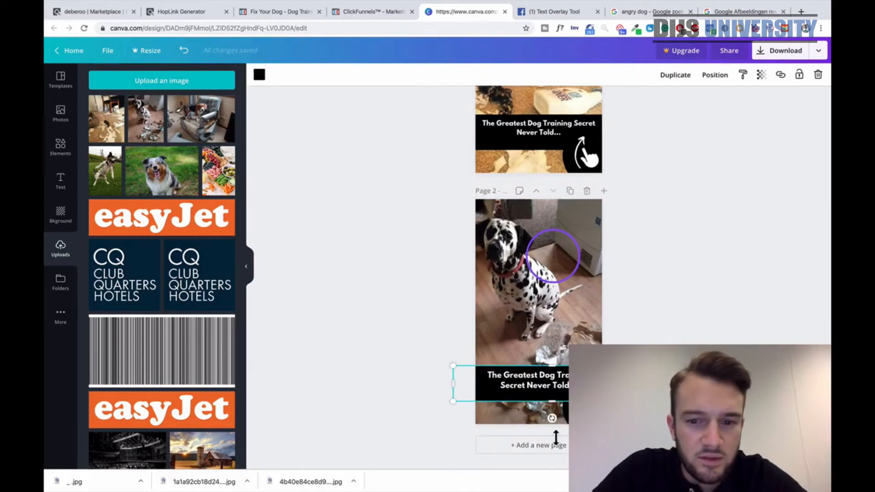
{"action": "left_click", "coordinate": [528, 380]}
{"action": "left_click", "coordinate": [346, 74]}
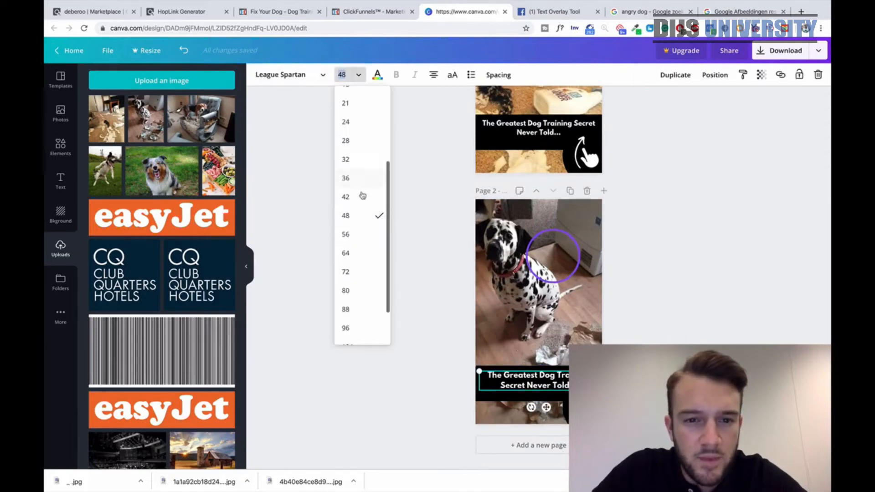
{"action": "left_click", "coordinate": [363, 196]}
{"action": "left_click", "coordinate": [640, 272]}
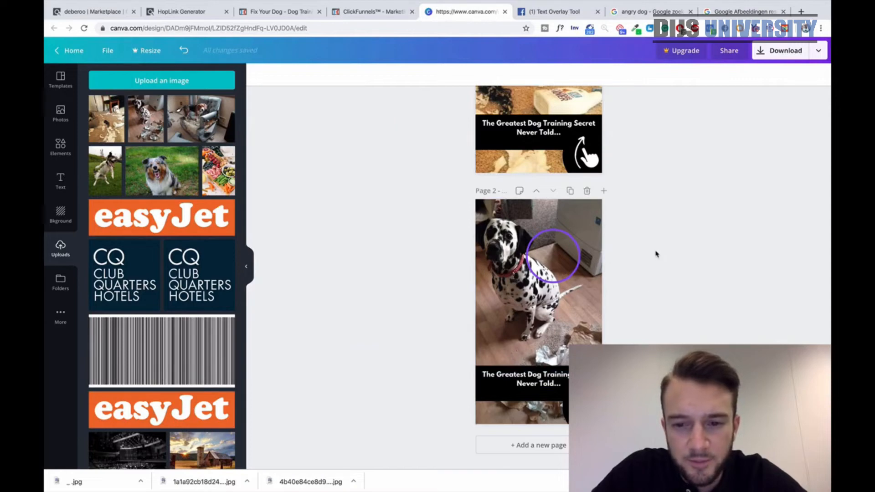
Move the circle on page 2 onto the Dalmatian's head and recolour it from the document palette to yellow
{"action": "left_click_drag", "start_coordinate": [559, 252], "coordinate": [509, 234]}
{"action": "left_click", "coordinate": [260, 75]}
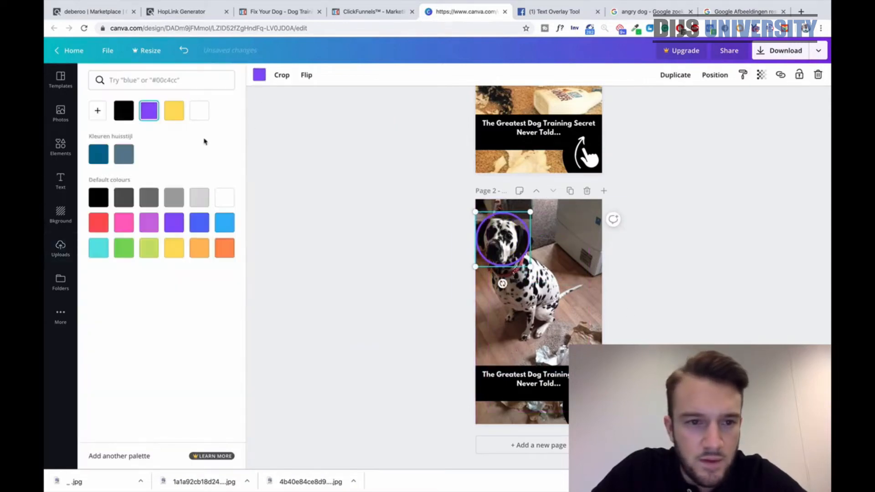
{"action": "left_click", "coordinate": [169, 115]}
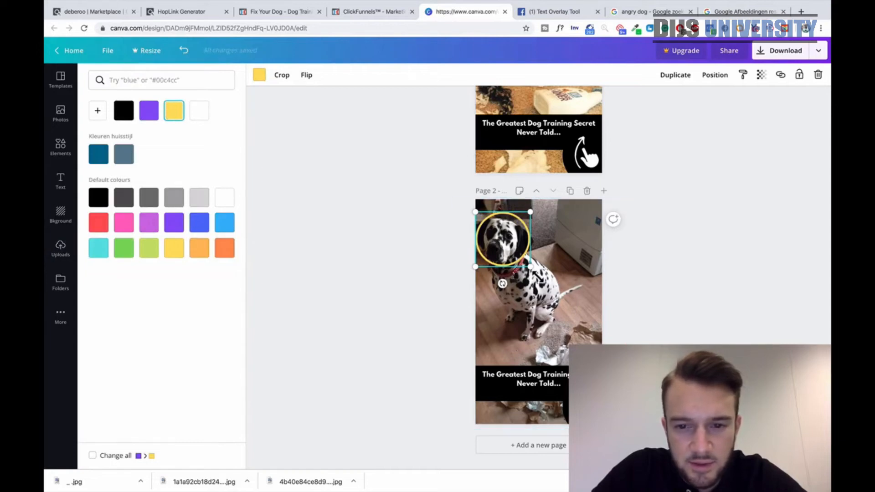
Enlarge the yellow circle on page 2 and shift it slightly so it frames the Dalmatian's whole head
{"action": "left_click_drag", "start_coordinate": [546, 281], "coordinate": [545, 280]}
{"action": "left_click", "coordinate": [535, 247]}
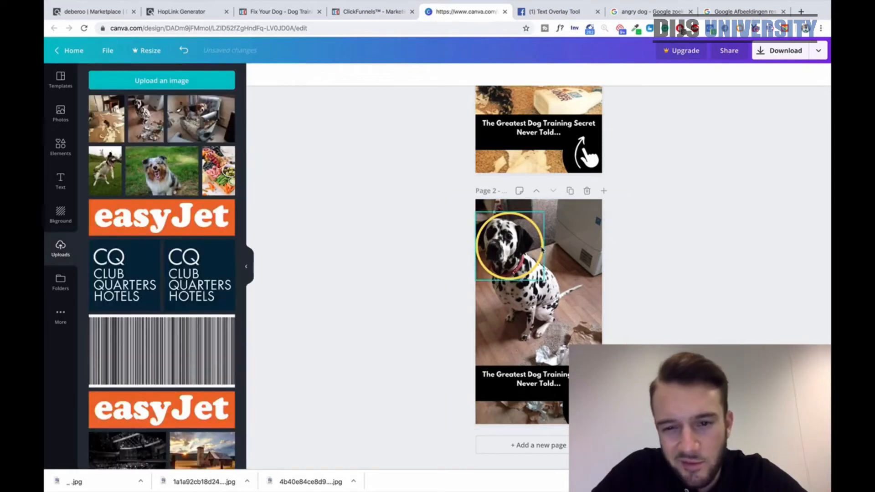
{"action": "left_click", "coordinate": [646, 290]}
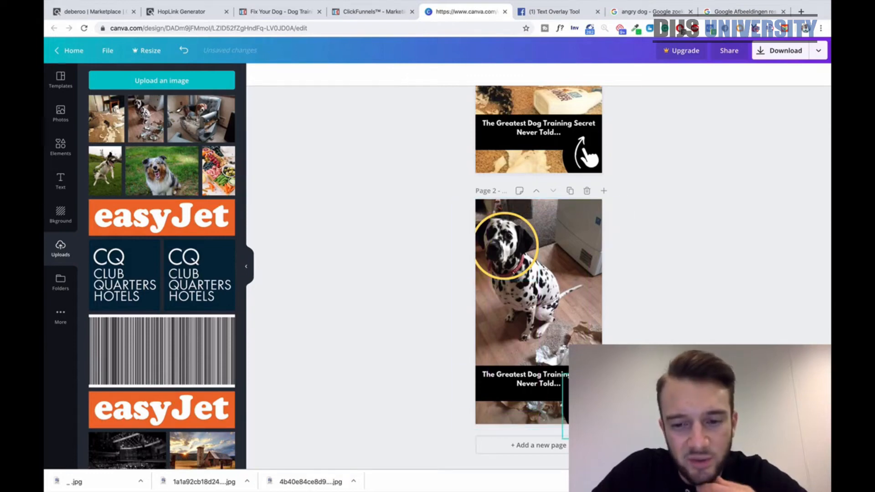
Reduce the height of the black headline banner on page 2 to fit the text, and duplicate the page
{"action": "left_click", "coordinate": [539, 395]}
{"action": "left_click_drag", "start_coordinate": [557, 404], "coordinate": [557, 396]}
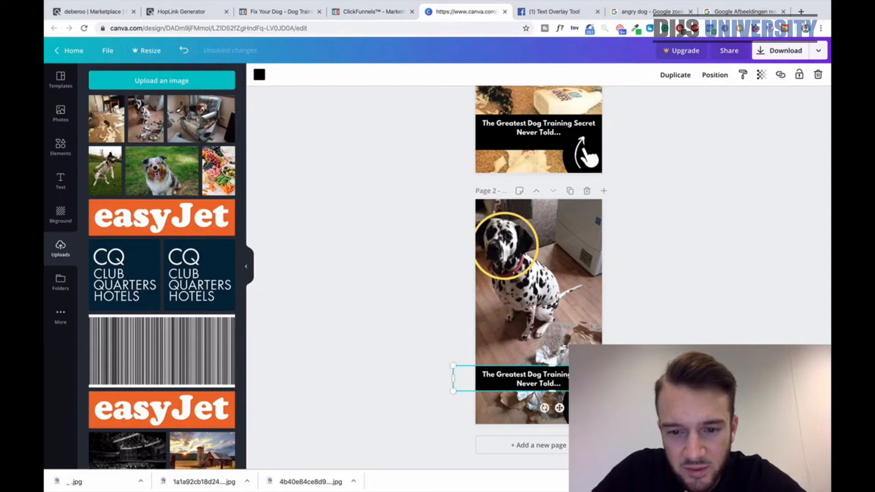
{"action": "key", "text": "Escape"}
{"action": "left_click", "coordinate": [569, 191]}
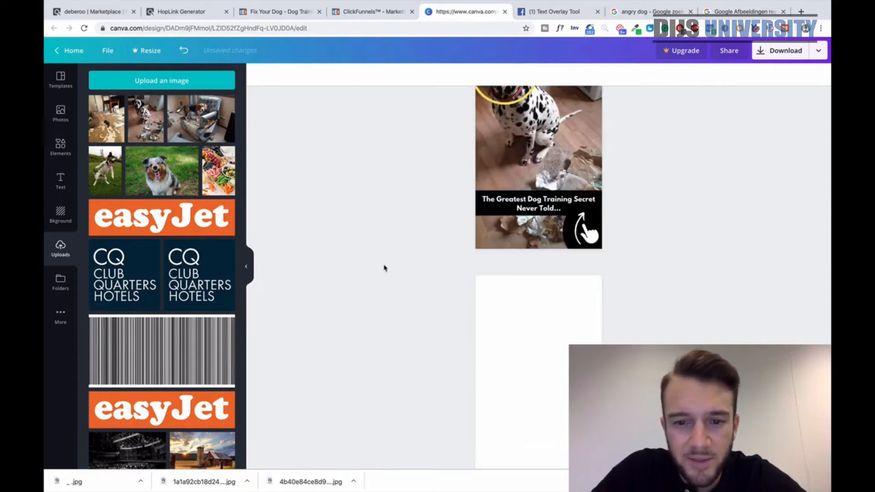
Try the uploaded snarling dog photo enlarged over the whole of page 3, and delete it
{"action": "left_click", "coordinate": [566, 310]}
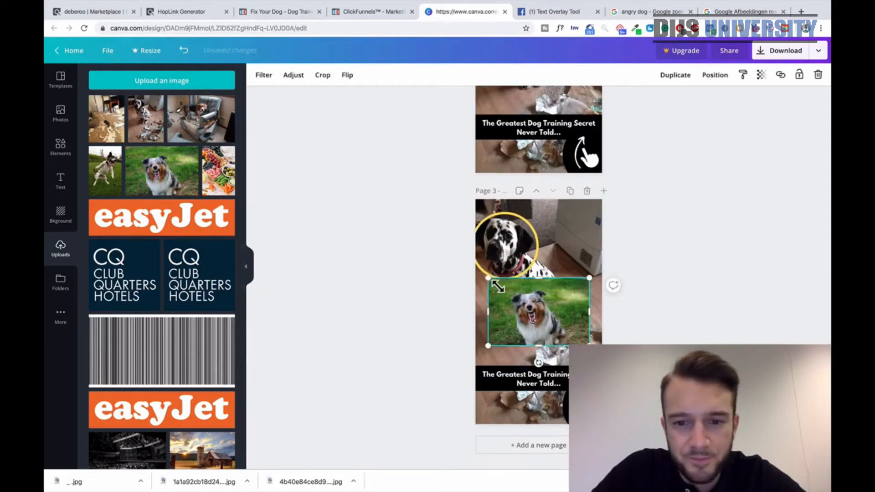
{"action": "left_click_drag", "start_coordinate": [495, 284], "coordinate": [391, 190]}
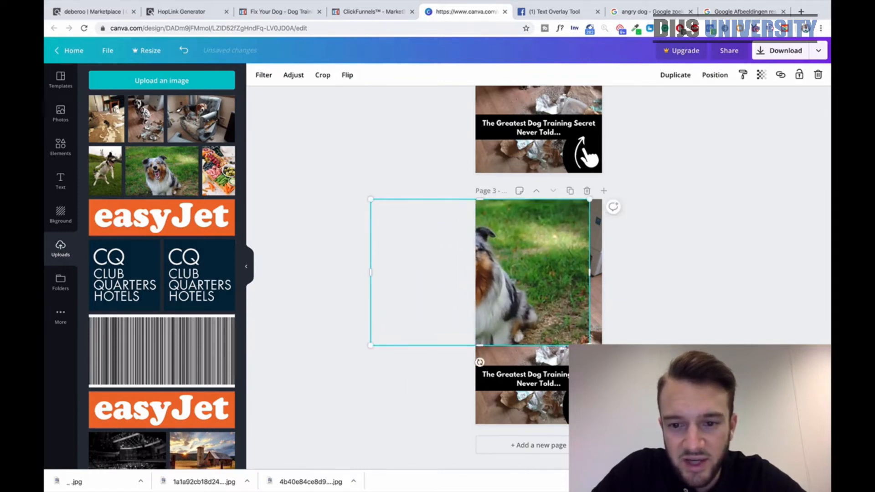
{"action": "left_click_drag", "start_coordinate": [590, 345], "coordinate": [707, 423]}
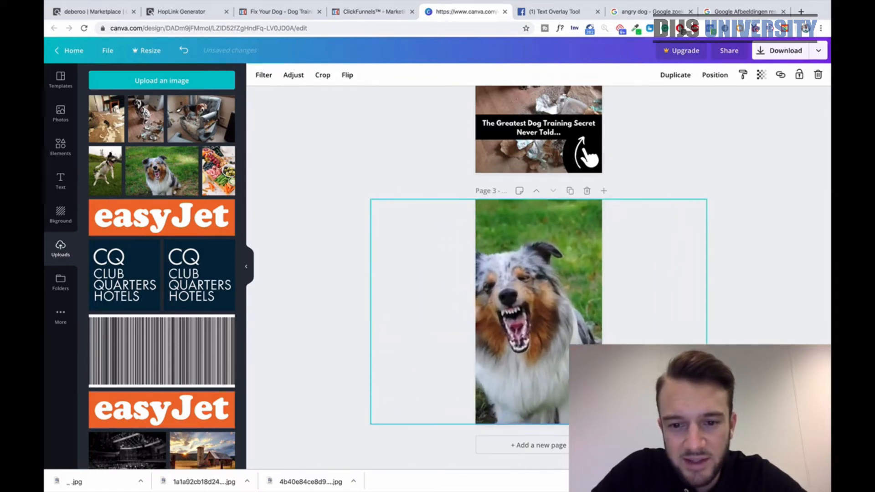
{"action": "key", "text": "Delete"}
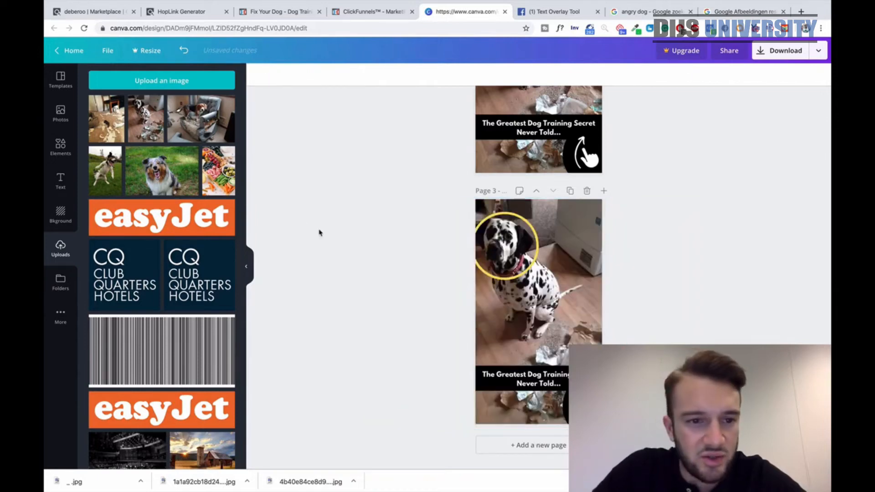
Add the uploaded jumping dog photo to page 3 and enlarge it until it covers the whole page
{"action": "left_click", "coordinate": [109, 153]}
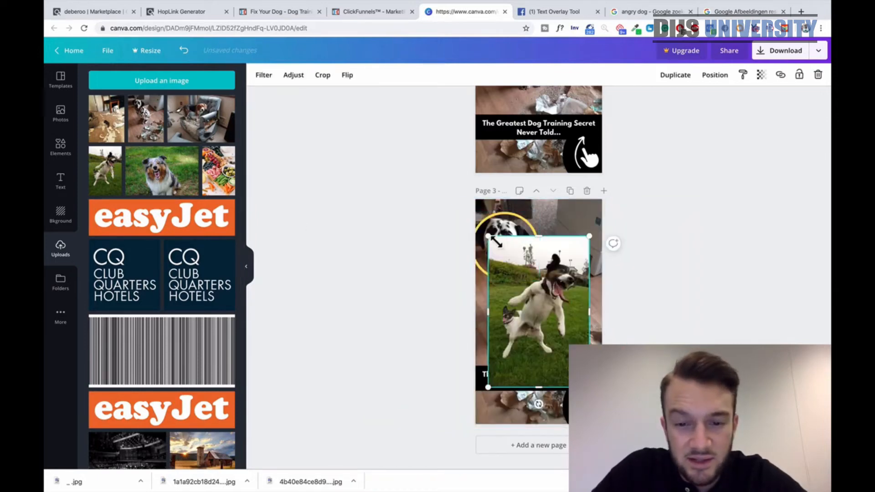
{"action": "left_click_drag", "start_coordinate": [496, 243], "coordinate": [454, 215]}
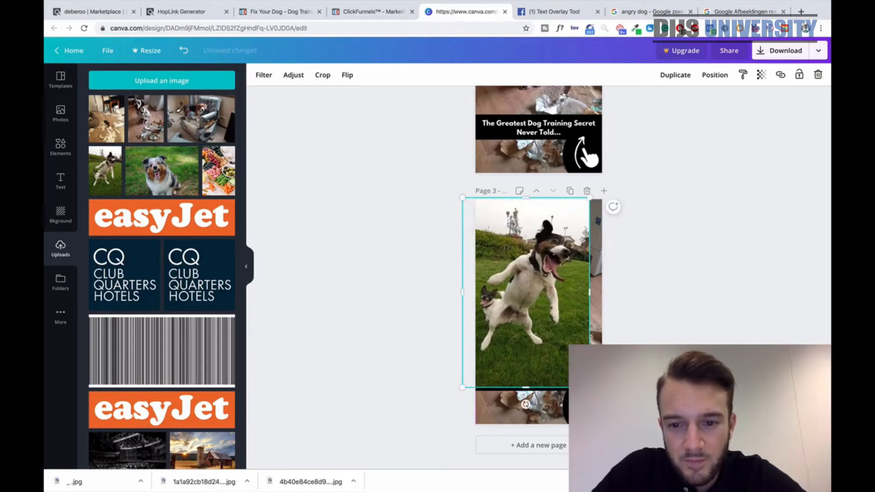
{"action": "left_click_drag", "start_coordinate": [590, 388], "coordinate": [614, 424]}
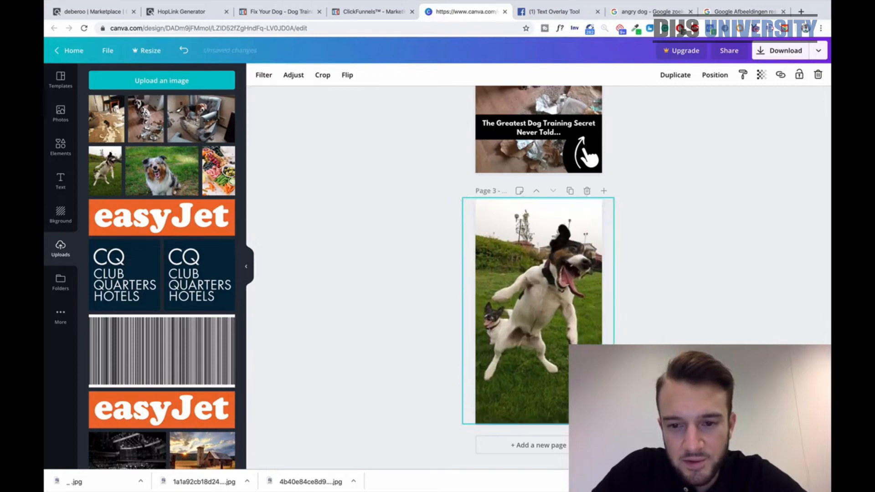
Layer the jumping dog photo behind the circle, banner and headline on page 3, and remove the Dalmatian photo
{"action": "left_click", "coordinate": [715, 76]}
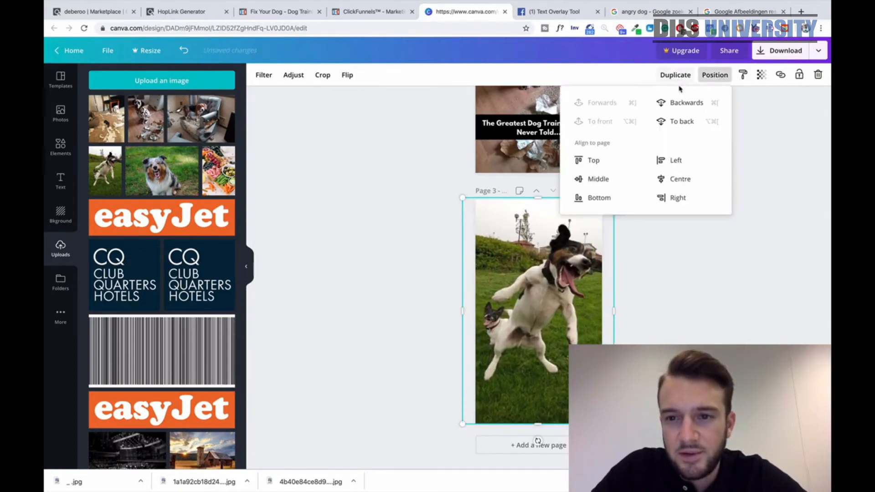
{"action": "left_click", "coordinate": [683, 104]}
{"action": "left_click", "coordinate": [681, 104]}
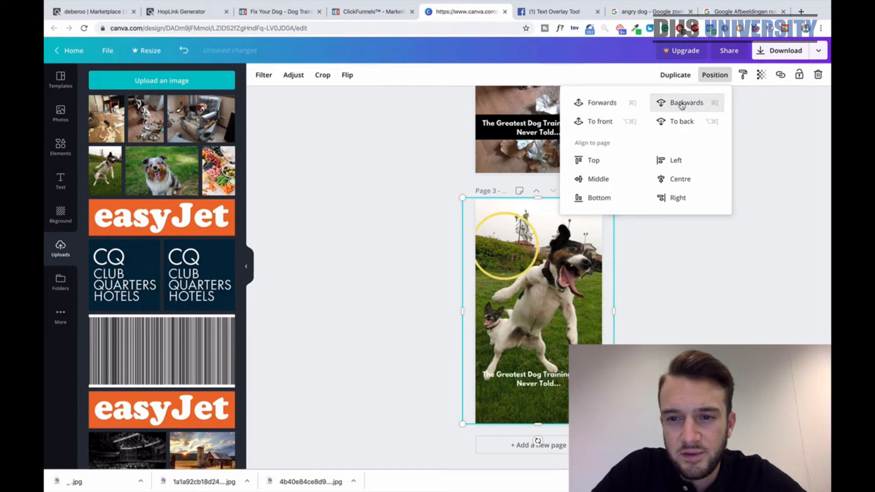
{"action": "left_click", "coordinate": [684, 119]}
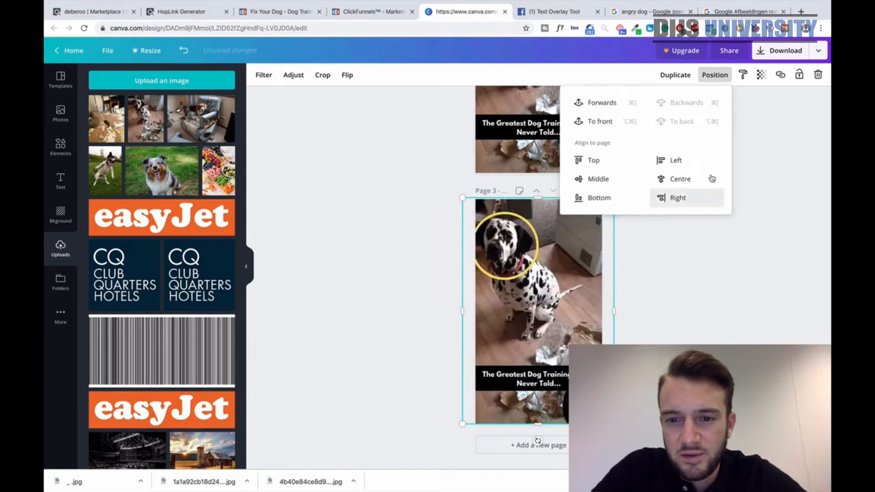
{"action": "left_click", "coordinate": [618, 104]}
{"action": "left_click", "coordinate": [723, 235]}
{"action": "key", "text": "BackSpace"}
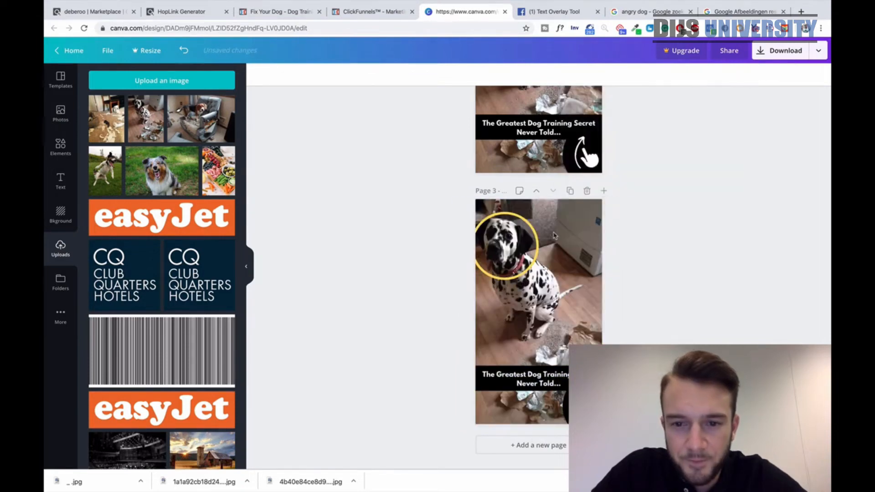
{"action": "left_click", "coordinate": [545, 337]}
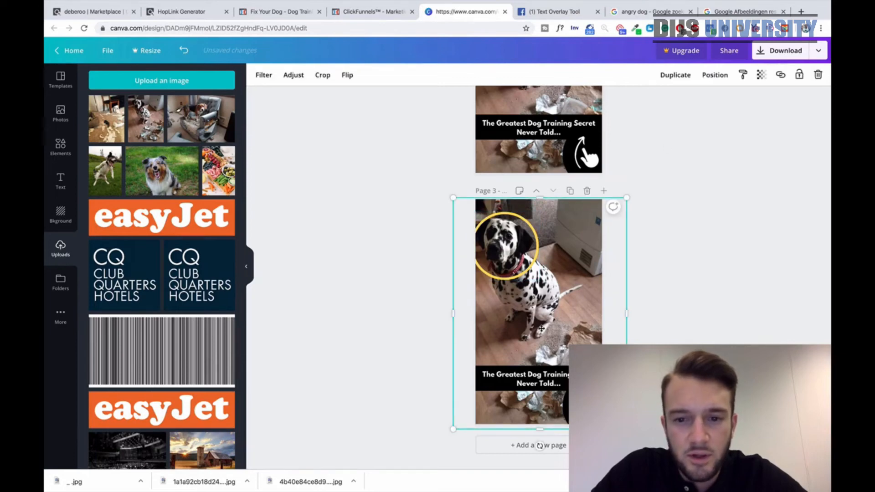
{"action": "key", "text": "super+z"}
Move the yellow circle on page 3 onto the small dog in the background and shrink it around its head
{"action": "left_click_drag", "start_coordinate": [497, 245], "coordinate": [501, 317]}
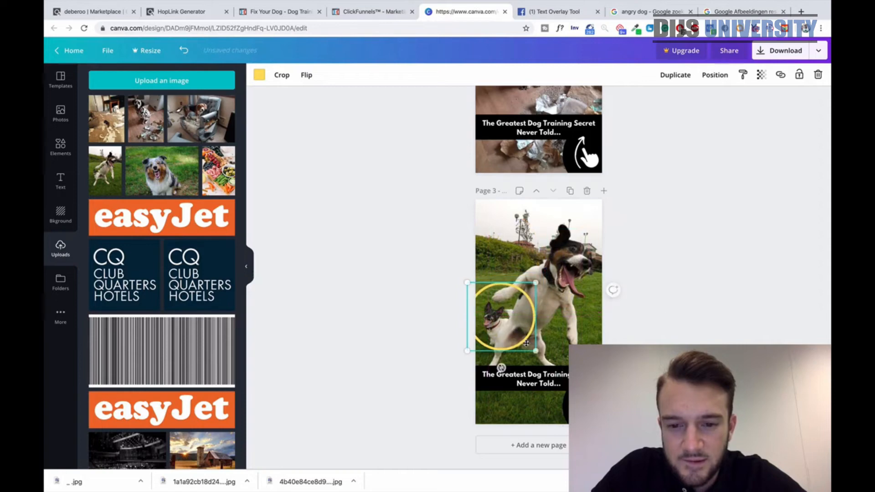
{"action": "left_click_drag", "start_coordinate": [540, 356], "coordinate": [520, 340]}
{"action": "key", "text": "Escape"}
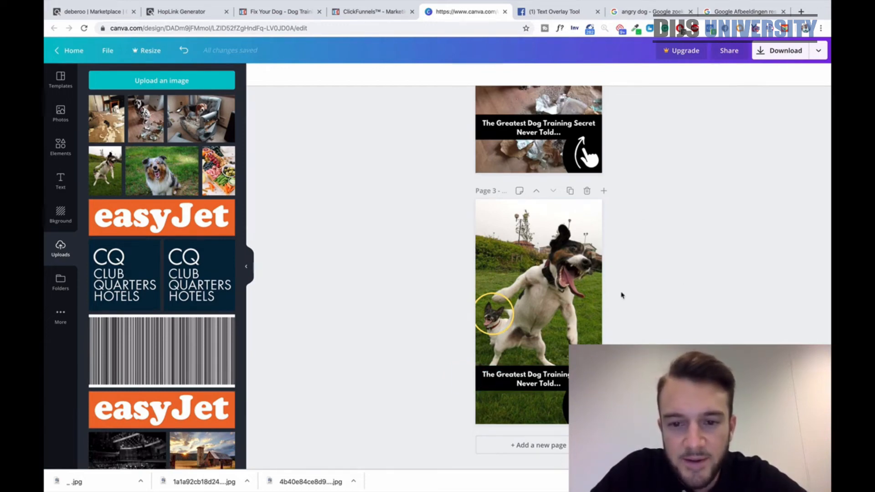
Recolour the headline banner on page 3, trying yellow first and settling on the default red
{"action": "left_click", "coordinate": [588, 379]}
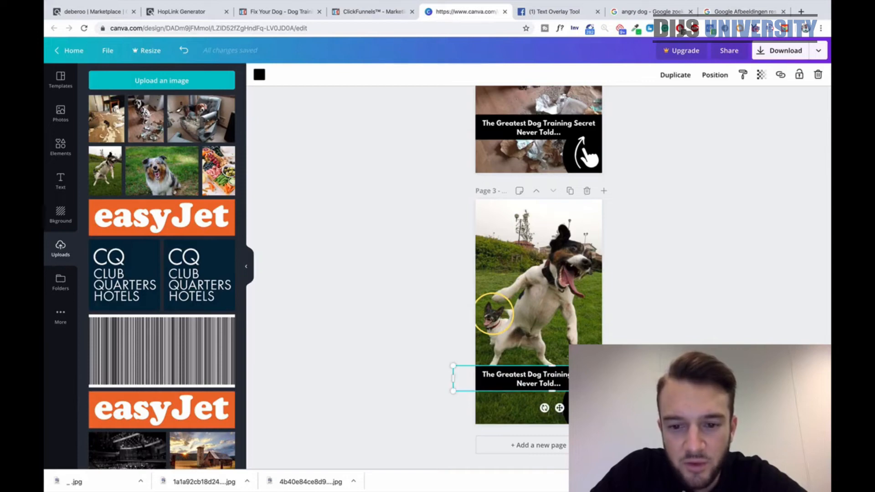
{"action": "left_click", "coordinate": [258, 75]}
{"action": "left_click", "coordinate": [174, 112]}
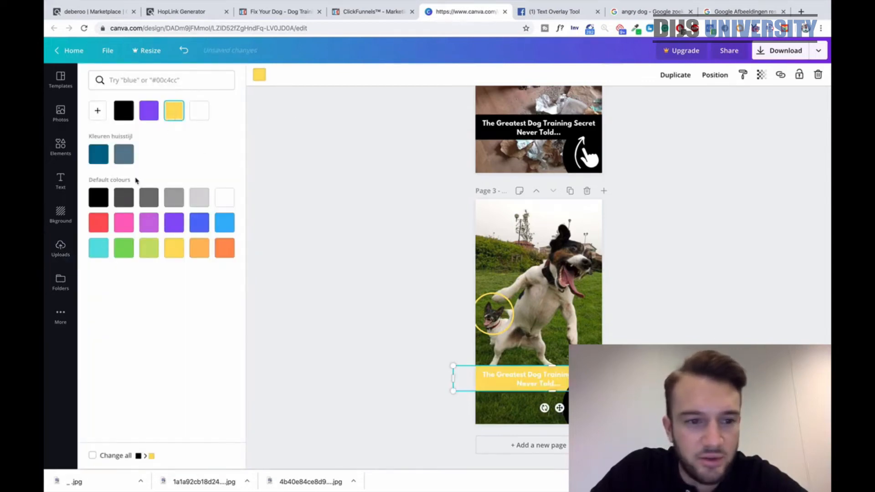
{"action": "left_click", "coordinate": [99, 222]}
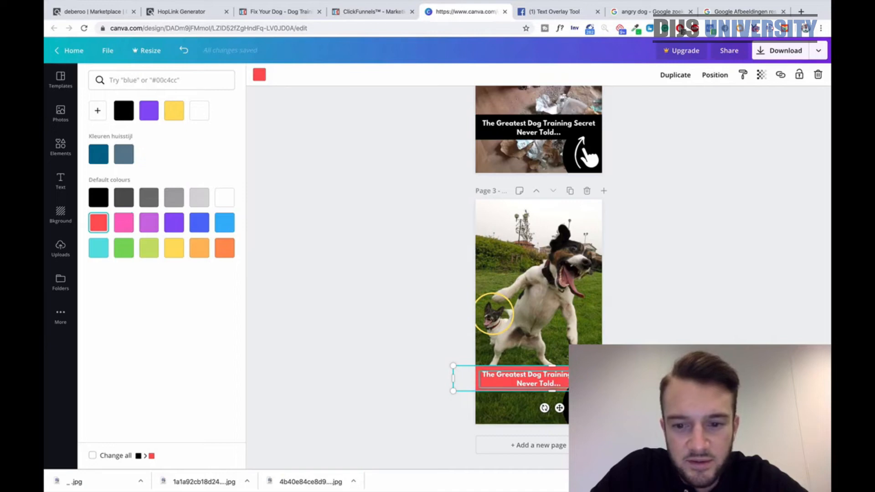
Recolour the black circle of the hand graphic on page 3 to the same default red
{"action": "left_click", "coordinate": [547, 379]}
{"action": "left_click", "coordinate": [586, 406]}
{"action": "left_click", "coordinate": [565, 394]}
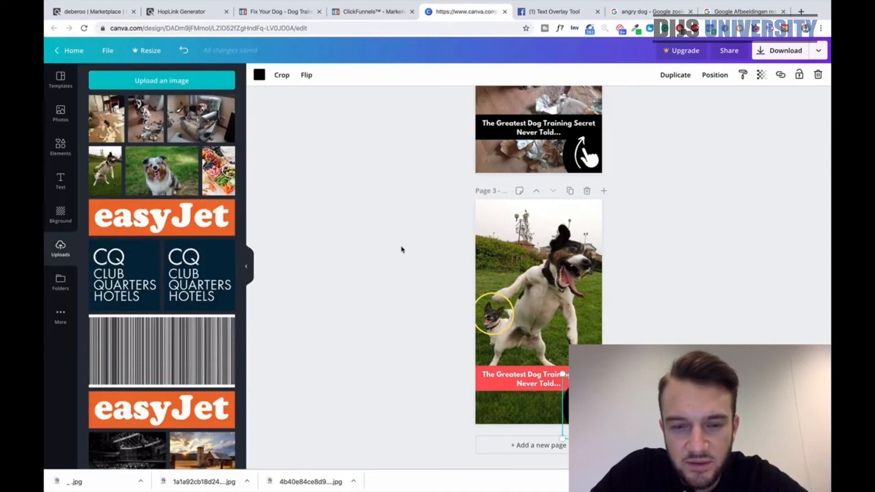
{"action": "left_click", "coordinate": [258, 76]}
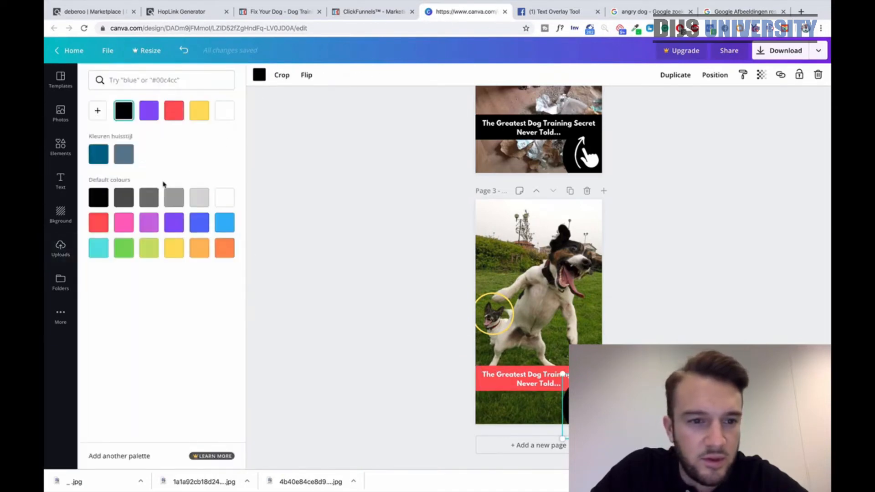
{"action": "left_click", "coordinate": [99, 222]}
{"action": "left_click", "coordinate": [370, 219]}
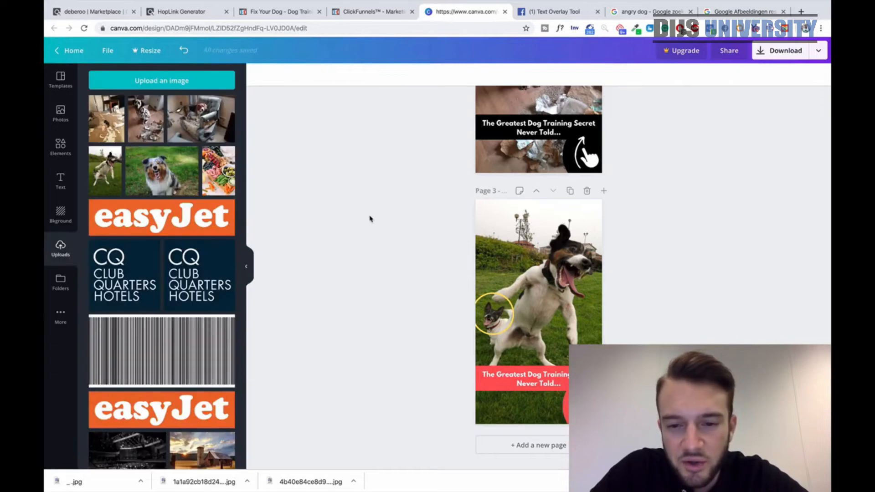
{"action": "scroll", "coordinate": [370, 219], "scroll_direction": "up", "scroll_amount": 10}
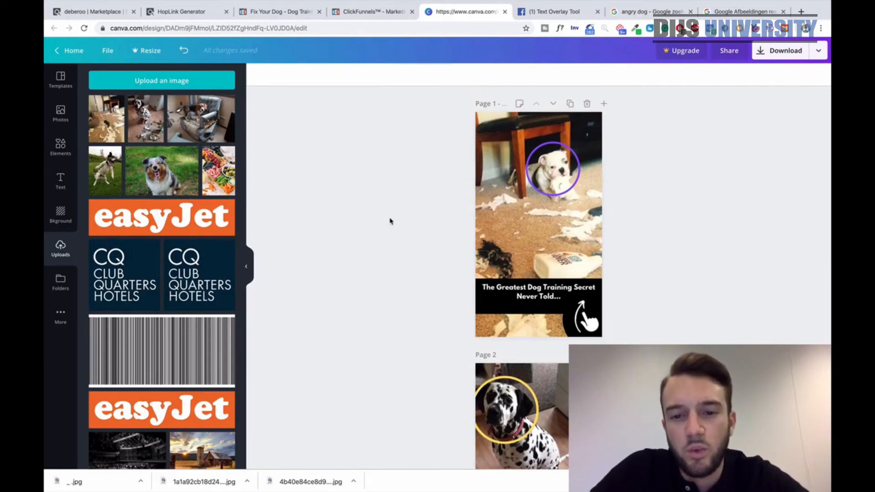
{"action": "left_click", "coordinate": [498, 313]}
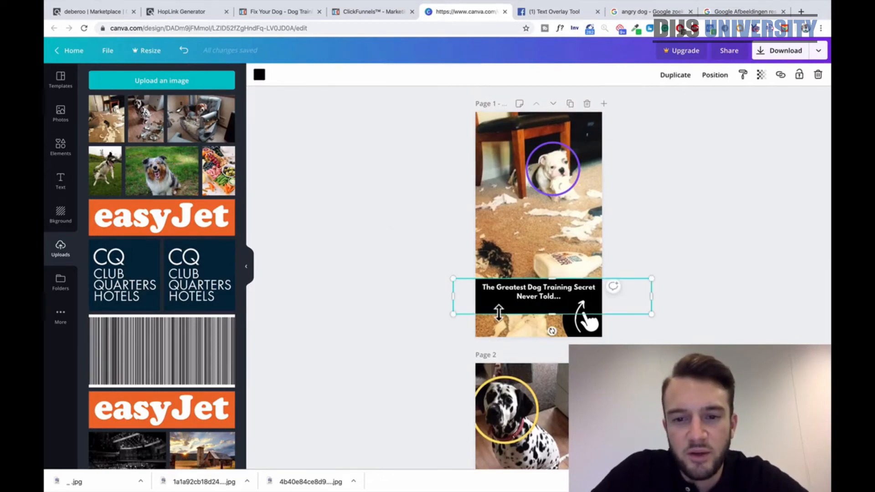
{"action": "left_click", "coordinate": [424, 303]}
{"action": "scroll", "coordinate": [424, 302], "scroll_direction": "down", "scroll_amount": 2}
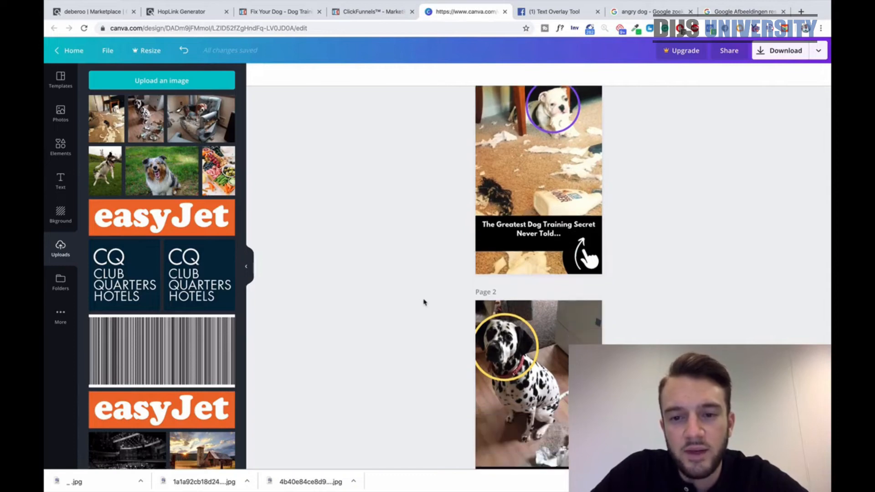
Recolour the headline banner on page 3 to black
{"action": "scroll", "coordinate": [423, 302], "scroll_direction": "up", "scroll_amount": 2}
{"action": "scroll", "coordinate": [378, 240], "scroll_direction": "down", "scroll_amount": 9}
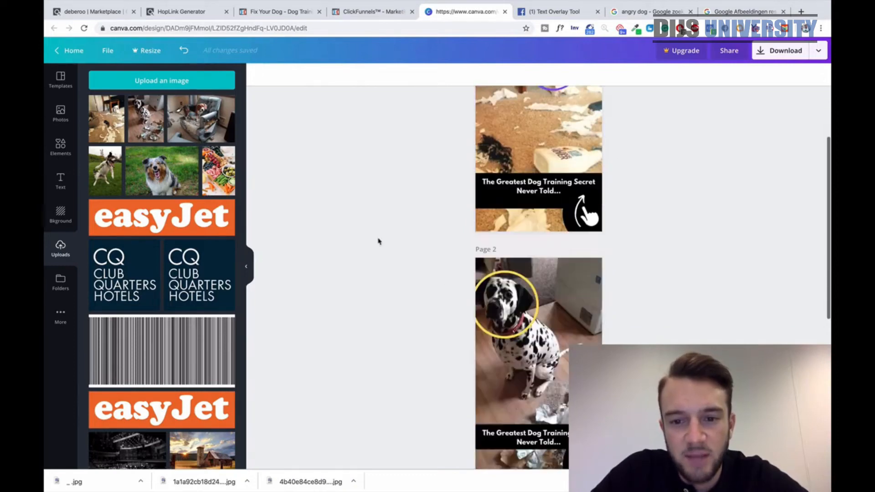
{"action": "left_click", "coordinate": [481, 376]}
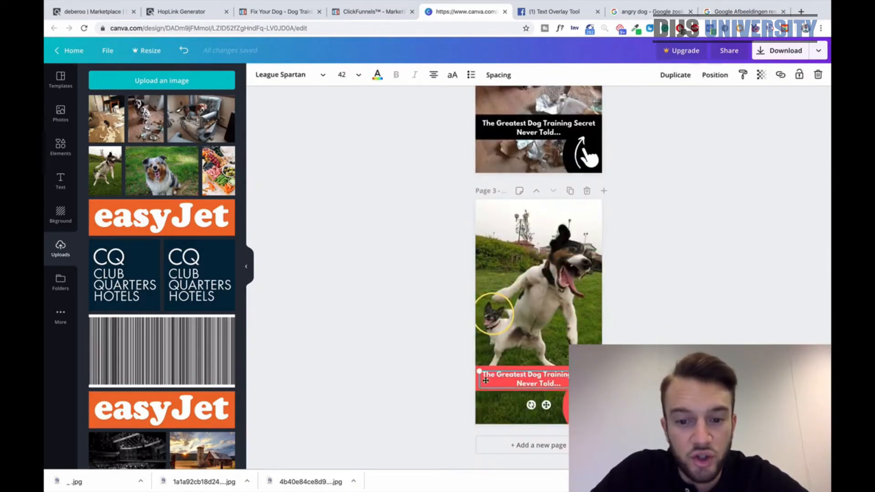
{"action": "left_click", "coordinate": [488, 375]}
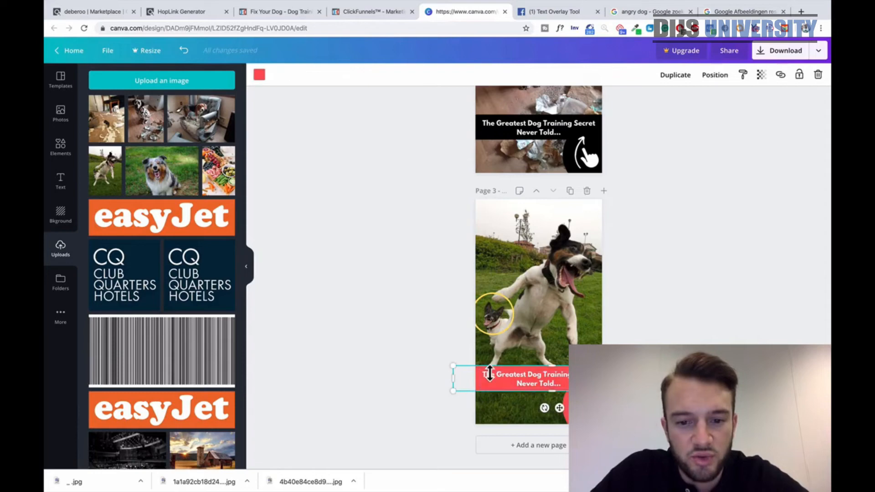
{"action": "left_click", "coordinate": [260, 75]}
{"action": "left_click", "coordinate": [117, 113]}
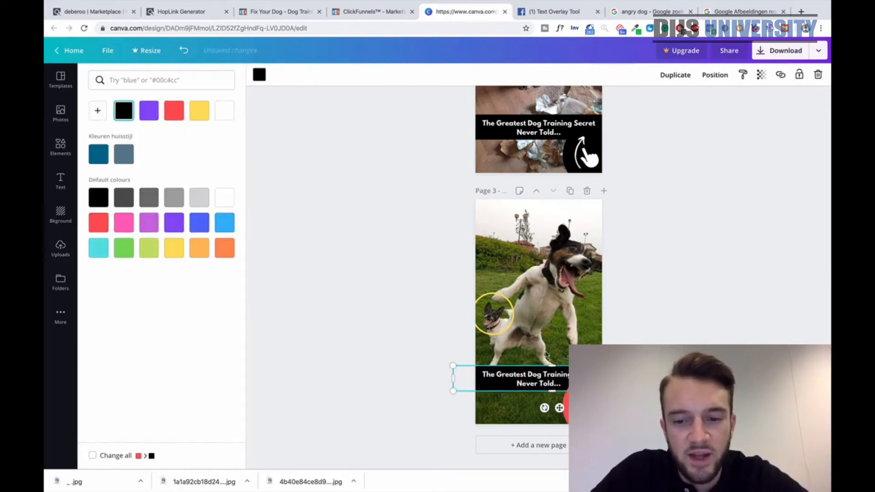
{"action": "key", "text": "Escape"}
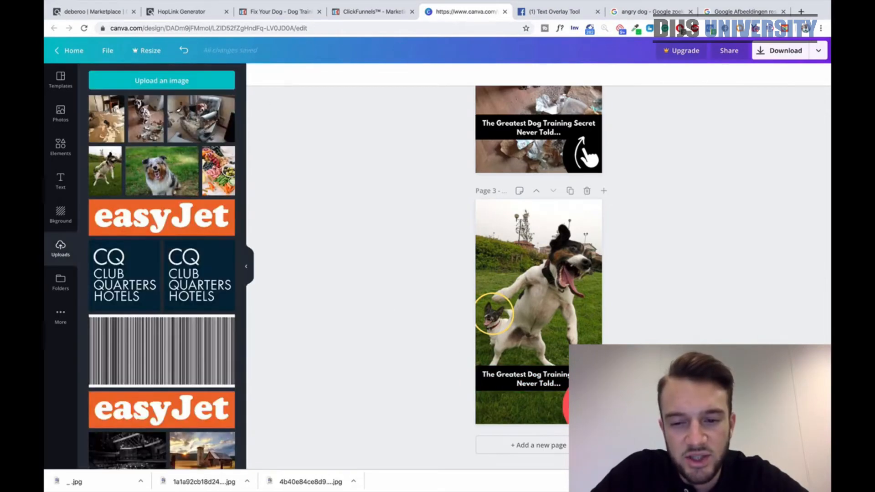
Recolour the circle of the hand graphic on page 3 to black
{"action": "left_click", "coordinate": [524, 378]}
{"action": "left_click", "coordinate": [566, 406]}
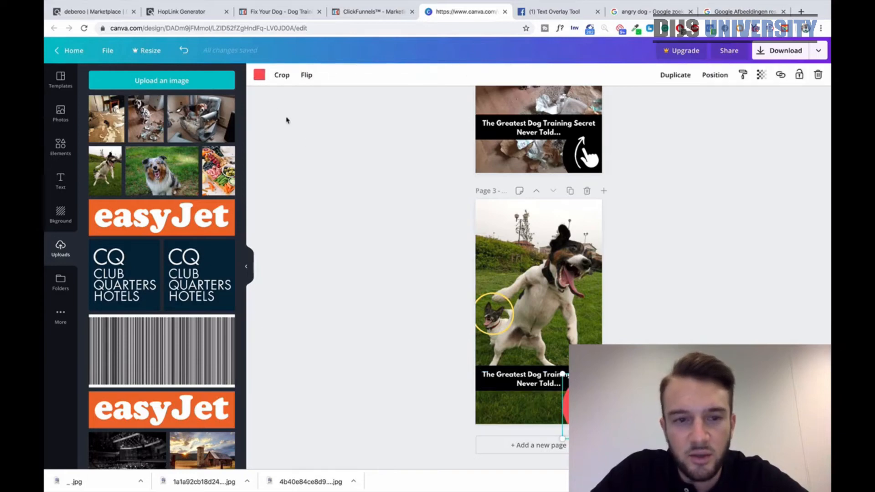
{"action": "left_click", "coordinate": [261, 77]}
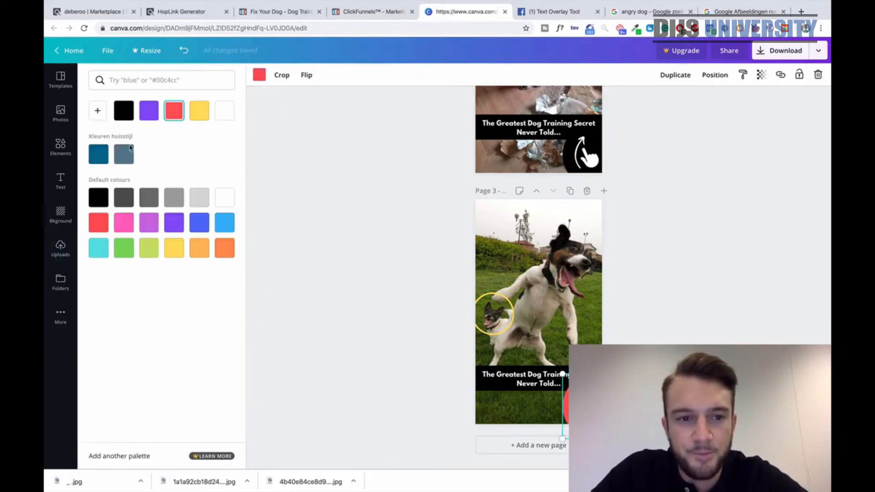
{"action": "left_click", "coordinate": [122, 111]}
{"action": "left_click", "coordinate": [452, 397]}
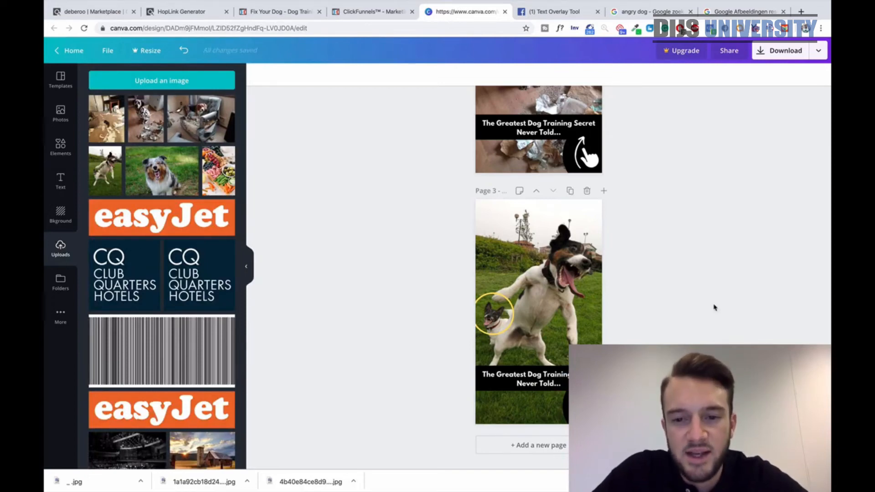
Duplicate page 1 and try swapping page 4's jumping dog photo for an enlarged photo of the beagle on the torn armchair
{"action": "scroll", "coordinate": [713, 308], "scroll_direction": "up", "scroll_amount": 10}
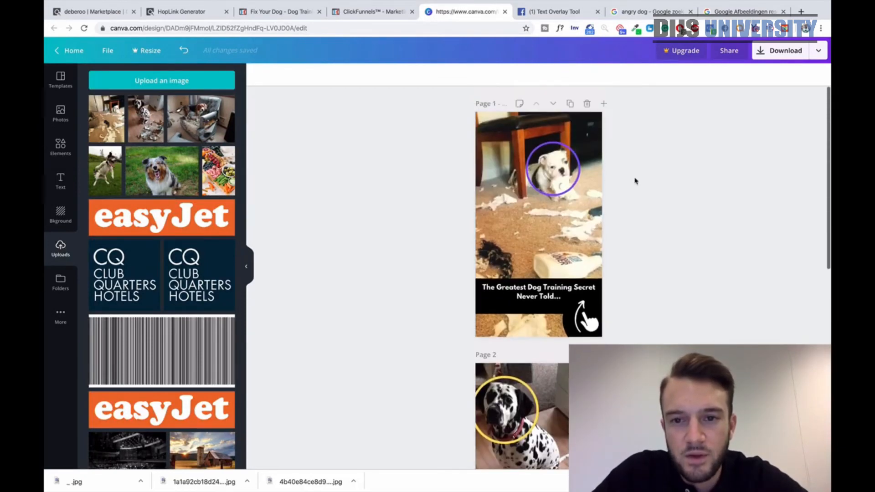
{"action": "left_click", "coordinate": [570, 104]}
{"action": "scroll", "coordinate": [324, 305], "scroll_direction": "down", "scroll_amount": 10}
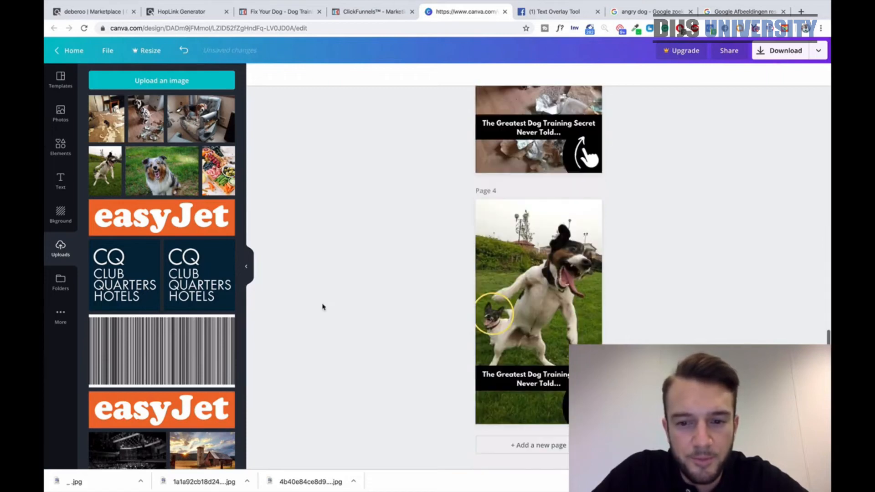
{"action": "left_click", "coordinate": [495, 233]}
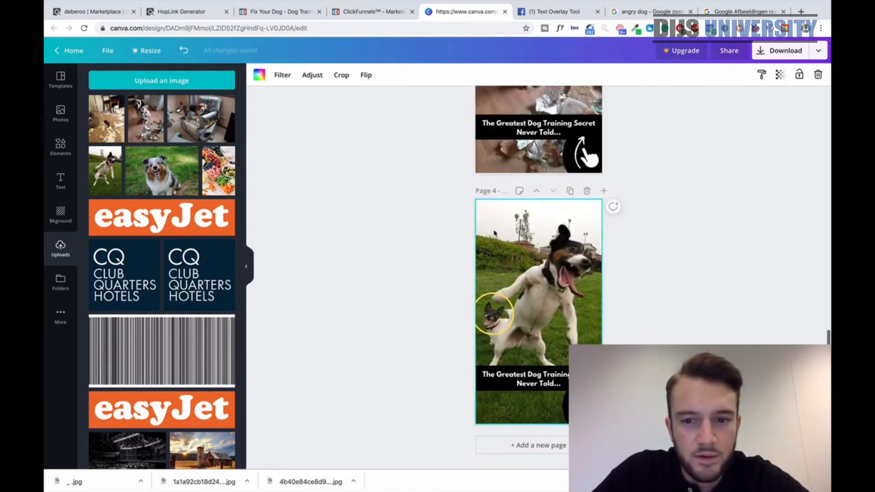
{"action": "key", "text": "Delete"}
{"action": "left_click", "coordinate": [227, 102]}
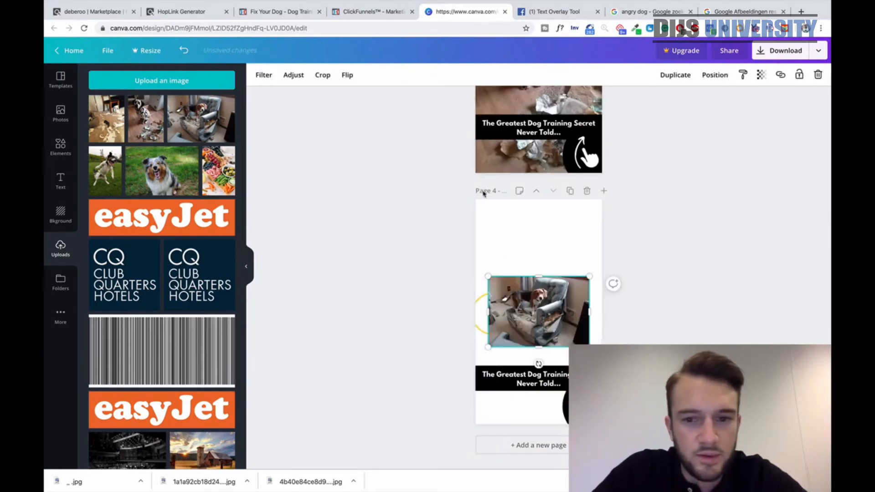
{"action": "left_click_drag", "start_coordinate": [449, 259], "coordinate": [333, 199]}
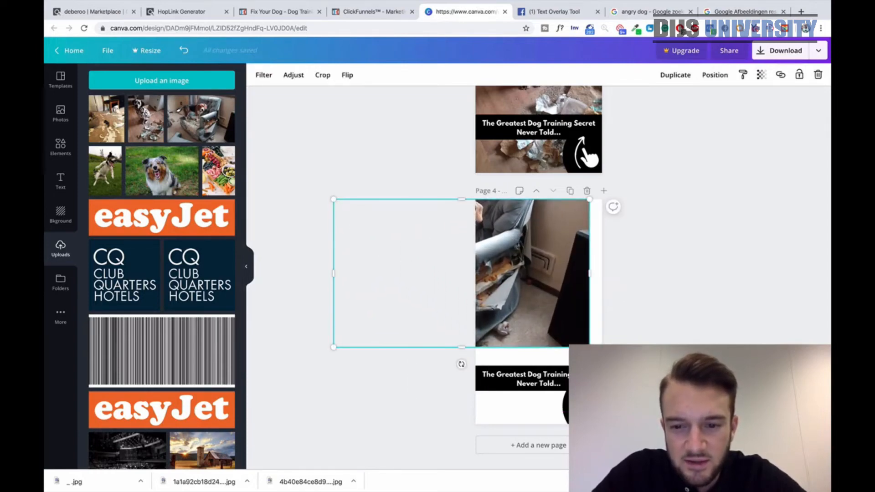
{"action": "left_click_drag", "start_coordinate": [589, 347], "coordinate": [744, 433]}
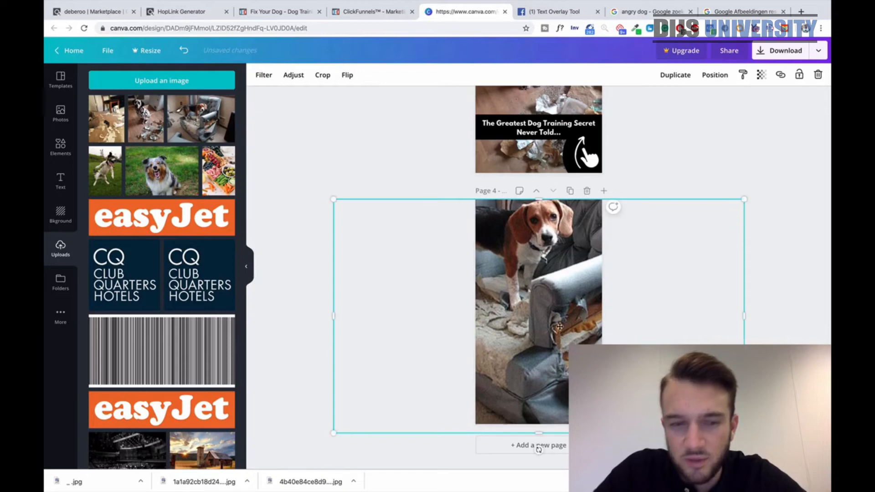
{"action": "key", "text": "Delete"}
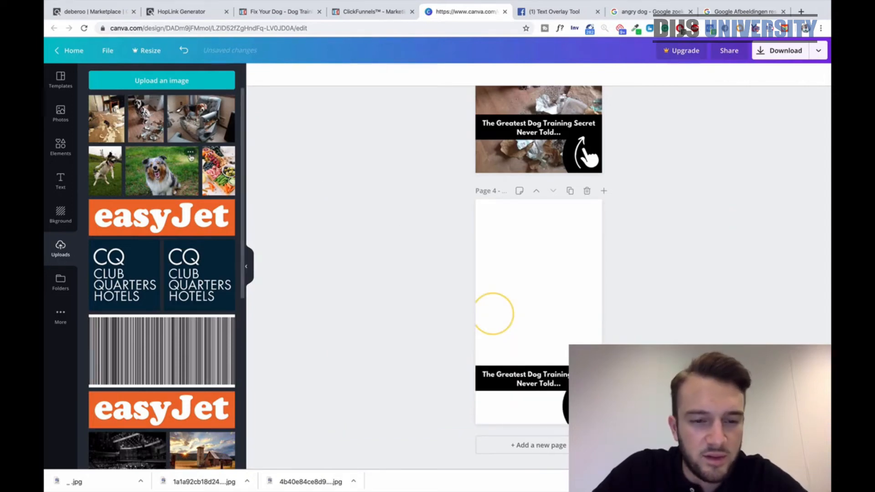
Delete page 4, and undo its removal and the armchair photo changes back to the jumping dog version
{"action": "left_click", "coordinate": [587, 191]}
{"action": "scroll", "coordinate": [653, 233], "scroll_direction": "up", "scroll_amount": 15}
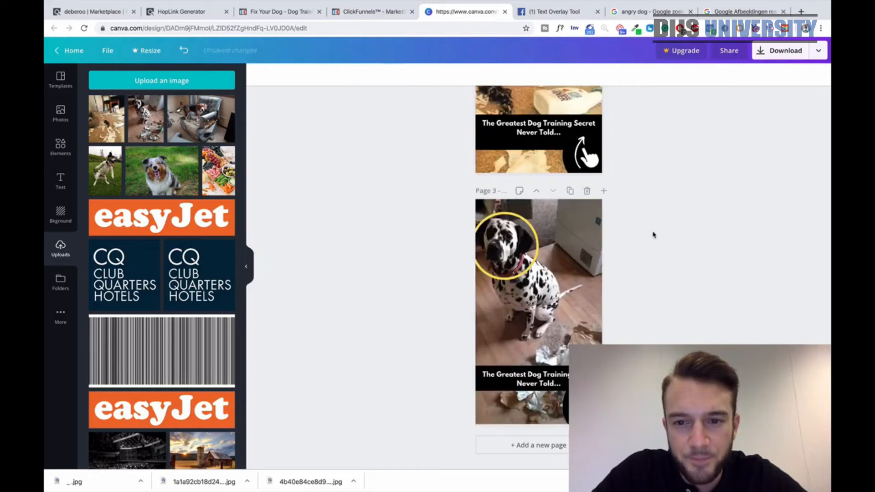
{"action": "scroll", "coordinate": [607, 212], "scroll_direction": "down", "scroll_amount": 8}
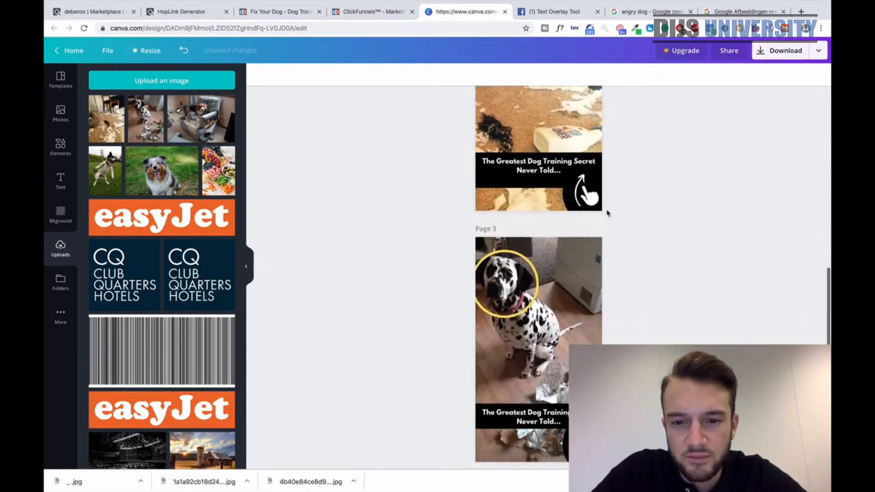
{"action": "scroll", "coordinate": [606, 212], "scroll_direction": "up", "scroll_amount": 2}
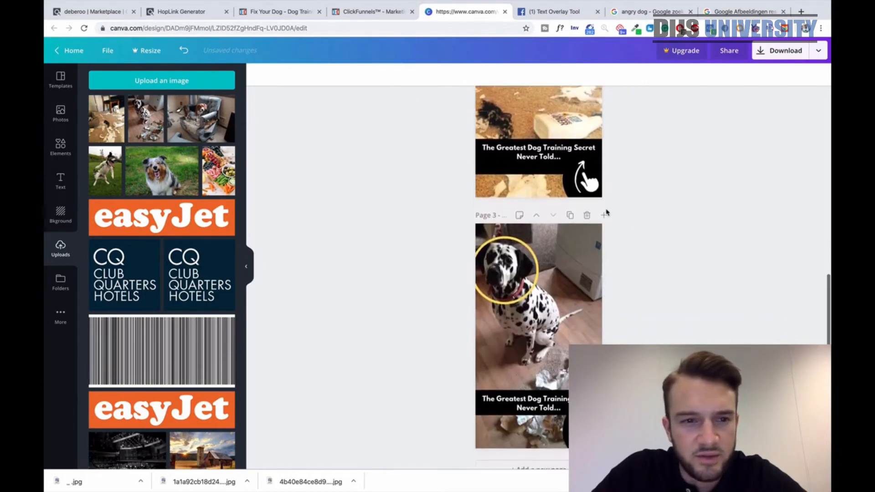
{"action": "left_click", "coordinate": [184, 51]}
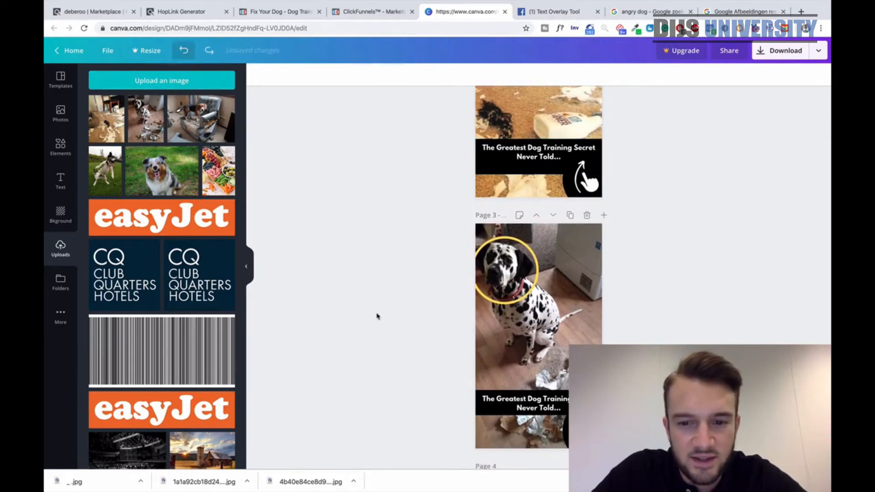
{"action": "scroll", "coordinate": [377, 316], "scroll_direction": "down", "scroll_amount": 6}
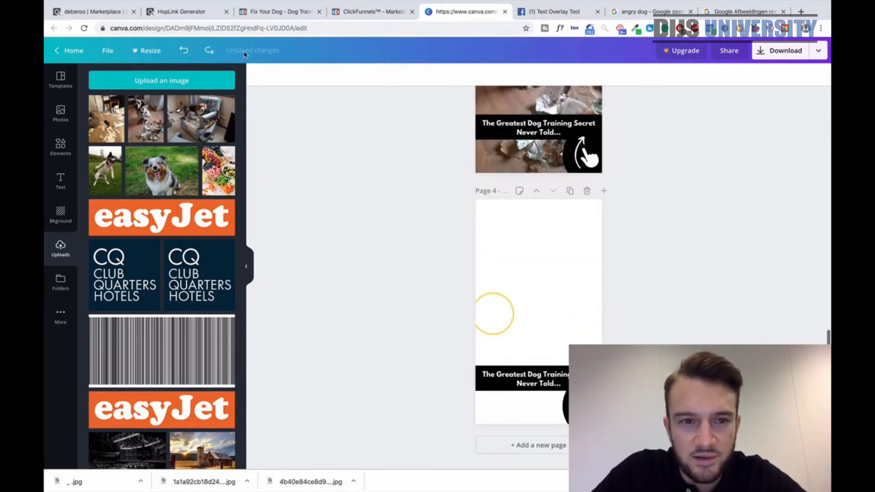
{"action": "left_click", "coordinate": [184, 52]}
{"action": "left_click", "coordinate": [183, 52]}
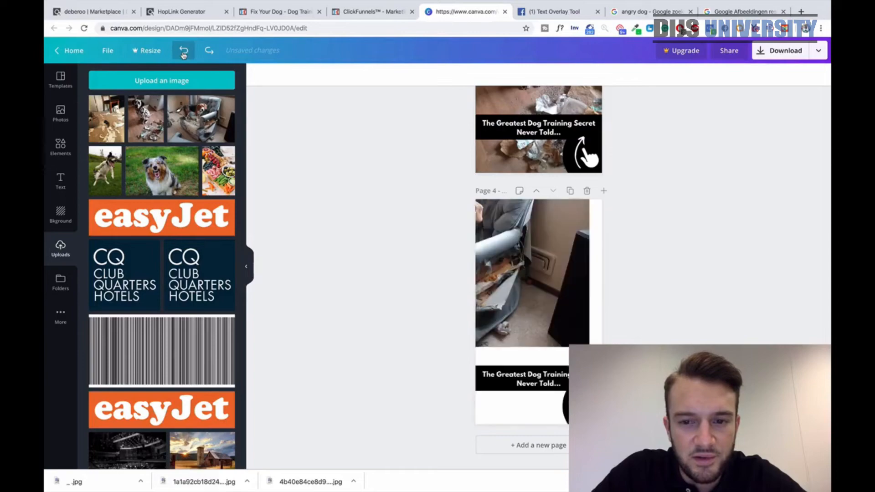
{"action": "left_click", "coordinate": [184, 52]}
{"action": "left_click", "coordinate": [183, 52]}
{"action": "left_click", "coordinate": [184, 52]}
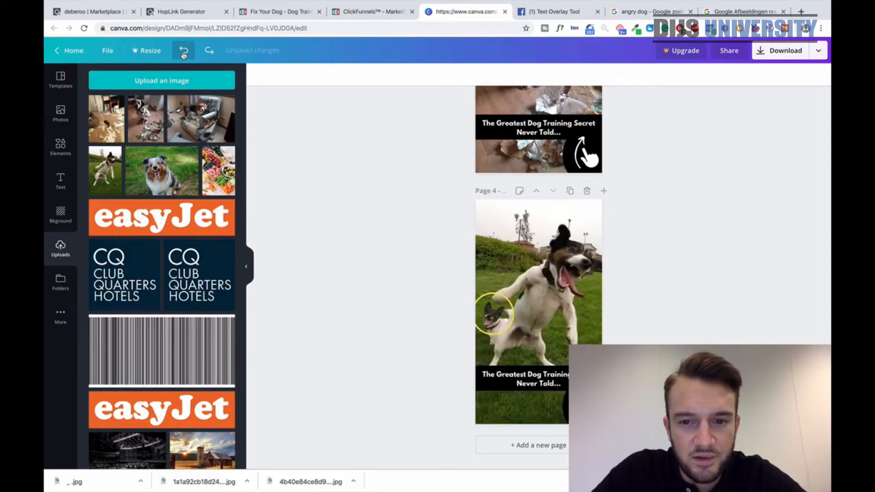
Delete page 2, the duplicate of the white puppy variant
{"action": "scroll", "coordinate": [654, 232], "scroll_direction": "up", "scroll_amount": 12}
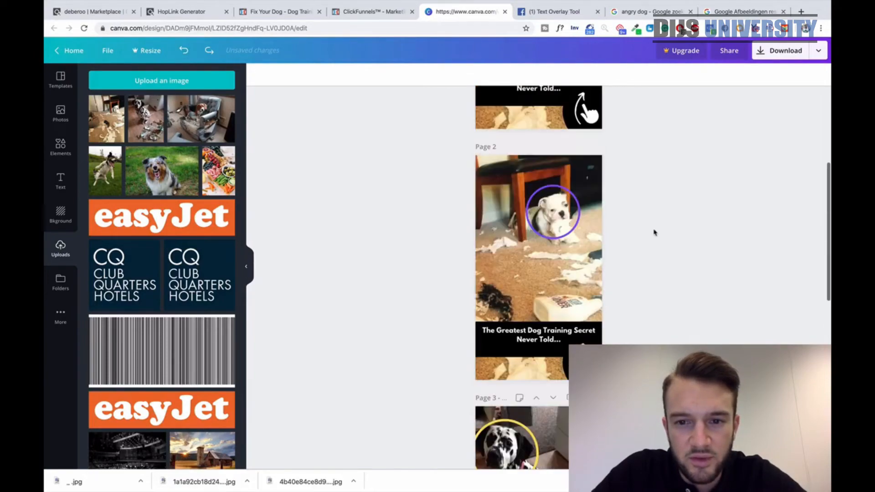
{"action": "scroll", "coordinate": [654, 232], "scroll_direction": "up", "scroll_amount": 2}
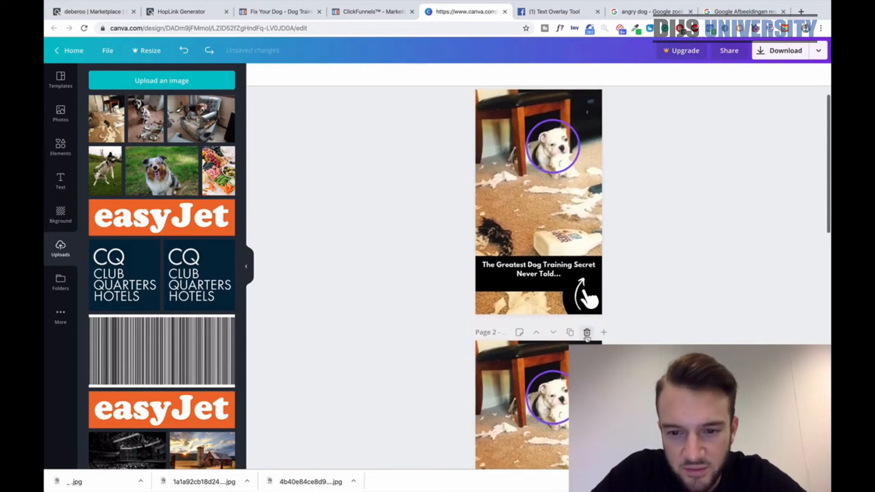
{"action": "left_click", "coordinate": [587, 333]}
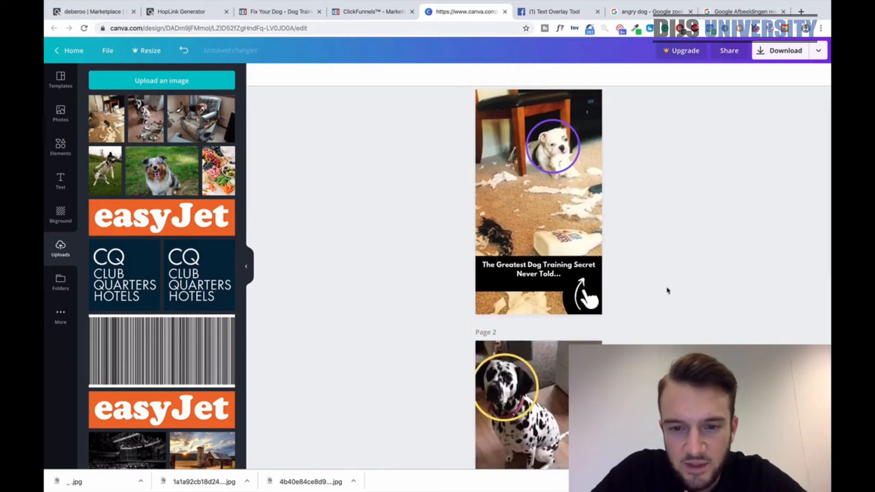
Download all three pages as JPG images and dismiss the Canva Pro trial offer
{"action": "scroll", "coordinate": [666, 291], "scroll_direction": "down", "scroll_amount": 8}
{"action": "scroll", "coordinate": [435, 319], "scroll_direction": "up", "scroll_amount": 9}
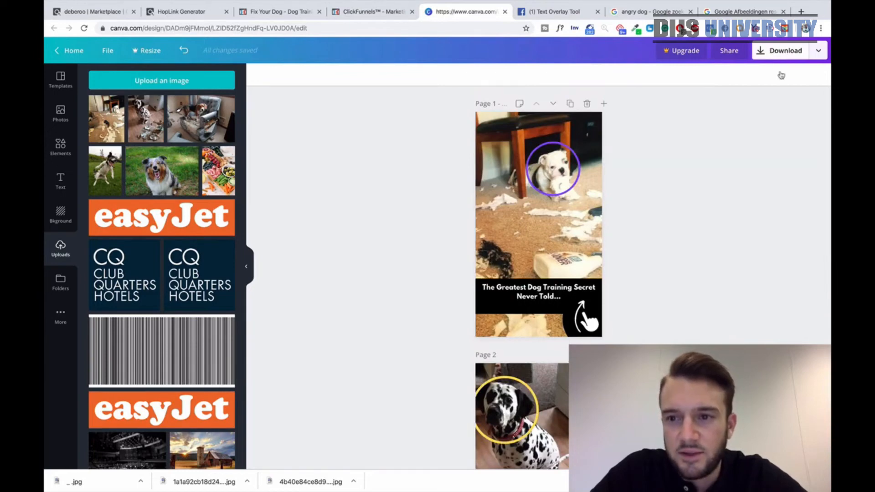
{"action": "left_click", "coordinate": [740, 122]}
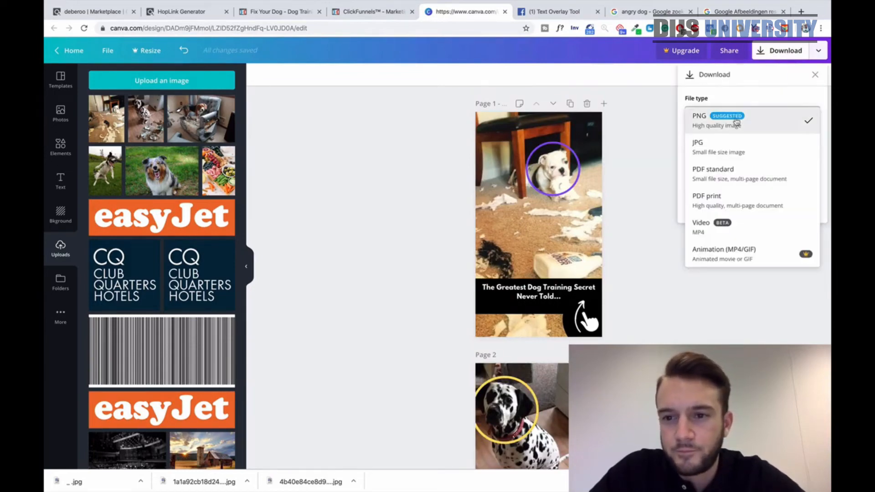
{"action": "left_click", "coordinate": [709, 146]}
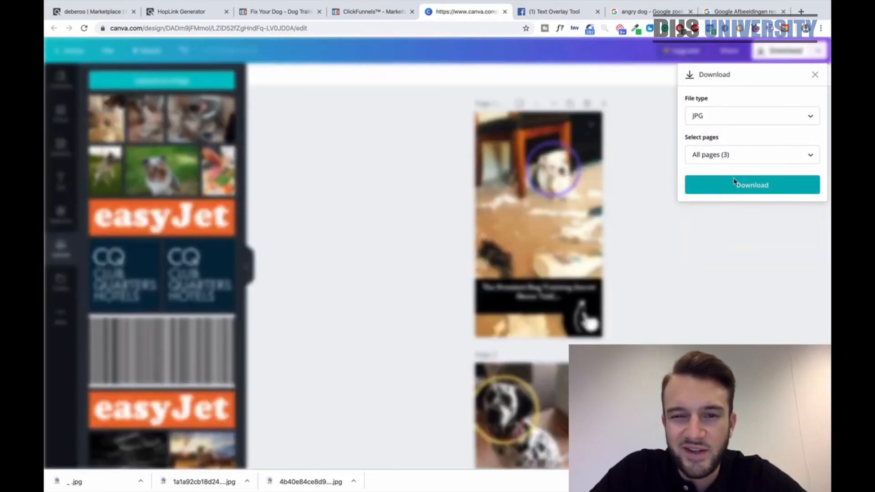
{"action": "left_click", "coordinate": [734, 182]}
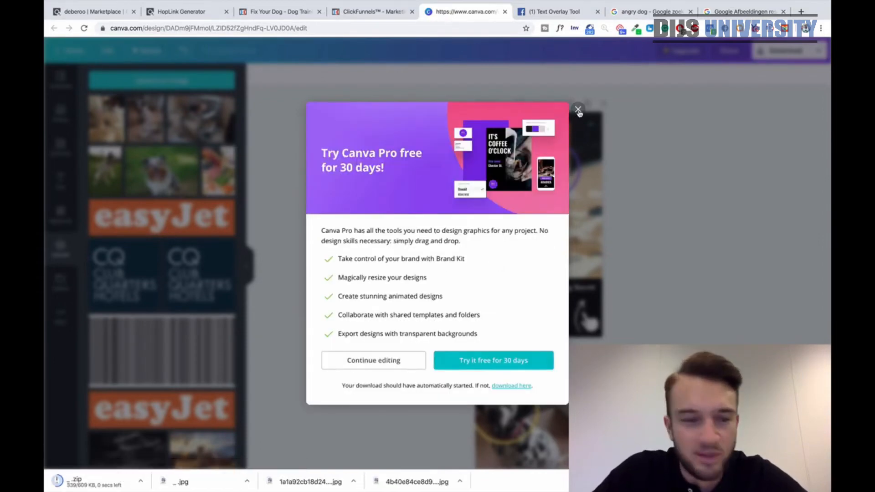
{"action": "left_click", "coordinate": [578, 109]}
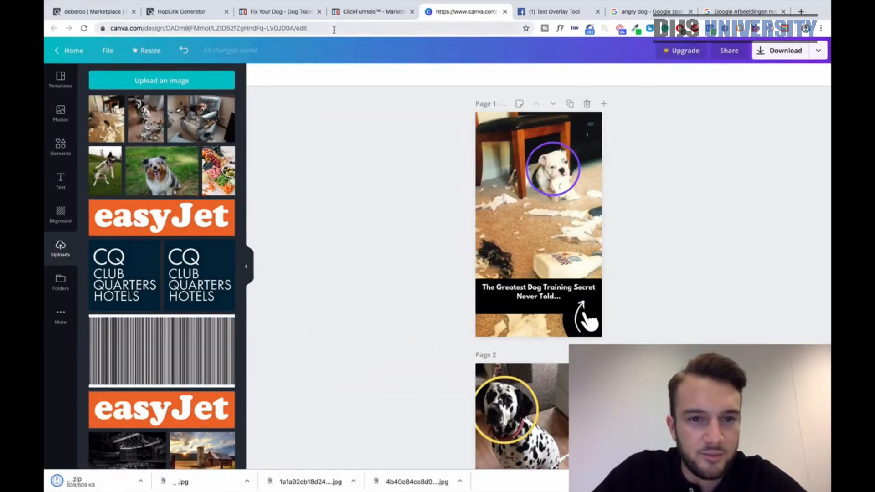
Switch to Facebook Business Manager by loading its accounts home page in the current browser tab
{"action": "left_click", "coordinate": [365, 28]}
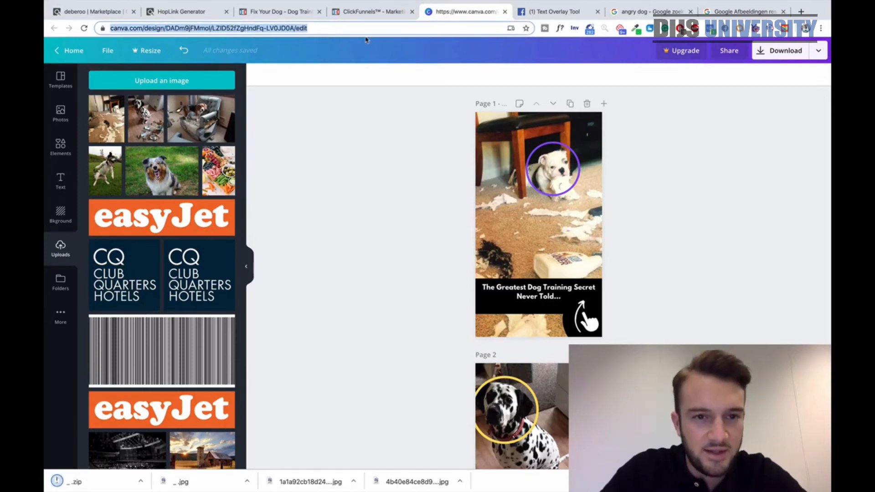
{"action": "type", "text": "business.facebook.com/home/accounts?business_id=353164552022675"}
{"action": "key", "text": "Return"}
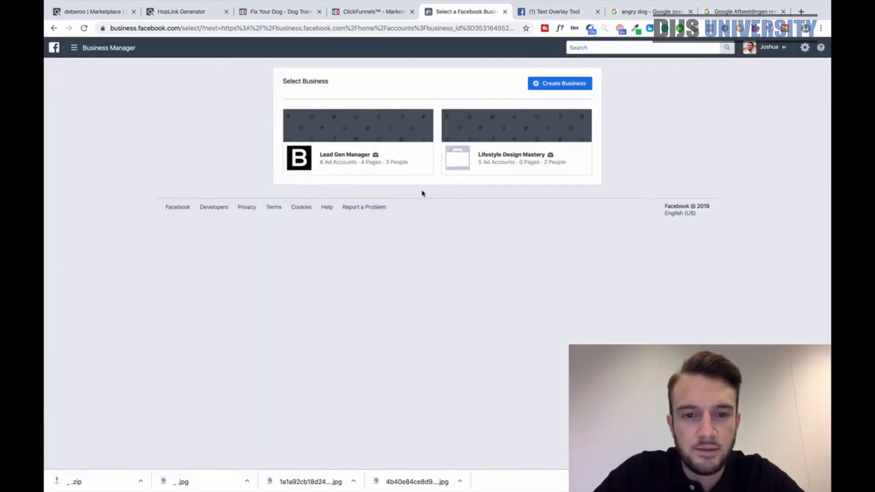
Open Brandpeneur Ad Account 1 in the Lead Gen Manager business and start creating a new campaign
{"action": "left_click", "coordinate": [362, 159]}
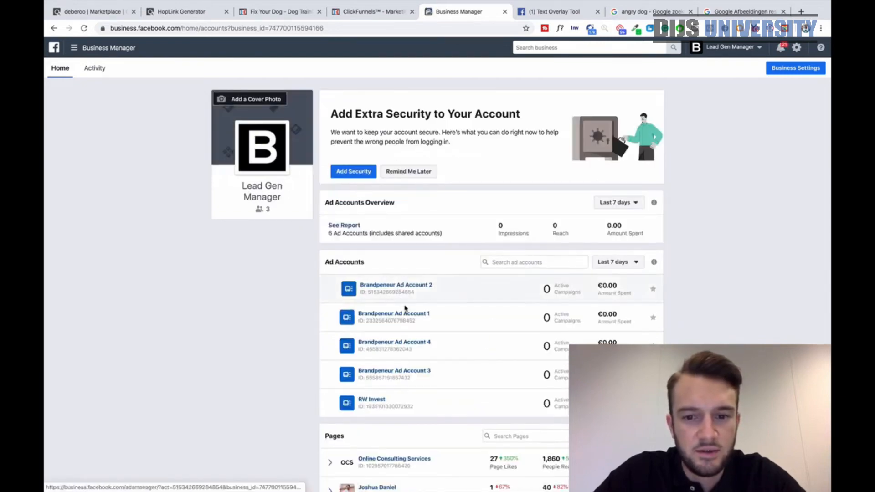
{"action": "left_click", "coordinate": [396, 314]}
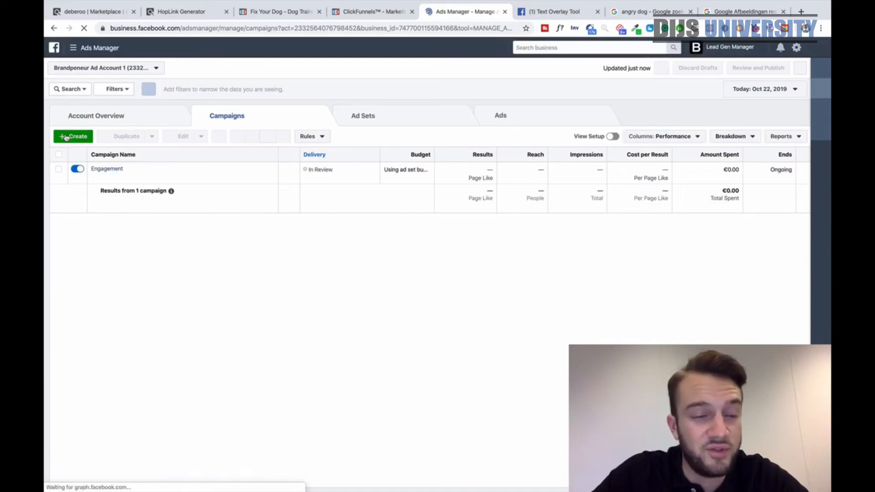
{"action": "left_click", "coordinate": [66, 136]}
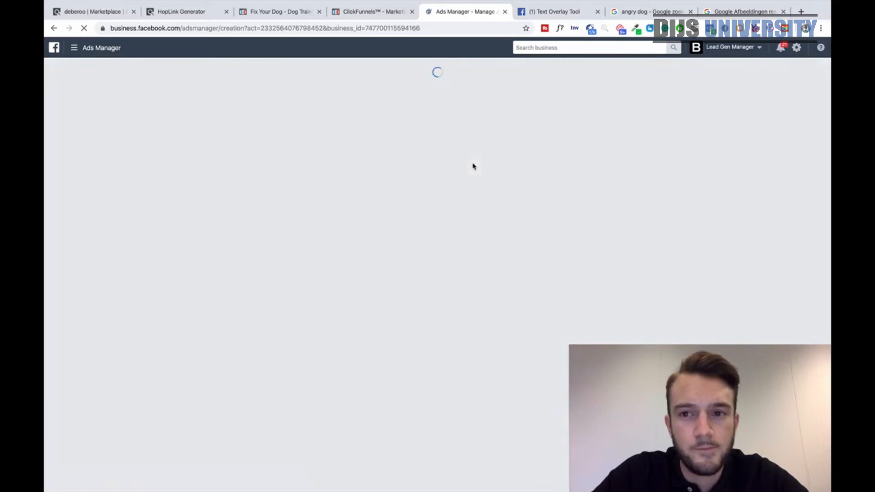
Close the two Google search tabs and choose Traffic as the campaign's marketing objective
{"action": "left_click", "coordinate": [691, 12]}
{"action": "left_click", "coordinate": [690, 12]}
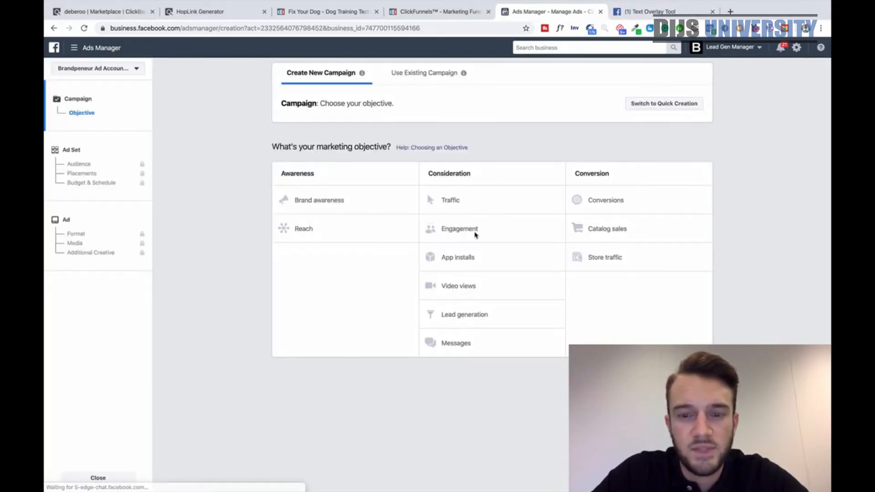
{"action": "left_click", "coordinate": [475, 235]}
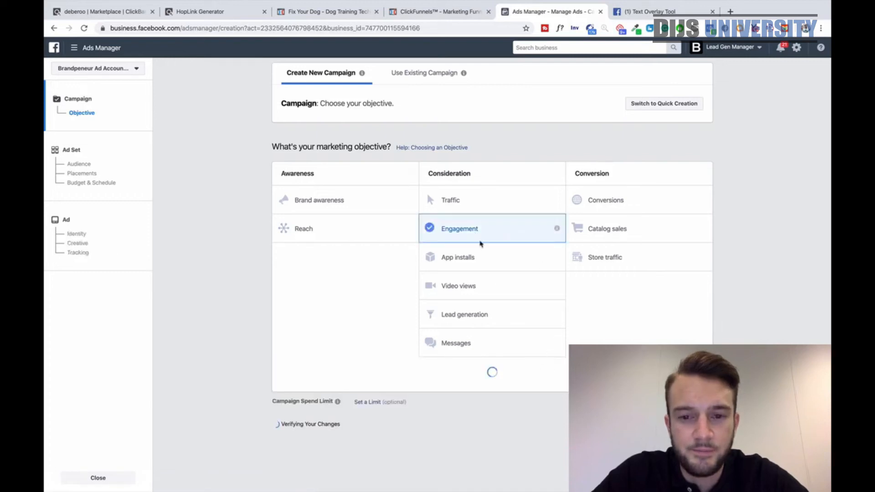
{"action": "left_click", "coordinate": [457, 207]}
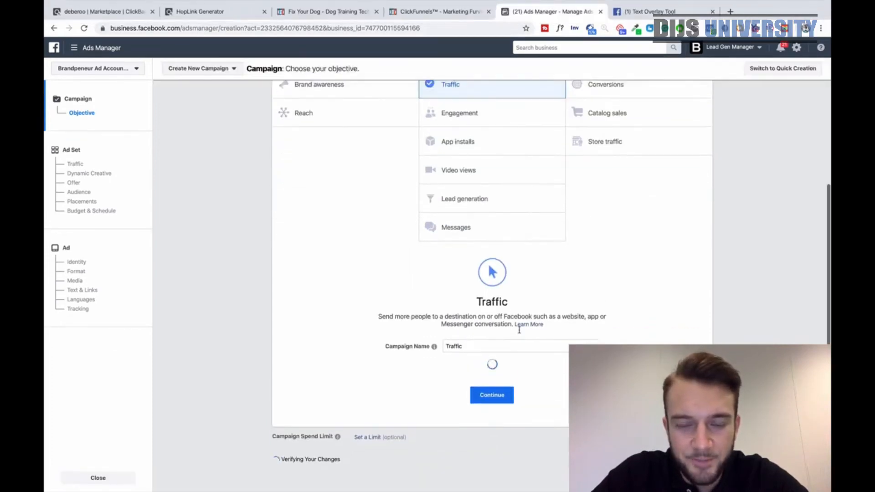
Name the campaign "US - IG STORIES - DOG" and continue to the ad set settings
{"action": "double_click", "coordinate": [449, 360]}
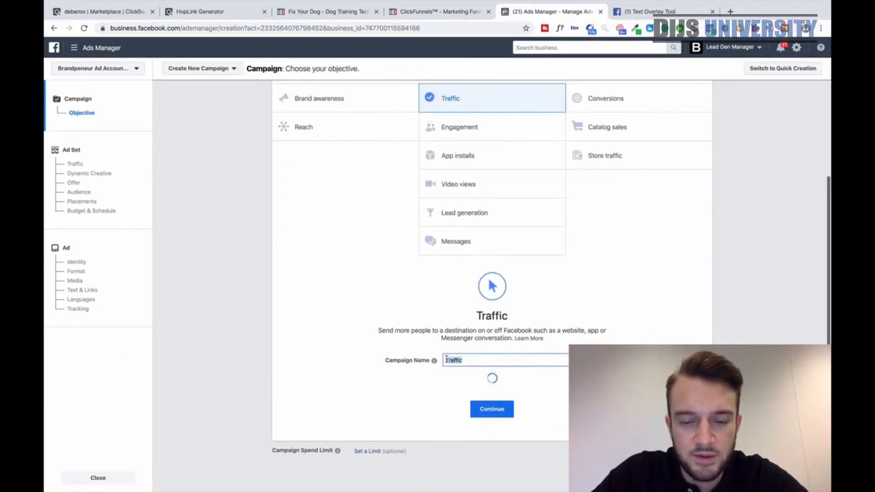
{"action": "key", "text": "BackSpace"}
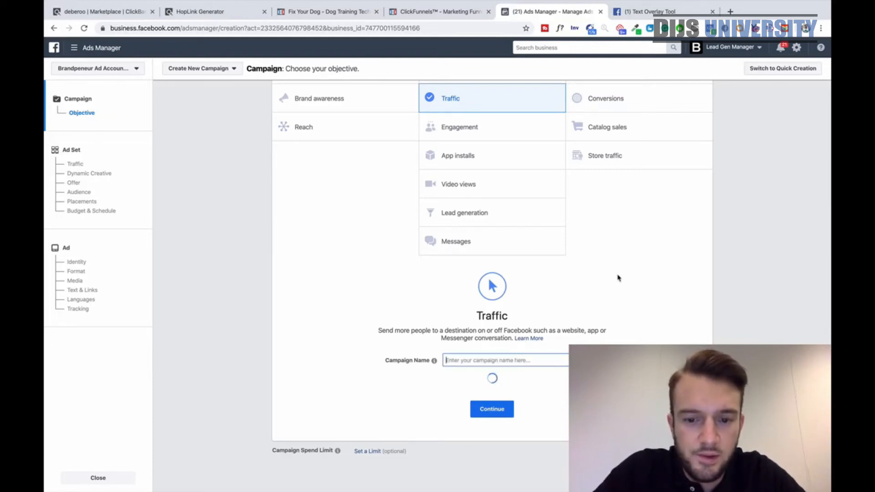
{"action": "type", "text": "US - IG STORIES - DOG"}
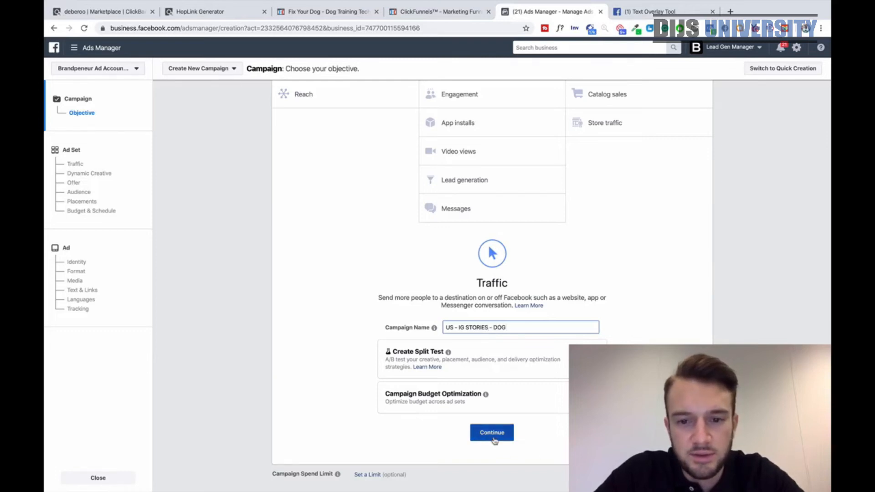
{"action": "left_click", "coordinate": [493, 439]}
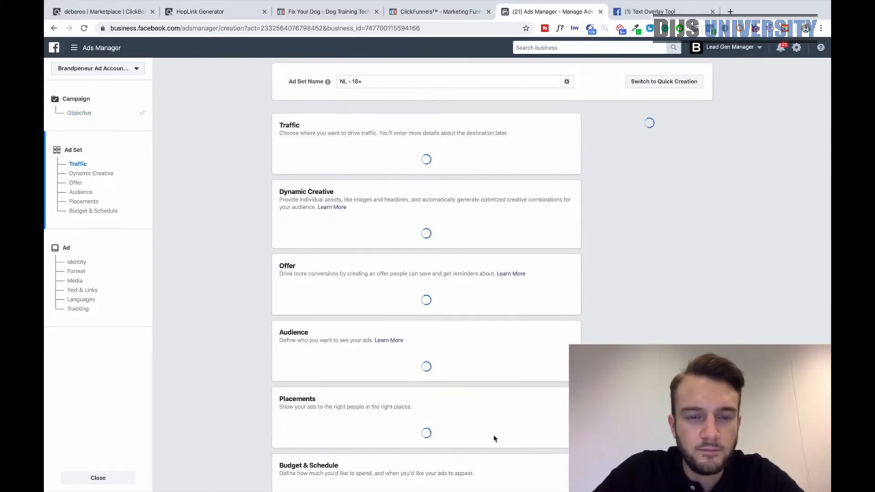
Rename the ad set as "US - 18+"
{"action": "left_click", "coordinate": [338, 81]}
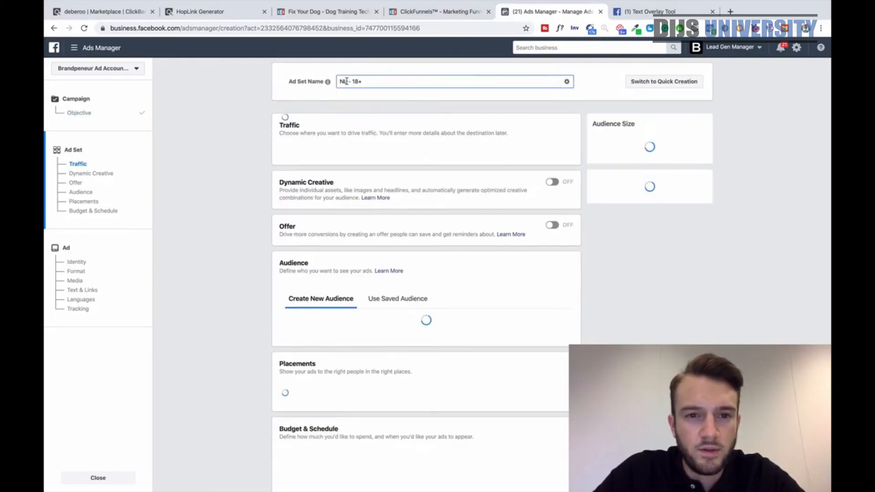
{"action": "double_click", "coordinate": [339, 81]}
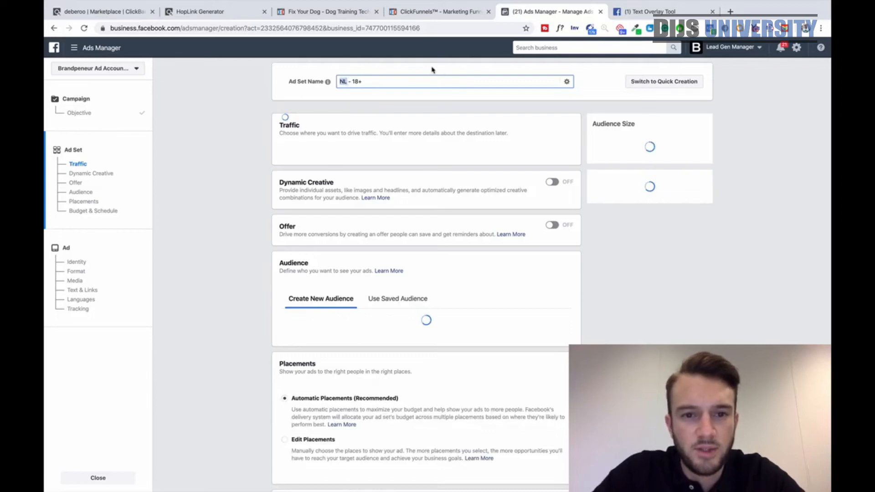
{"action": "type", "text": "US"}
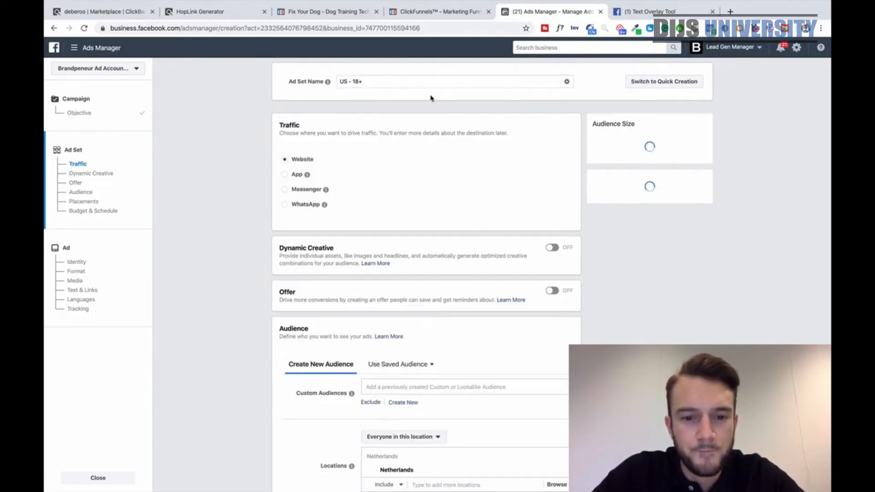
Replace the audience's preset location with the country United States
{"action": "scroll", "coordinate": [491, 288], "scroll_direction": "down", "scroll_amount": 3}
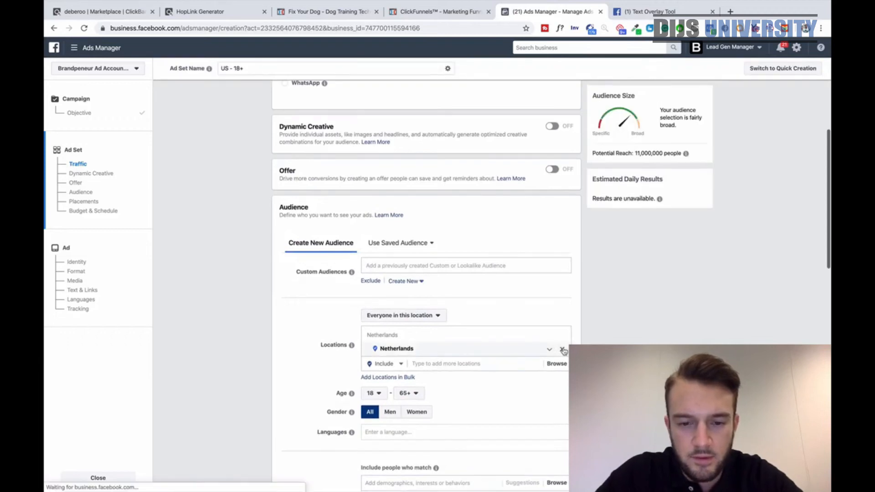
{"action": "left_click", "coordinate": [564, 349]}
{"action": "left_click", "coordinate": [463, 382]}
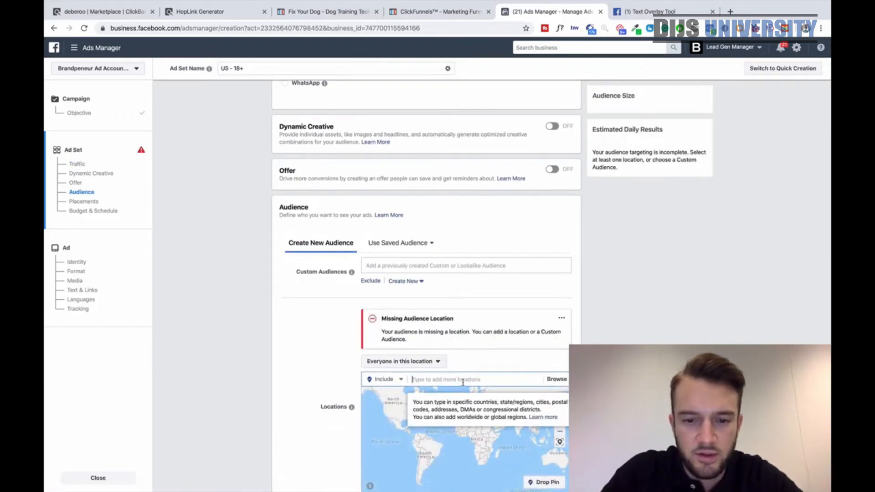
{"action": "type", "text": "united states"}
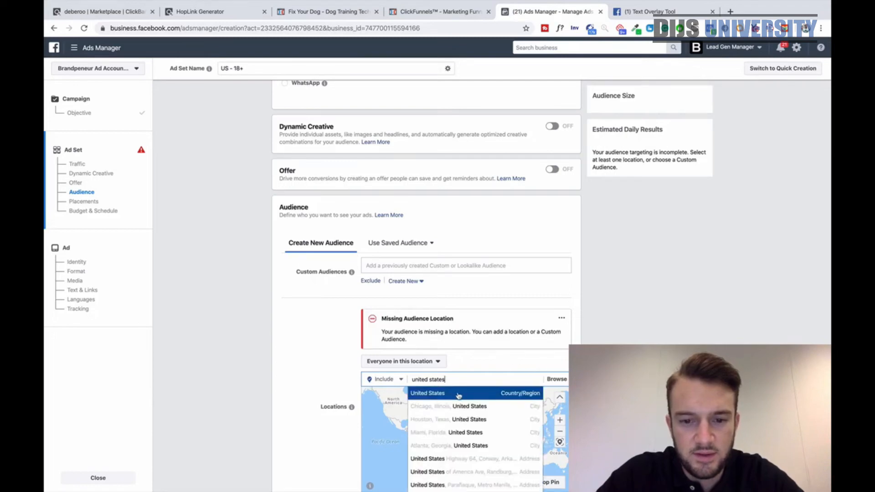
{"action": "left_click", "coordinate": [458, 394]}
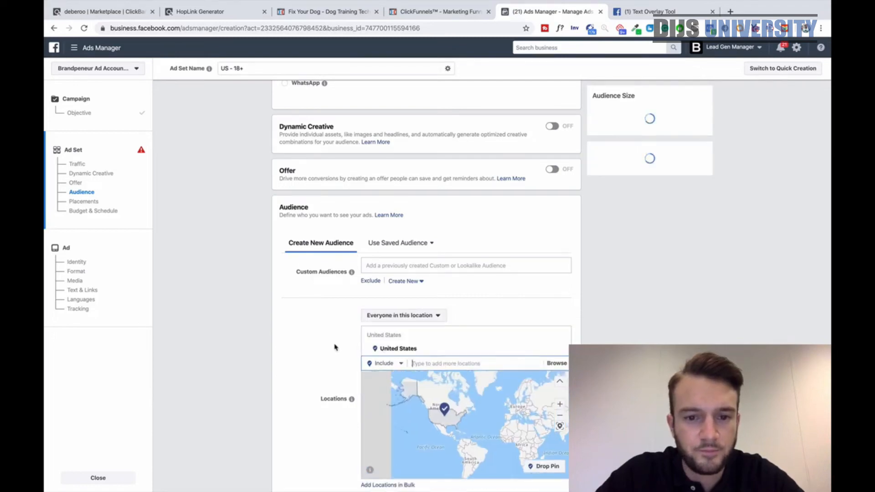
Search the audience's detailed targeting for "dog owner"
{"action": "scroll", "coordinate": [334, 347], "scroll_direction": "down", "scroll_amount": 9}
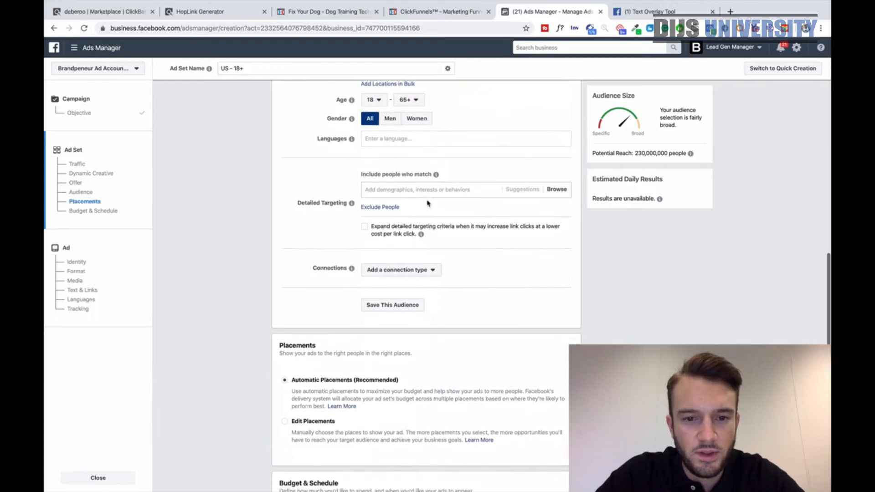
{"action": "left_click", "coordinate": [451, 188]}
{"action": "type", "text": "dog owner"}
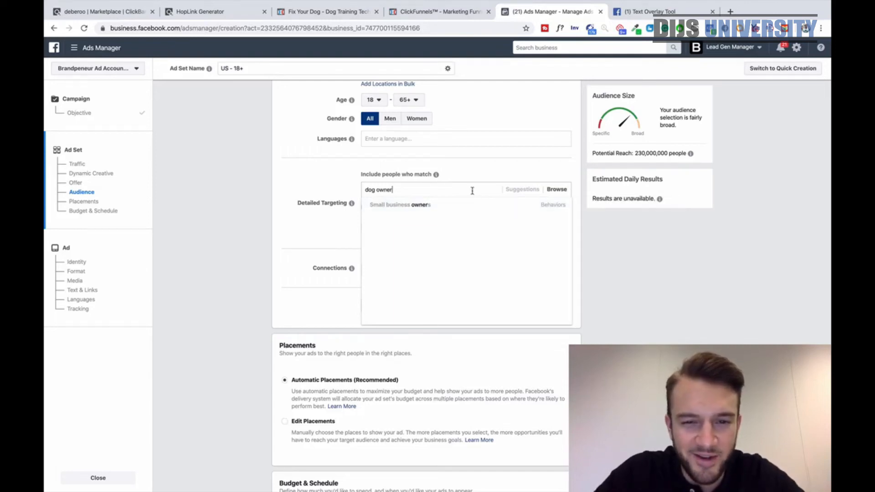
Search the detailed targeting for "dog" and examine the full list of suggested interests and job titles
{"action": "key", "text": "ctrl+a"}
{"action": "key", "text": "BackSpace"}
{"action": "type", "text": "dog"}
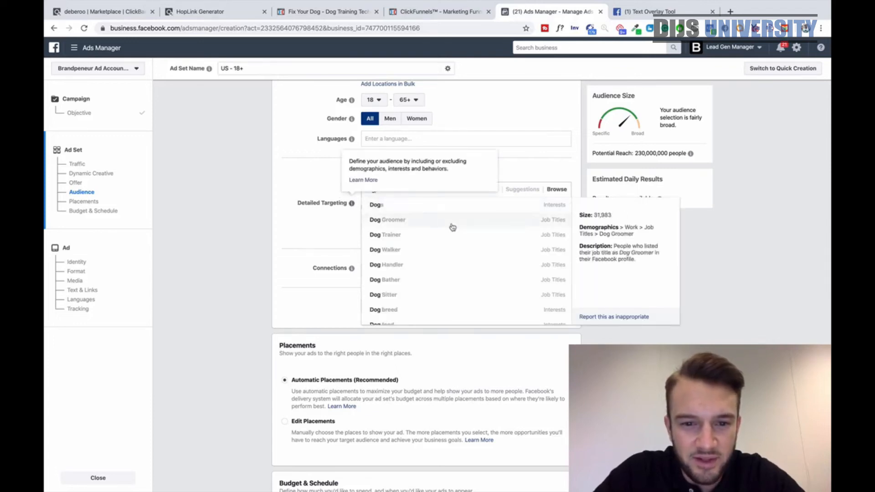
{"action": "scroll", "coordinate": [452, 227], "scroll_direction": "down", "scroll_amount": 2}
{"action": "scroll", "coordinate": [452, 227], "scroll_direction": "down", "scroll_amount": 4}
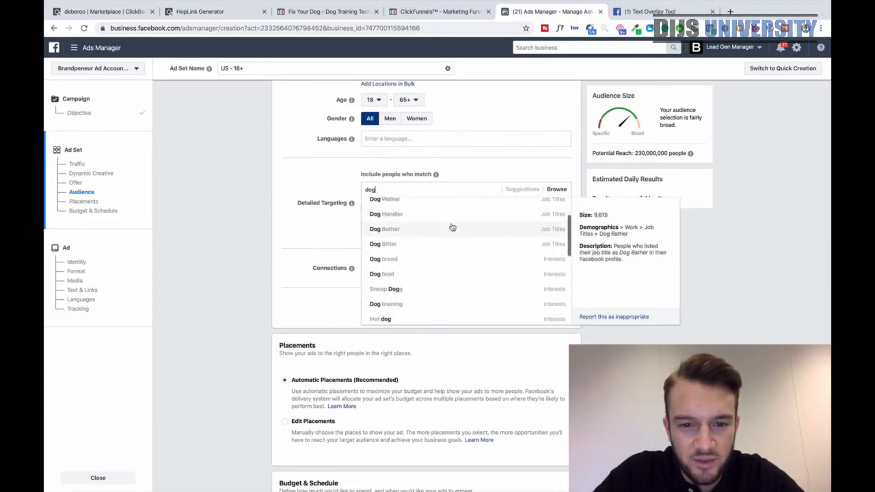
{"action": "scroll", "coordinate": [452, 227], "scroll_direction": "down", "scroll_amount": 4}
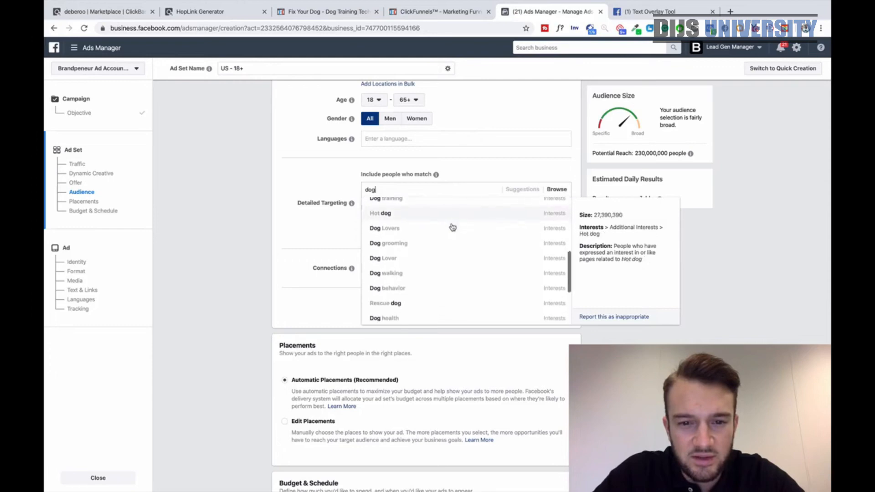
{"action": "scroll", "coordinate": [452, 236], "scroll_direction": "down", "scroll_amount": 3}
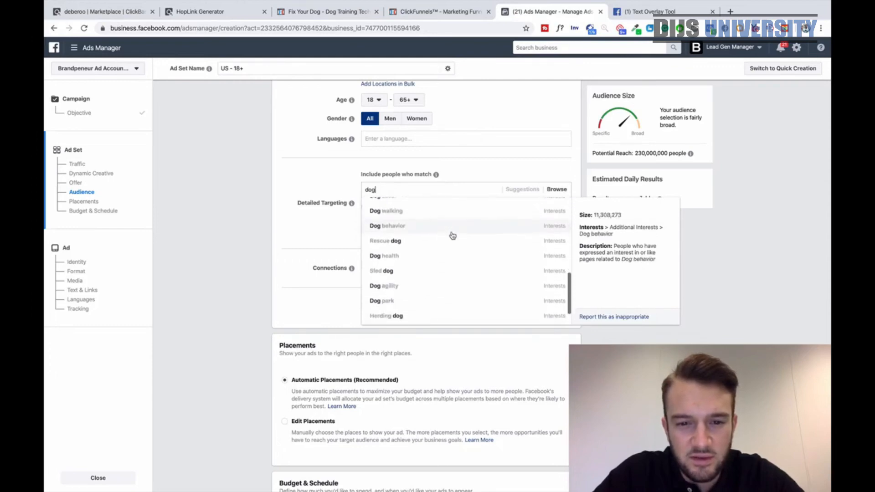
{"action": "scroll", "coordinate": [453, 236], "scroll_direction": "down", "scroll_amount": 1}
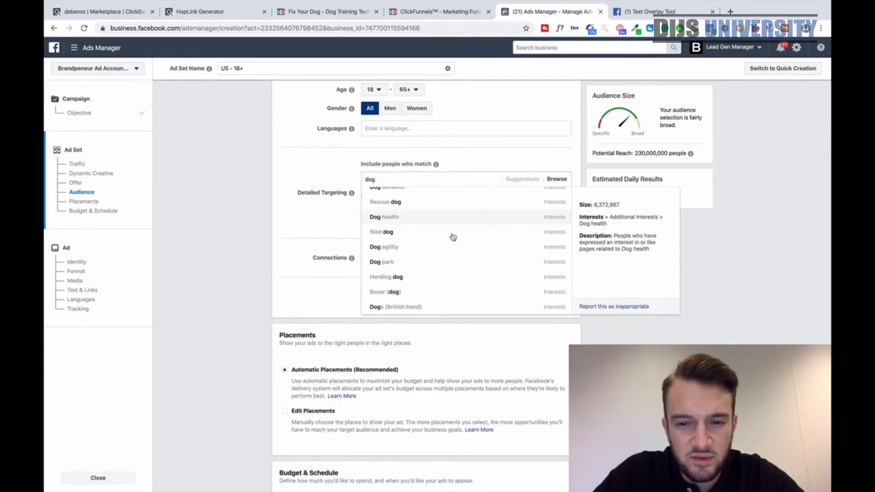
{"action": "scroll", "coordinate": [452, 236], "scroll_direction": "up", "scroll_amount": 10}
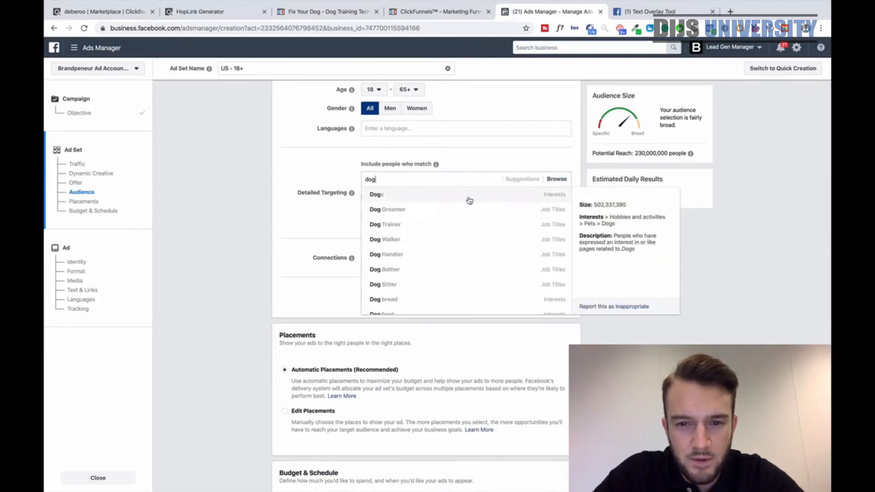
{"action": "scroll", "coordinate": [470, 201], "scroll_direction": "down", "scroll_amount": 5}
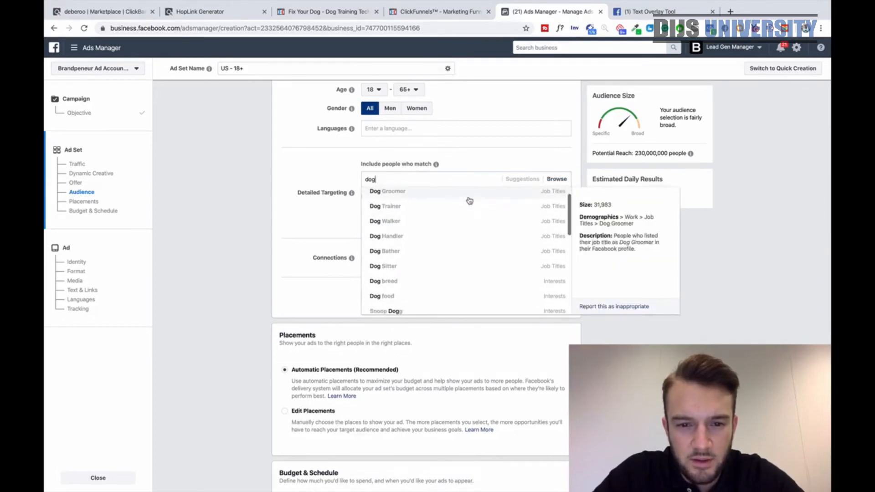
{"action": "scroll", "coordinate": [469, 200], "scroll_direction": "down", "scroll_amount": 3}
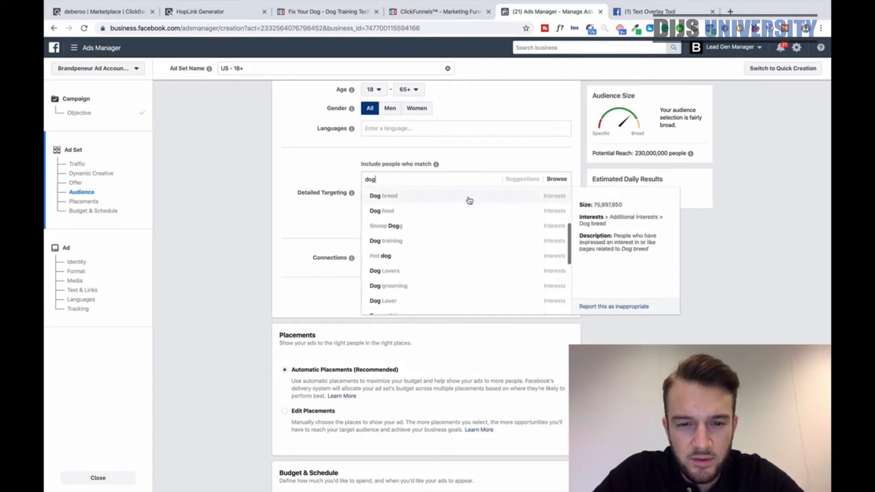
{"action": "scroll", "coordinate": [469, 201], "scroll_direction": "down", "scroll_amount": 5}
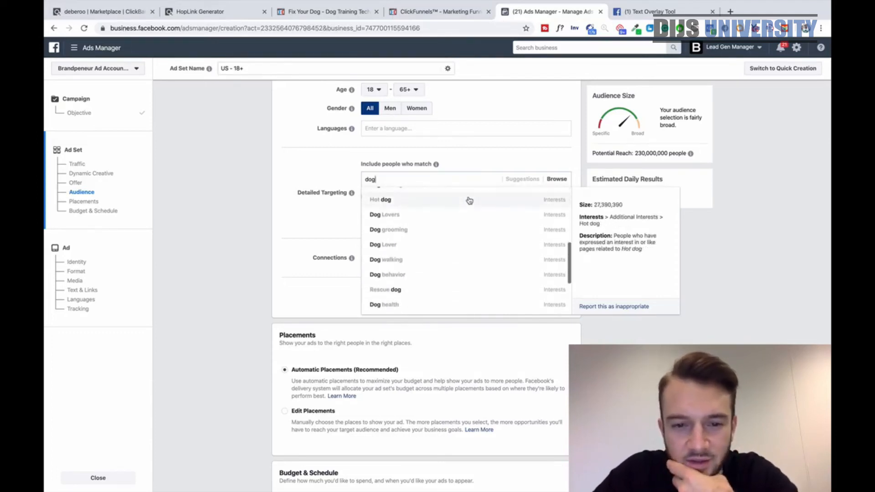
{"action": "scroll", "coordinate": [469, 201], "scroll_direction": "down", "scroll_amount": 1}
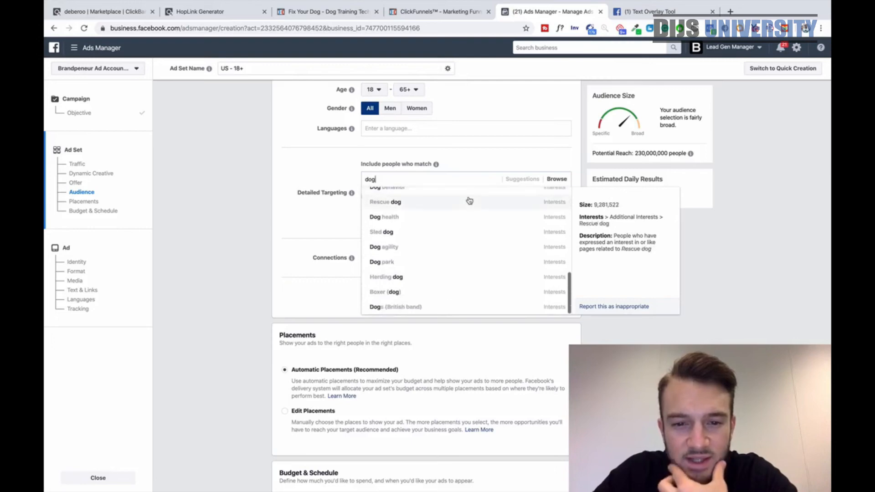
{"action": "scroll", "coordinate": [464, 251], "scroll_direction": "up", "scroll_amount": 15}
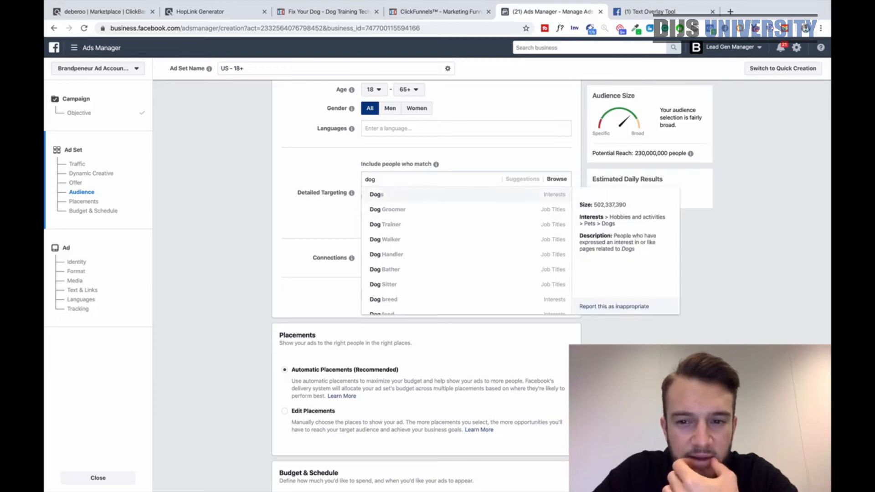
Look through the detailed targeting suggestions for "dog" and add the Dog training interest to the audience
{"action": "type", "text": "own"}
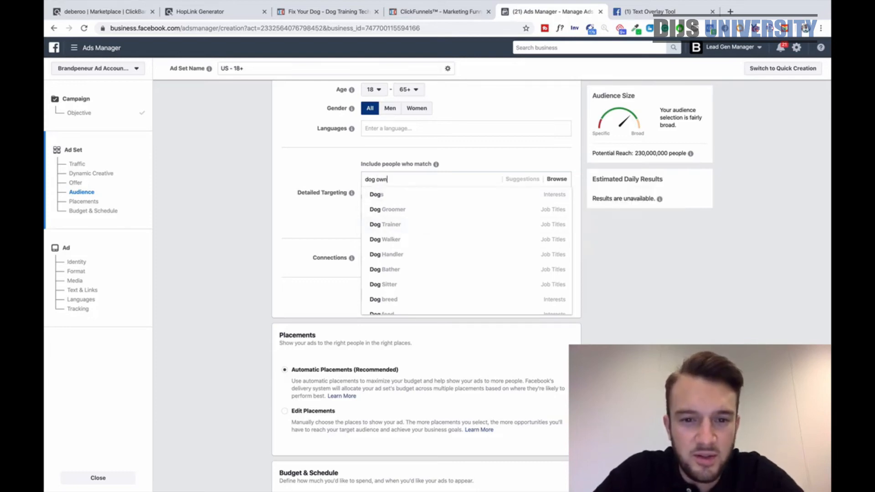
{"action": "type", "text": "er"}
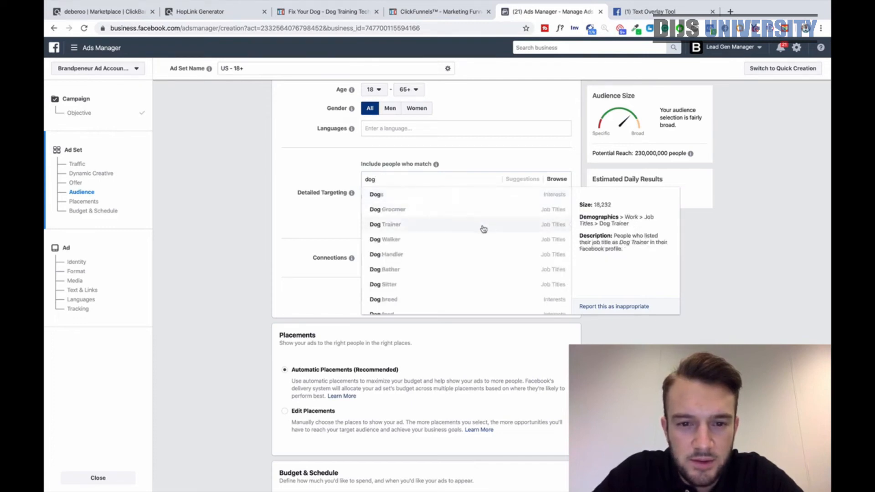
{"action": "scroll", "coordinate": [485, 228], "scroll_direction": "down", "scroll_amount": 2}
{"action": "scroll", "coordinate": [484, 229], "scroll_direction": "down", "scroll_amount": 3}
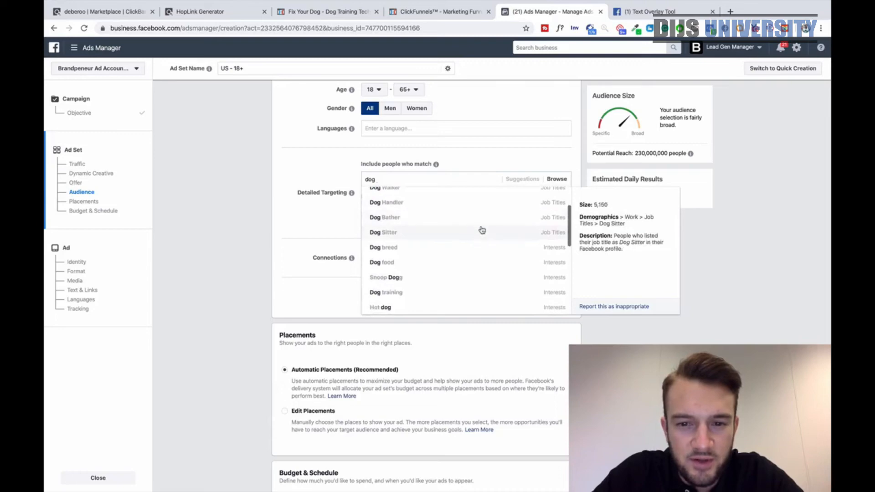
{"action": "scroll", "coordinate": [482, 231], "scroll_direction": "down", "scroll_amount": 3}
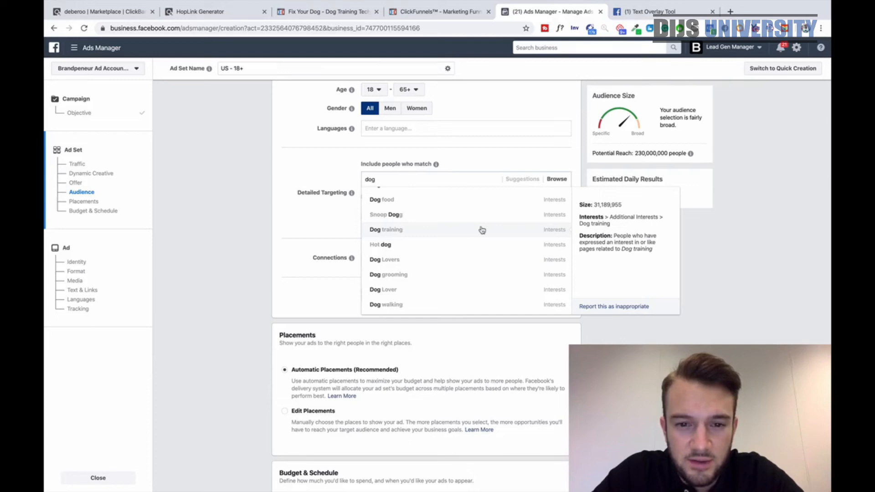
{"action": "scroll", "coordinate": [483, 230], "scroll_direction": "down", "scroll_amount": 5}
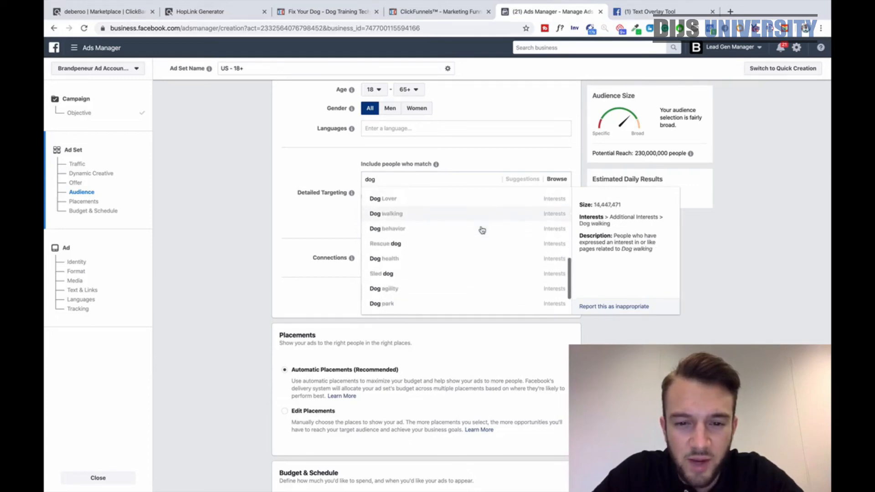
{"action": "scroll", "coordinate": [482, 230], "scroll_direction": "down", "scroll_amount": 6}
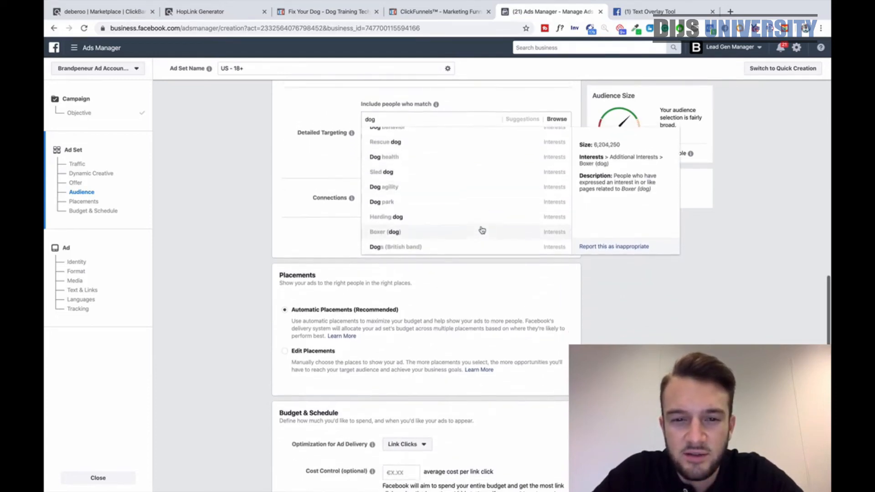
{"action": "scroll", "coordinate": [482, 230], "scroll_direction": "up", "scroll_amount": 5}
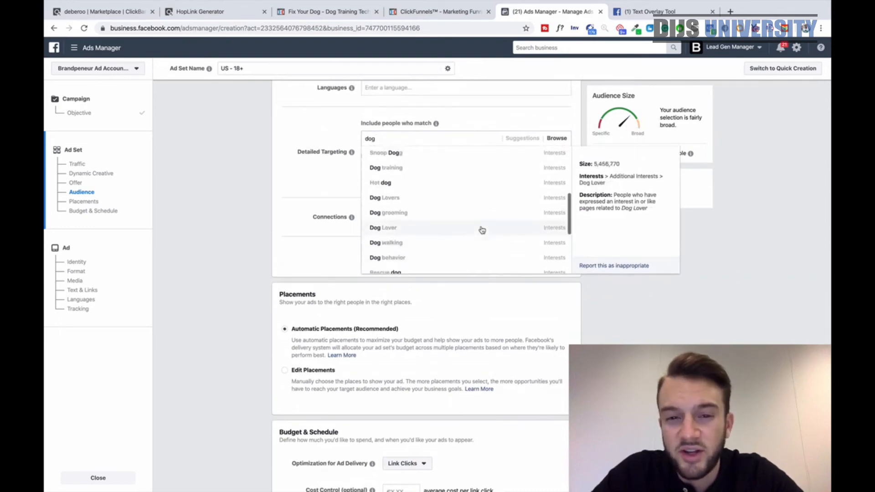
{"action": "scroll", "coordinate": [482, 230], "scroll_direction": "up", "scroll_amount": 1}
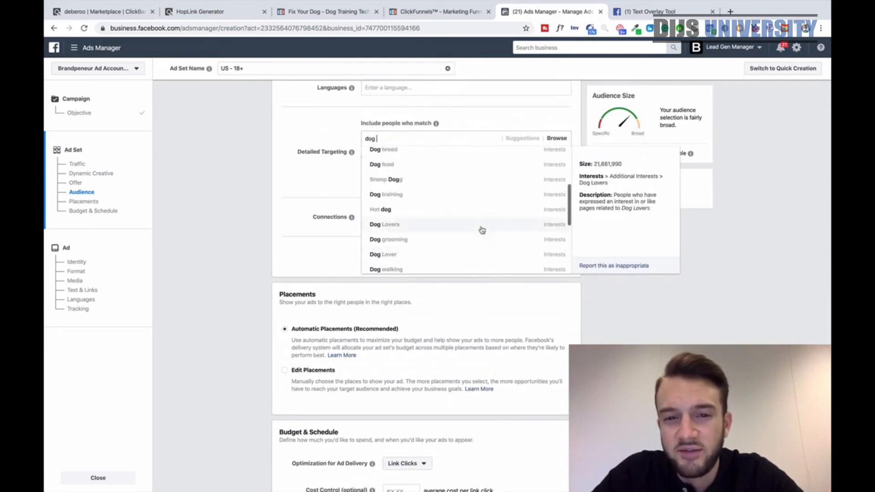
{"action": "left_click", "coordinate": [438, 196]}
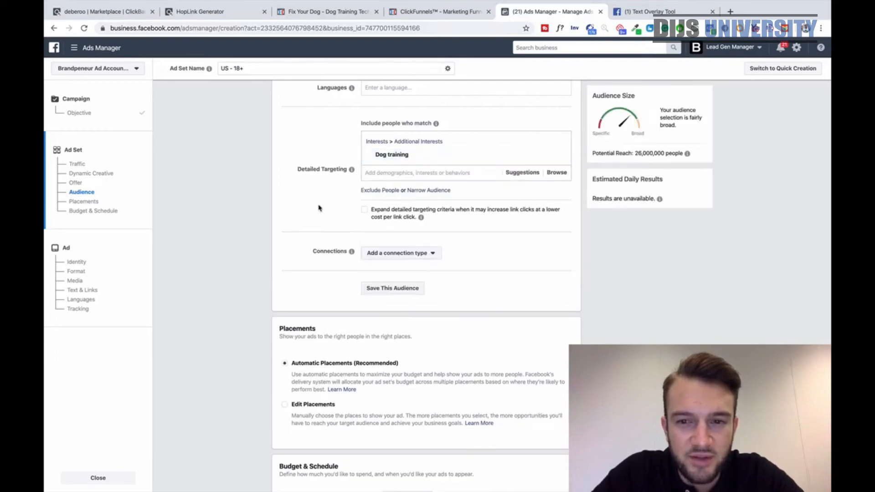
Switch the ad set to manually edited placements and restrict the devices to Mobile
{"action": "scroll", "coordinate": [318, 208], "scroll_direction": "down", "scroll_amount": 1}
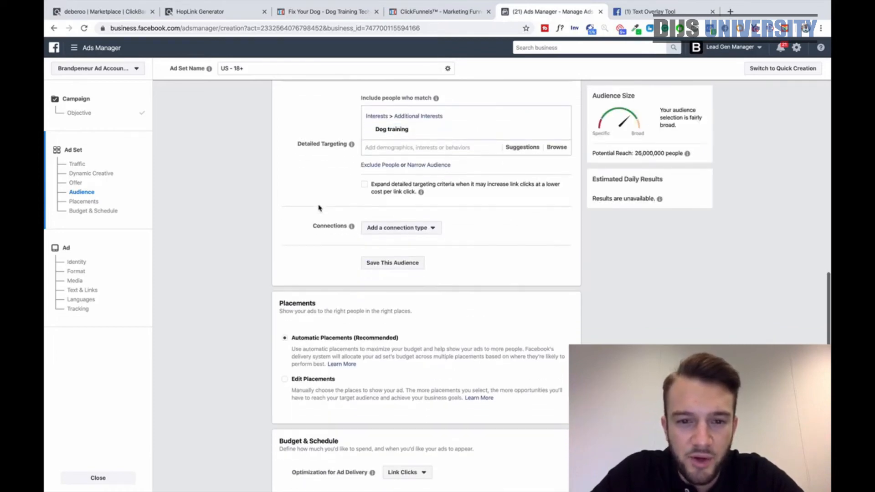
{"action": "scroll", "coordinate": [276, 204], "scroll_direction": "down", "scroll_amount": 1}
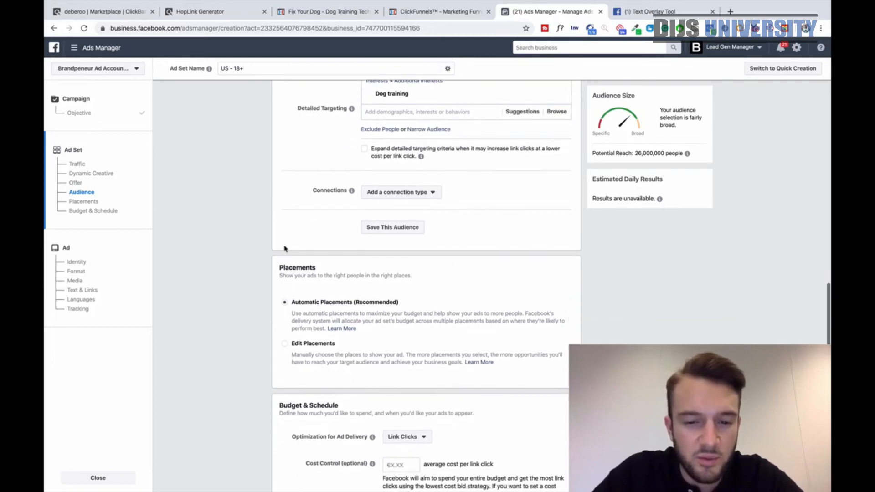
{"action": "scroll", "coordinate": [285, 249], "scroll_direction": "down", "scroll_amount": 2}
{"action": "left_click", "coordinate": [309, 276]}
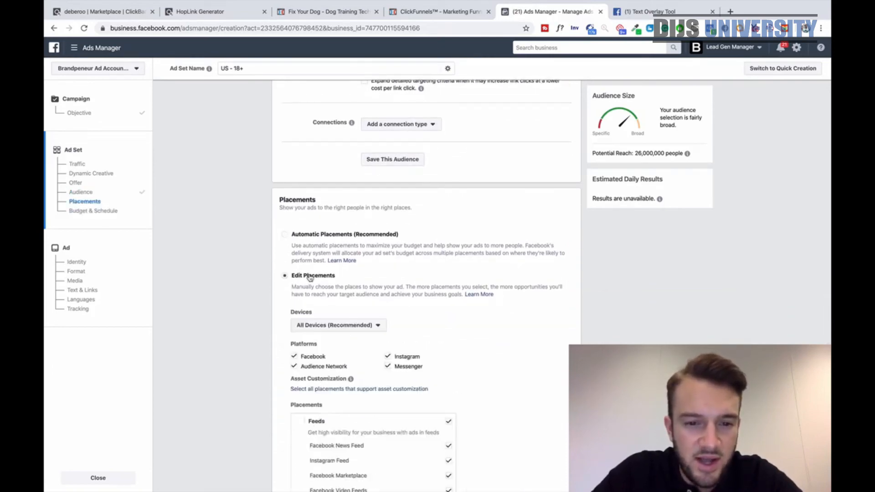
{"action": "scroll", "coordinate": [372, 281], "scroll_direction": "down", "scroll_amount": 3}
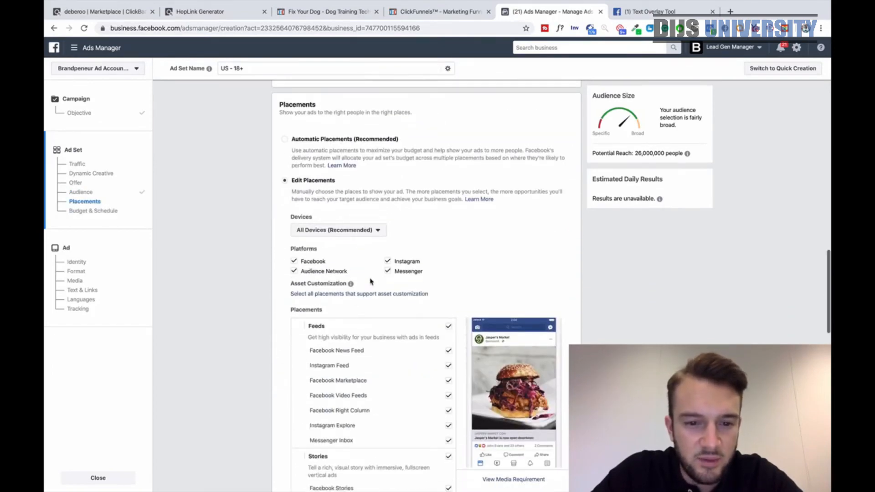
{"action": "left_click", "coordinate": [330, 234]}
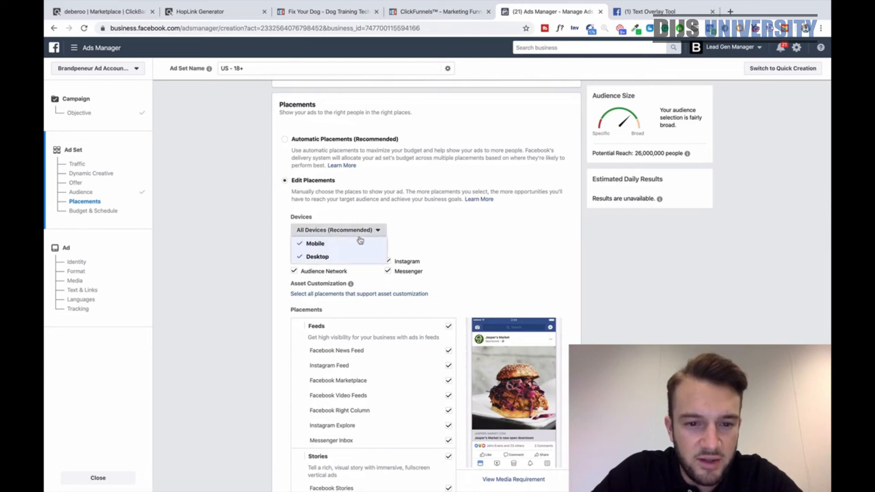
{"action": "left_click", "coordinate": [299, 257]}
{"action": "left_click", "coordinate": [446, 225]}
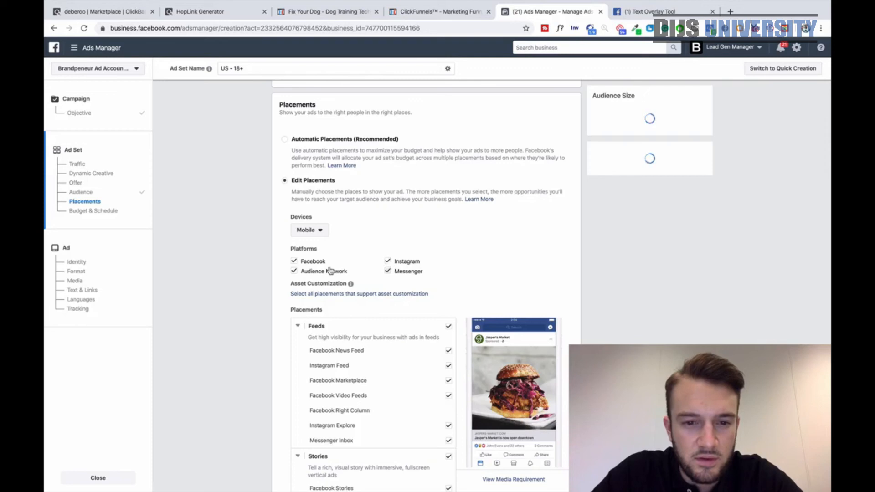
Deselect Audience Network, Messenger, all feeds, the other stories and Facebook Instant Articles, keeping only the Instagram Stories placement
{"action": "left_click", "coordinate": [294, 270]}
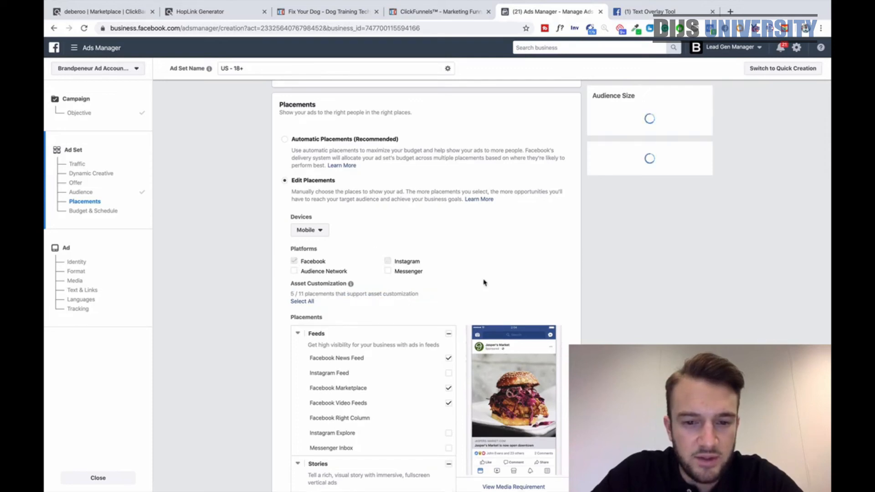
{"action": "scroll", "coordinate": [484, 283], "scroll_direction": "down", "scroll_amount": 5}
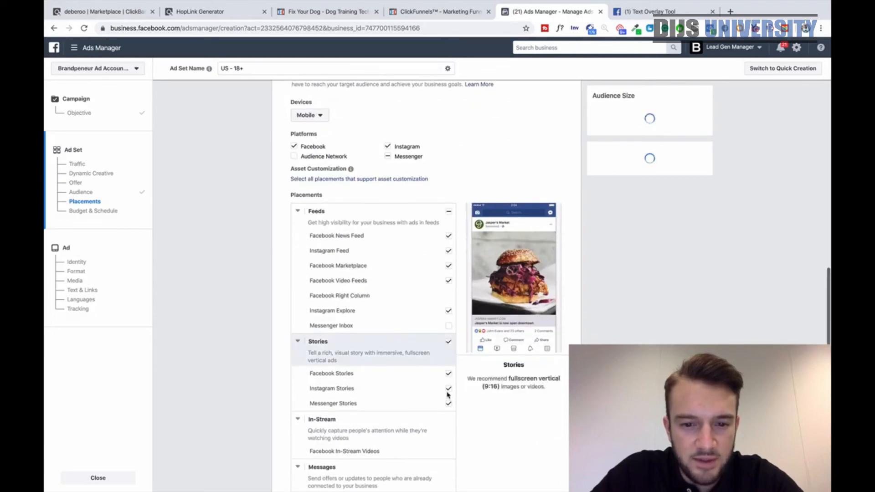
{"action": "left_click", "coordinate": [449, 367]}
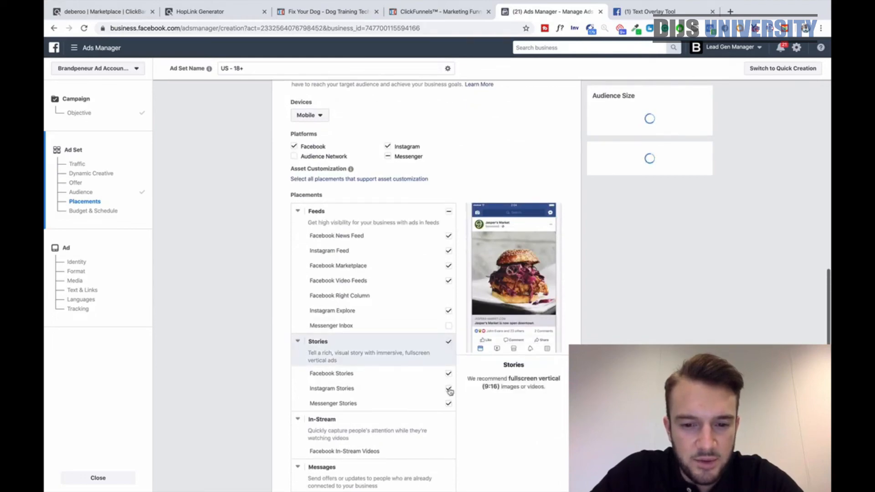
{"action": "left_click", "coordinate": [449, 251]}
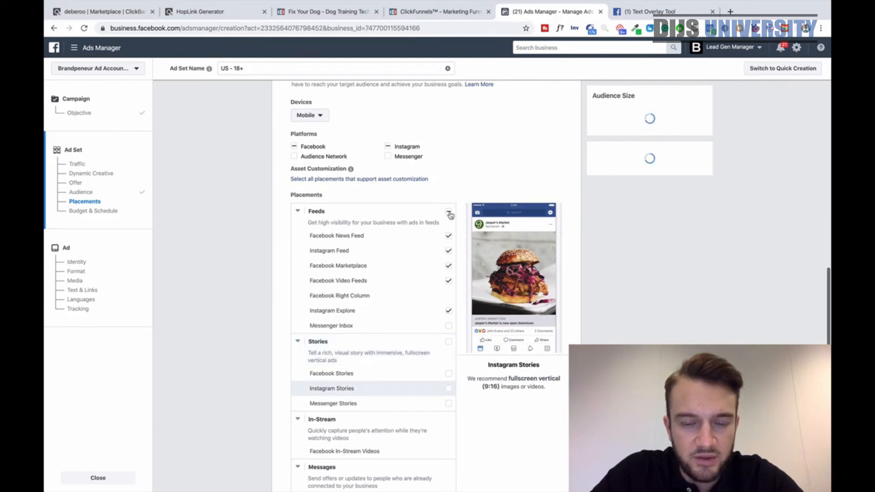
{"action": "left_click", "coordinate": [450, 213]}
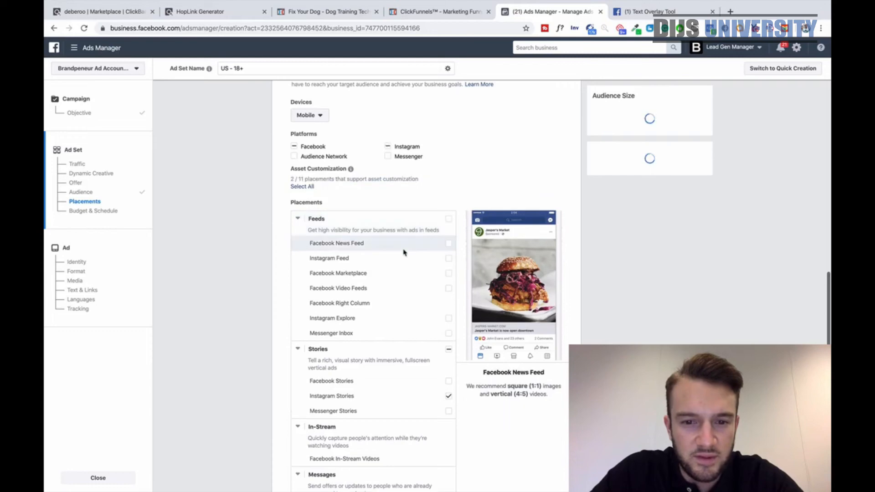
{"action": "scroll", "coordinate": [403, 253], "scroll_direction": "down", "scroll_amount": 5}
{"action": "scroll", "coordinate": [405, 319], "scroll_direction": "up", "scroll_amount": 2}
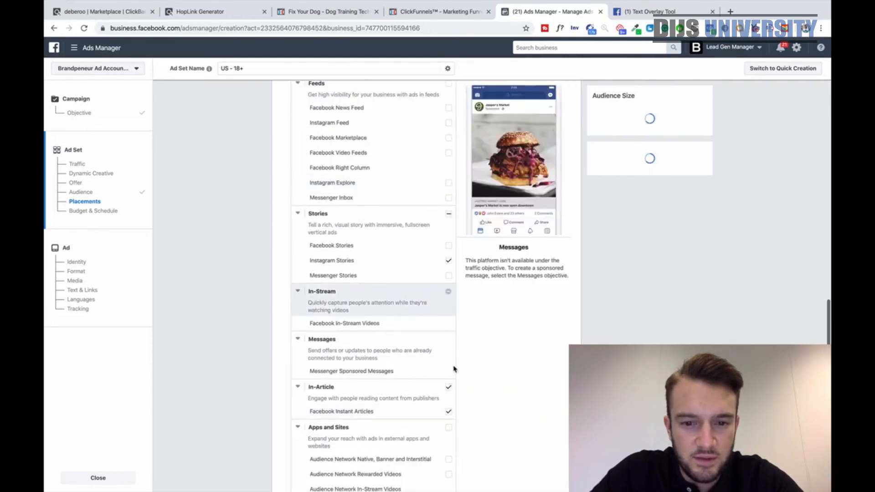
{"action": "left_click", "coordinate": [449, 411]}
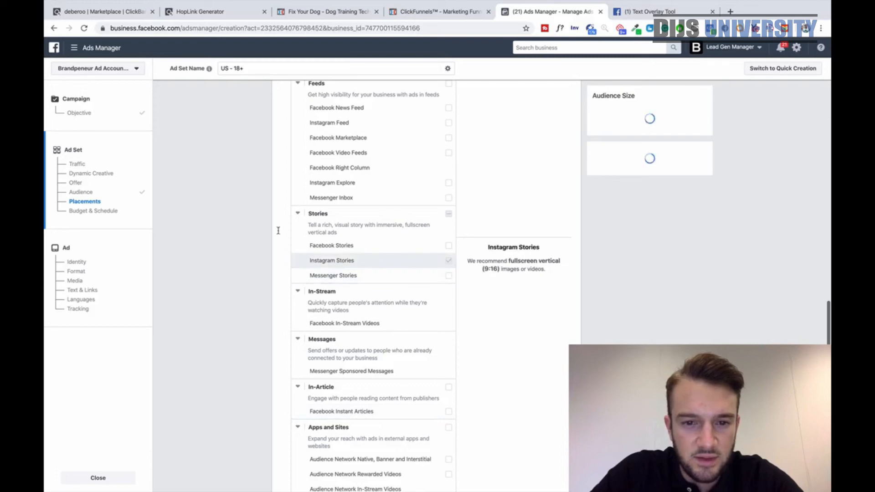
Set the ad set's optimization for ad delivery to Landing Page Views
{"action": "scroll", "coordinate": [278, 231], "scroll_direction": "down", "scroll_amount": 3}
{"action": "scroll", "coordinate": [278, 231], "scroll_direction": "up", "scroll_amount": 5}
{"action": "scroll", "coordinate": [279, 234], "scroll_direction": "down", "scroll_amount": 8}
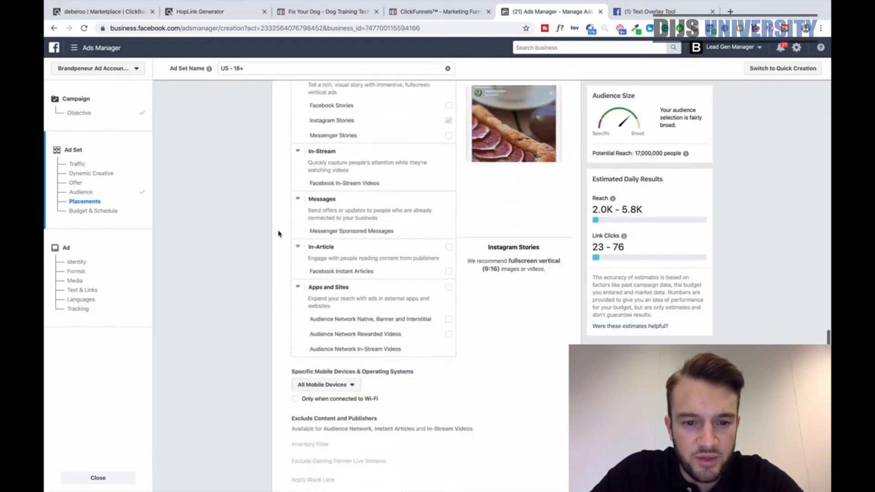
{"action": "scroll", "coordinate": [279, 234], "scroll_direction": "down", "scroll_amount": 4}
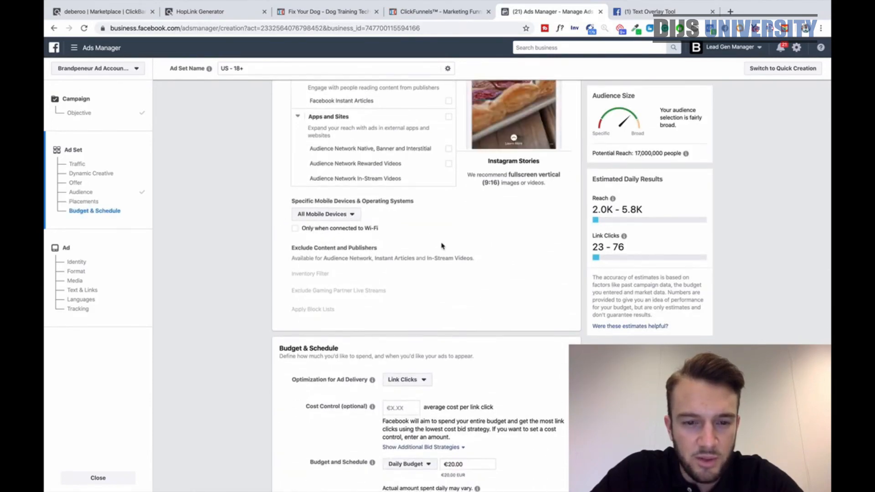
{"action": "scroll", "coordinate": [442, 245], "scroll_direction": "down", "scroll_amount": 3}
{"action": "left_click", "coordinate": [431, 258]}
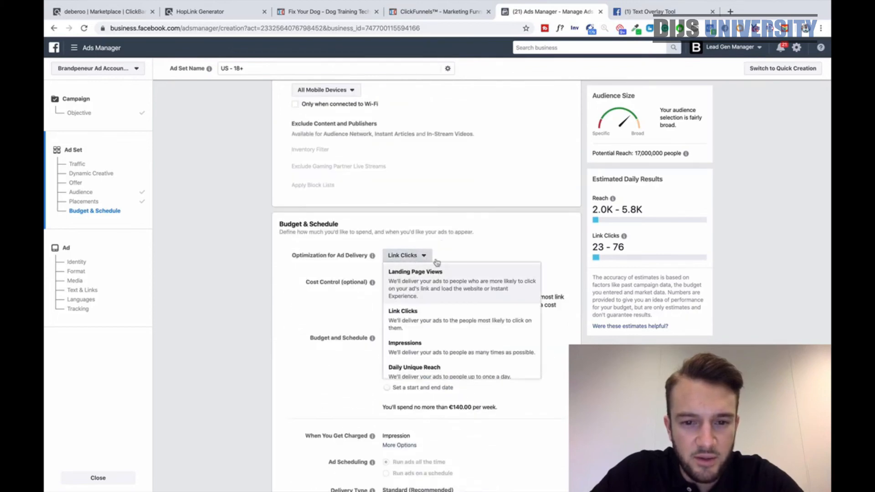
{"action": "left_click", "coordinate": [430, 285]}
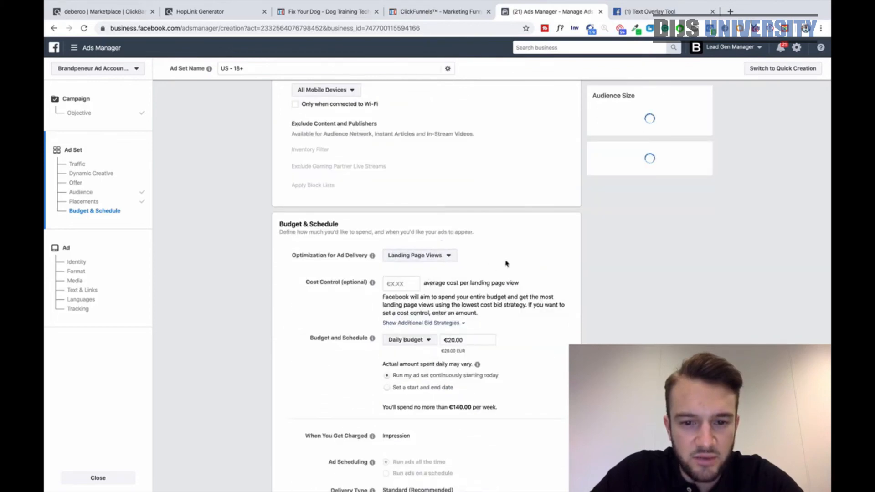
Check the dog training offer's listing in the ClickBank marketplace, and return to Ads Manager
{"action": "left_click", "coordinate": [211, 11]}
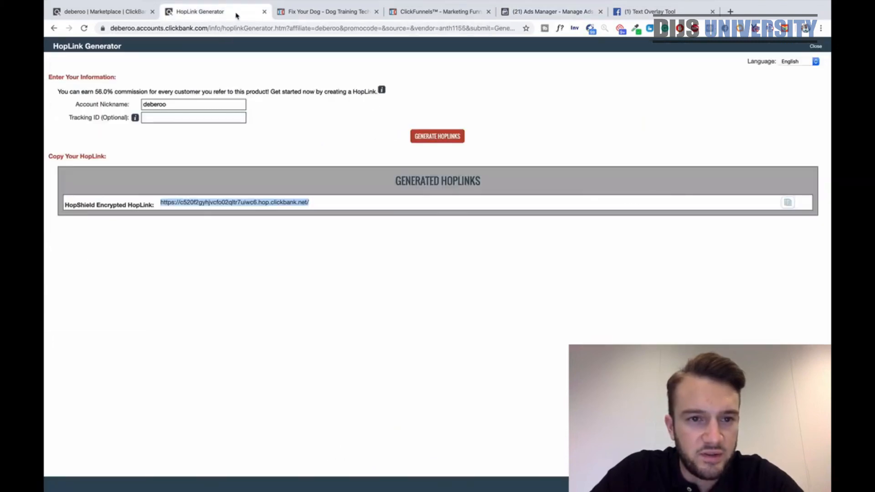
{"action": "left_click", "coordinate": [310, 12]}
{"action": "left_click", "coordinate": [136, 15]}
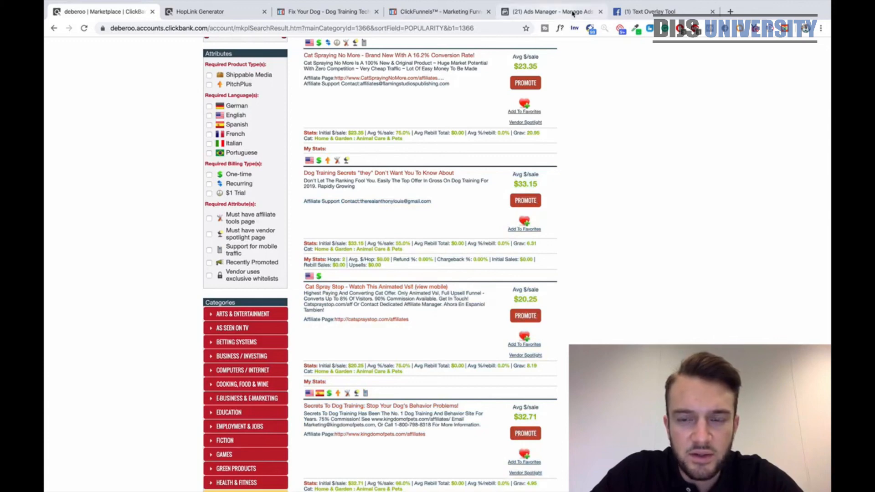
{"action": "left_click", "coordinate": [539, 14]}
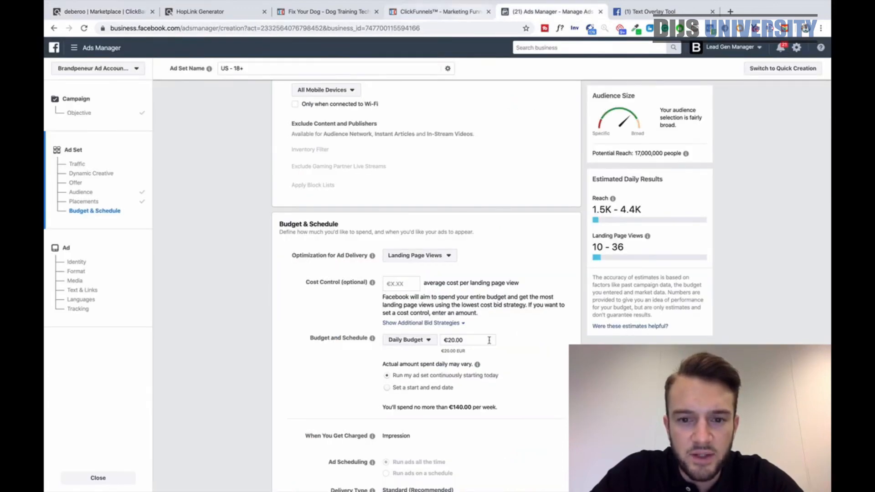
Set the ad set's daily budget to €100.00 and continue to the ad setup
{"action": "left_click", "coordinate": [483, 342]}
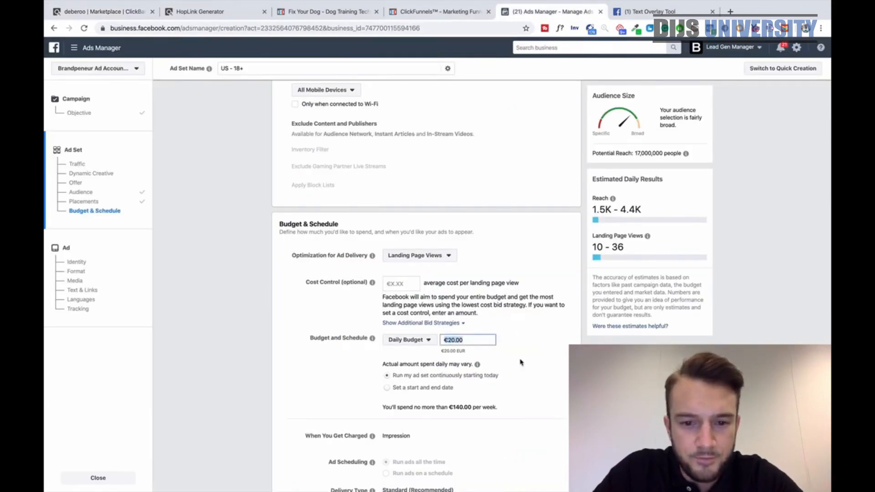
{"action": "type", "text": "100"}
{"action": "left_click", "coordinate": [550, 352]}
{"action": "scroll", "coordinate": [549, 352], "scroll_direction": "down", "scroll_amount": 3}
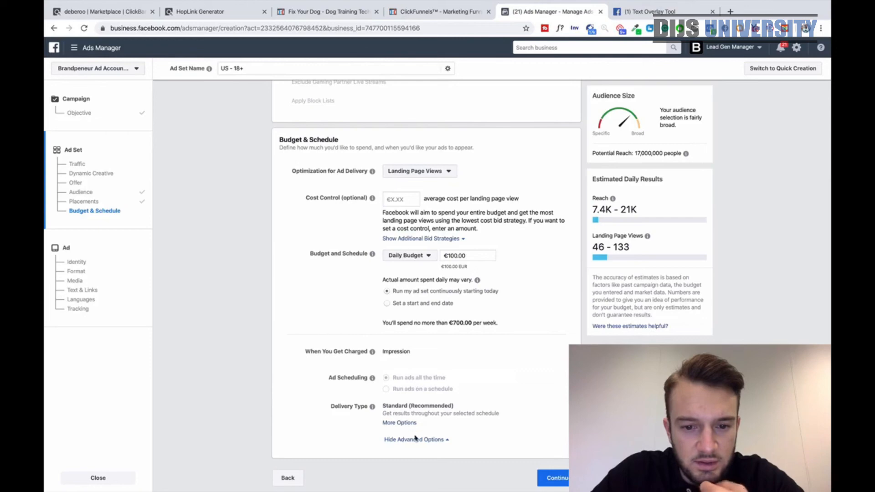
{"action": "left_click", "coordinate": [559, 477]}
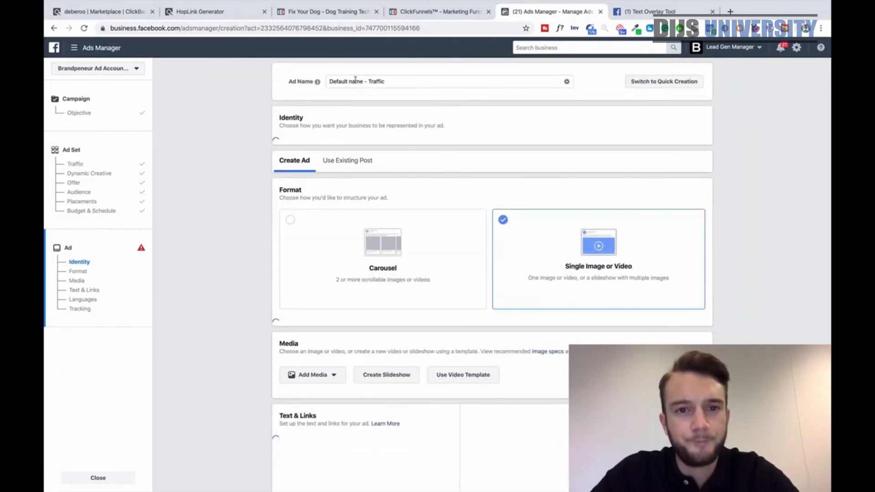
Name the ad "Dog 1" and check the Facebook Page and Instagram account choices for its identity
{"action": "triple_click", "coordinate": [388, 81]}
{"action": "type", "text": "Dog 1"}
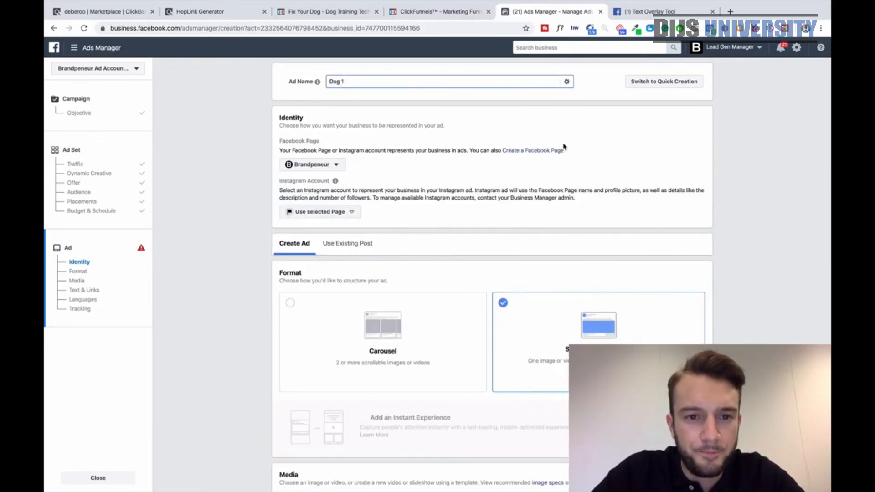
{"action": "left_click", "coordinate": [340, 165]}
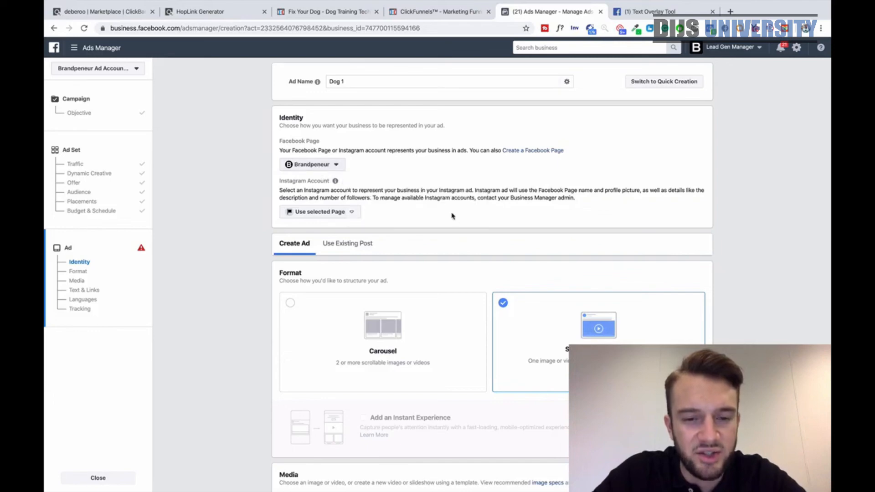
{"action": "left_click", "coordinate": [349, 213]}
{"action": "left_click", "coordinate": [440, 192]}
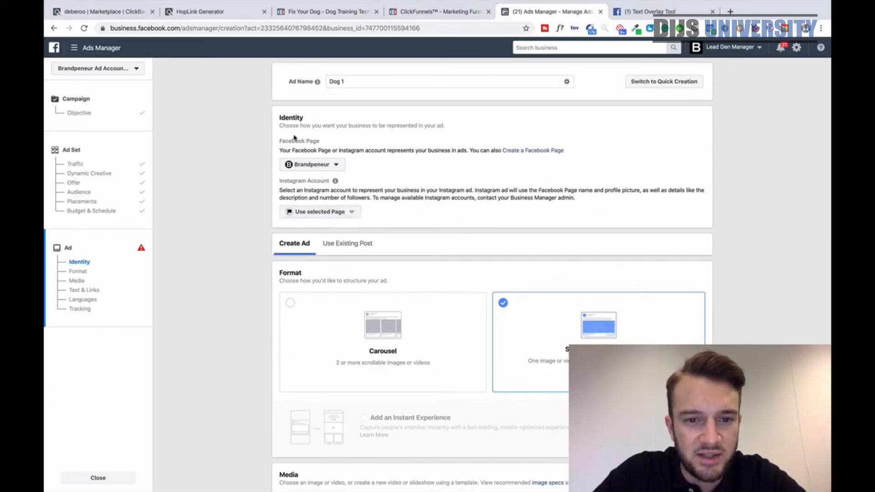
Choose the brandpeneur Instagram account to represent the business in the ad
{"action": "left_click", "coordinate": [302, 214]}
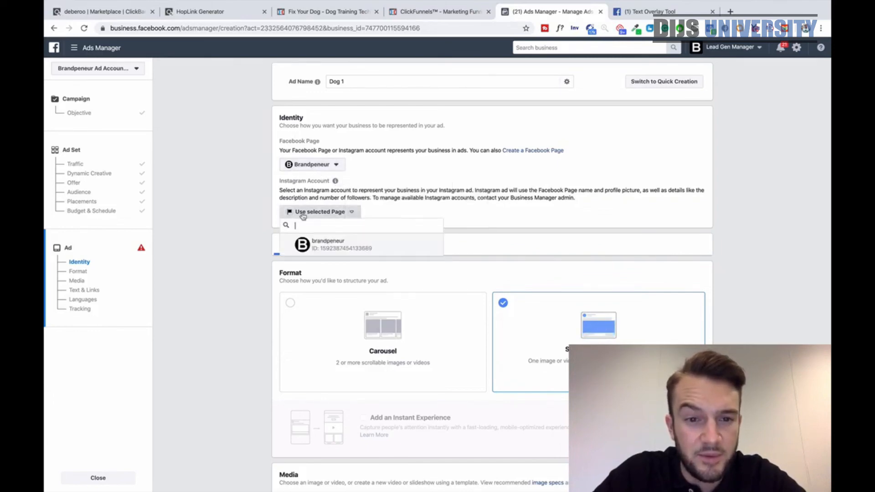
{"action": "left_click", "coordinate": [339, 244]}
{"action": "scroll", "coordinate": [394, 213], "scroll_direction": "down", "scroll_amount": 4}
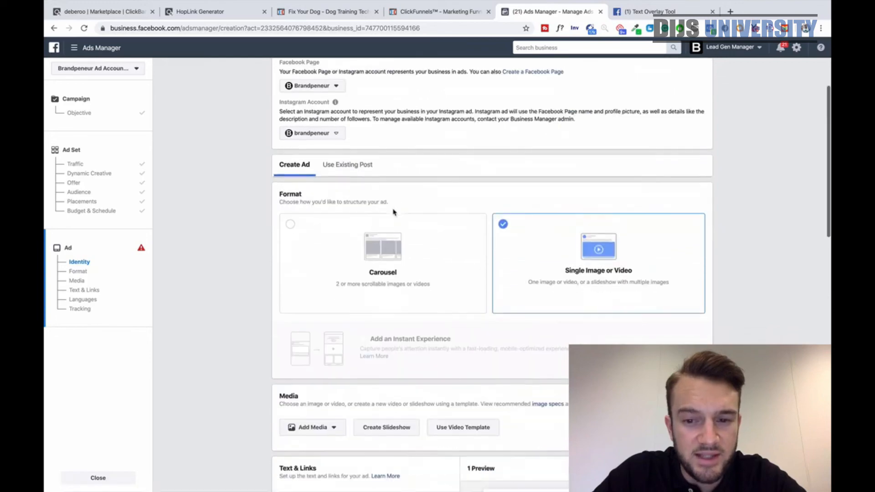
Switch to ClickFunnels and copy the page URL of the INSTAGRAM Template funnel step
{"action": "scroll", "coordinate": [394, 213], "scroll_direction": "down", "scroll_amount": 5}
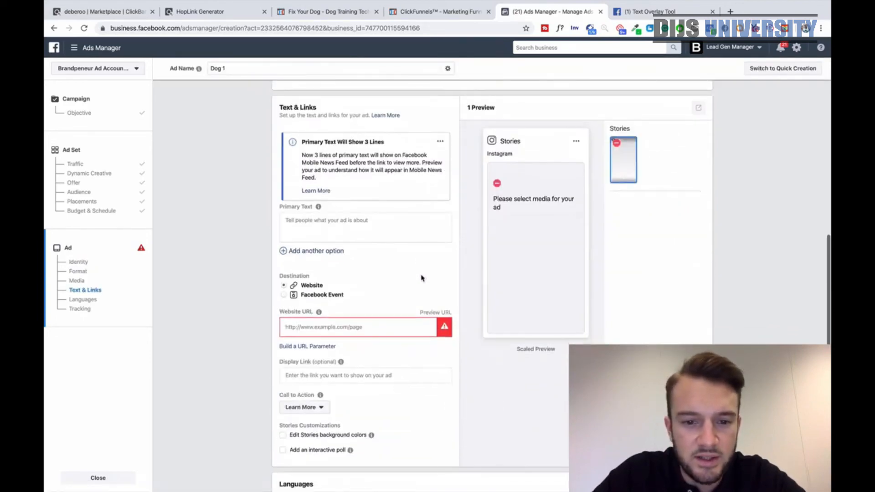
{"action": "left_click", "coordinate": [328, 12]}
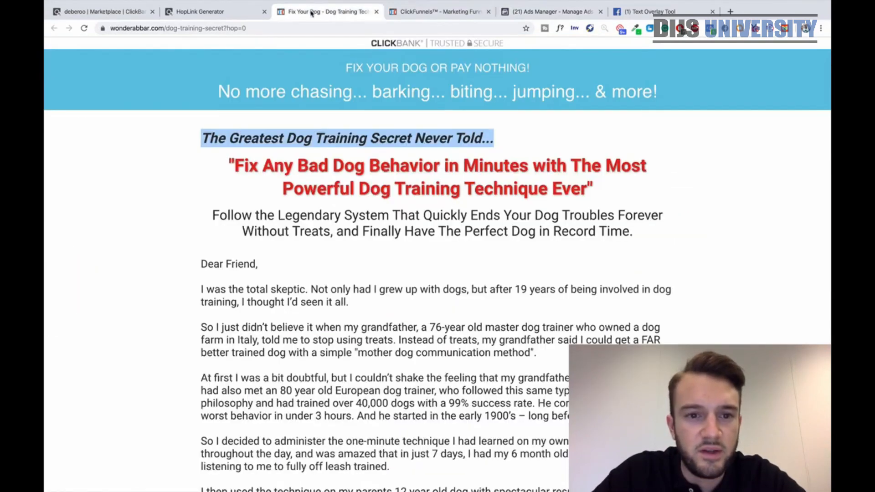
{"action": "left_click", "coordinate": [218, 17]}
{"action": "left_click", "coordinate": [105, 12]}
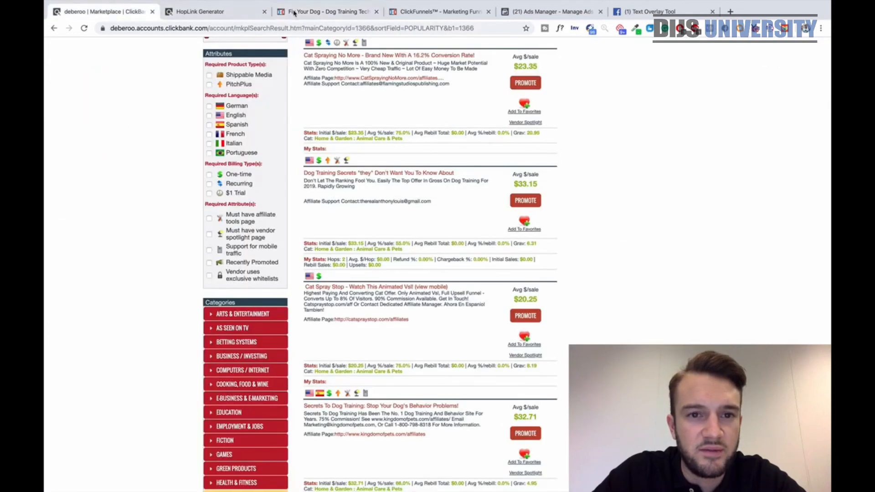
{"action": "left_click", "coordinate": [423, 11]}
{"action": "key", "text": "super+a"}
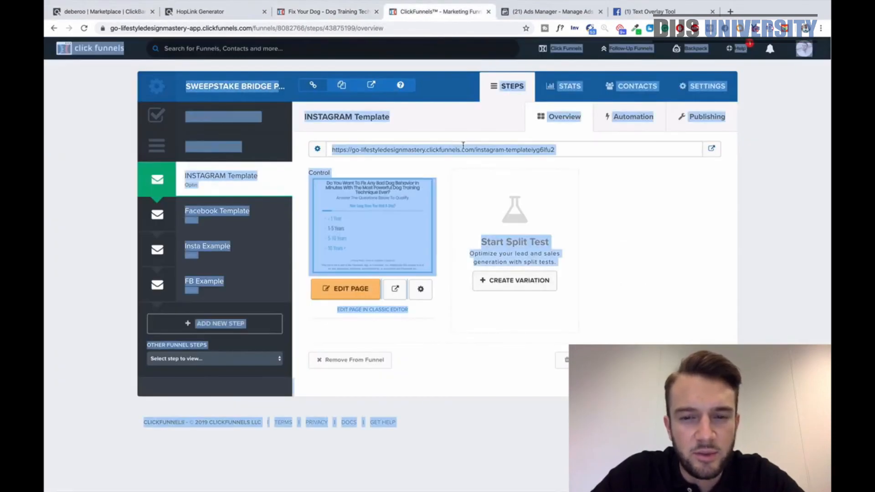
{"action": "left_click", "coordinate": [551, 156]}
{"action": "left_click_drag", "start_coordinate": [564, 155], "coordinate": [339, 148]}
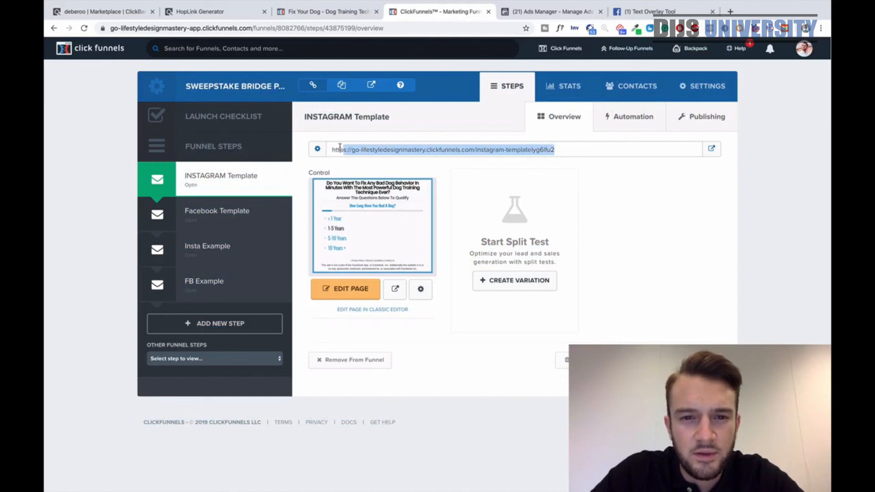
Return to Ads Manager and enter the copied funnel page link as the ad's website URL
{"action": "left_click", "coordinate": [552, 11]}
{"action": "key", "text": "ctrl+v"}
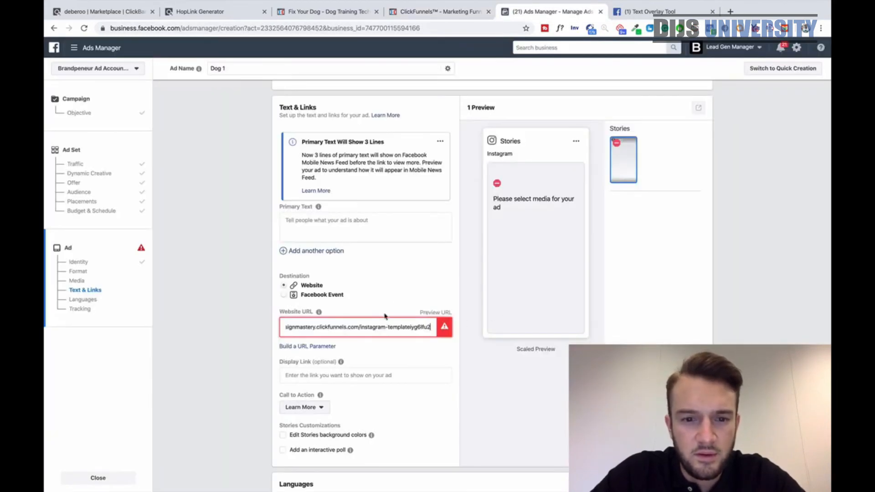
{"action": "left_click", "coordinate": [395, 279]}
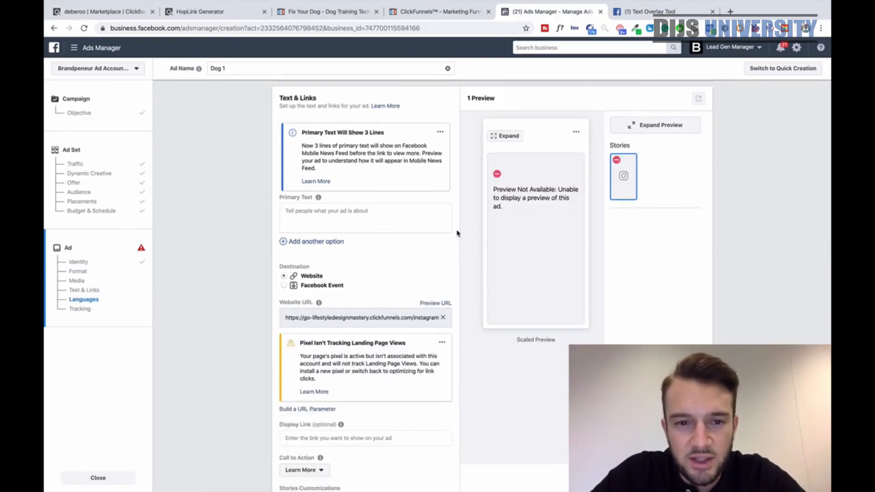
Add an image to the ad's media and start uploading new files to the account images
{"action": "scroll", "coordinate": [404, 287], "scroll_direction": "up", "scroll_amount": 5}
{"action": "scroll", "coordinate": [404, 287], "scroll_direction": "up", "scroll_amount": 2}
{"action": "left_click", "coordinate": [321, 342]}
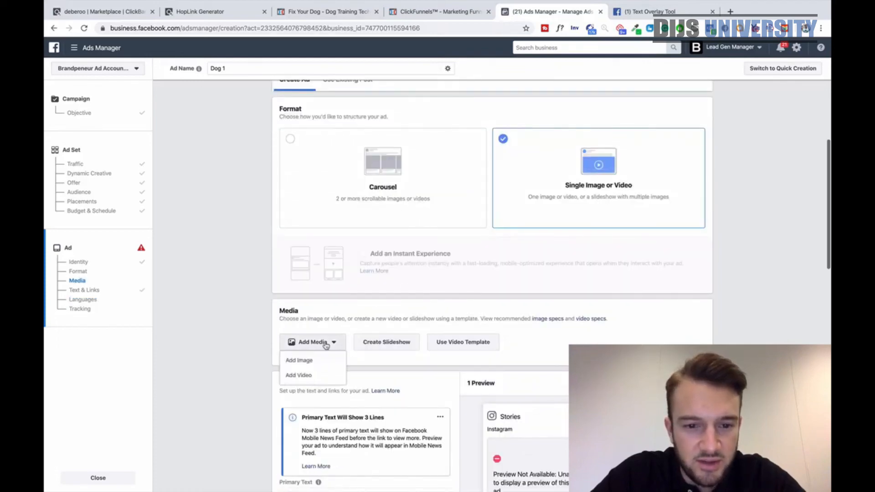
{"action": "left_click", "coordinate": [310, 362]}
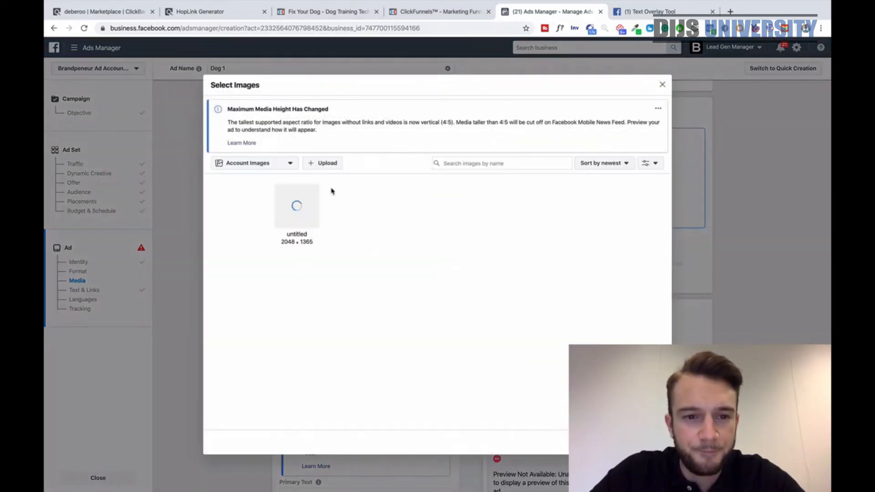
{"action": "left_click", "coordinate": [326, 167]}
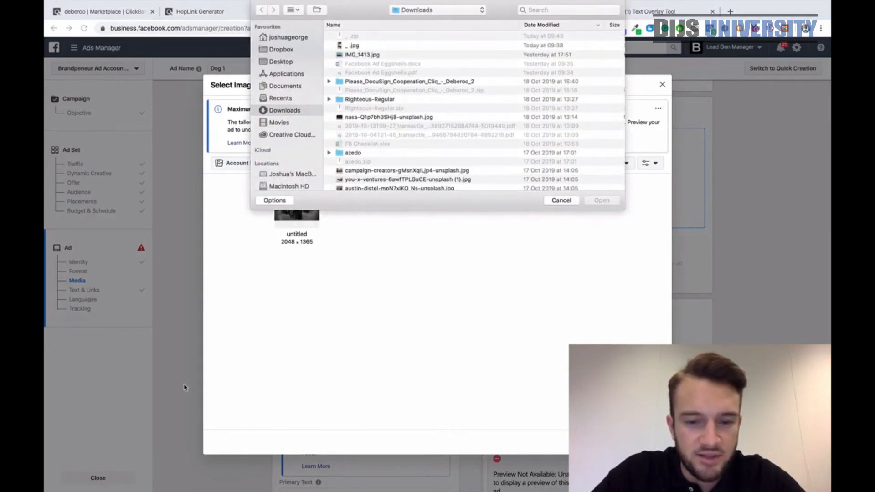
Find the Downloads folder in Finder, extract its newest zip archive, and open the extracted folder of images
{"action": "key", "text": "super+space"}
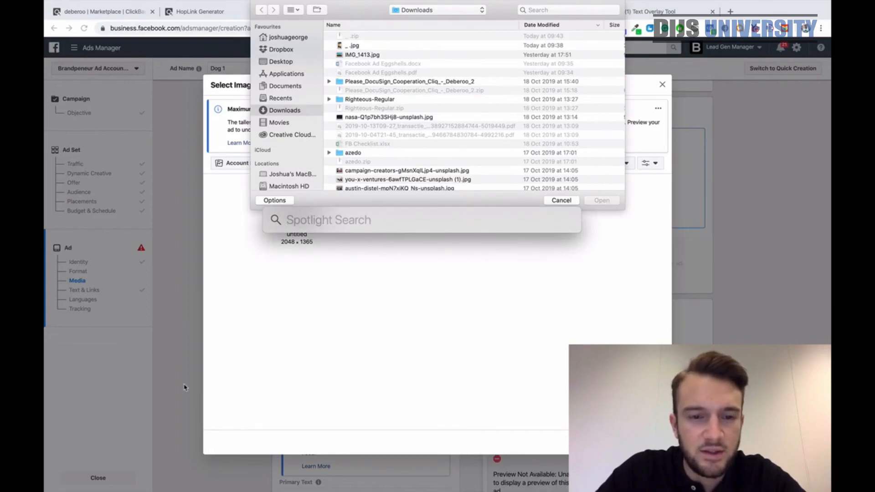
{"action": "type", "text": "downloads"}
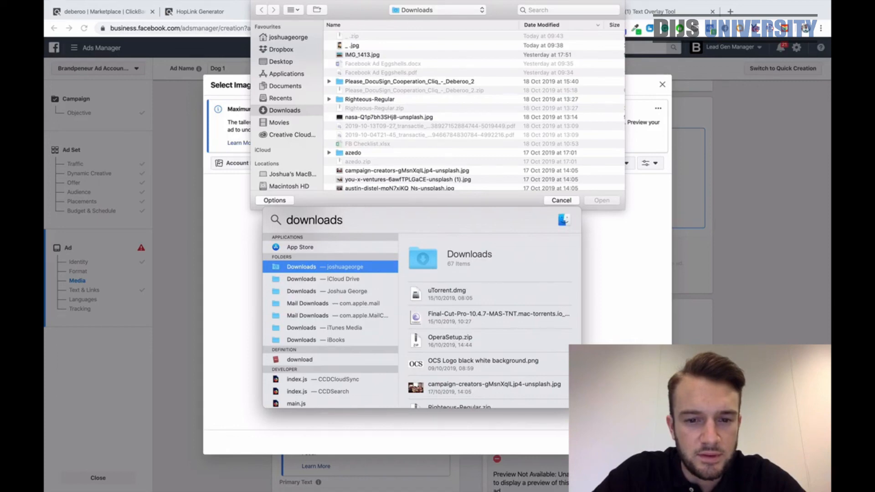
{"action": "key", "text": "Down"}
{"action": "key", "text": "Down"}
{"action": "key", "text": "Up"}
{"action": "key", "text": "Up"}
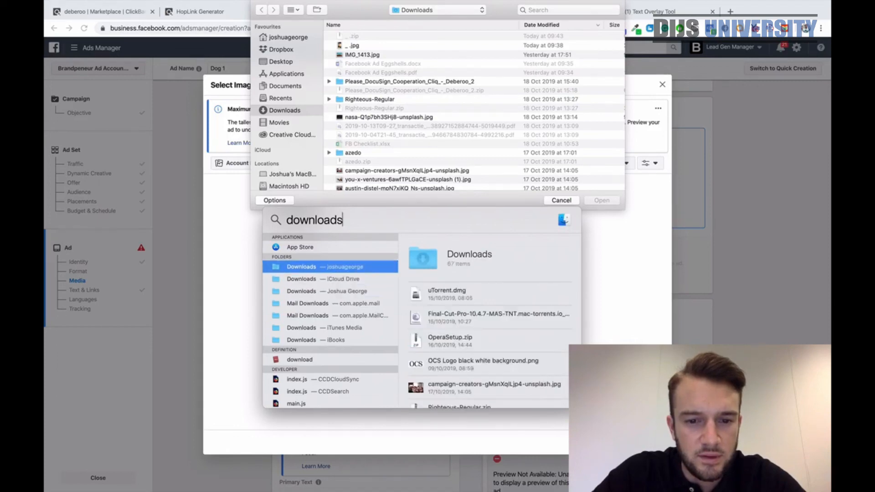
{"action": "key", "text": "Return"}
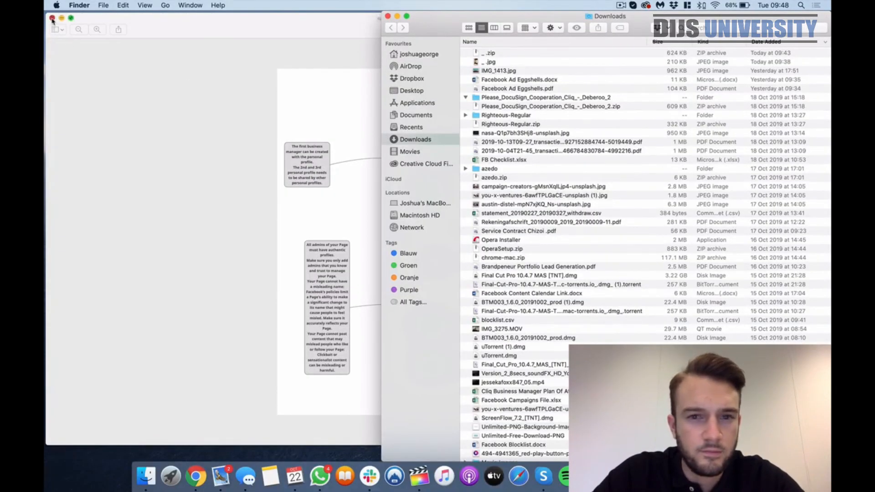
{"action": "left_click", "coordinate": [52, 17]}
{"action": "double_click", "coordinate": [484, 53]}
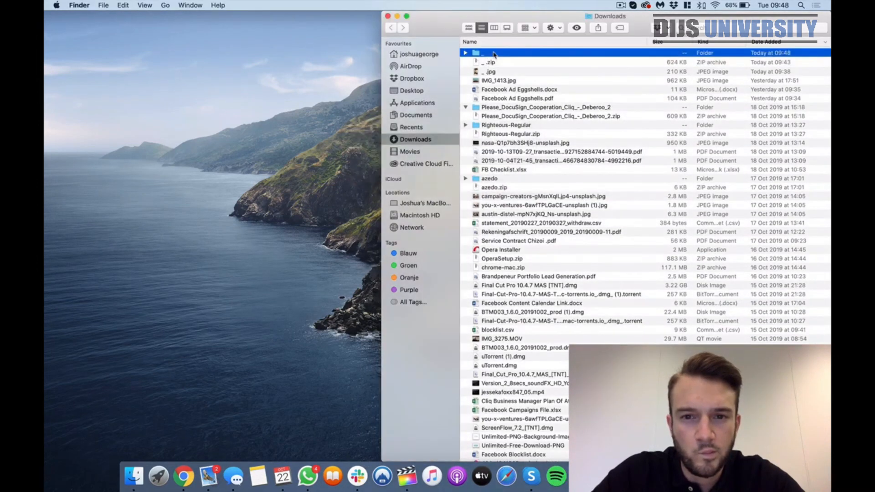
{"action": "double_click", "coordinate": [493, 55]}
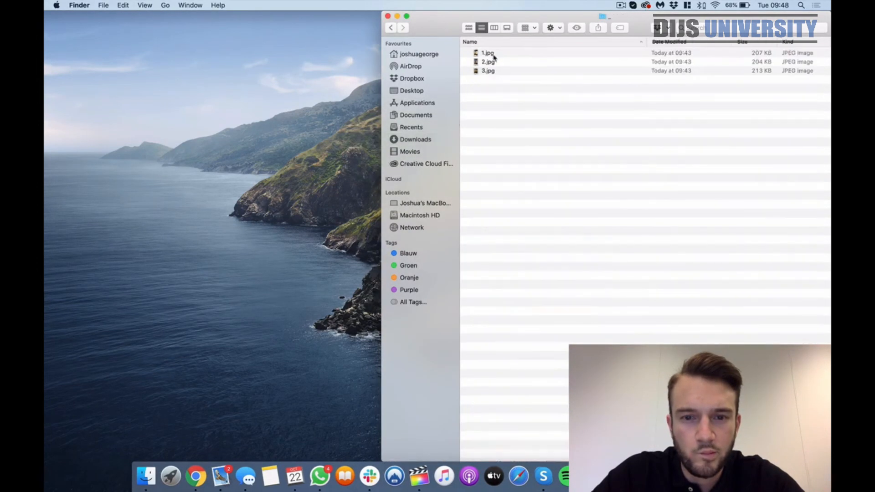
Back in Ads Manager, upload 1.jpg, 2.jpg and 3.jpg from the extracted folder, and use 1.jpg as the ad image
{"action": "left_click", "coordinate": [196, 476]}
{"action": "left_click", "coordinate": [346, 36]}
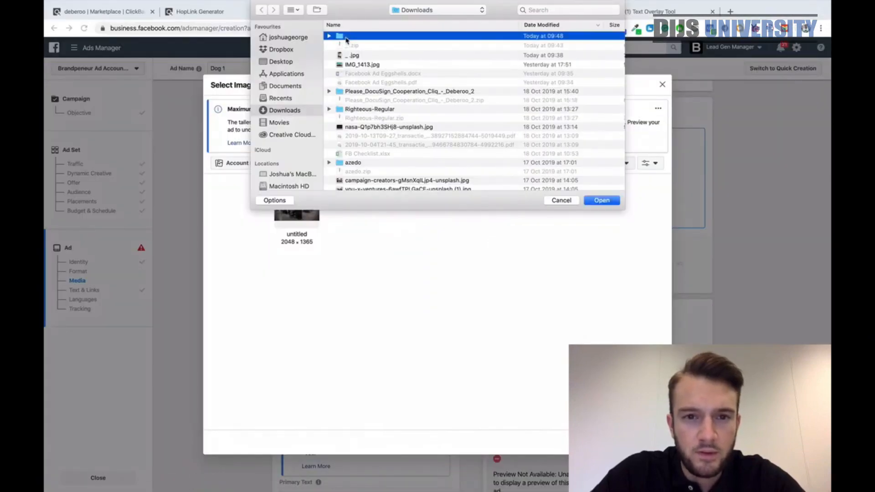
{"action": "left_click", "coordinate": [329, 36]}
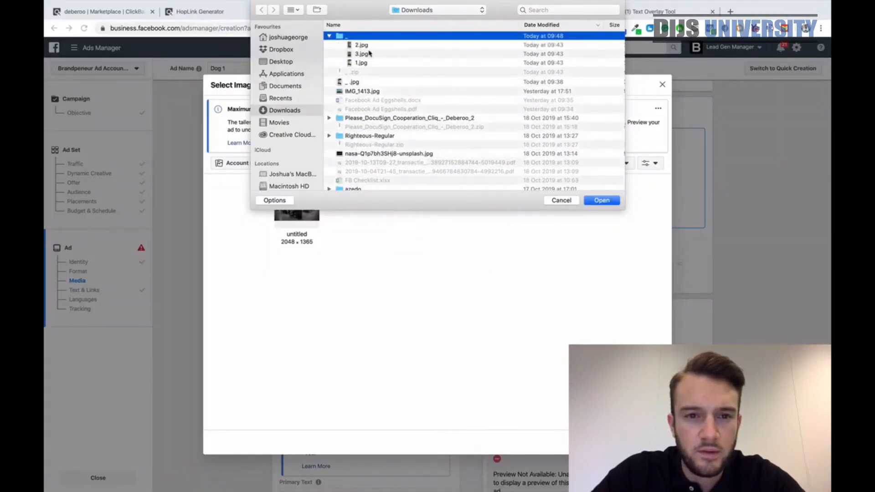
{"action": "left_click", "coordinate": [369, 45]}
{"action": "left_click", "coordinate": [367, 63], "text": "shift"}
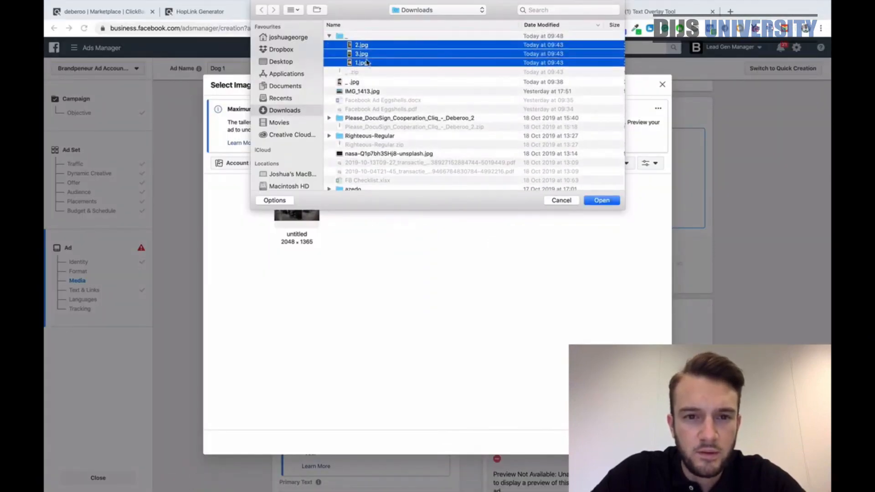
{"action": "left_click", "coordinate": [600, 200]}
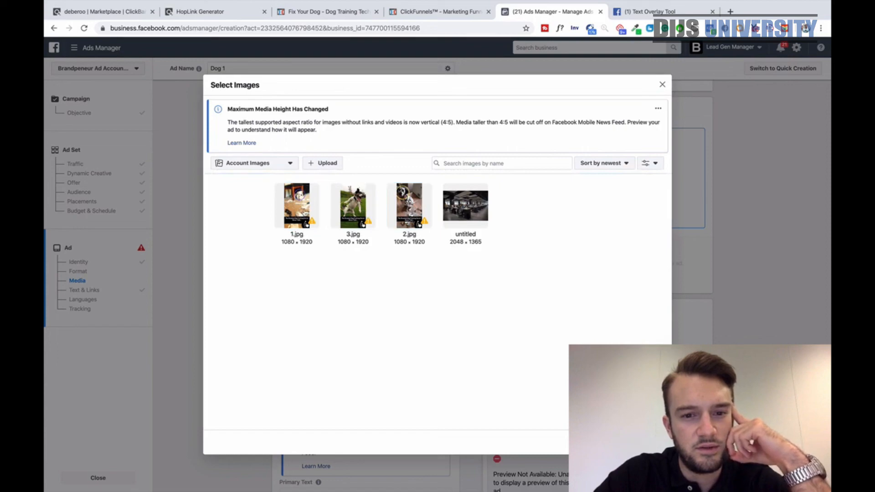
{"action": "left_click", "coordinate": [649, 442]}
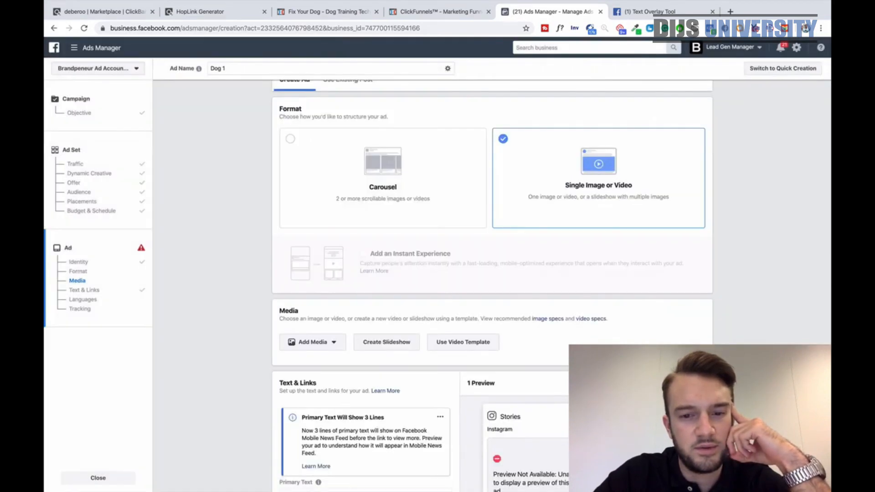
Review the Dog 1 ad's Stories preview, website link, call to action, tracking and identity settings
{"action": "scroll", "coordinate": [300, 253], "scroll_direction": "down", "scroll_amount": 1}
{"action": "scroll", "coordinate": [299, 253], "scroll_direction": "down", "scroll_amount": 3}
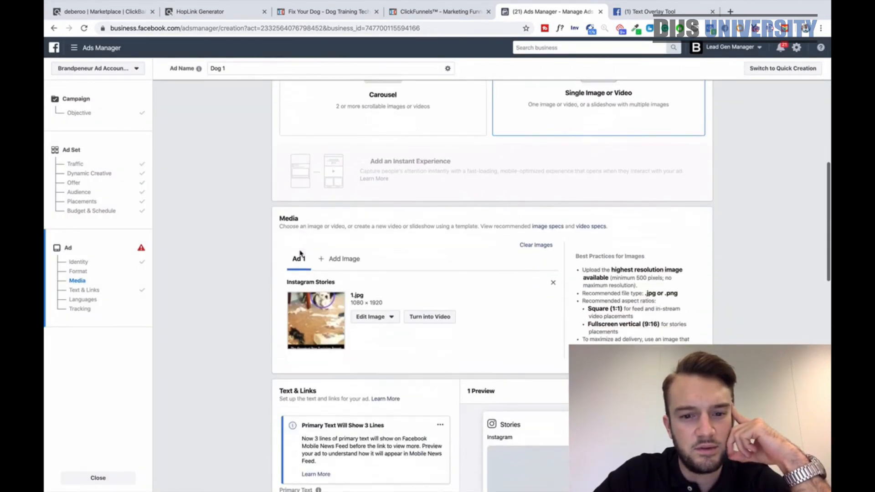
{"action": "scroll", "coordinate": [300, 281], "scroll_direction": "down", "scroll_amount": 3}
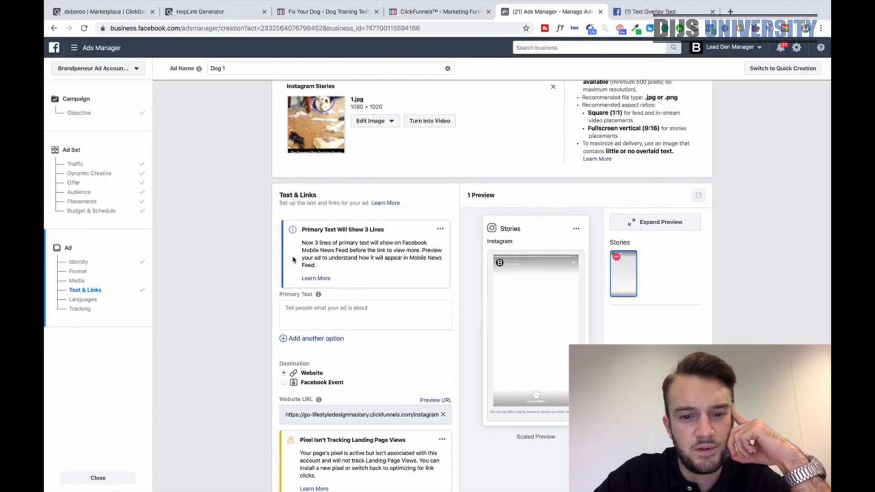
{"action": "scroll", "coordinate": [294, 262], "scroll_direction": "down", "scroll_amount": 2}
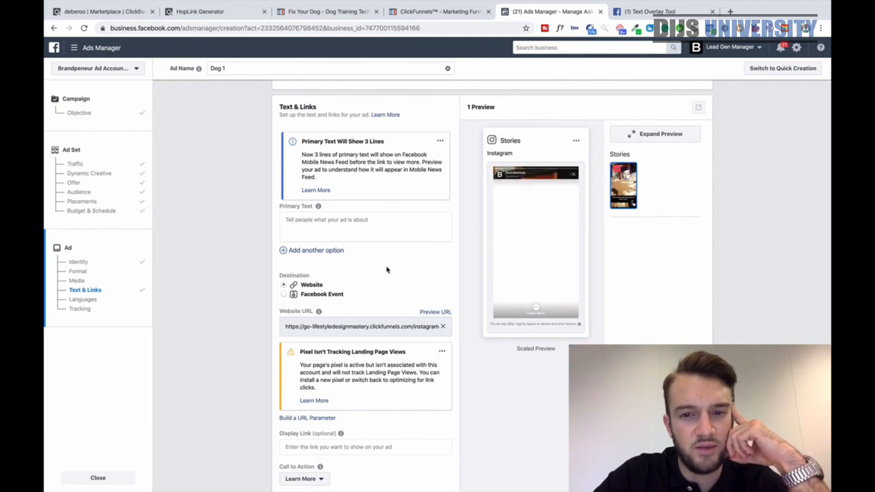
{"action": "left_click", "coordinate": [441, 13]}
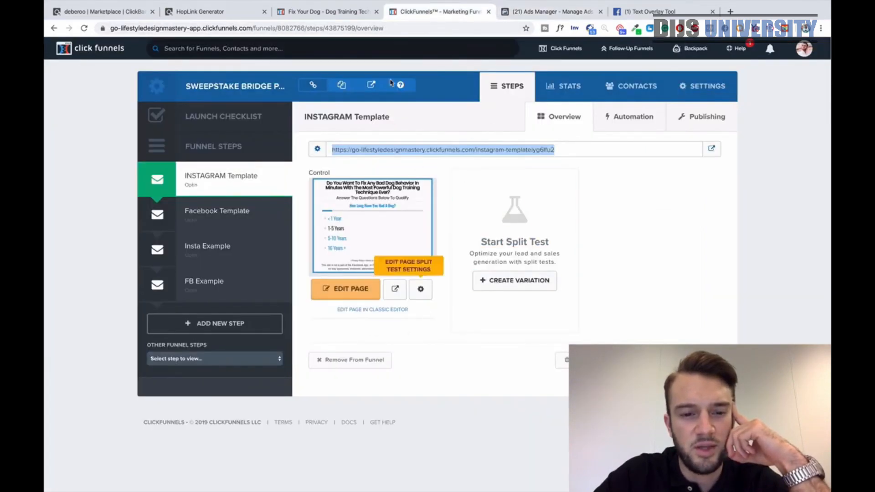
{"action": "left_click", "coordinate": [539, 10]}
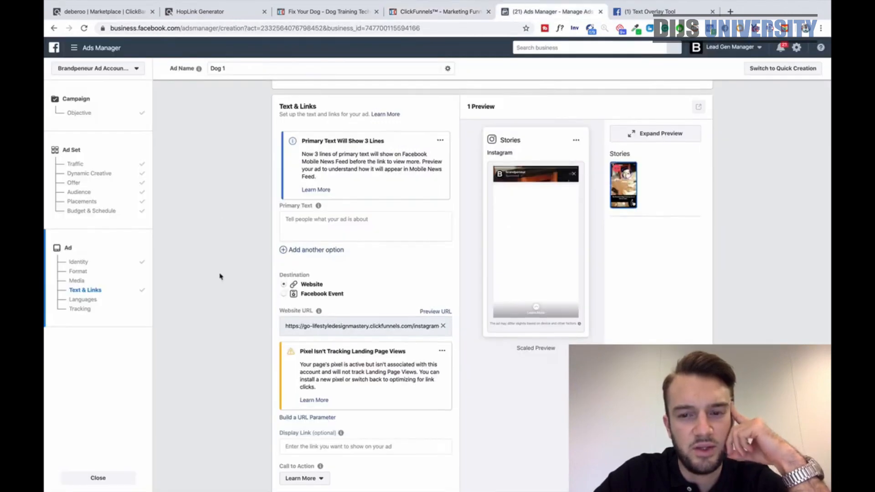
{"action": "scroll", "coordinate": [219, 276], "scroll_direction": "down", "scroll_amount": 3}
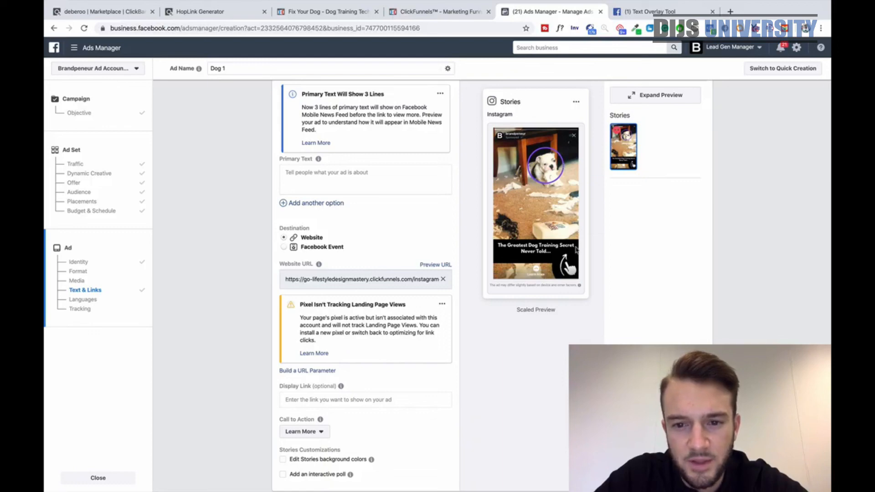
{"action": "scroll", "coordinate": [424, 220], "scroll_direction": "down", "scroll_amount": 7}
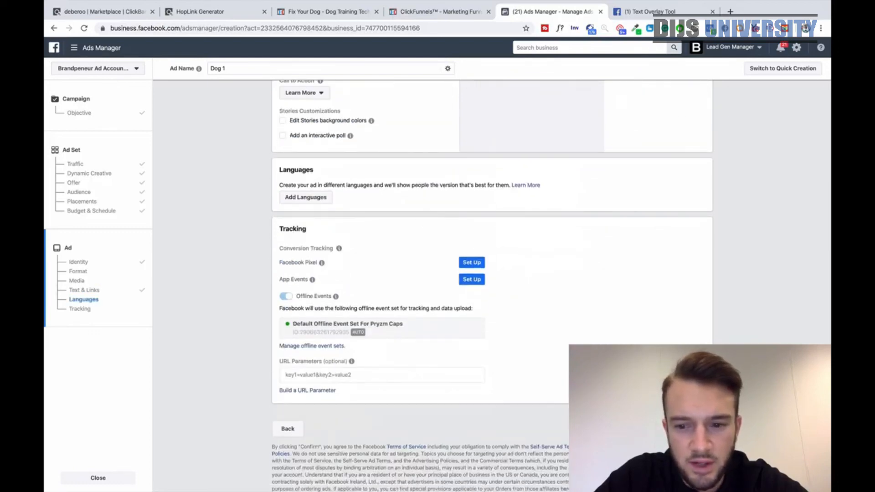
{"action": "scroll", "coordinate": [438, 325], "scroll_direction": "up", "scroll_amount": 12}
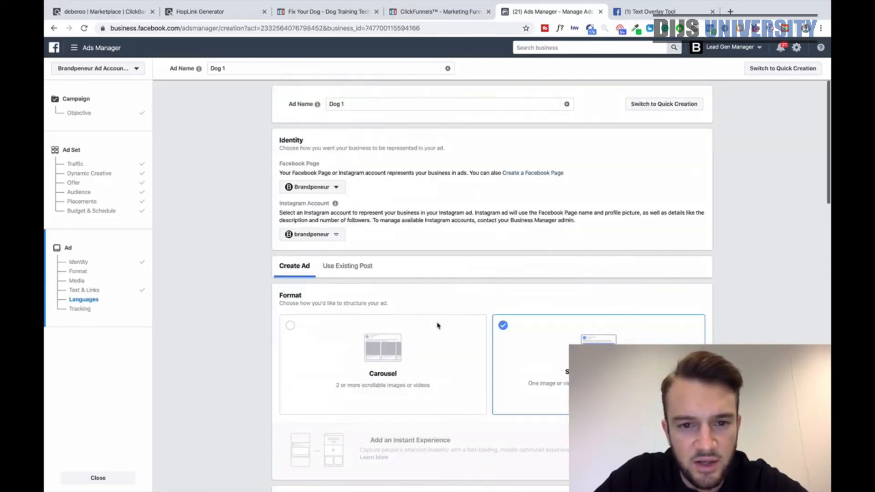
{"action": "scroll", "coordinate": [438, 326], "scroll_direction": "down", "scroll_amount": 10}
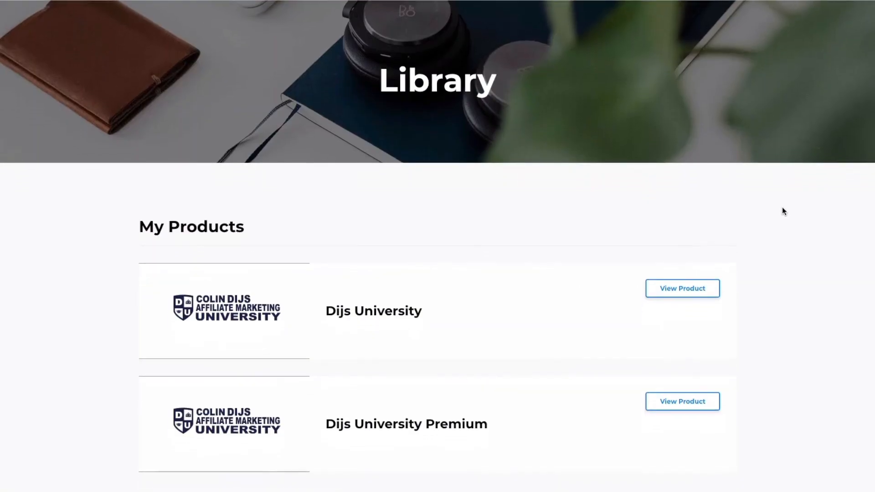
Switch to the Dijs University library and browse the Premium course, the Facebook lessons and the Zeropark traffic source lessons
{"action": "scroll", "coordinate": [782, 208], "scroll_direction": "down", "scroll_amount": 1}
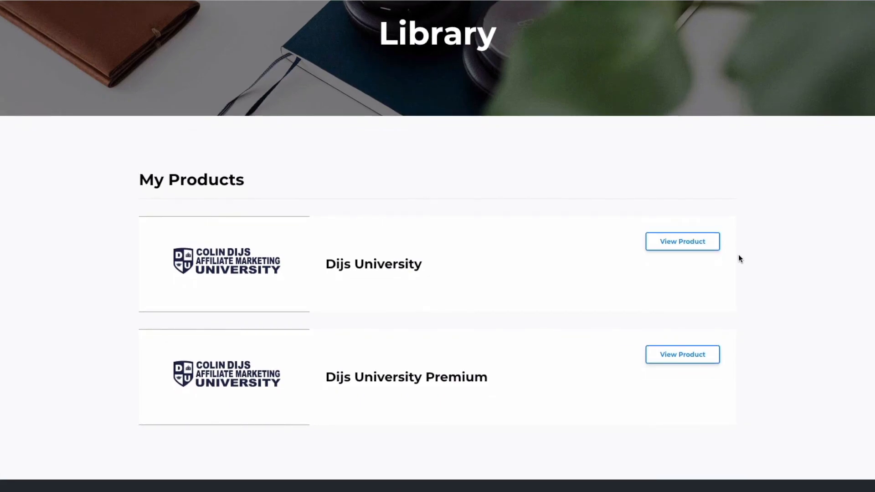
{"action": "left_click", "coordinate": [678, 353]}
{"action": "scroll", "coordinate": [757, 213], "scroll_direction": "down", "scroll_amount": 2}
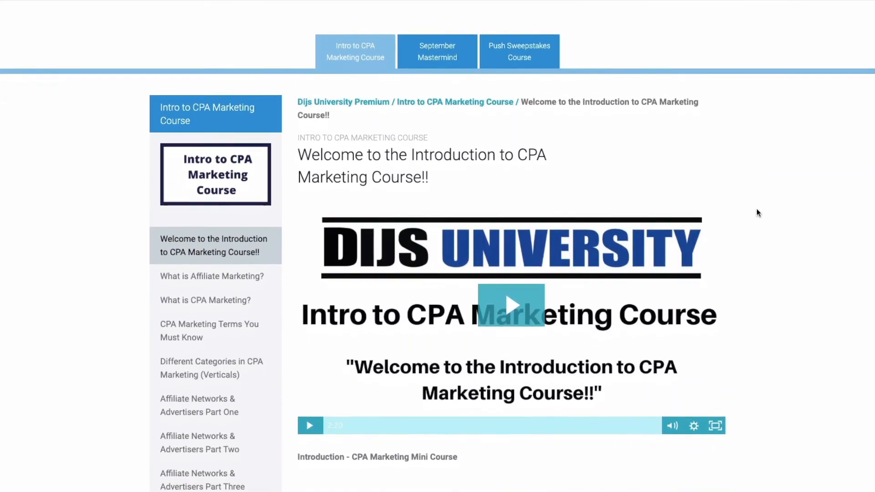
{"action": "scroll", "coordinate": [756, 209], "scroll_direction": "down", "scroll_amount": 2}
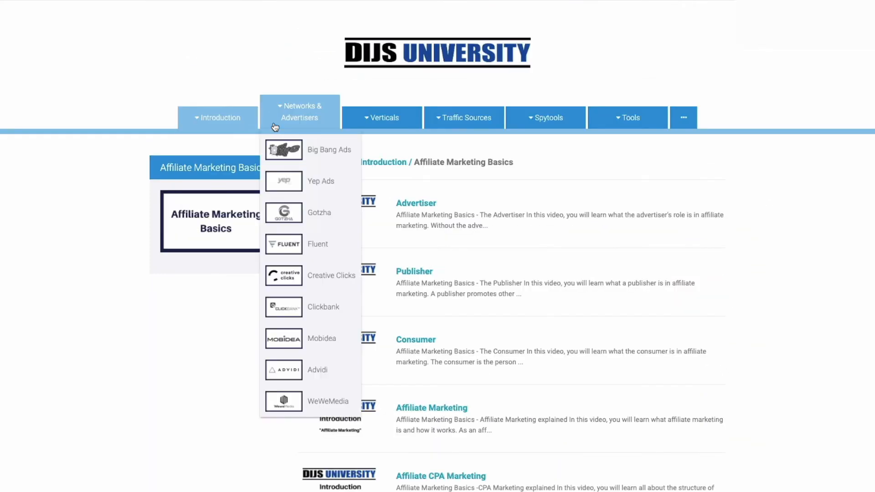
{"action": "mouse_move", "coordinate": [460, 121]}
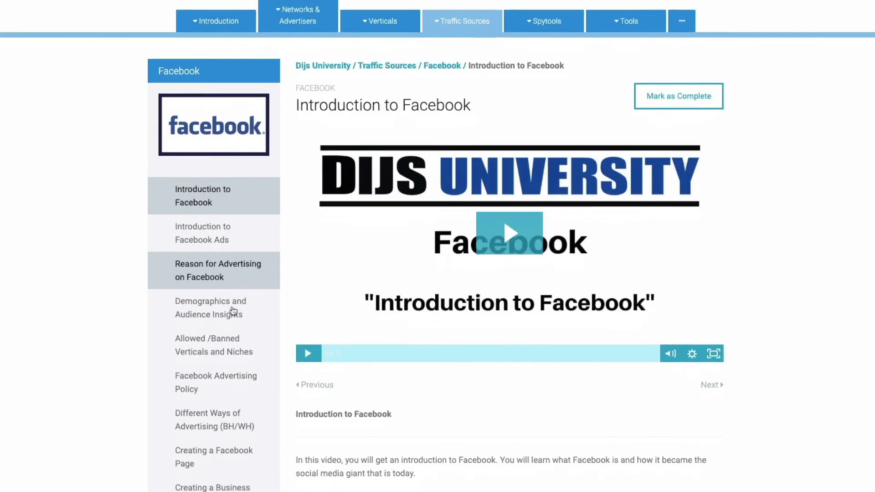
{"action": "scroll", "coordinate": [234, 311], "scroll_direction": "down", "scroll_amount": 3}
{"action": "scroll", "coordinate": [233, 311], "scroll_direction": "down", "scroll_amount": 3}
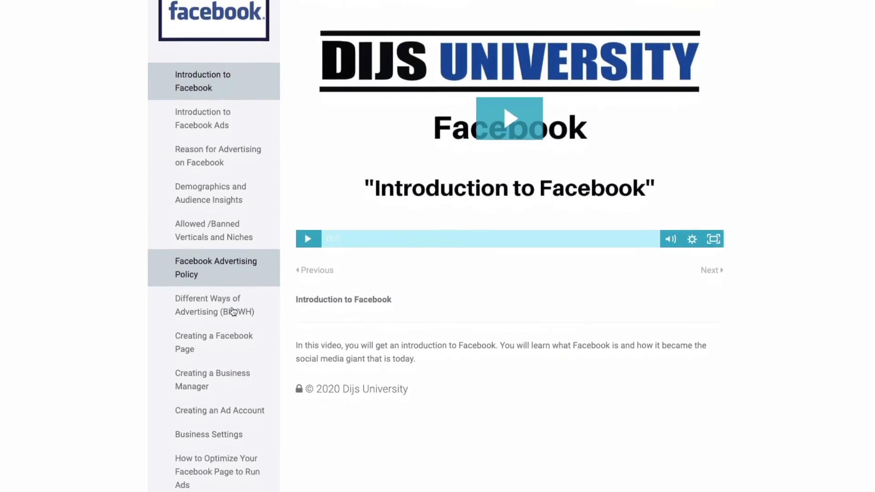
{"action": "scroll", "coordinate": [232, 311], "scroll_direction": "down", "scroll_amount": 3}
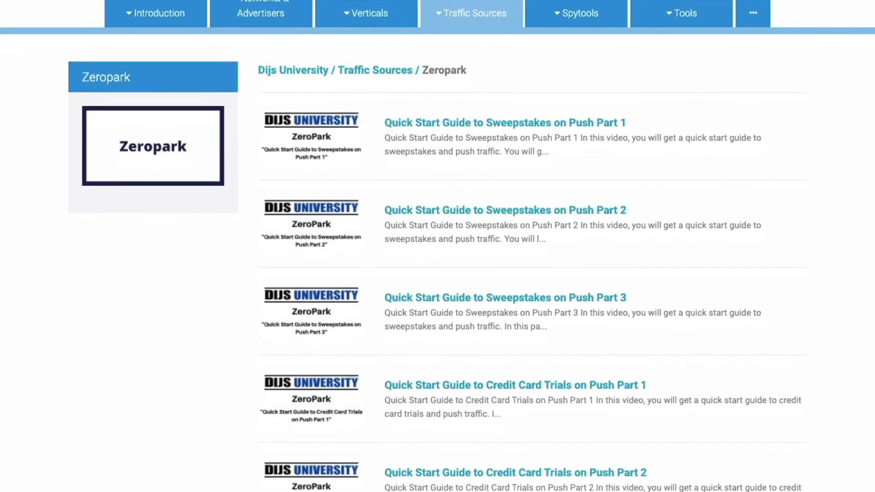
{"action": "scroll", "coordinate": [437, 246], "scroll_direction": "down", "scroll_amount": 3}
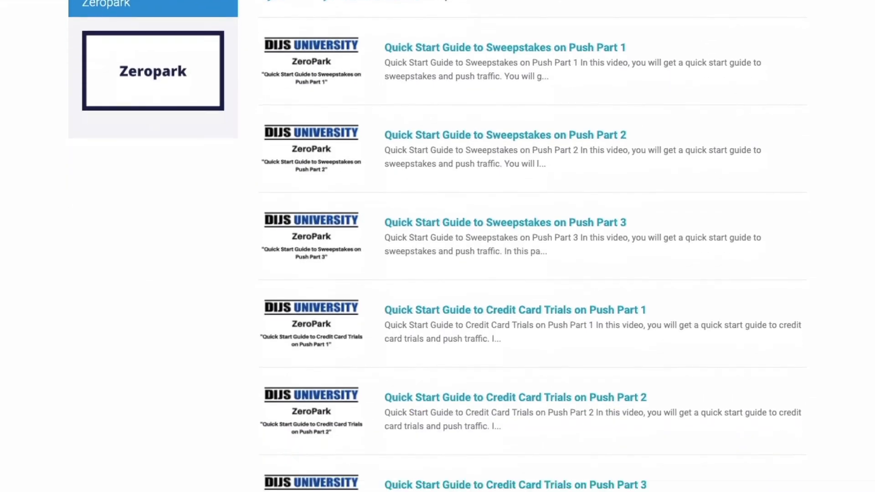
{"action": "scroll", "coordinate": [437, 246], "scroll_direction": "up", "scroll_amount": 3}
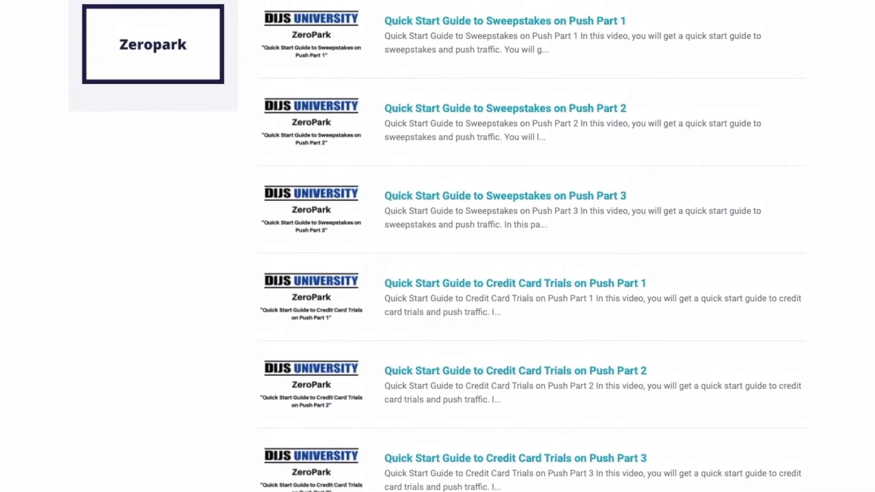